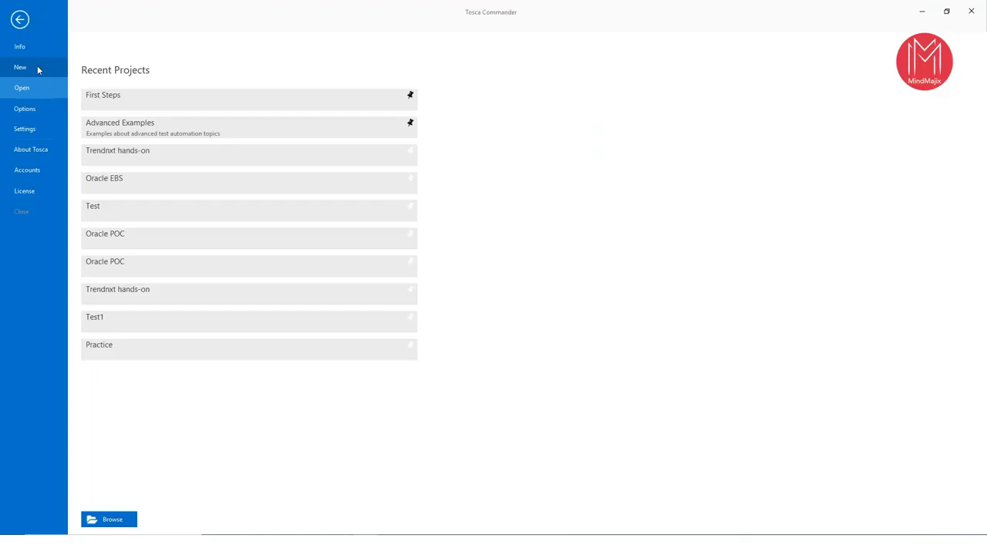
- Start creating a new workspace with the repository type None (creates single user workspace)
left_click(20, 20)
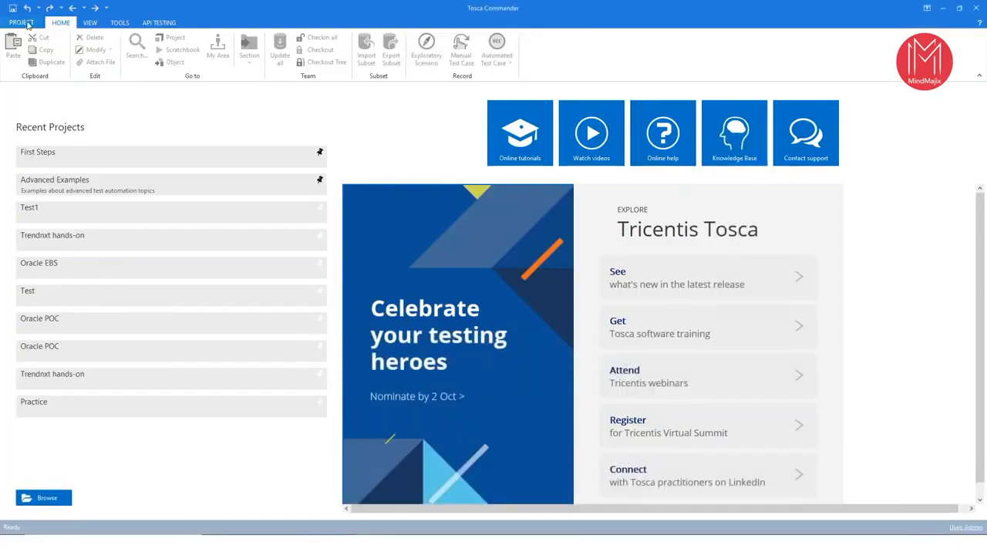
left_click(23, 23)
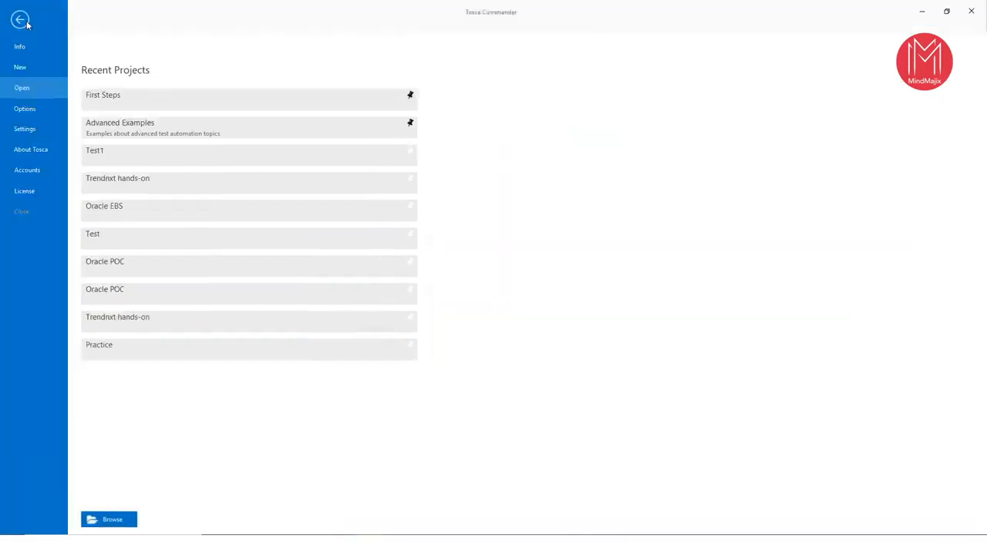
left_click(24, 67)
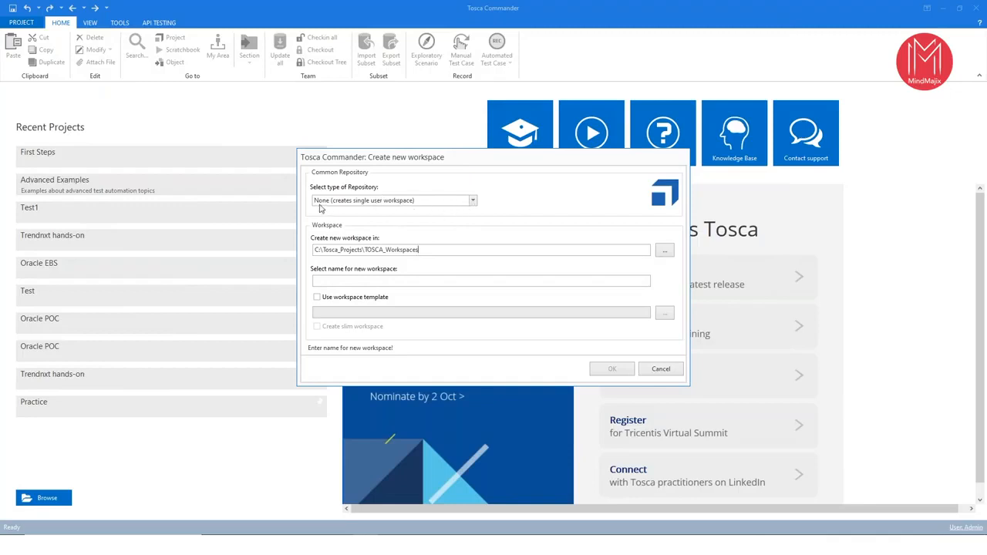
left_click(477, 203)
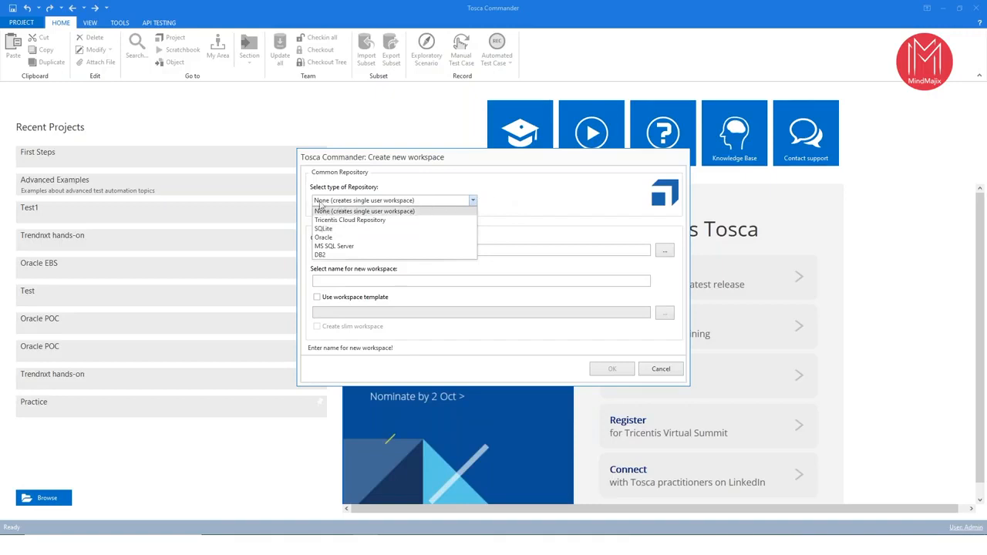
left_click(414, 212)
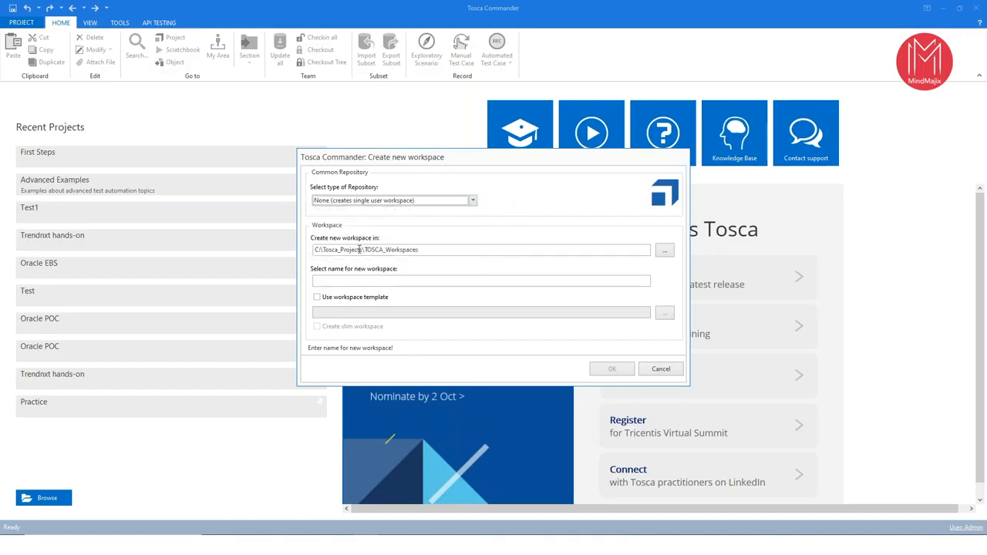
left_click(354, 281)
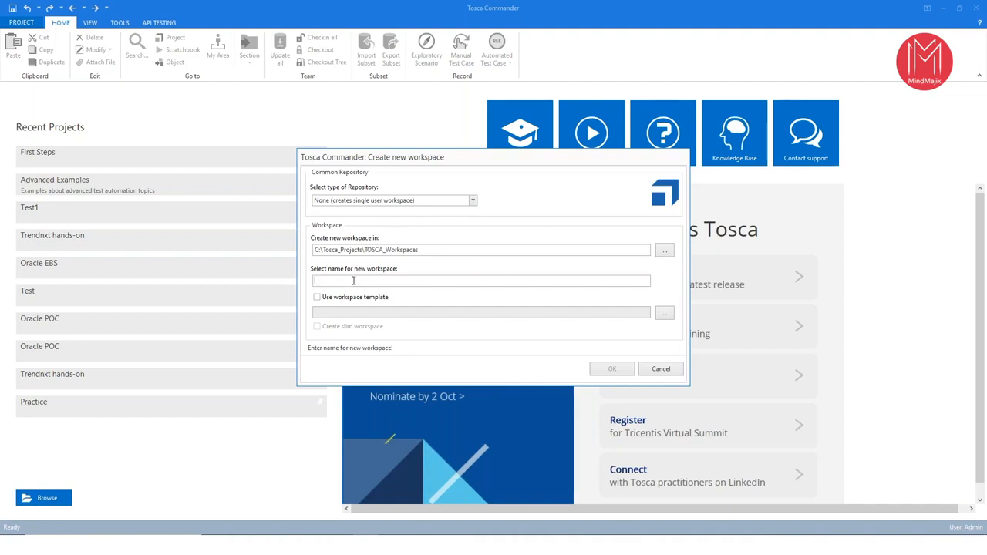
type("Test1")
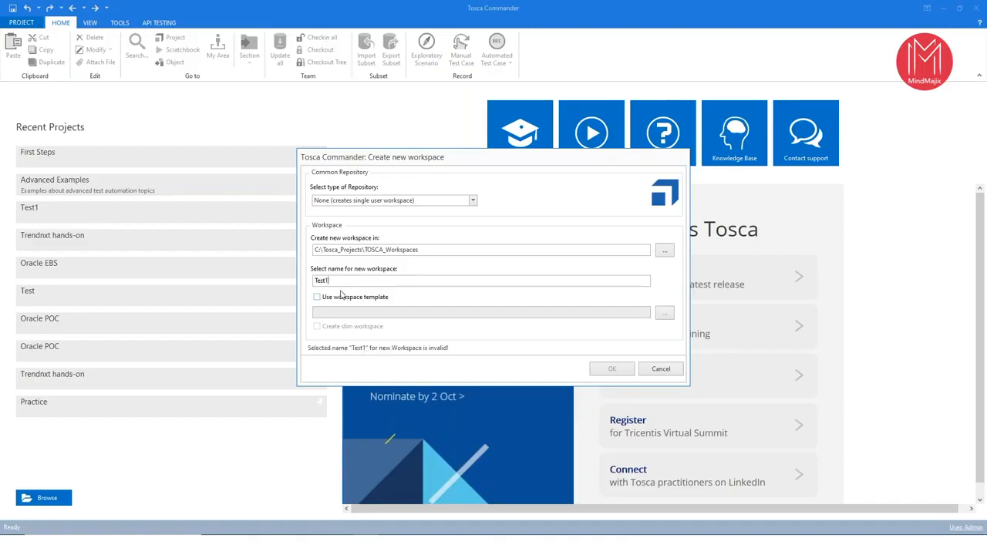
key("BackSpace")
key("BackSpace")
key("BackSpace")
key("BackSpace")
key("BackSpace")
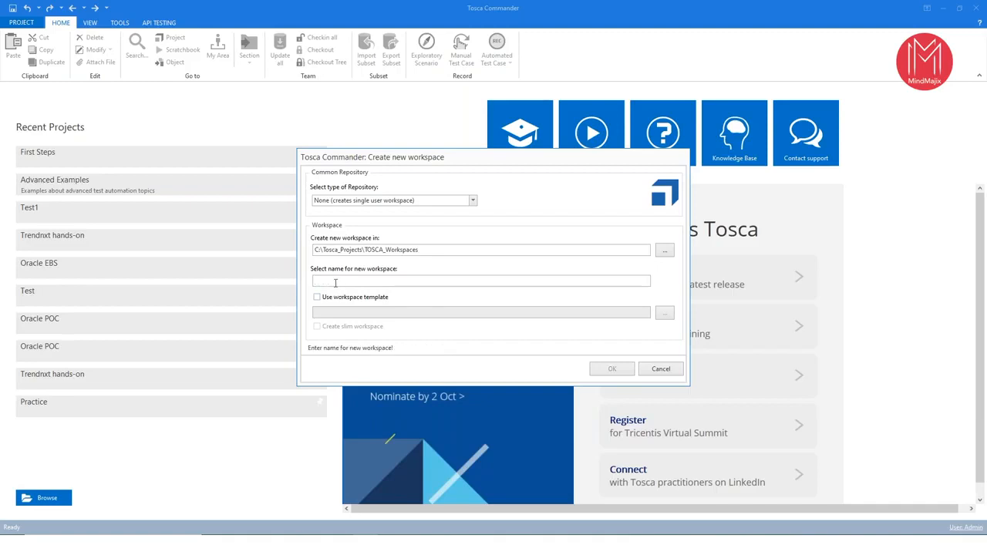
- Name the new workspace "Mindmajix Demo"
type("Mindmajix emo")
key("BackSpace")
key("BackSpace")
key("BackSpace")
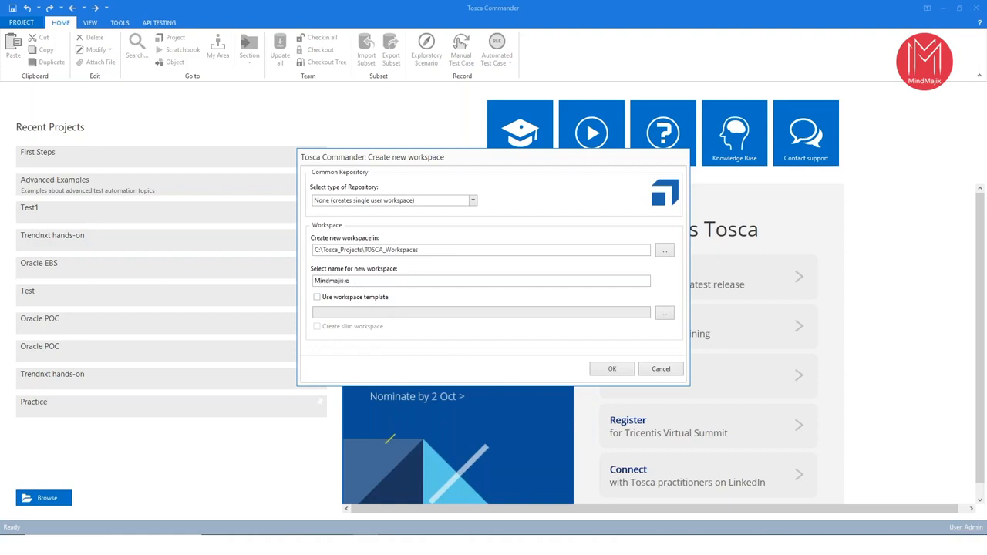
type("Demo")
- Enable the workspace template Standard.tsu and create the workspace
left_click(316, 297)
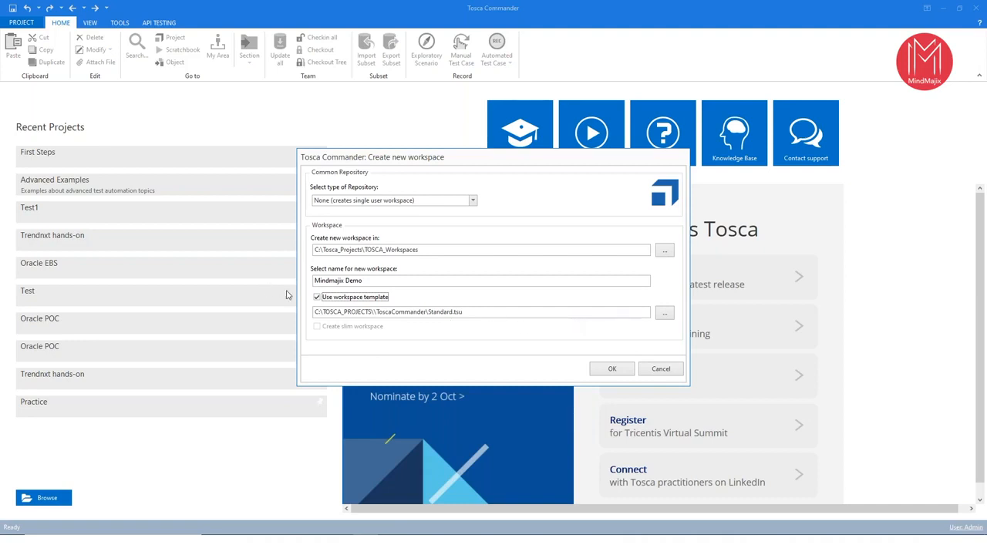
left_click(317, 298)
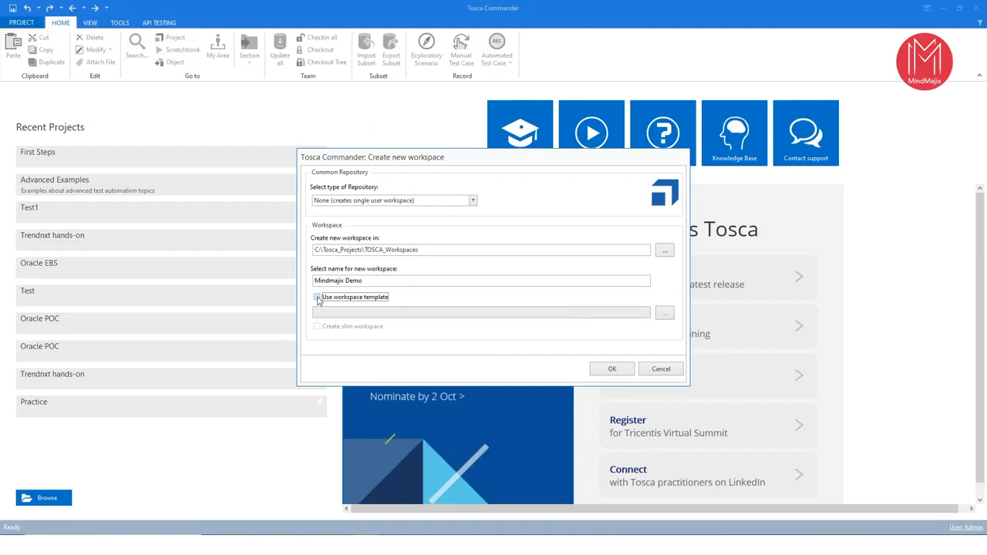
left_click(317, 298)
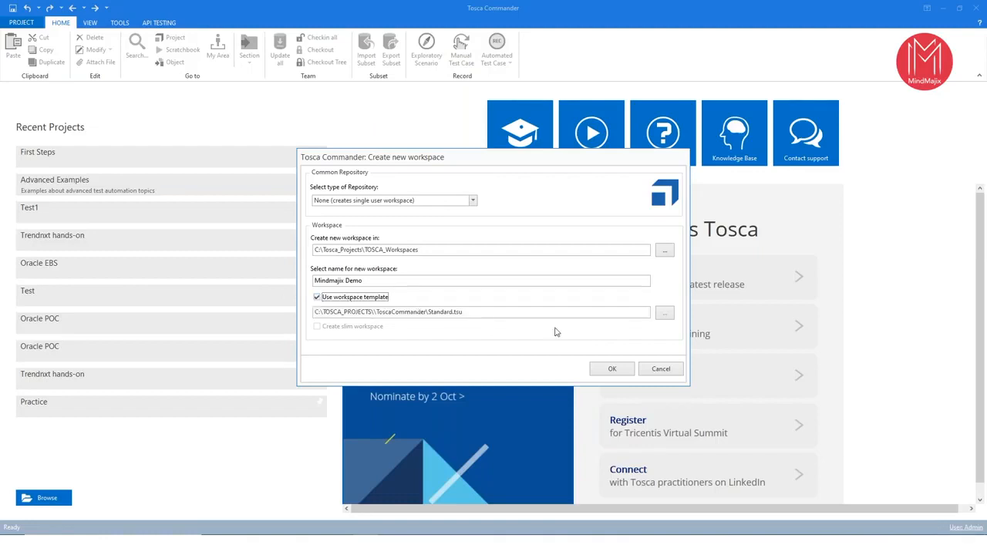
left_click(612, 368)
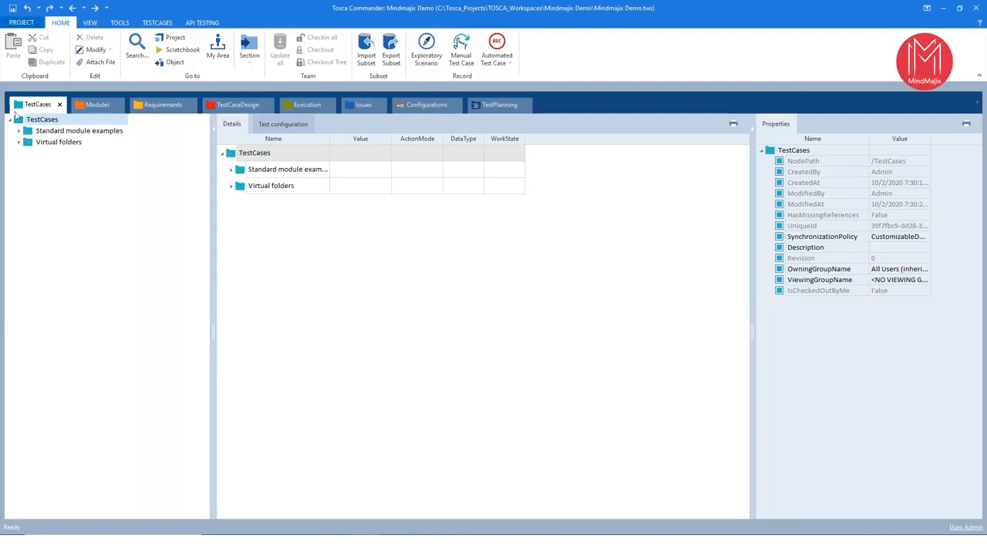
- Look through the Modules, Requirements, TestCaseDesign, Execution, Issues, Configurations and TestPlanning sections of the new workspace
left_click(89, 106)
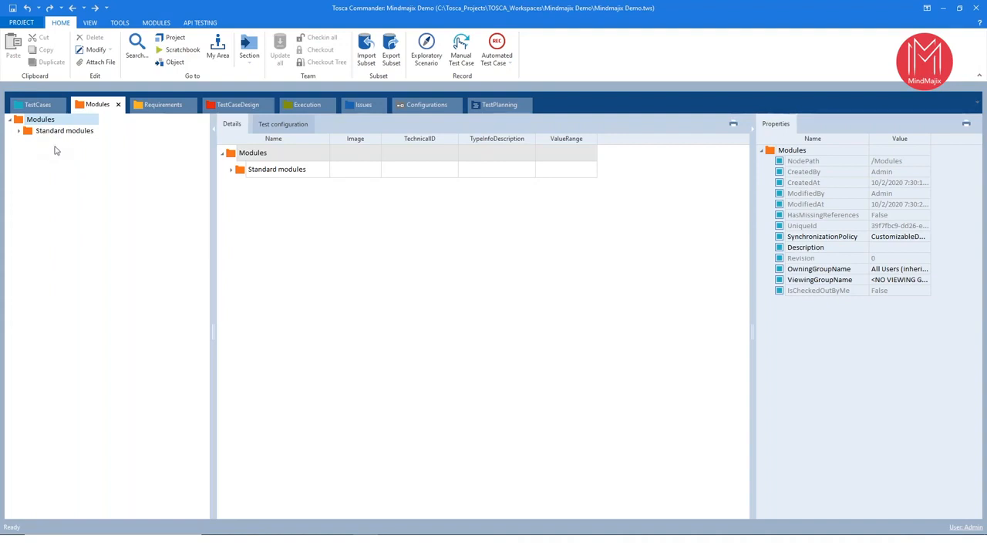
left_click(151, 114)
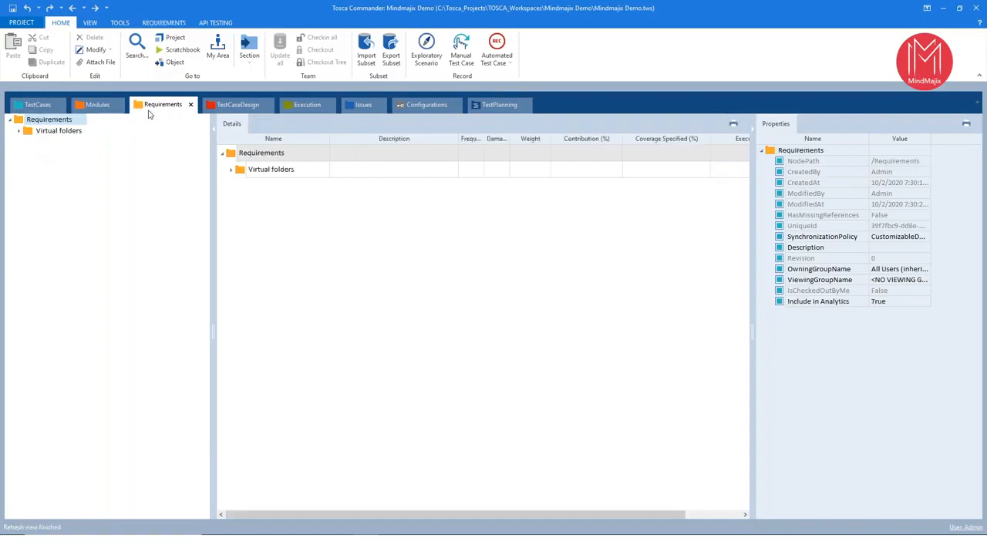
left_click(229, 110)
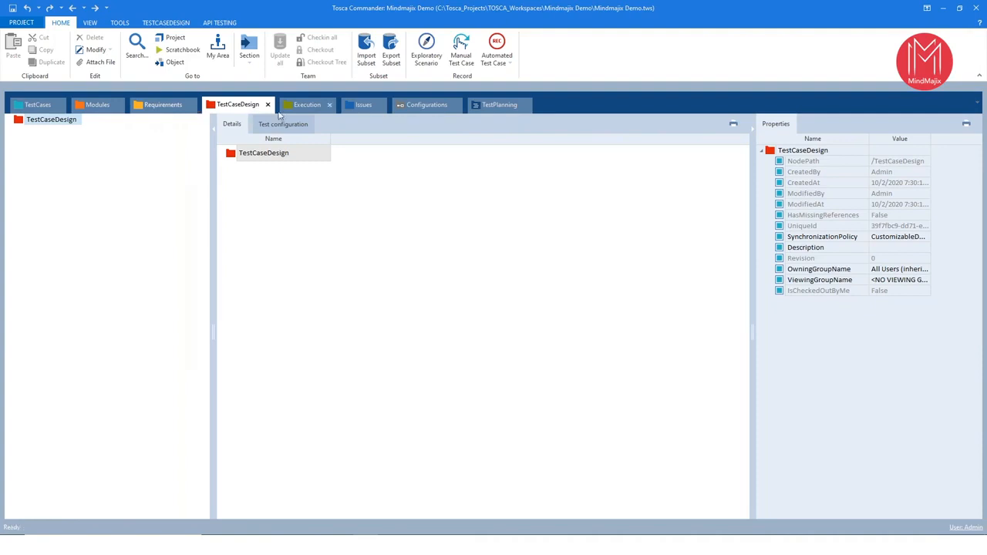
left_click(313, 112)
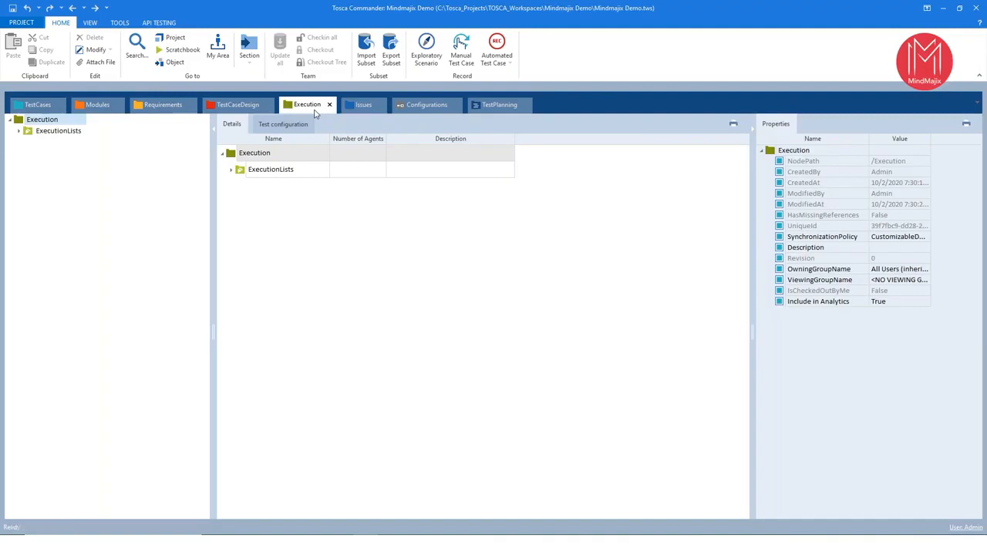
left_click(355, 106)
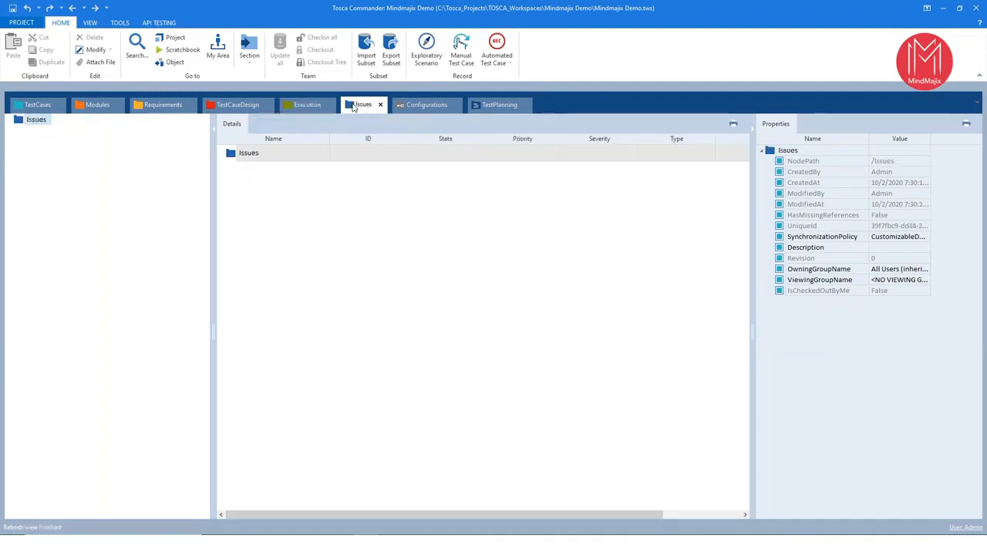
left_click(406, 106)
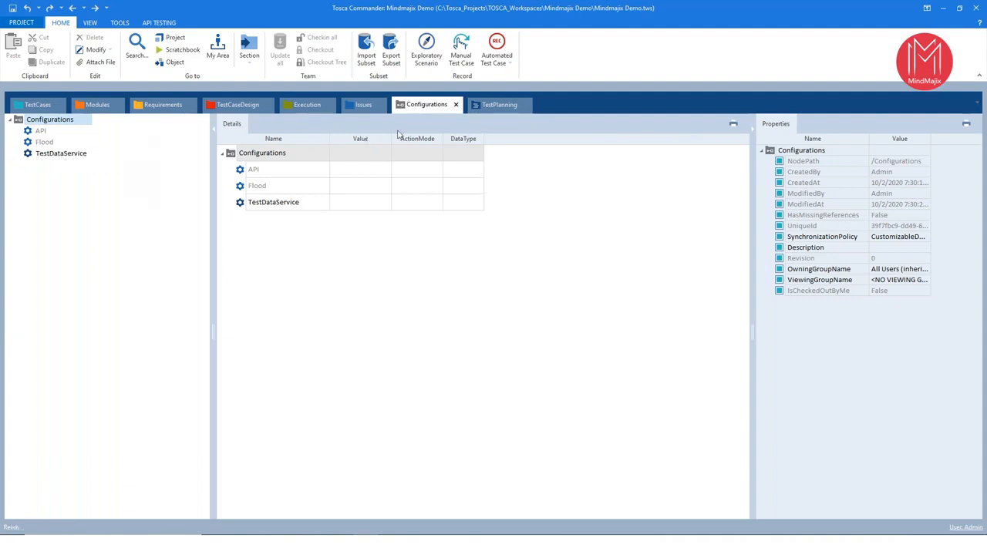
left_click(497, 104)
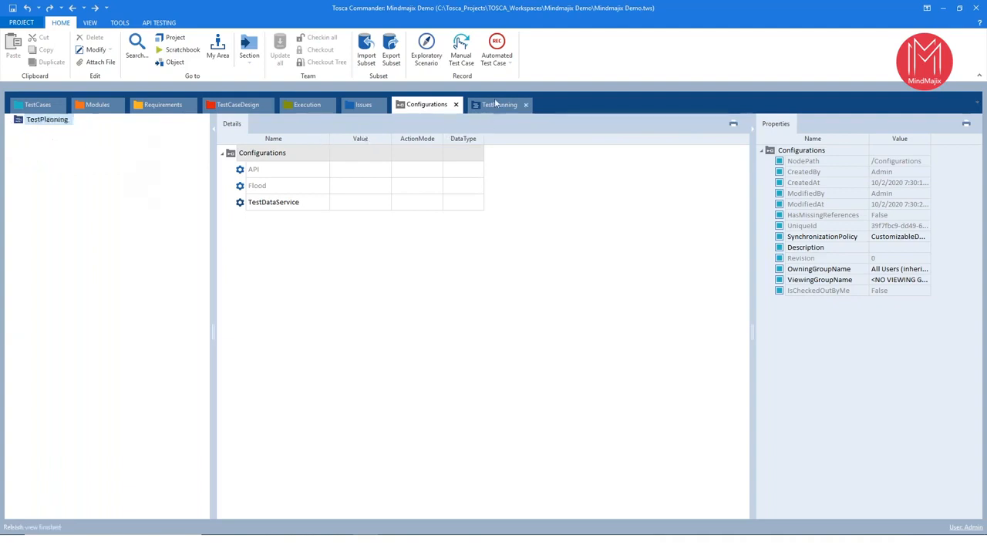
- Revisit the TestCases, Modules, Requirements, TestCaseDesign and Execution sections in order
left_click(39, 101)
left_click(91, 104)
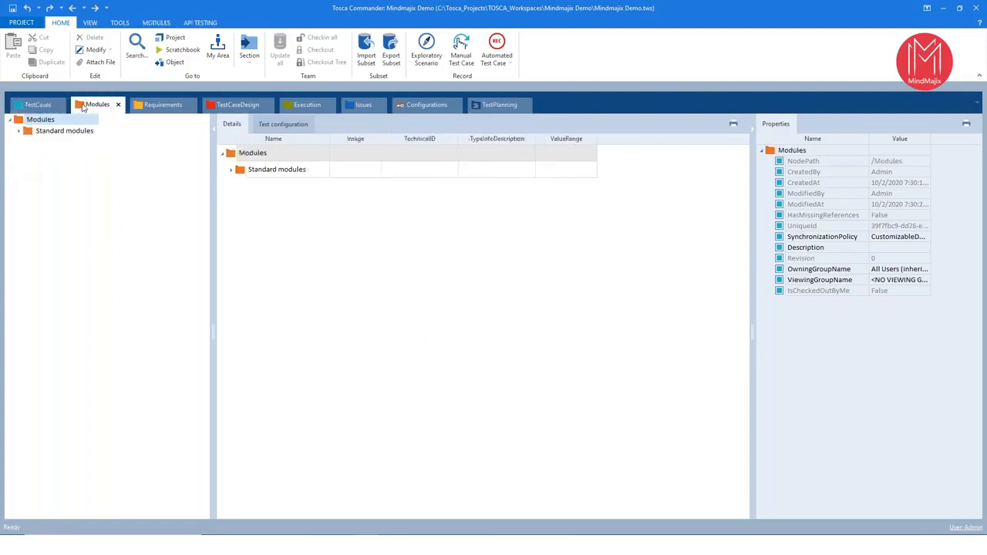
left_click(162, 104)
left_click(235, 104)
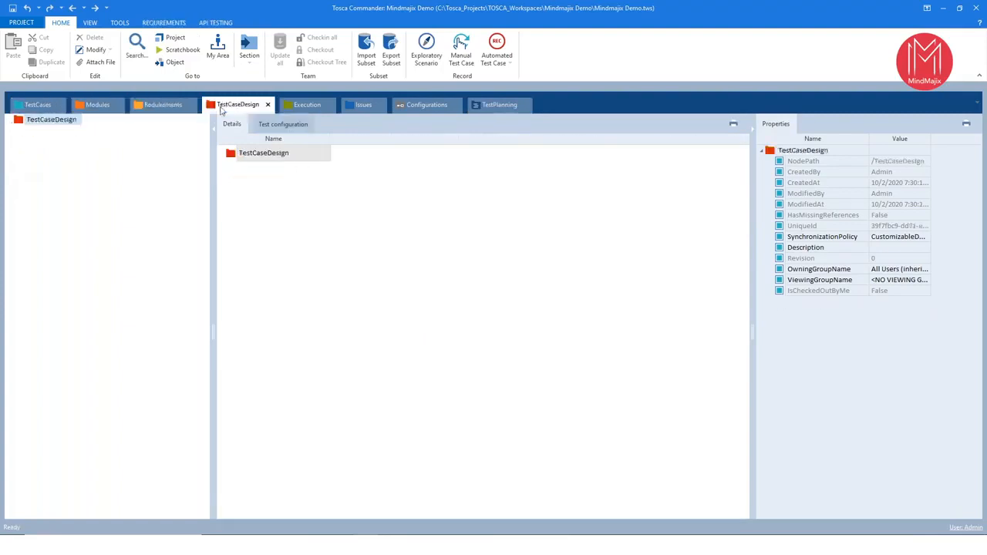
left_click(307, 105)
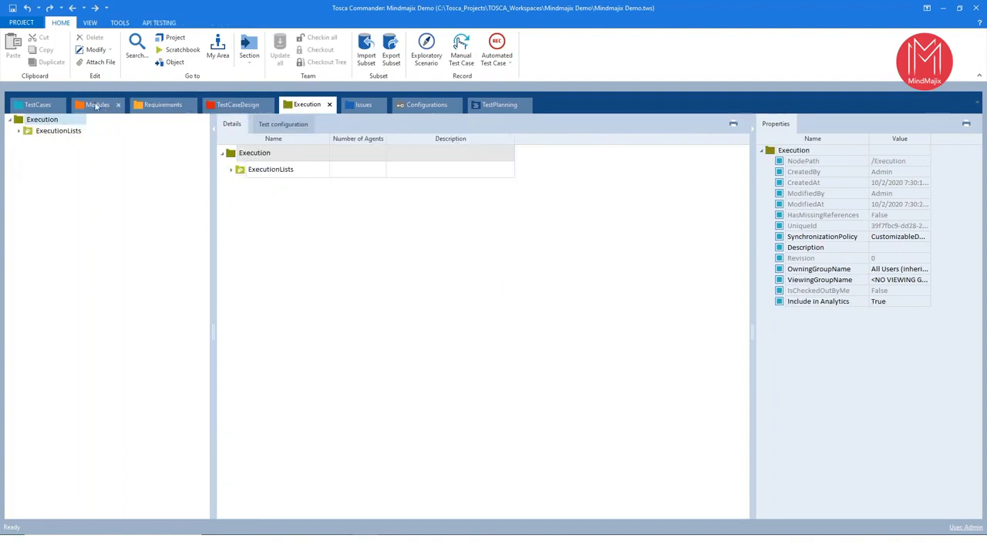
- In the Modules section, expand Standard modules and TBox Automation Tools, and show the contents of Basic Windows Operations
left_click(96, 105)
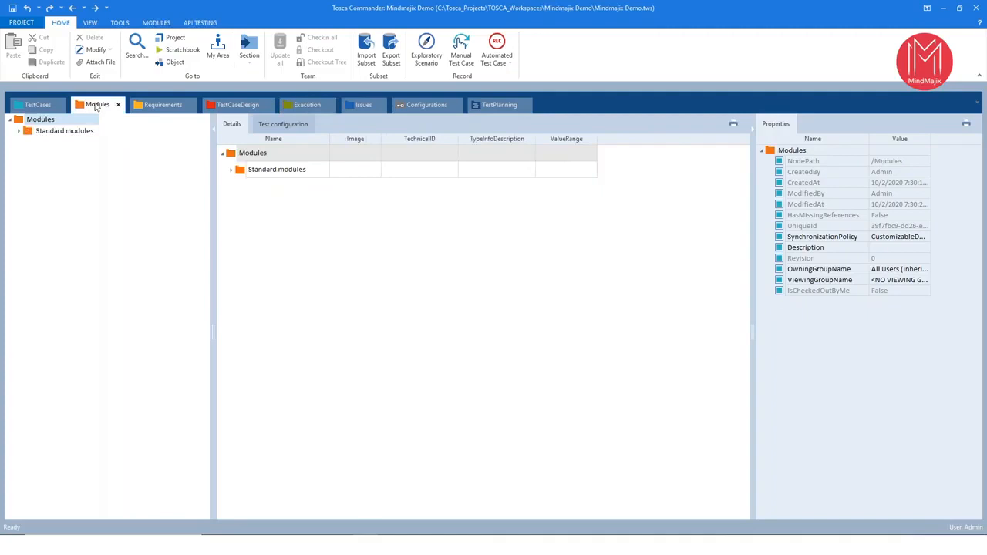
left_click(20, 132)
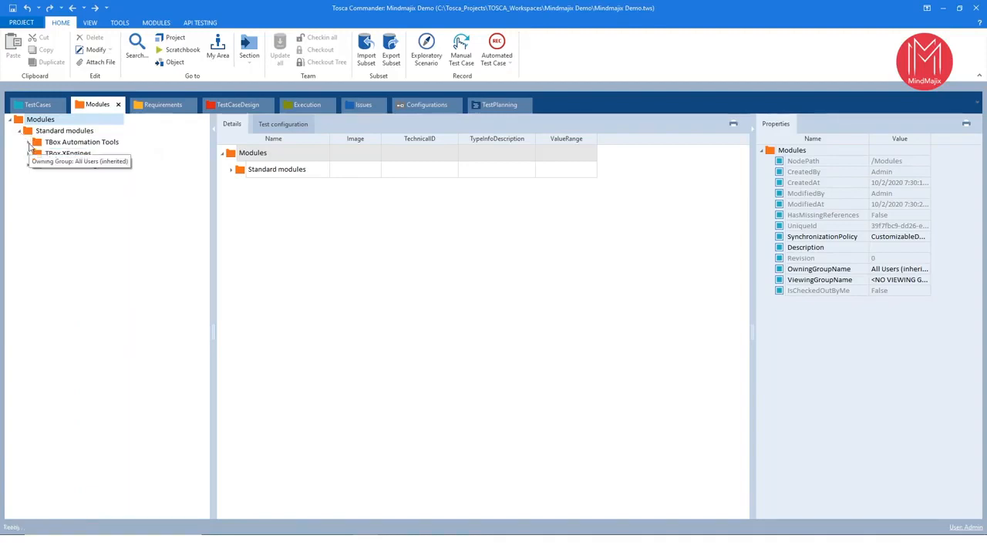
right_click(31, 144)
left_click(120, 348)
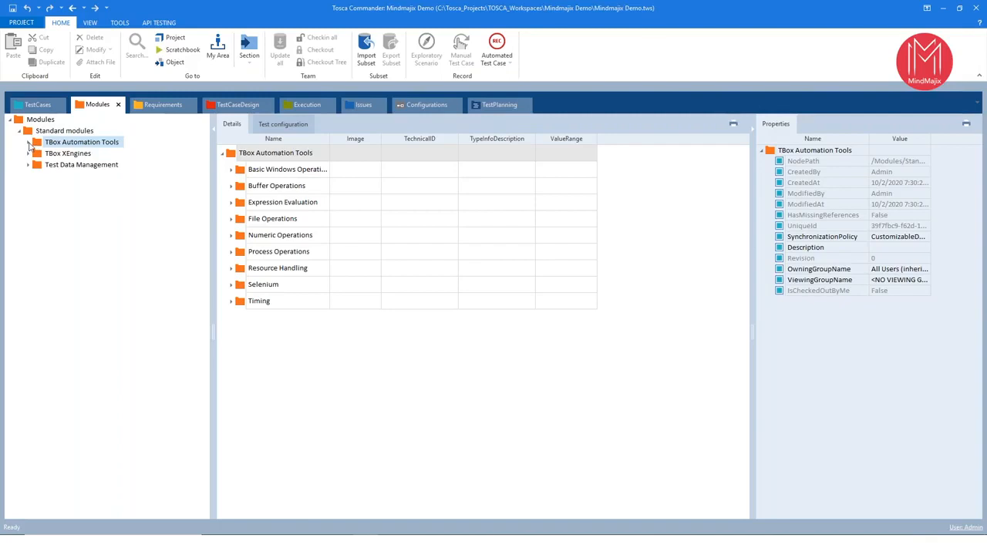
left_click(28, 143)
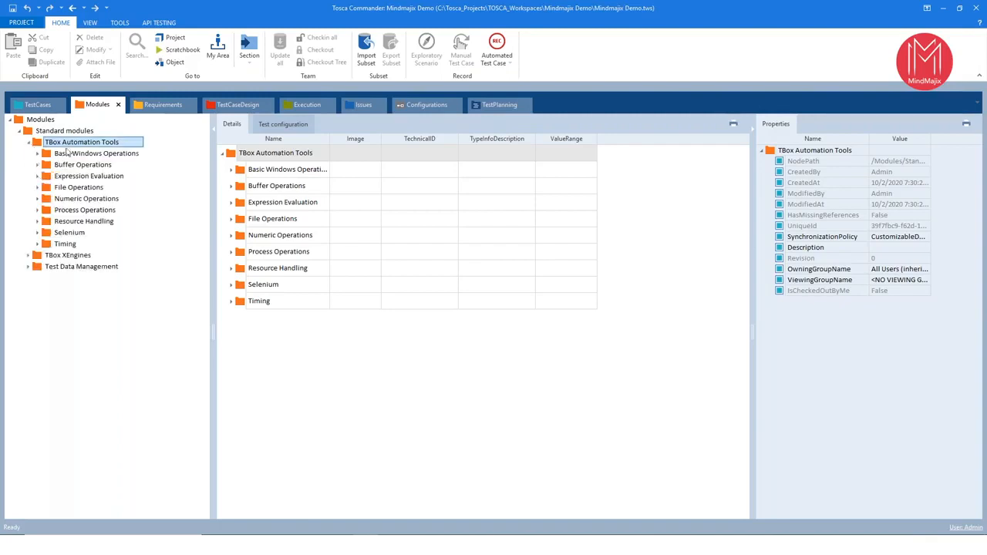
left_click(37, 153)
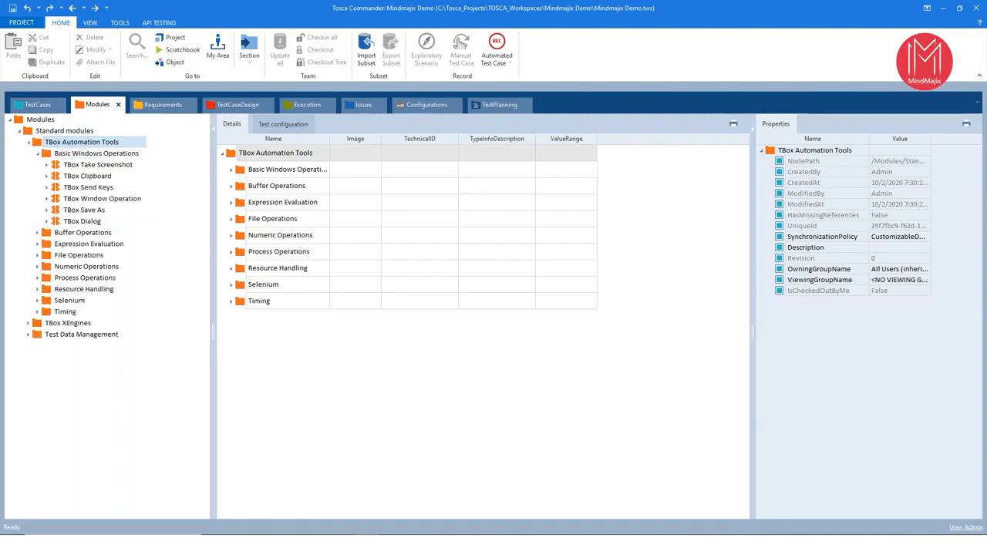
left_click(89, 153)
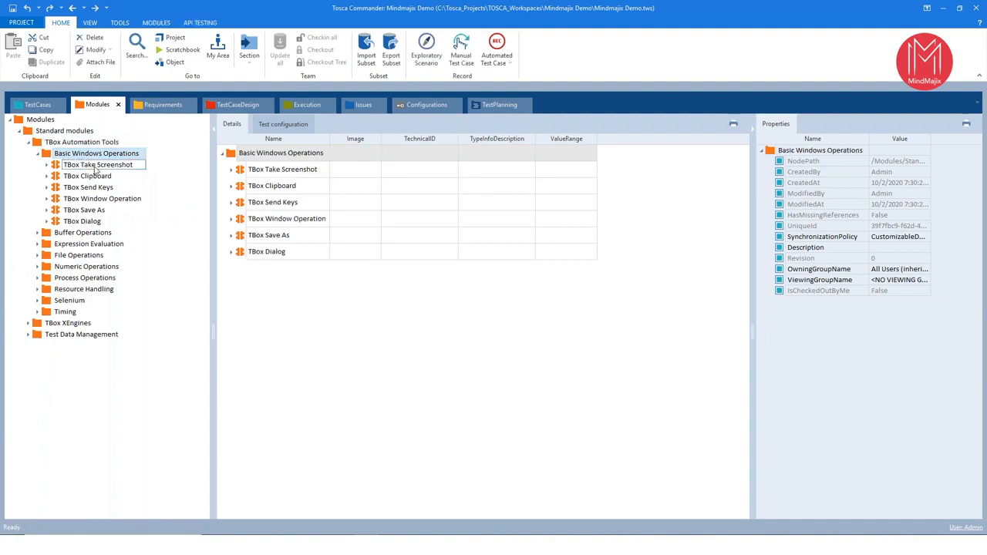
- Inspect the Basic Windows Operations modules one by one, from TBox Take Screenshot through TBox Dialog
left_click(95, 167)
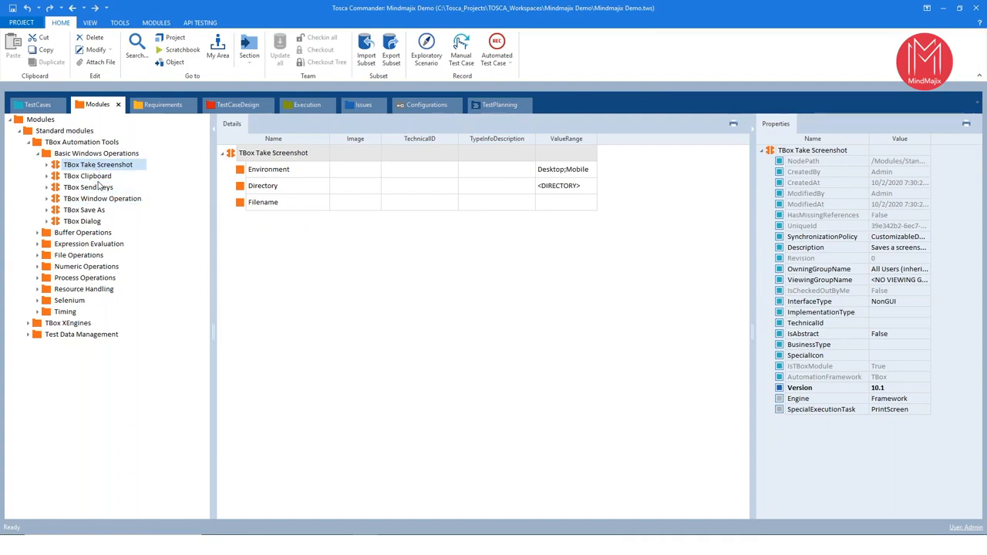
left_click(98, 178)
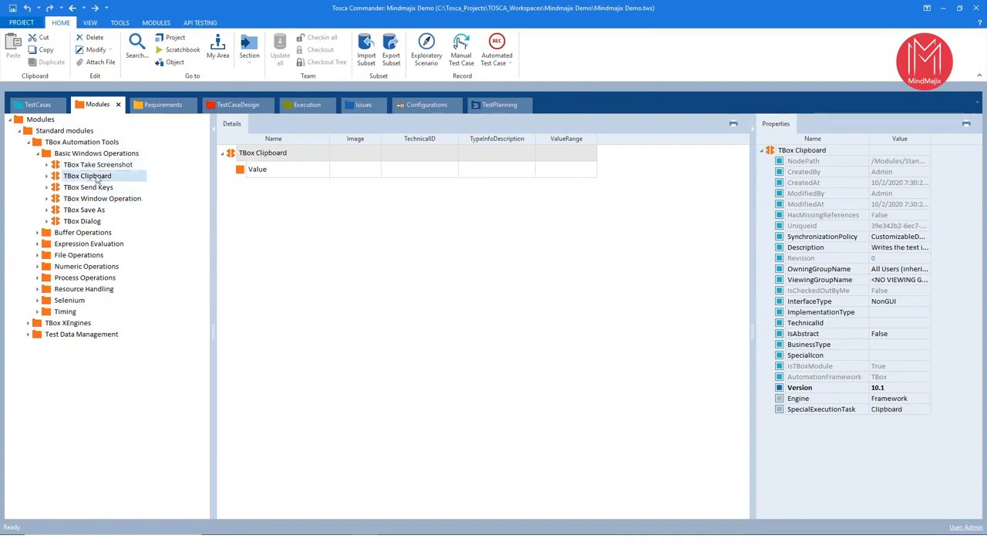
key("Down")
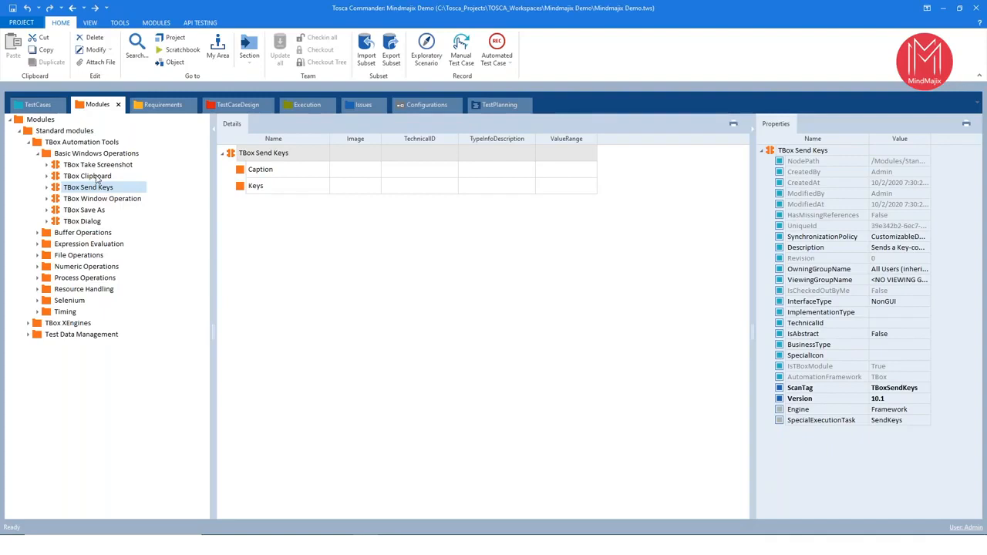
key("Down")
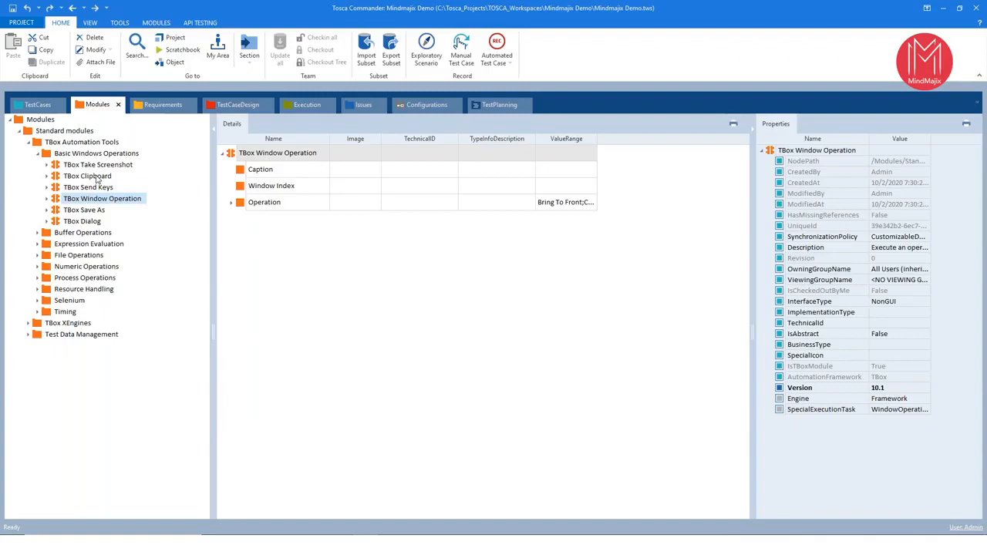
key("Down")
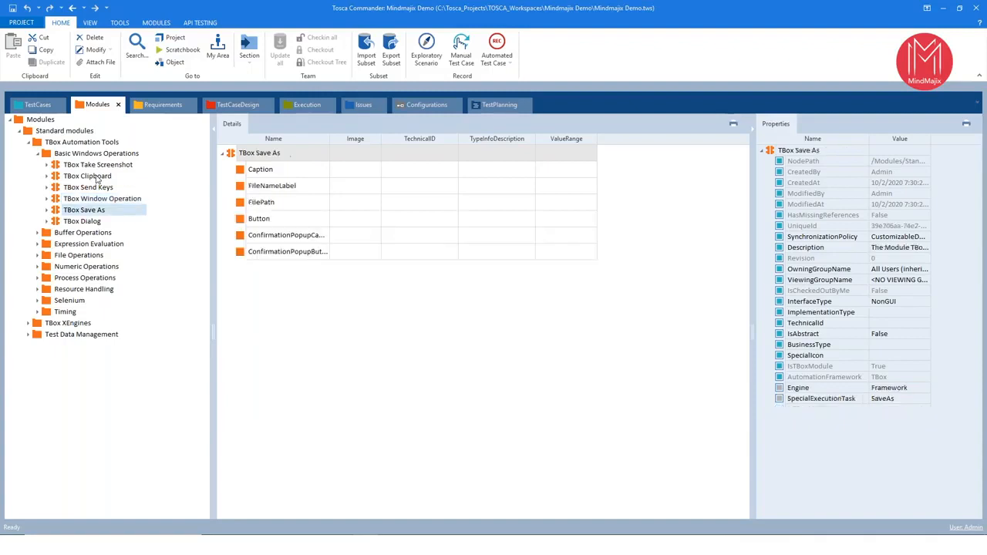
key("Down")
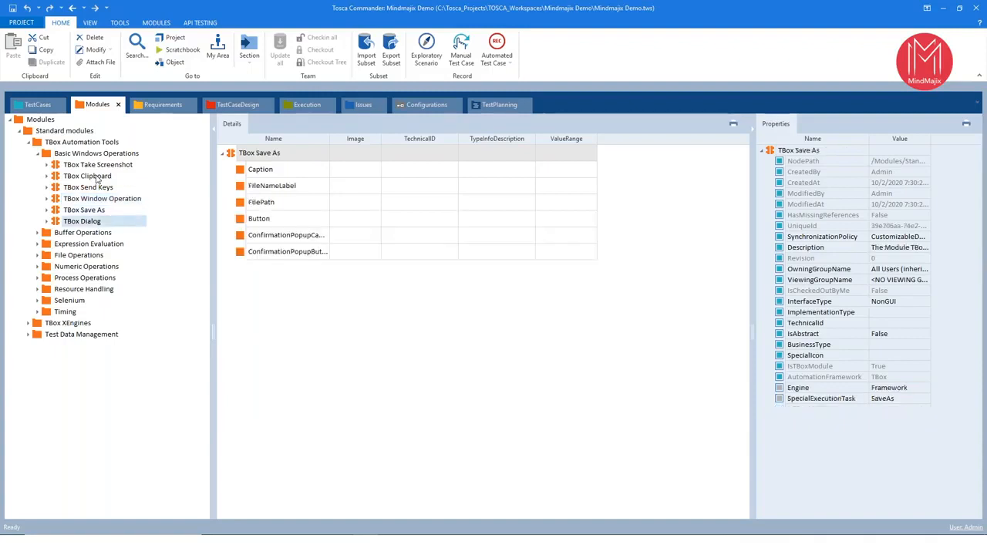
- Collapse Basic Windows Operations, expand Buffer Operations, and inspect its TBox Set Buffer, TBox Delete Buffer and TBox Partial Buffer modules
left_click(37, 152)
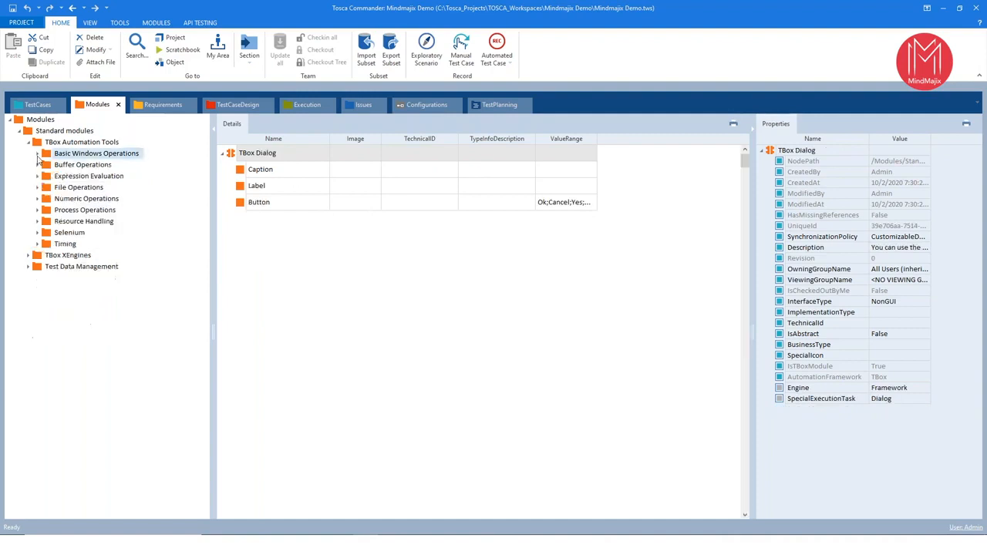
left_click(37, 164)
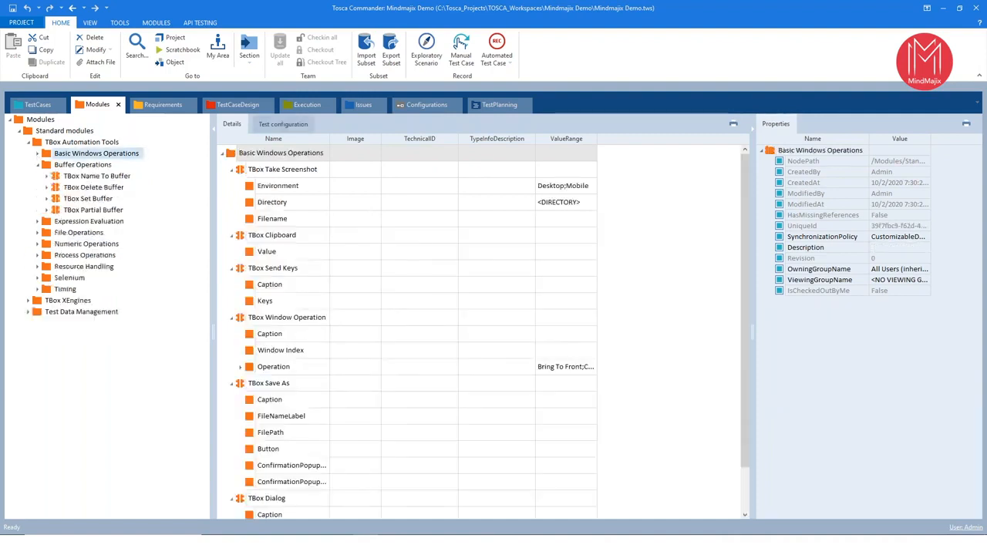
left_click(79, 168)
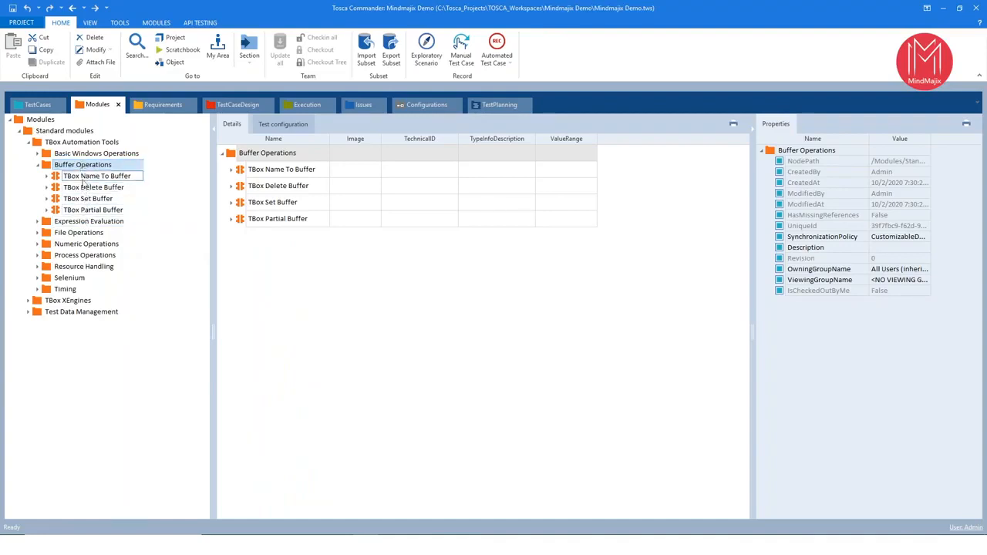
left_click(88, 202)
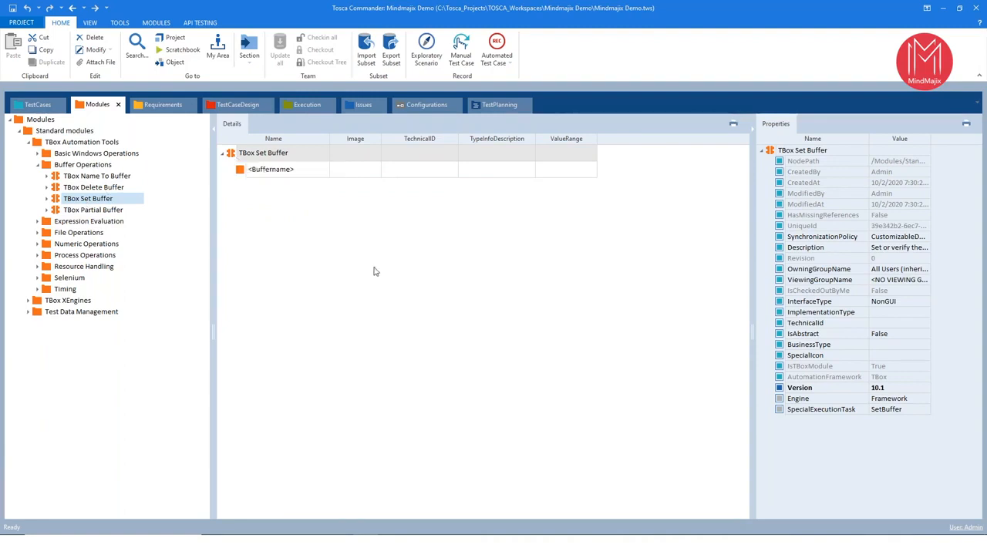
left_click(97, 189)
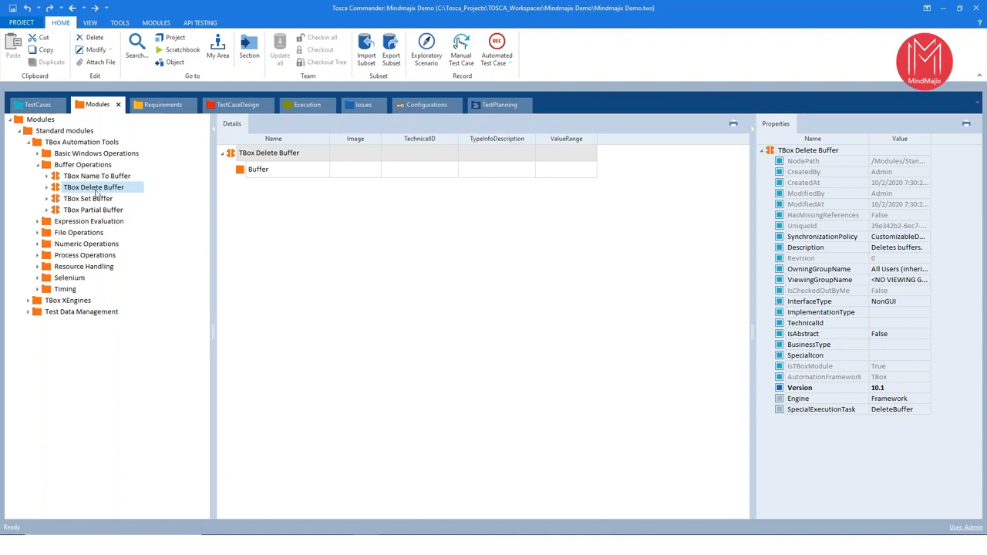
left_click(97, 210)
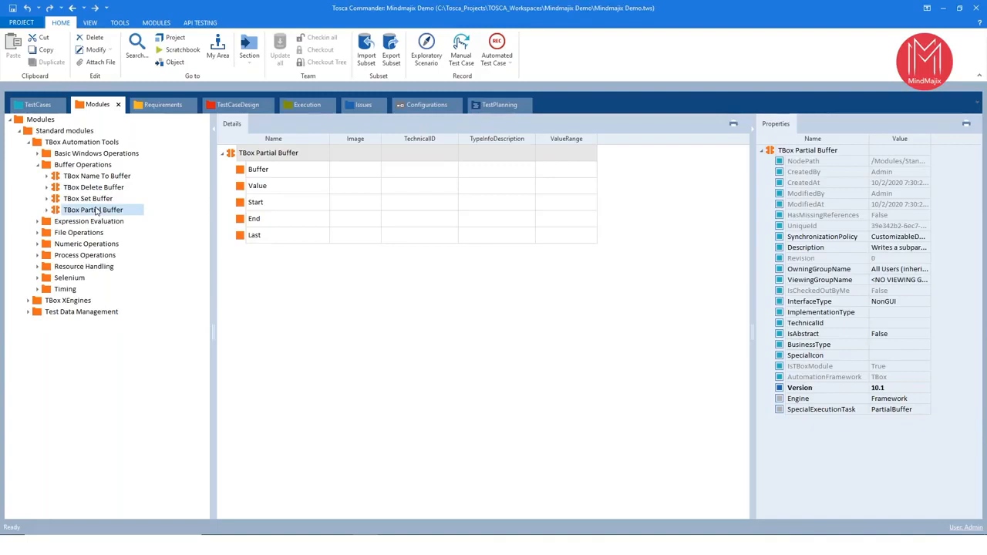
- Collapse Buffer Operations, expand Expression Evaluation and File Operations, and show the contents of File Operations
left_click(37, 165)
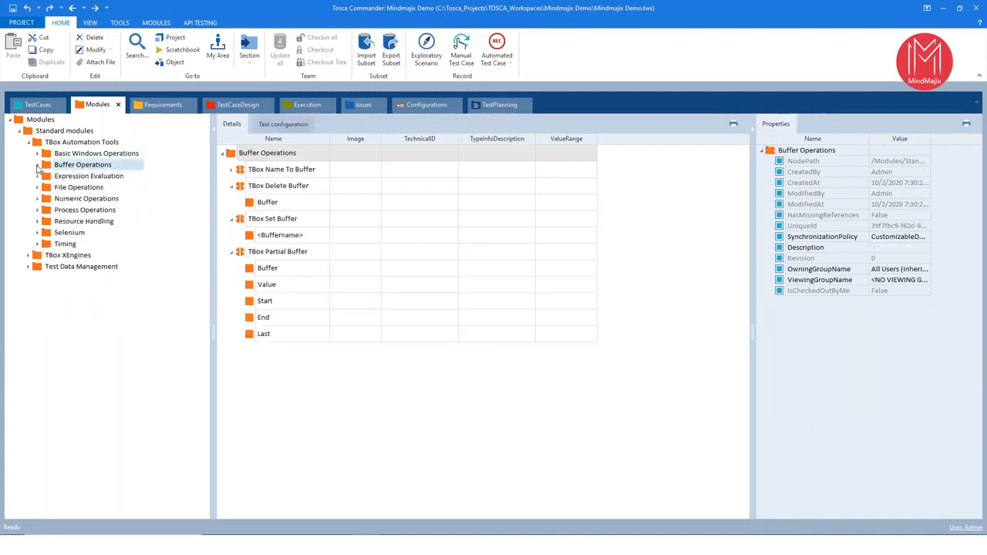
left_click(37, 176)
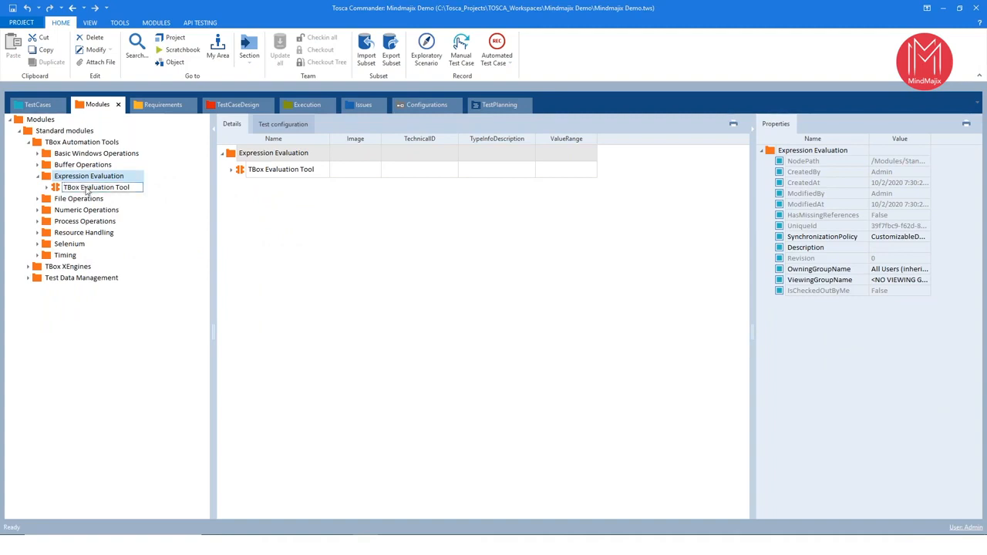
left_click(37, 199)
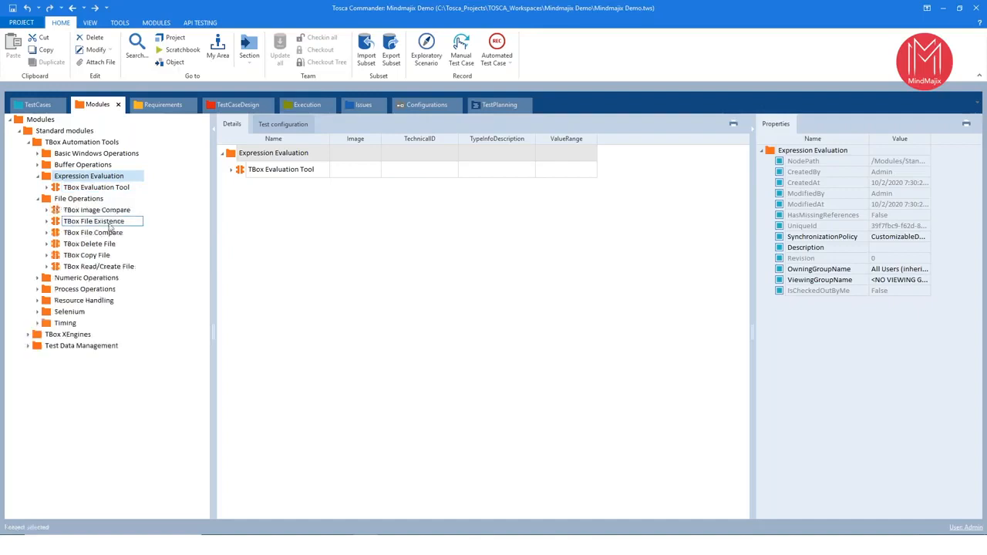
left_click(91, 199)
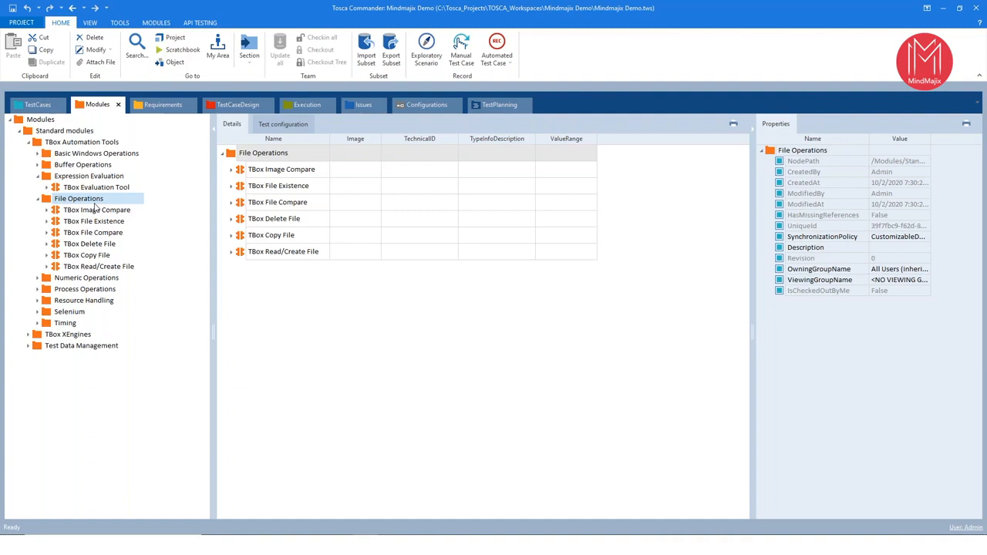
- Expand Numeric Operations and Process Operations, and inspect the attributes of the TBox Start Program module
left_click(37, 279)
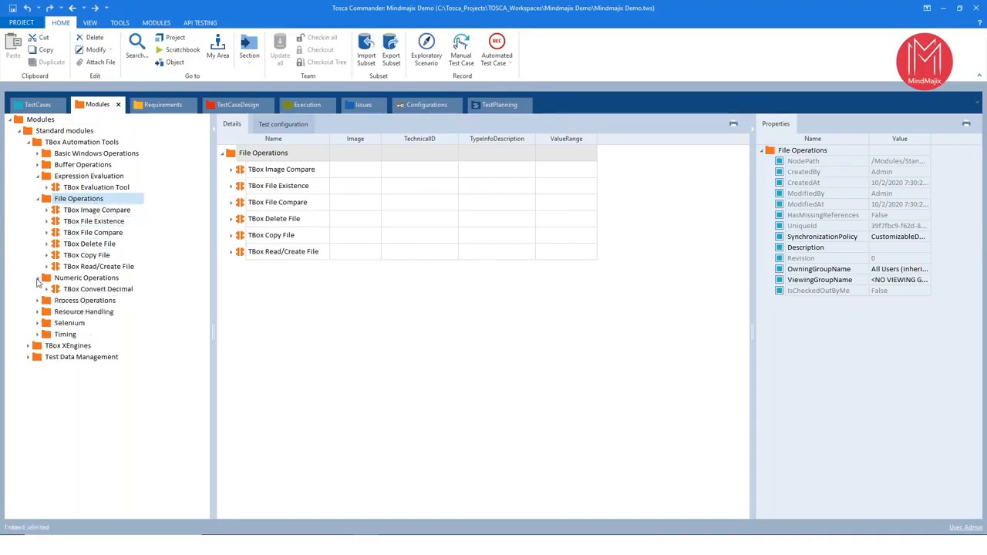
left_click(37, 300)
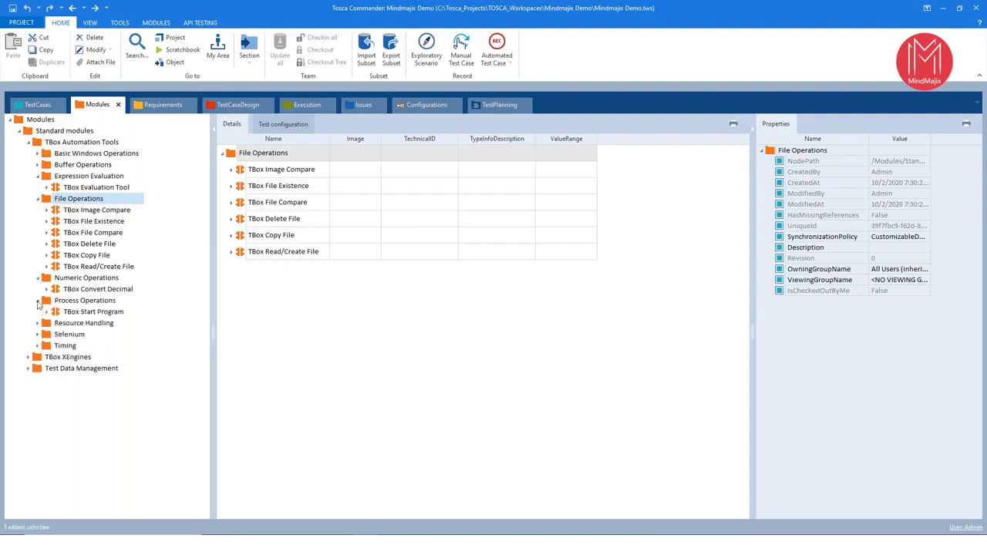
left_click(68, 313)
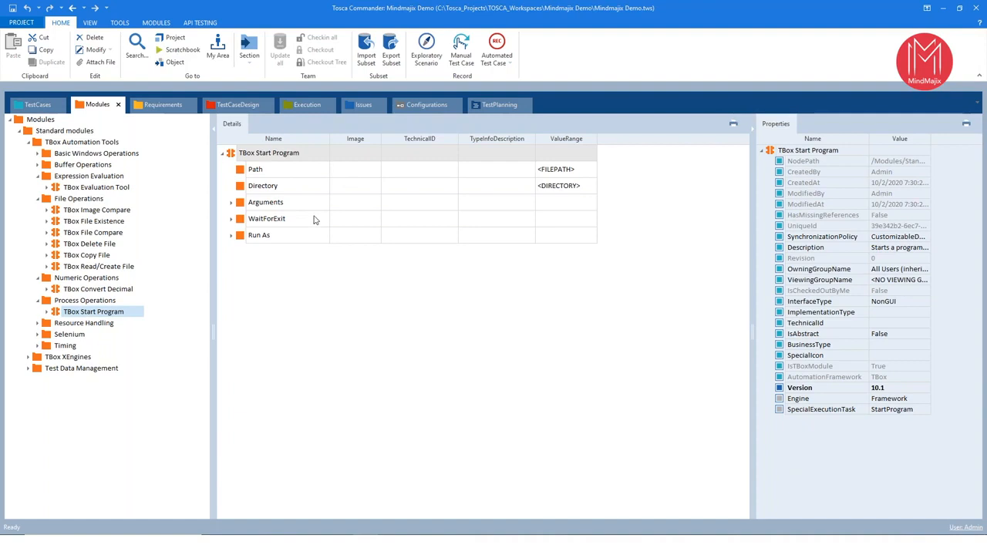
- Expand the Timing folder under TBox Automation Tools and show its modules
mouse_move(314, 221)
mouse_move(273, 155)
left_click(37, 346)
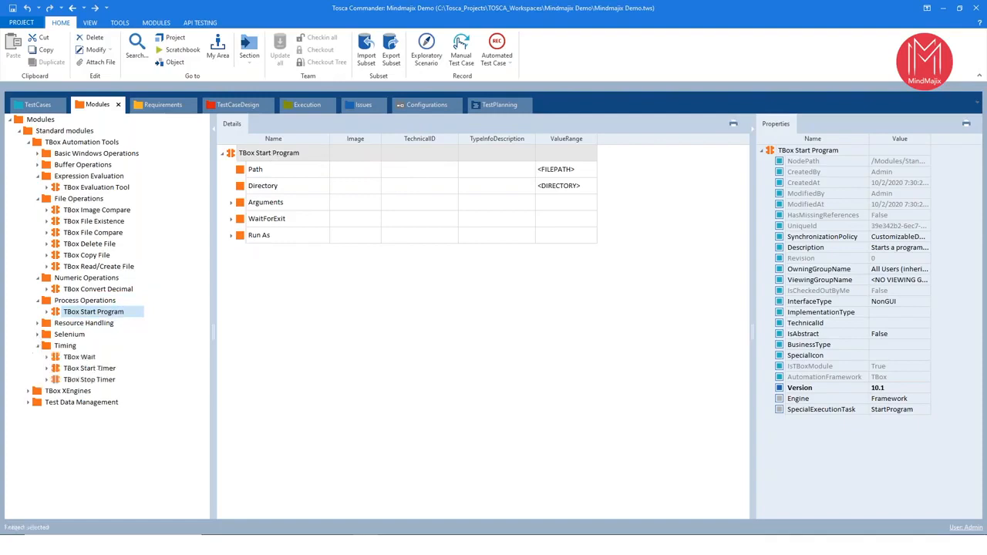
left_click(73, 347)
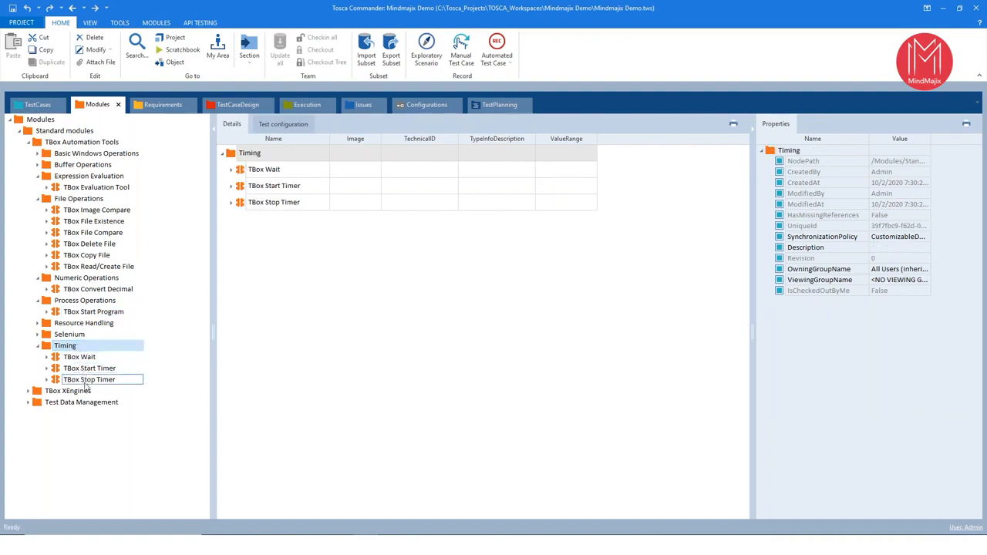
mouse_move(87, 388)
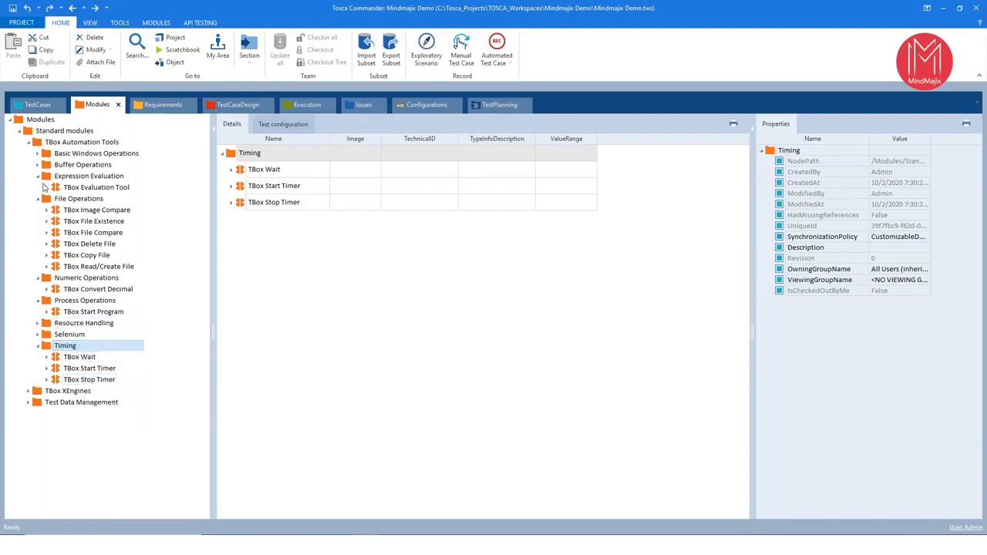
- Collapse TBox Automation Tools, expand TBox XEngines, and show the engine folders it contains
left_click(29, 143)
left_click(28, 154)
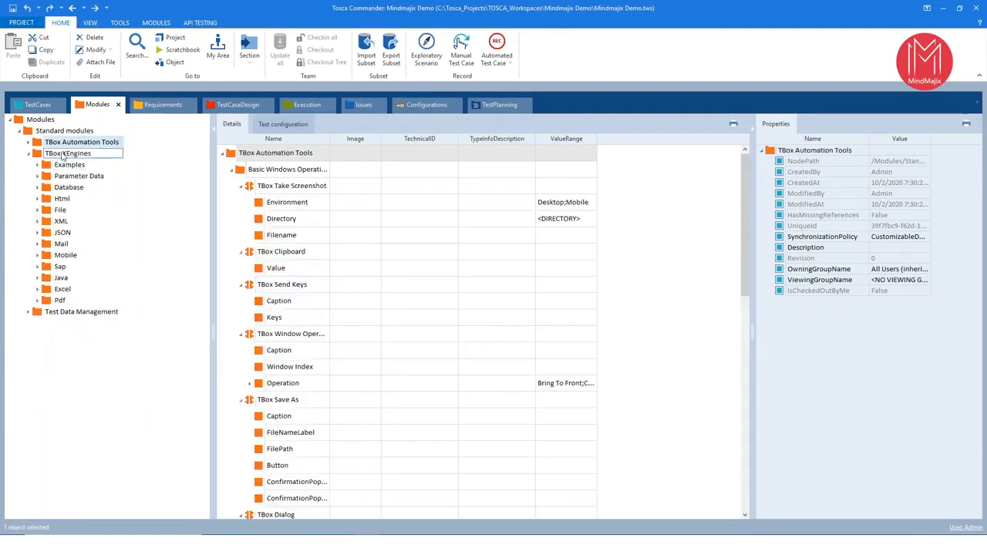
left_click(64, 154)
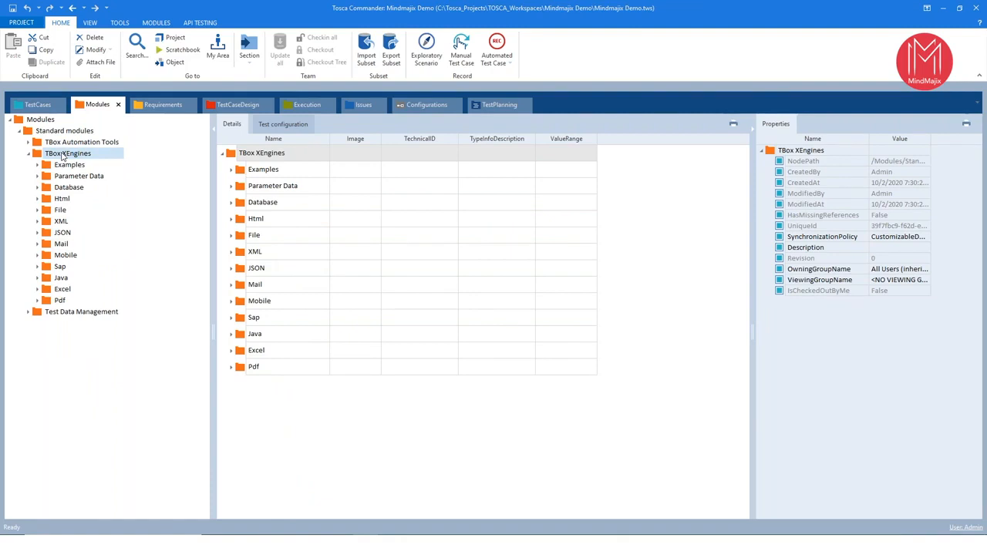
- Expand the XML, JSON, Mail and Mobile folders of TBox XEngines and look through their modules
left_click(37, 222)
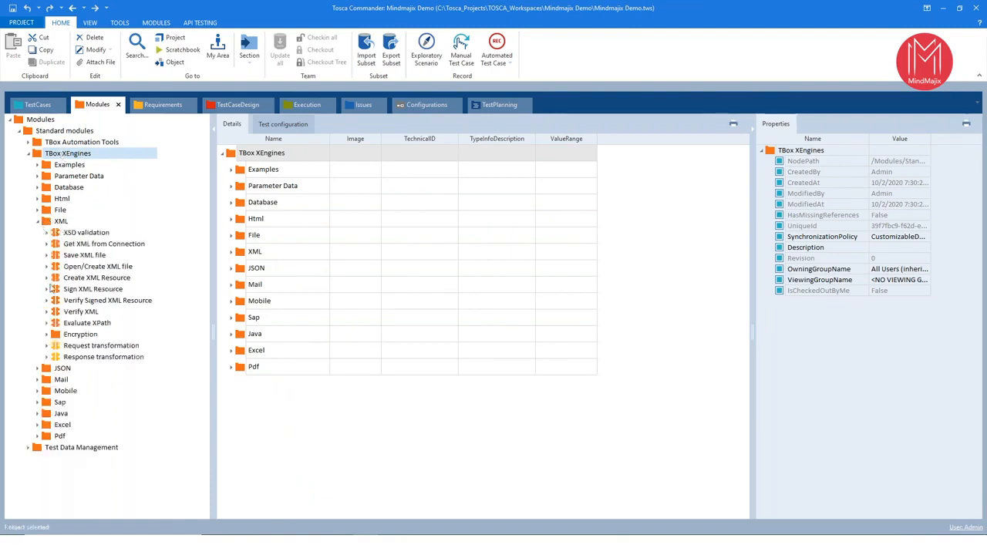
left_click(37, 369)
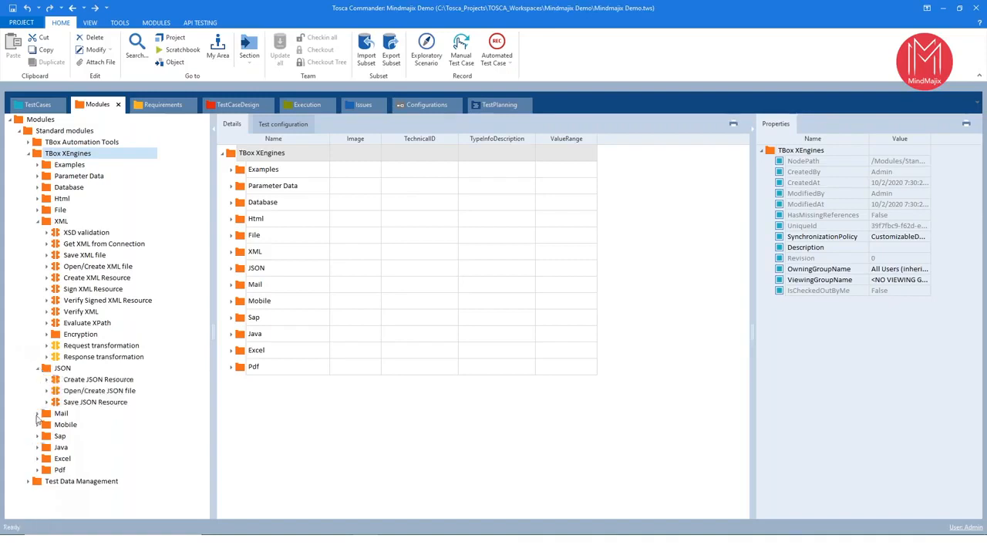
left_click(37, 414)
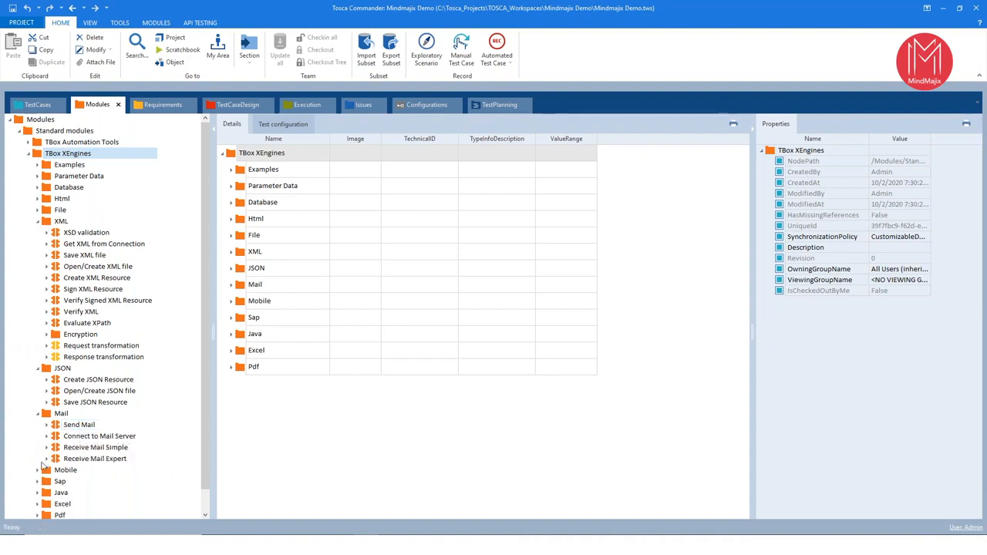
left_click(37, 469)
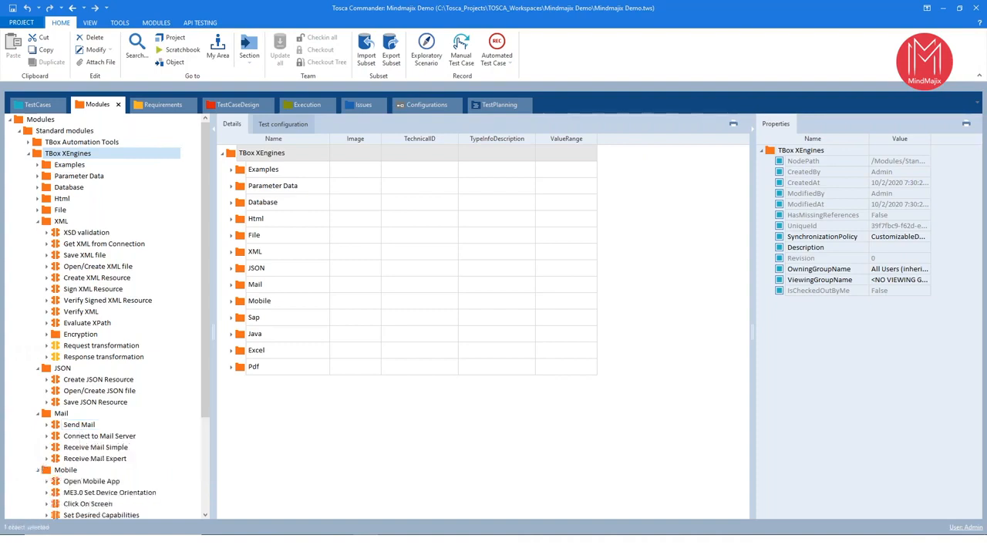
left_click(205, 516)
left_click(205, 516)
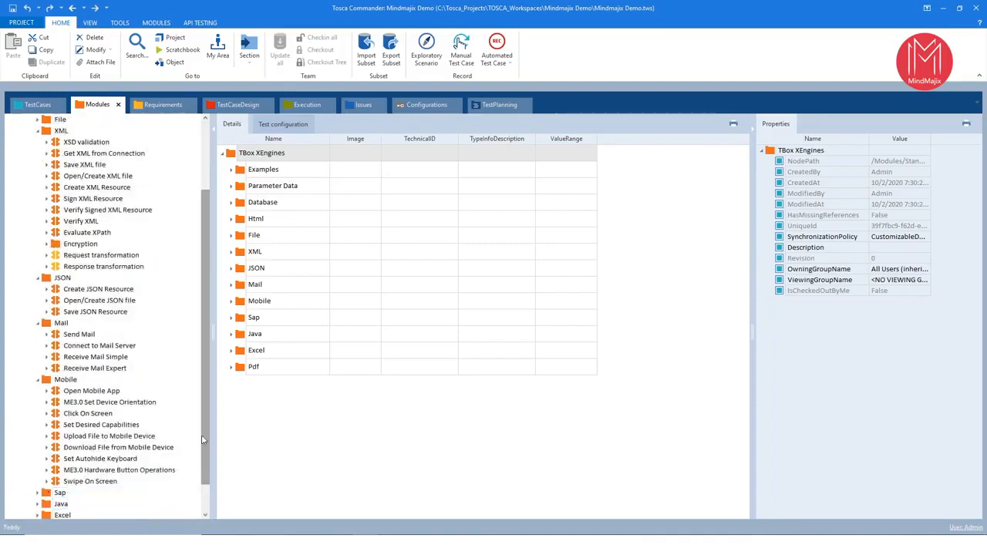
scroll(202, 389, "up", 3)
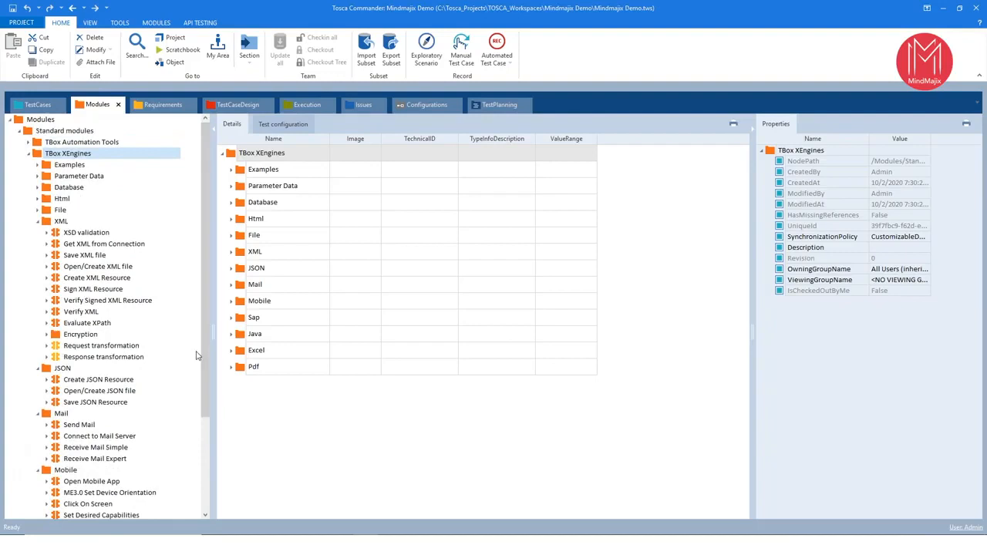
- Collapse the XML, JSON and Mail folders, along with the parent TBox XEngines folder
left_click(37, 222)
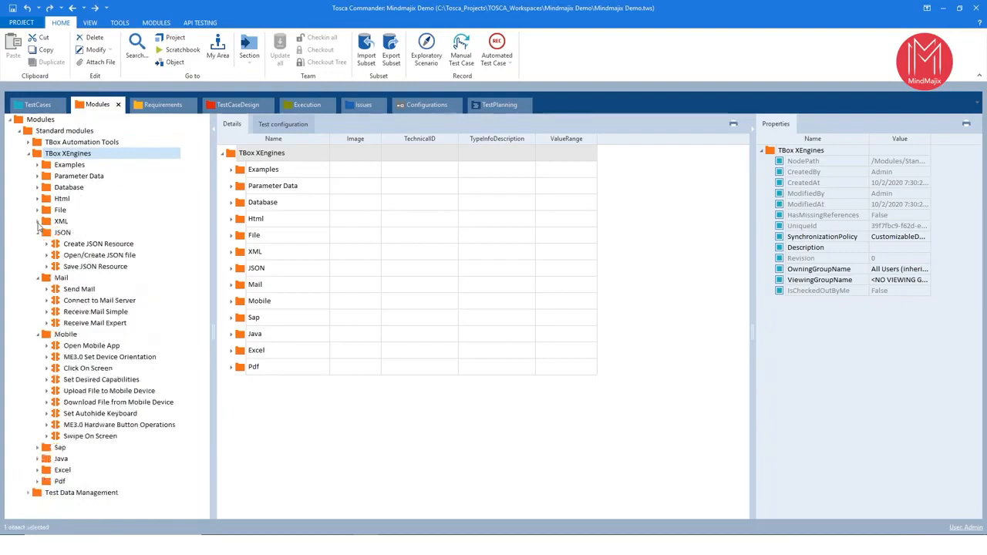
left_click(37, 233)
left_click(37, 243)
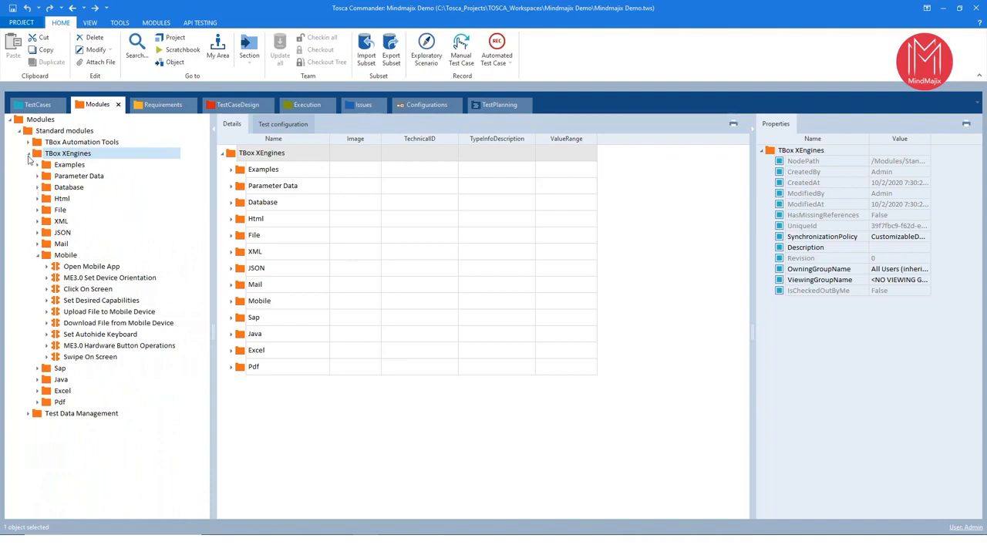
left_click(28, 155)
- Expand Test Data Management, show its contents, and collapse the folder again
left_click(28, 164)
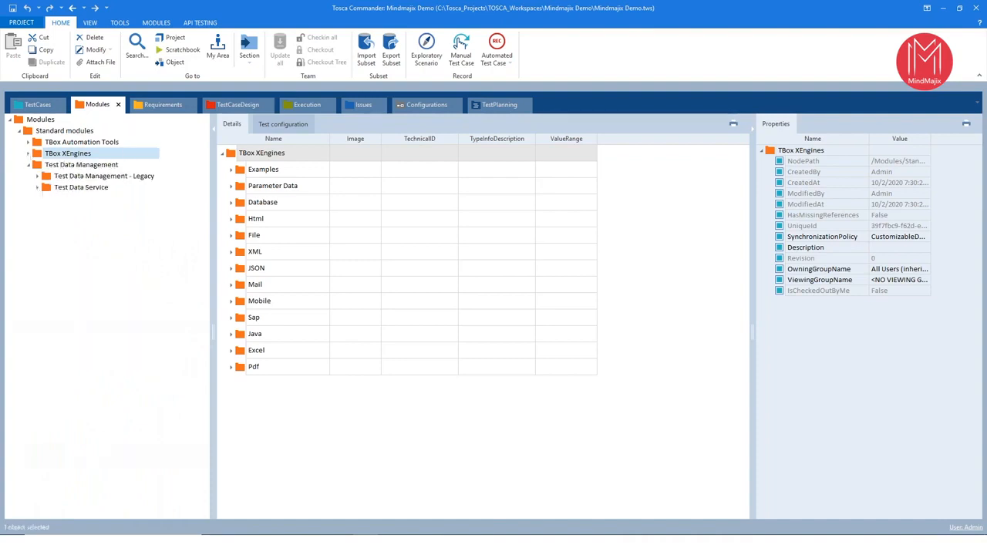
left_click(116, 165)
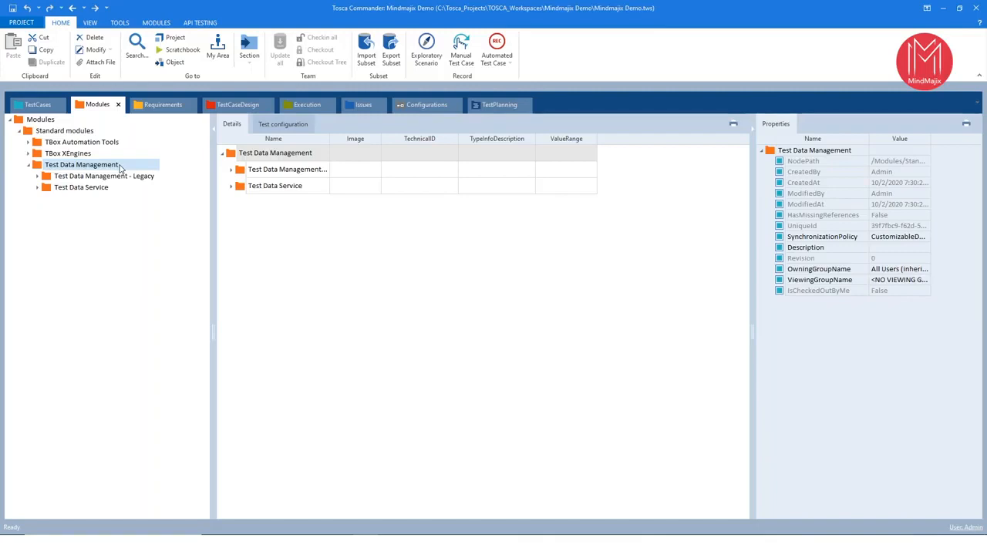
left_click(29, 165)
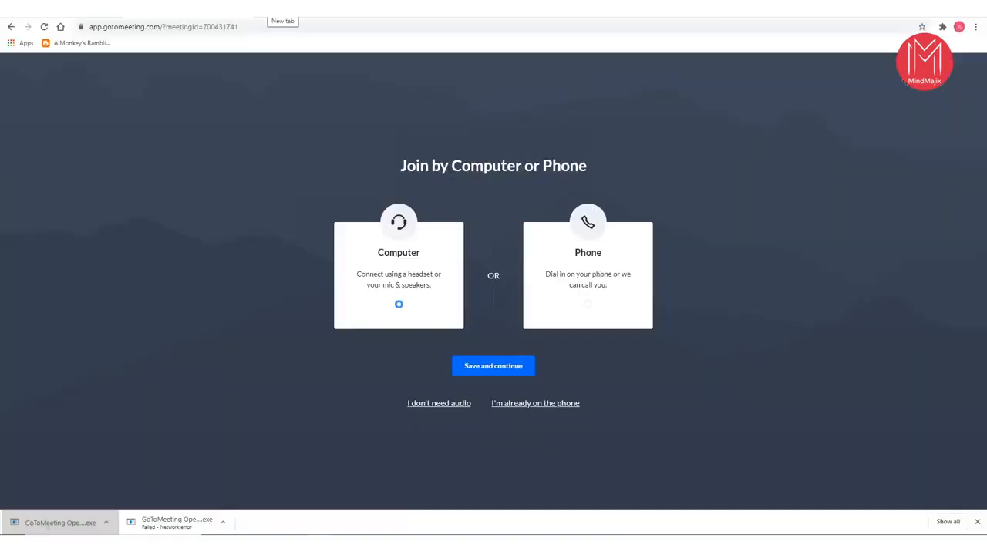
- Switch to Chrome, search for "tricentis demo webshop" in a new tab, and open the Demowebshop - Tricentis result
left_click(263, 9)
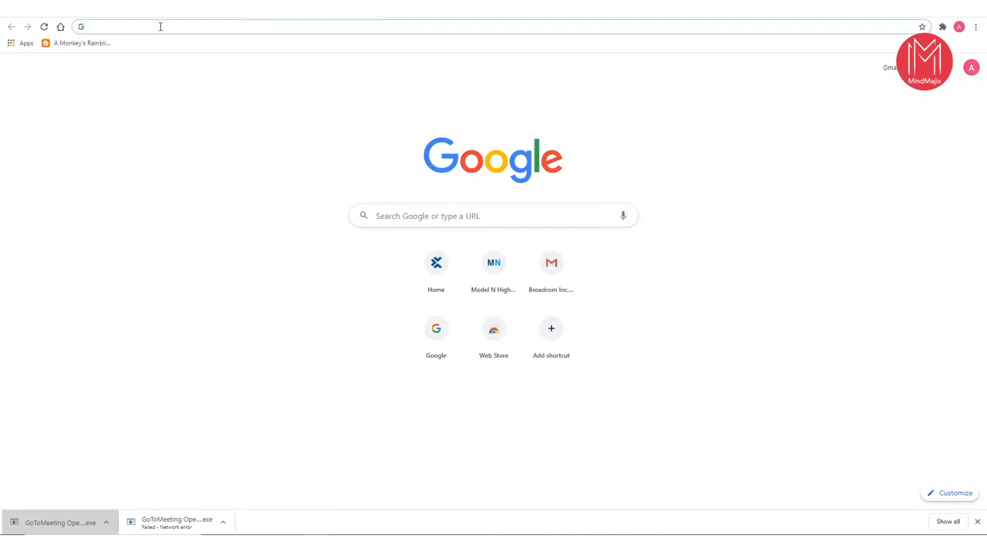
type("tr")
key("BackSpace")
key("BackSpace")
type("t")
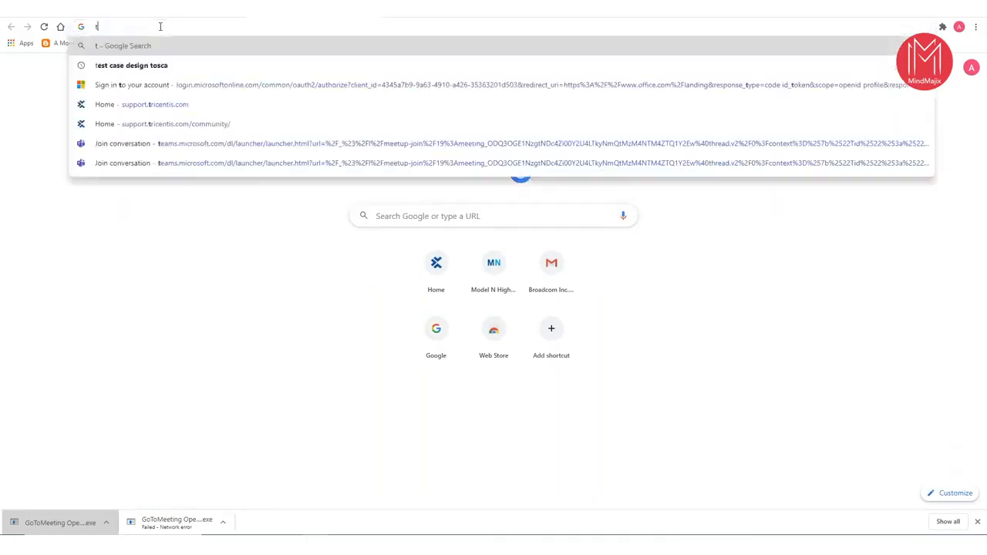
type("ricentis demo websho")
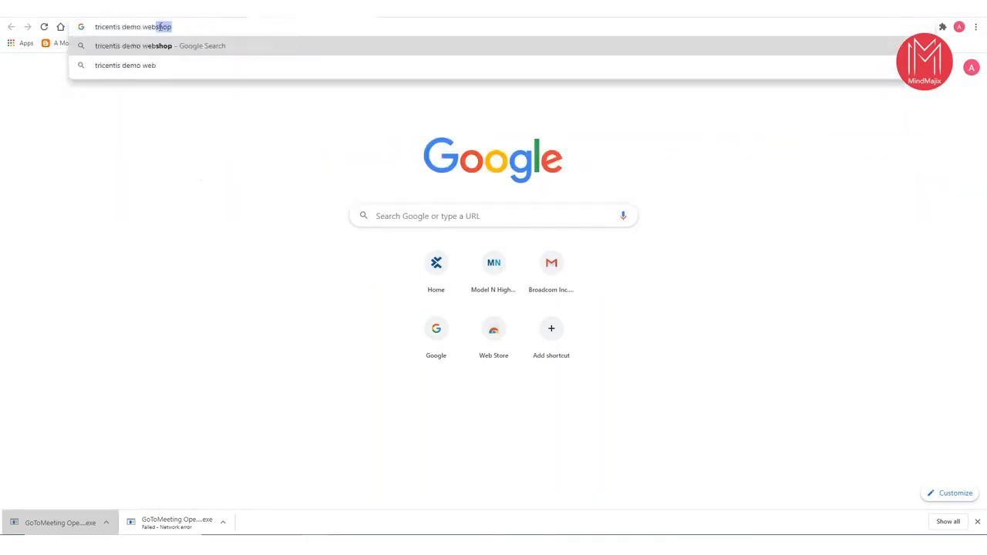
type("p")
key("Return")
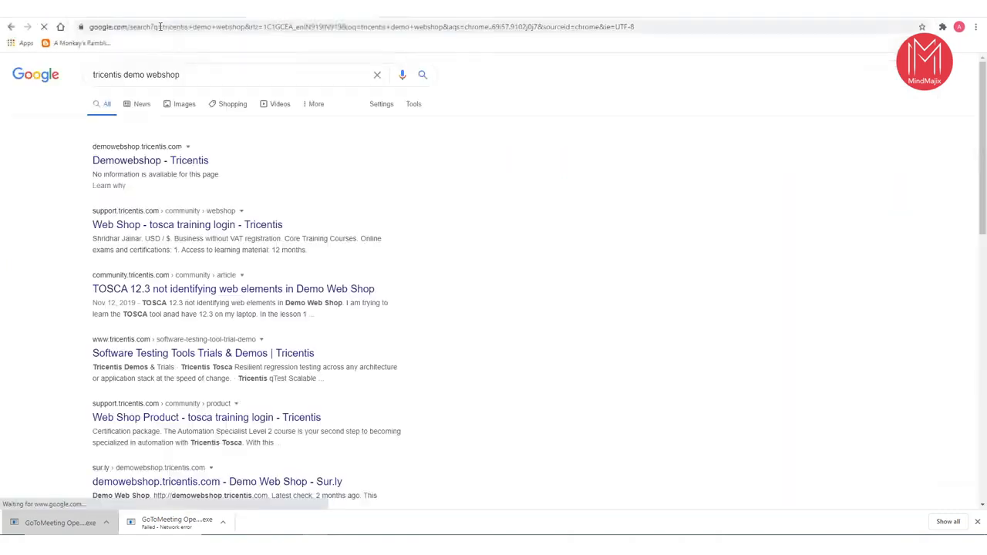
left_click(145, 165)
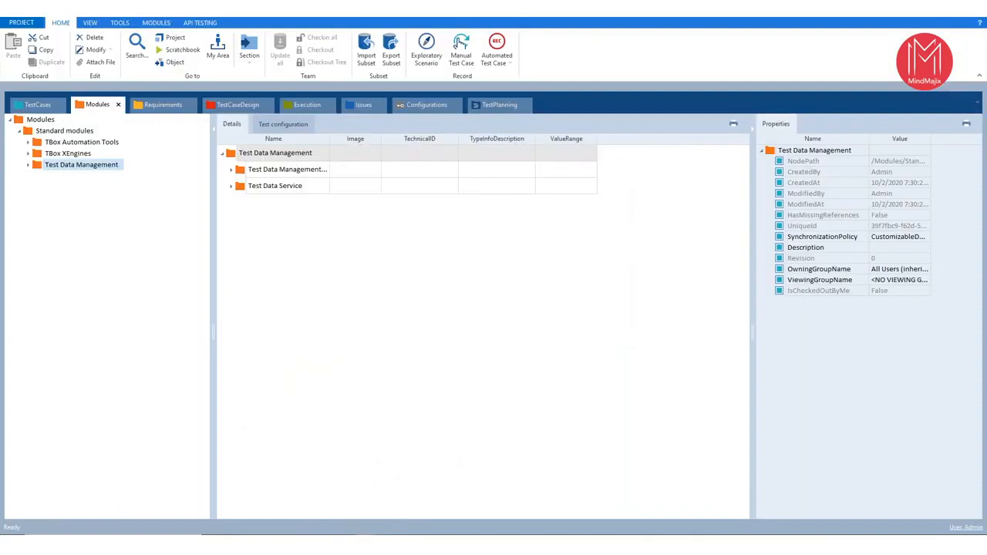
- Switch back to Tosca Commander and collapse the Standard modules folder
left_click(21, 134)
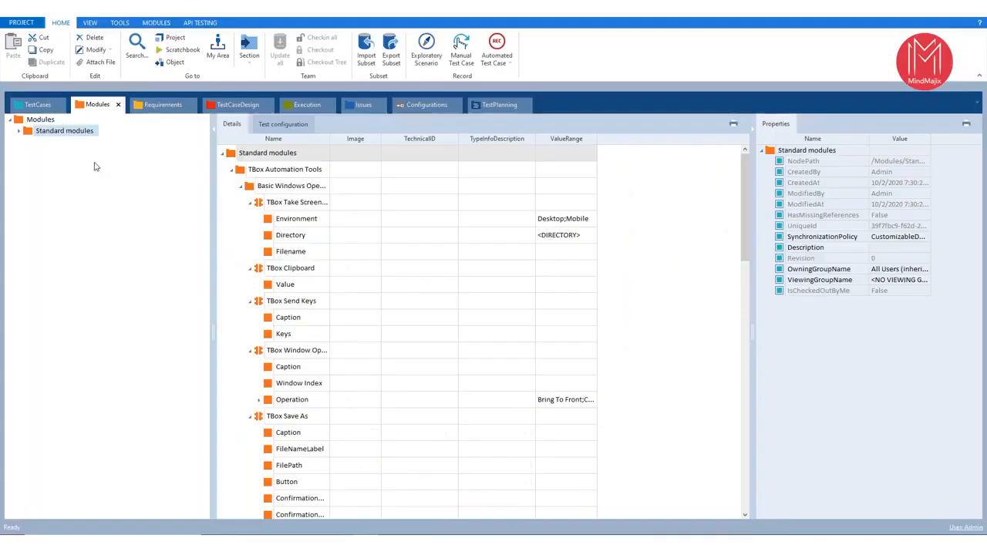
- Start an application scan from the Modules folder and scan the Demo Web Shop browser window
left_click(55, 120)
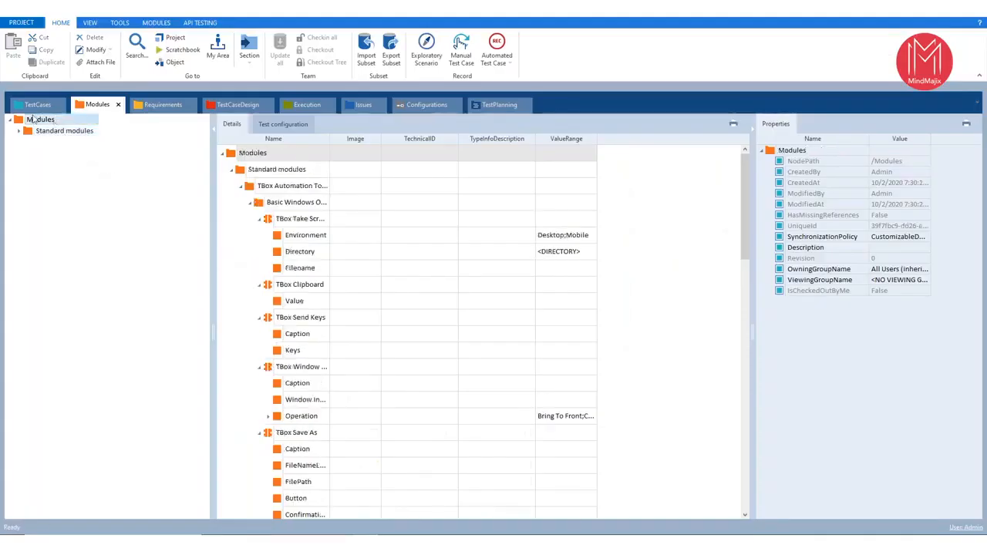
right_click(40, 120)
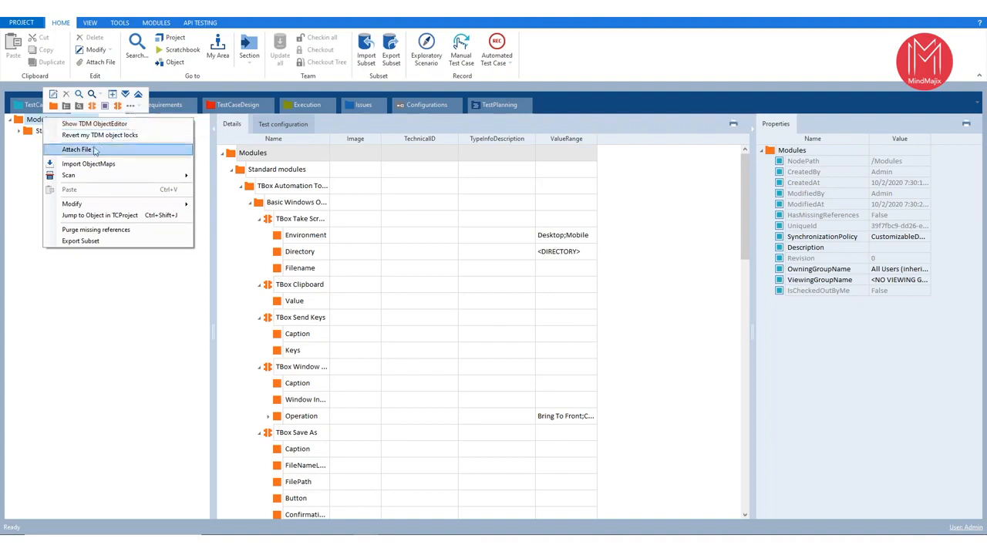
mouse_move(73, 179)
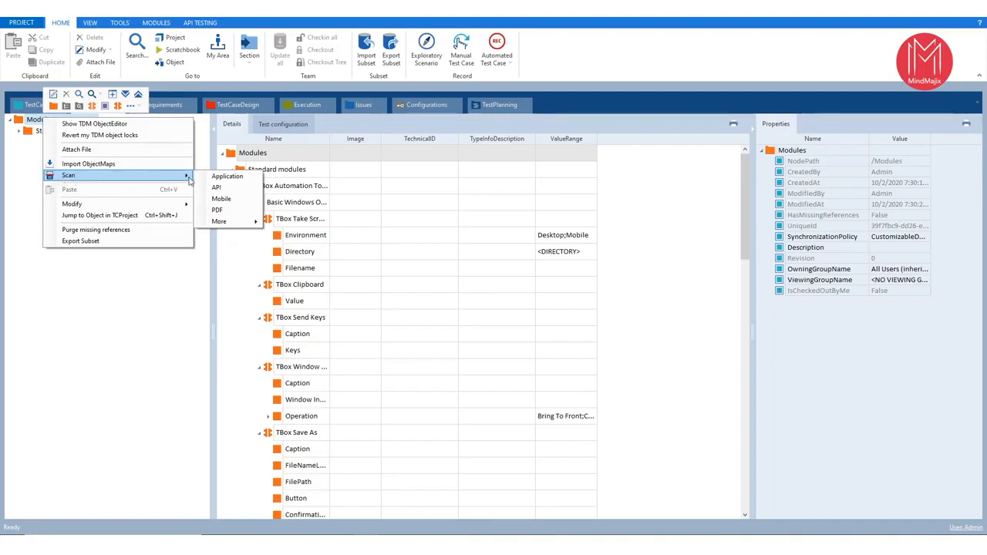
mouse_move(219, 223)
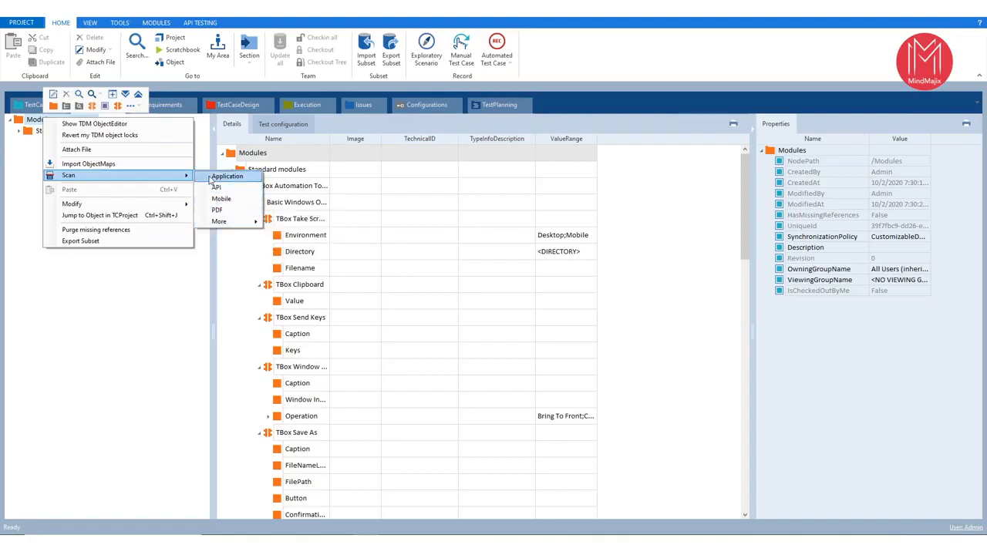
left_click(211, 177)
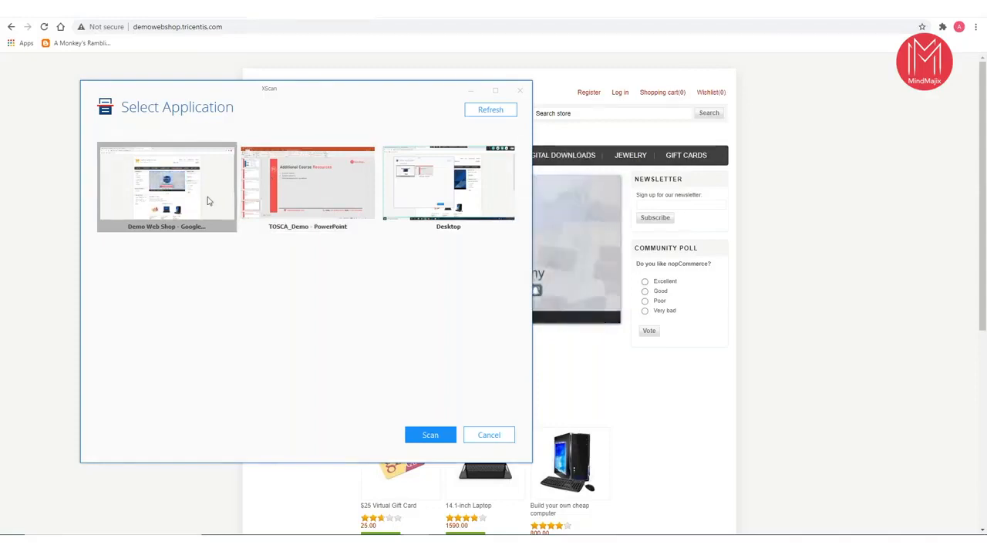
left_click(430, 436)
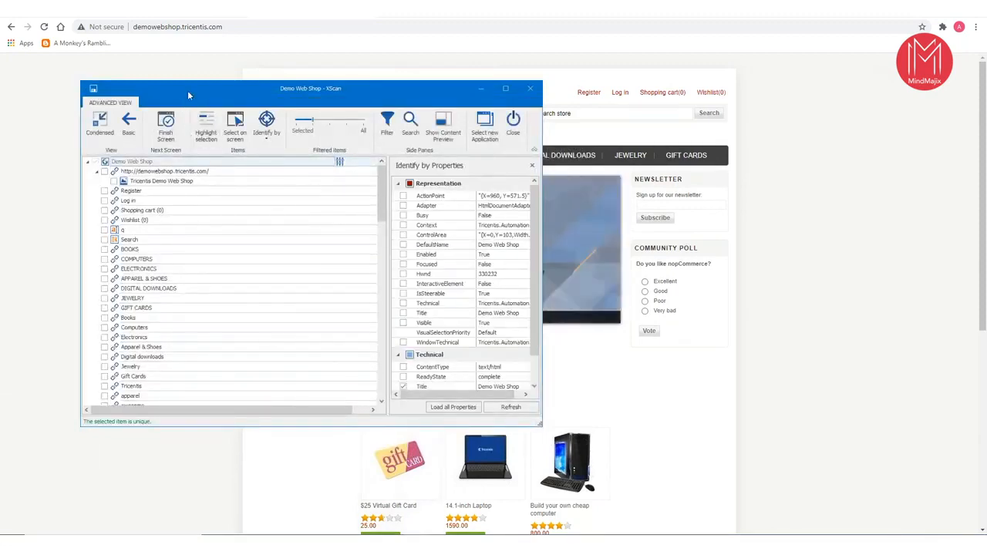
- Move the XScan window aside and highlight the Register, Log in and Shopping cart links on the web page
left_click_drag(189, 90, 267, 88)
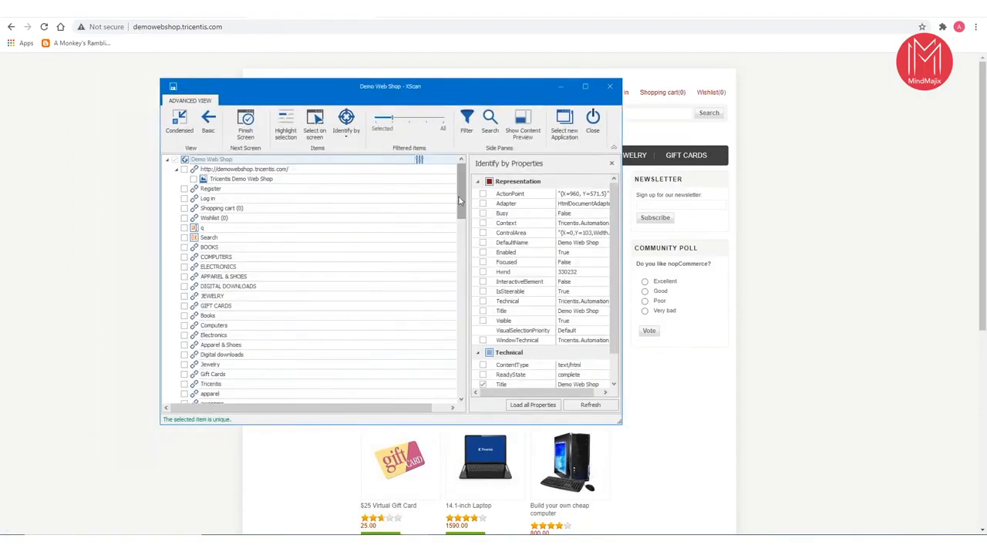
mouse_move(459, 197)
left_mouse_down()
mouse_move(463, 375)
mouse_move(461, 185)
left_mouse_up()
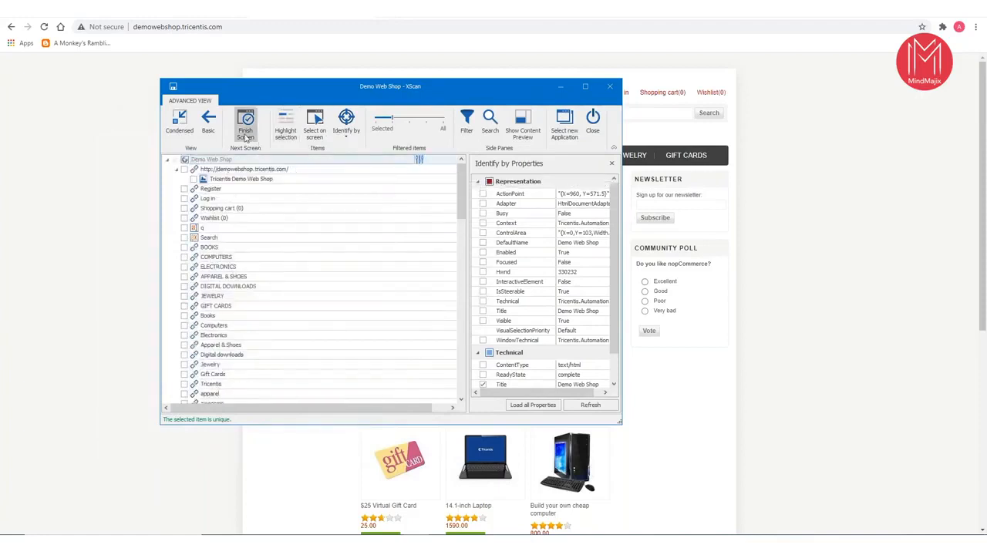
left_click_drag(324, 89, 715, 139)
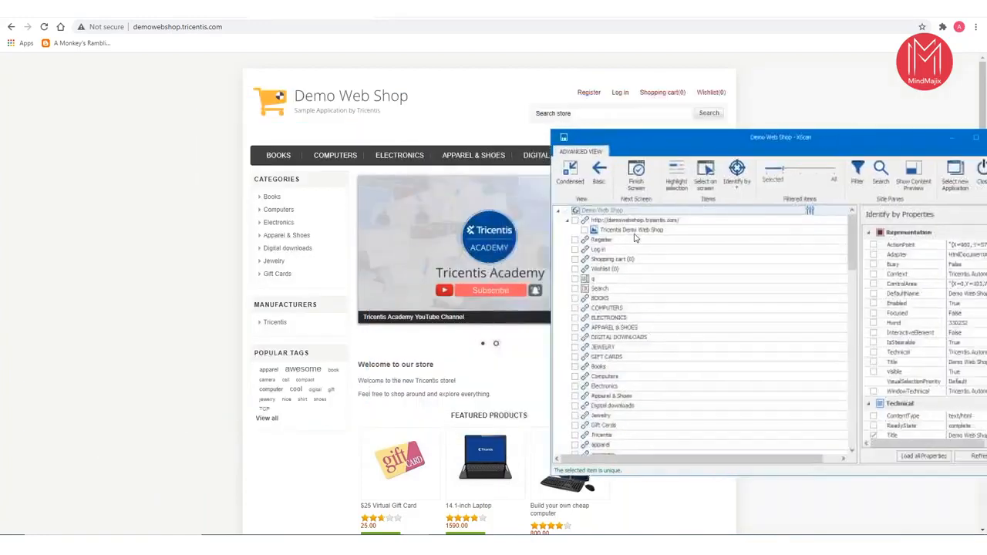
left_click(587, 241)
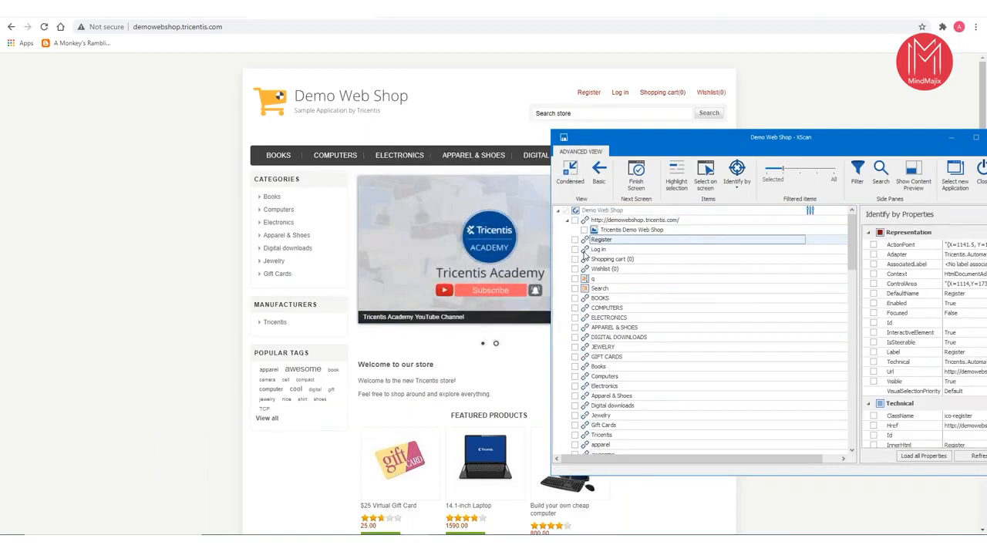
left_click(585, 251)
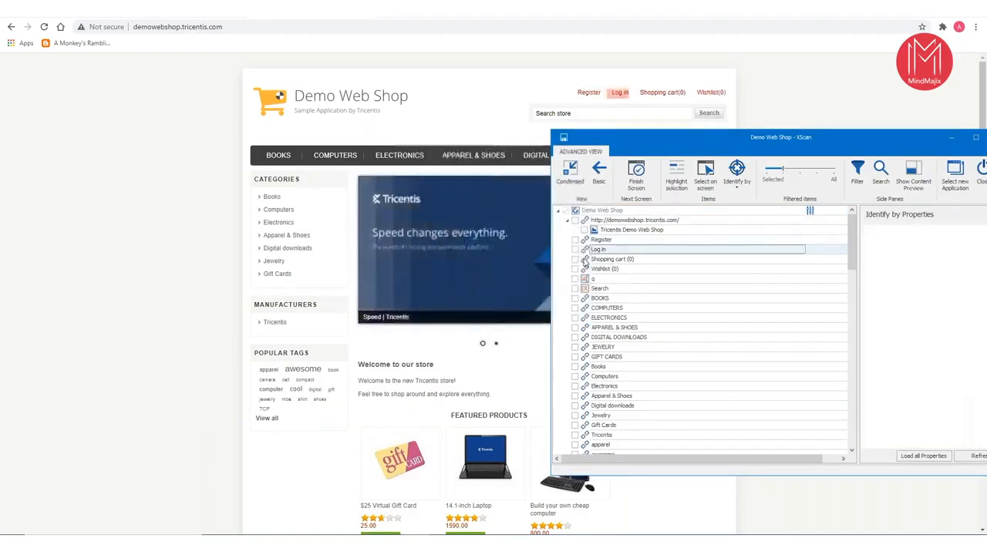
left_click(586, 260)
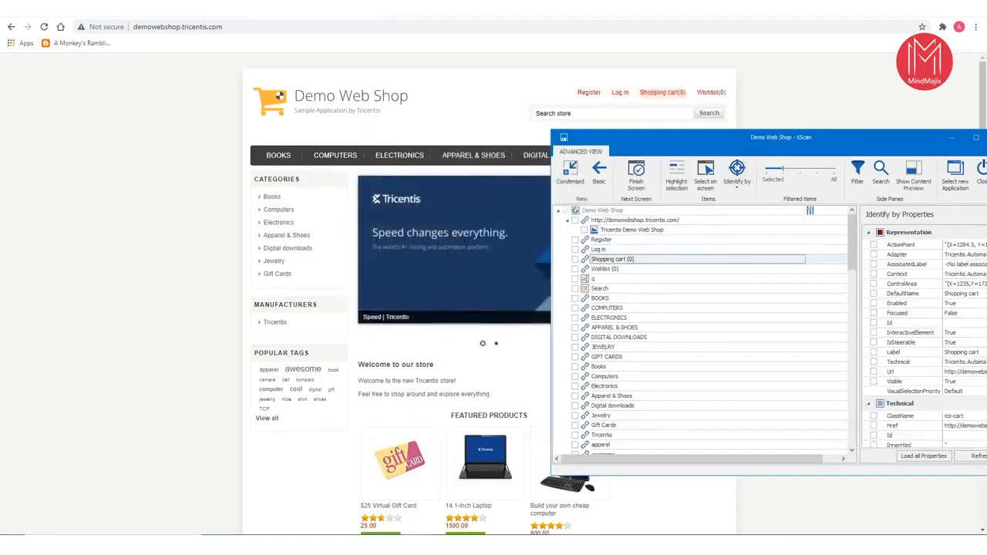
left_click_drag(676, 136, 620, 124)
left_click_drag(463, 105, 323, 77)
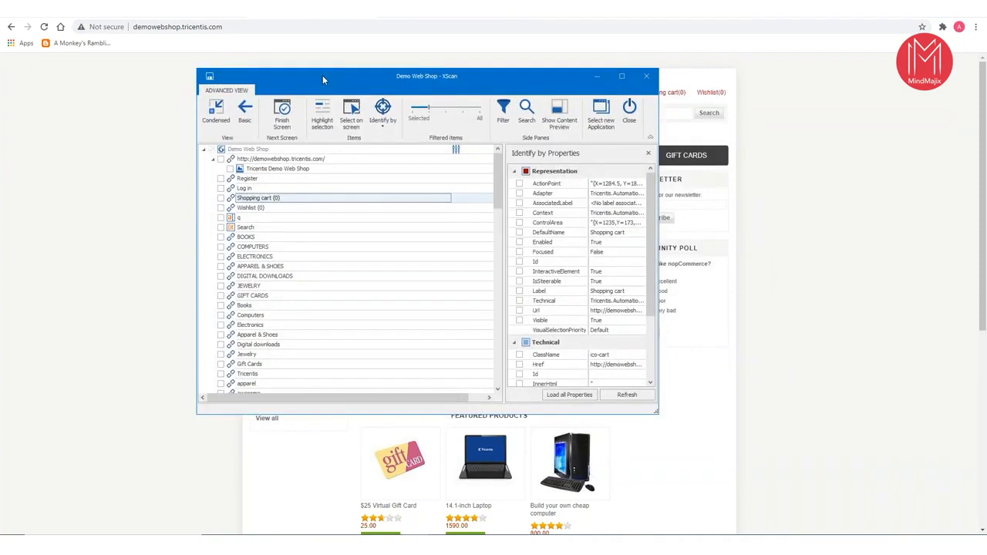
left_click_drag(320, 76, 277, 102)
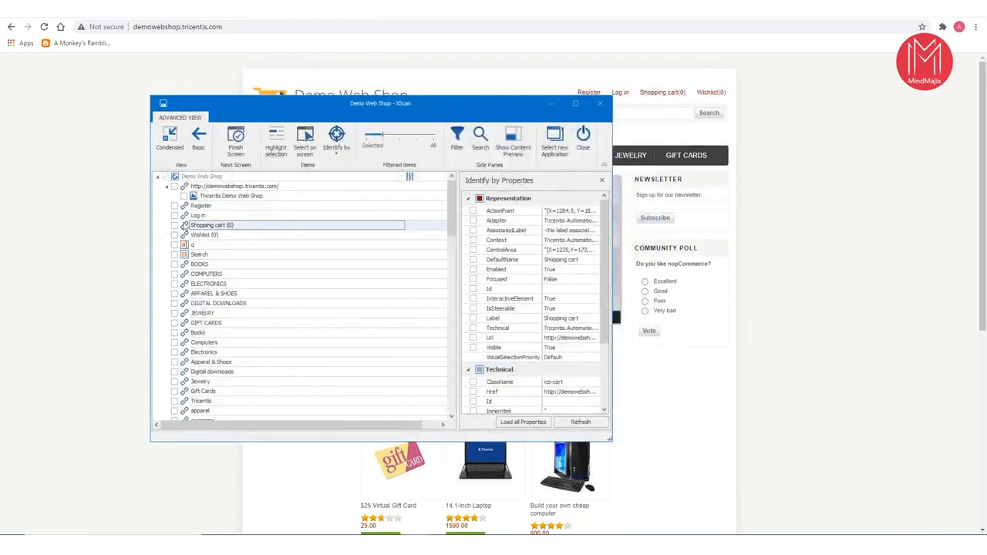
- Include the Register link in the scanned module and review its representation, technical and transition properties
left_click(174, 208)
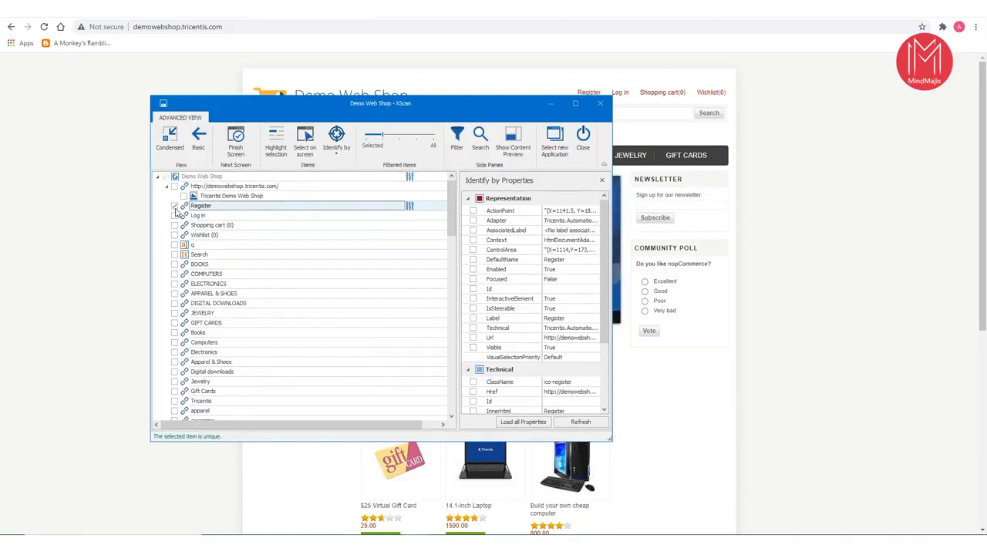
left_click(174, 207)
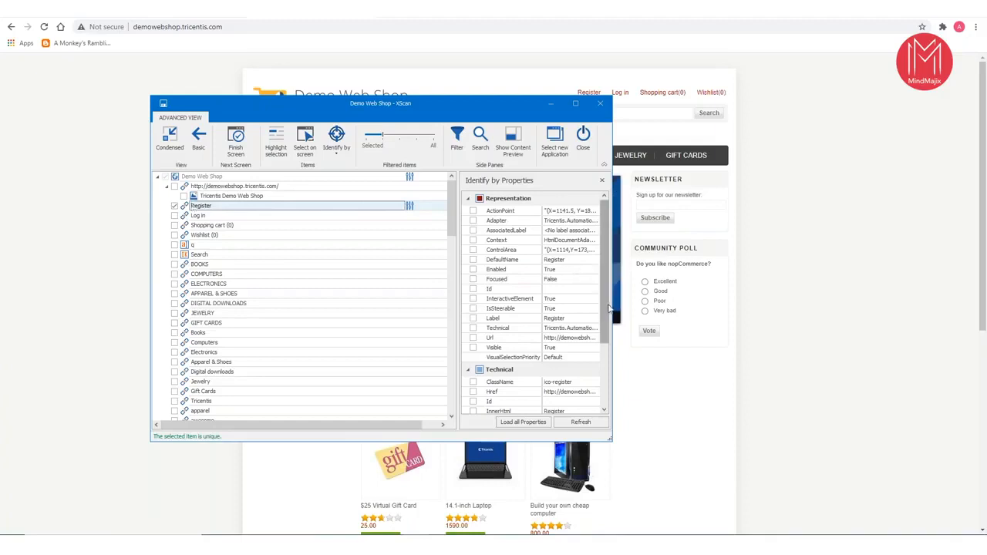
scroll(609, 309, "down", 3)
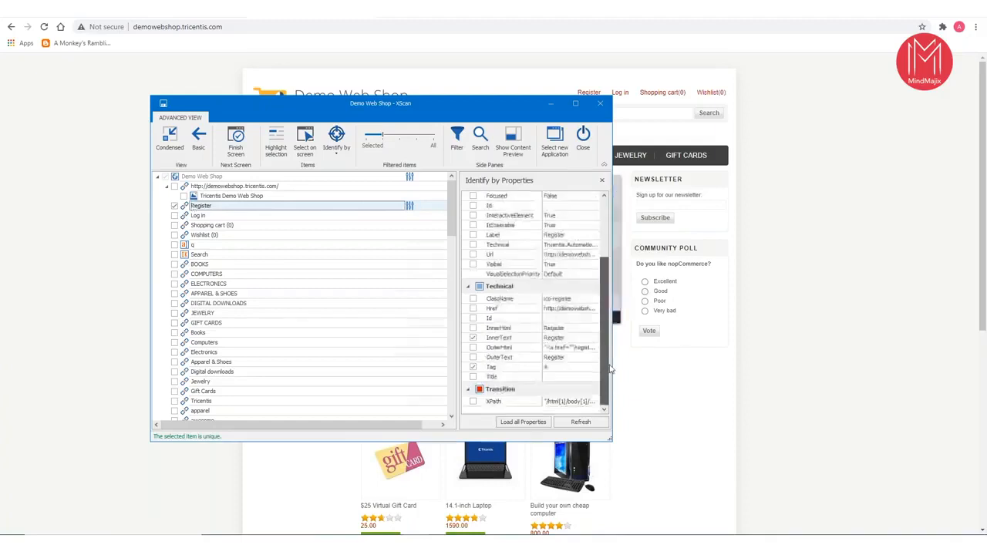
left_click(207, 209)
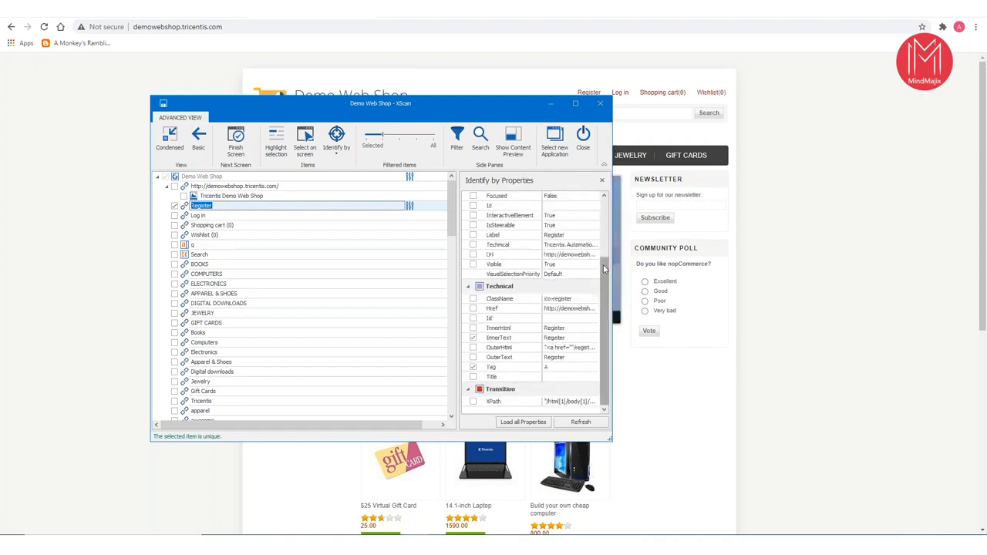
left_click_drag(606, 268, 604, 213)
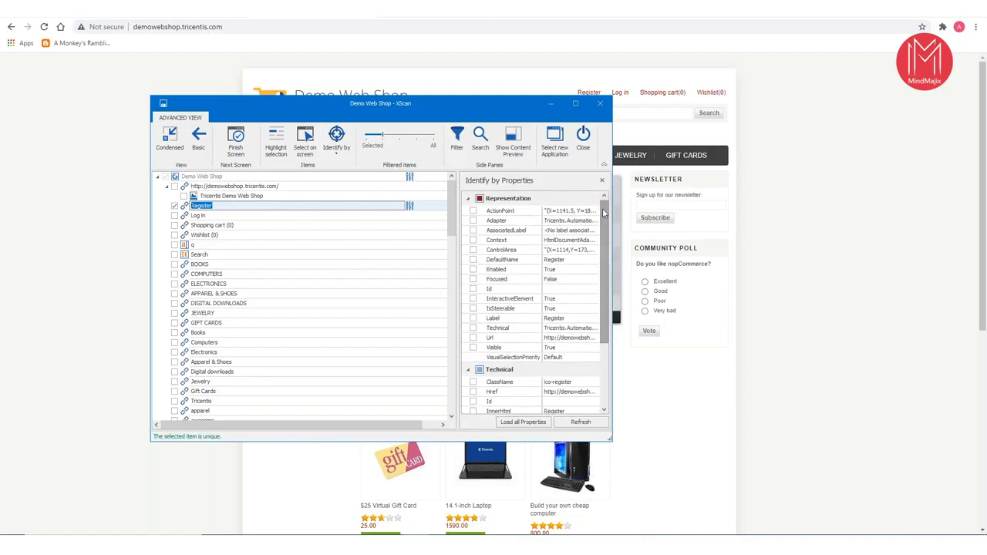
left_click_drag(604, 212, 609, 324)
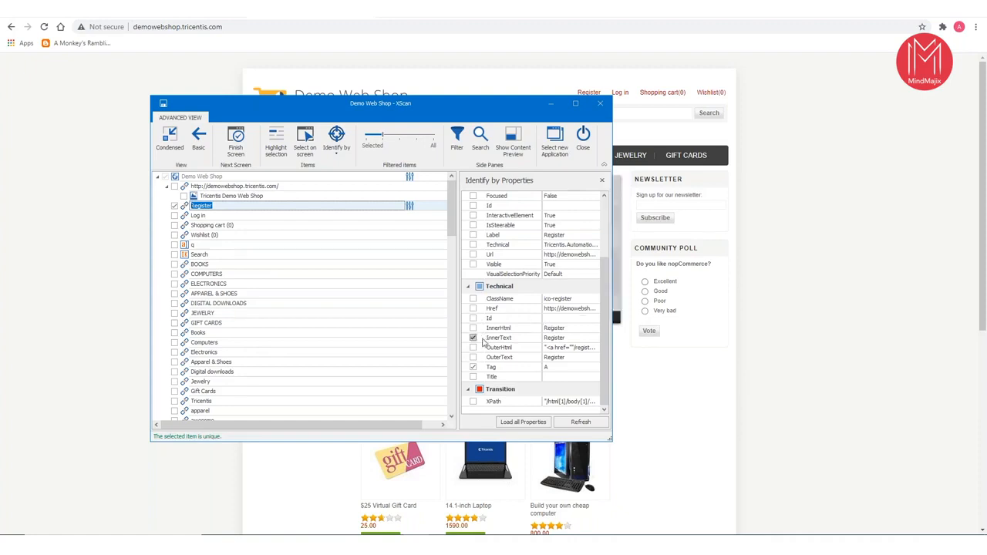
- Try identifying the Register link by InnerHtml in place of InnerText, and restore InnerText as the identifying property
left_click(473, 338)
left_click(473, 338)
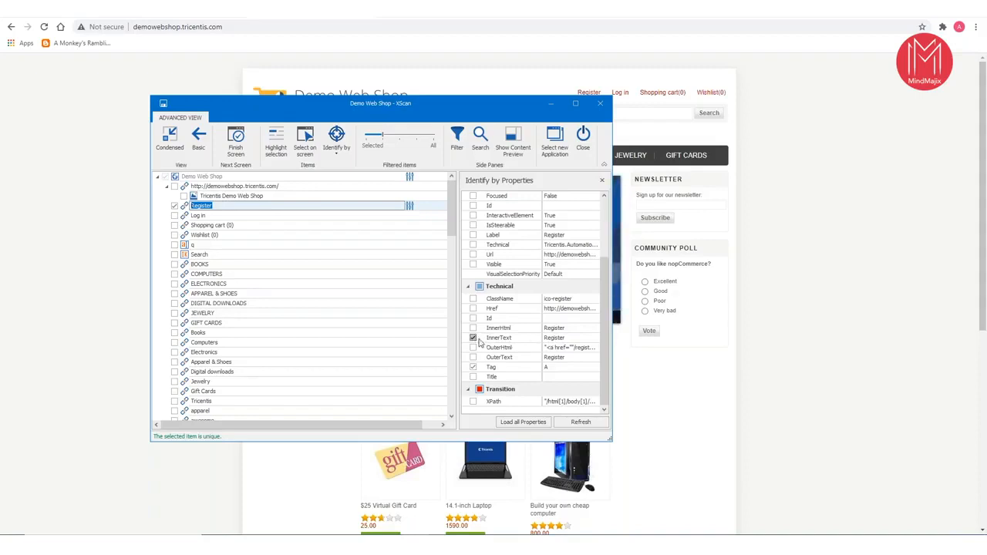
left_click(472, 337)
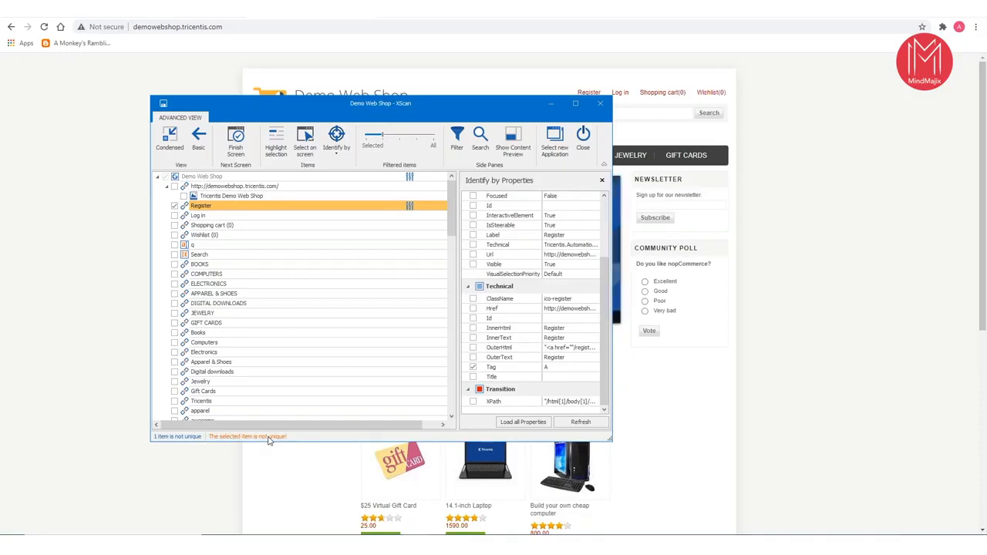
left_click(473, 328)
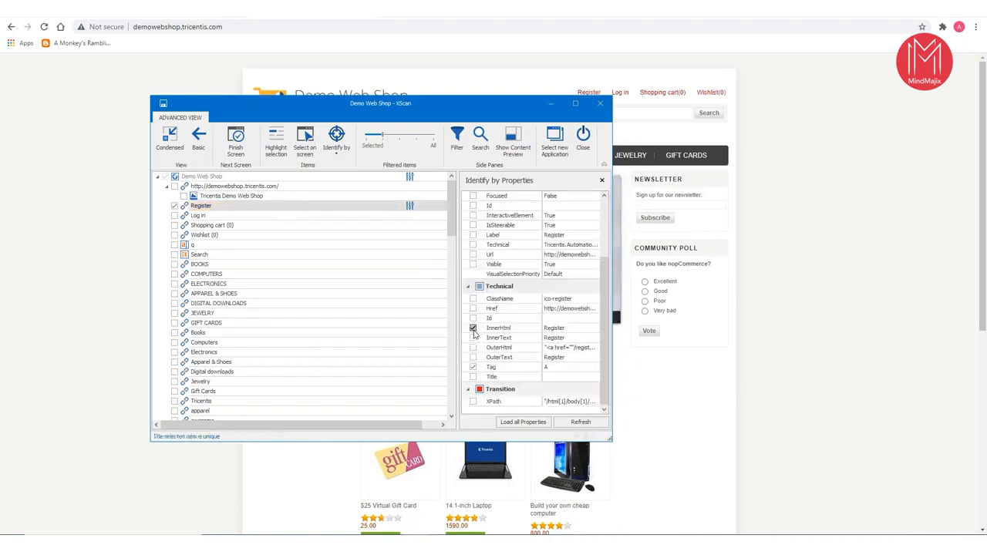
left_click(473, 328)
left_click(472, 338)
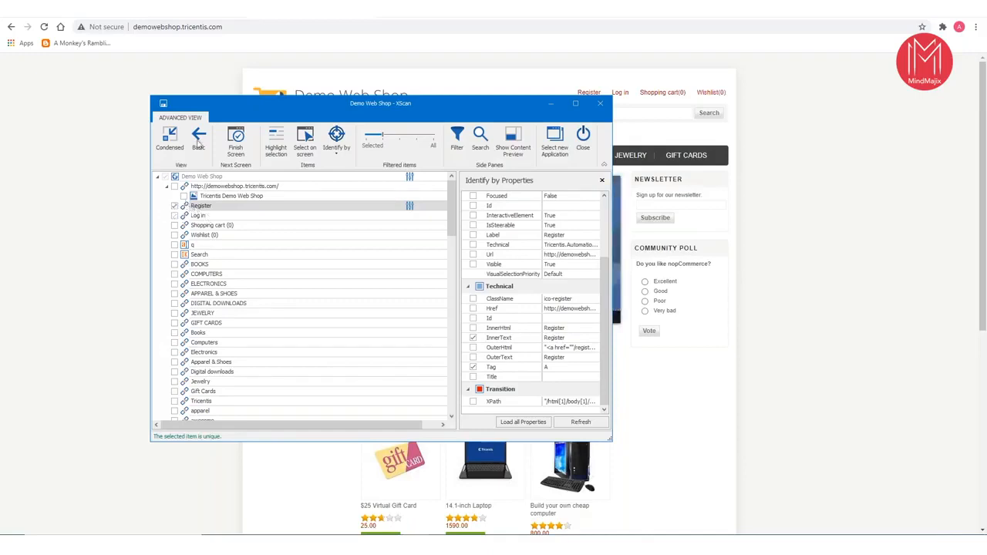
- Rename the scanned Demo Web Shop page to "Demo Web Shop Launch Page" and save it as a module
left_click(228, 177)
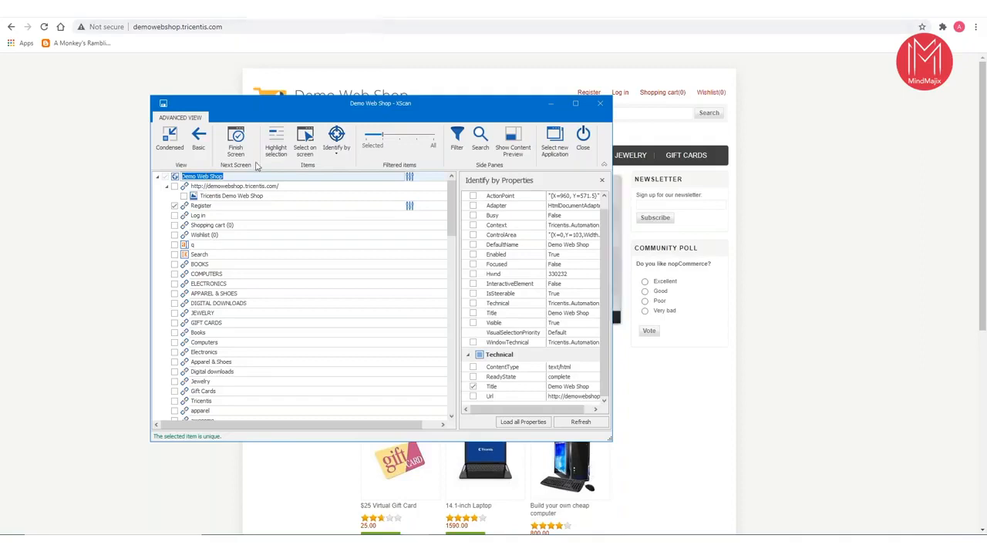
key("BackSpace")
type("Demo")
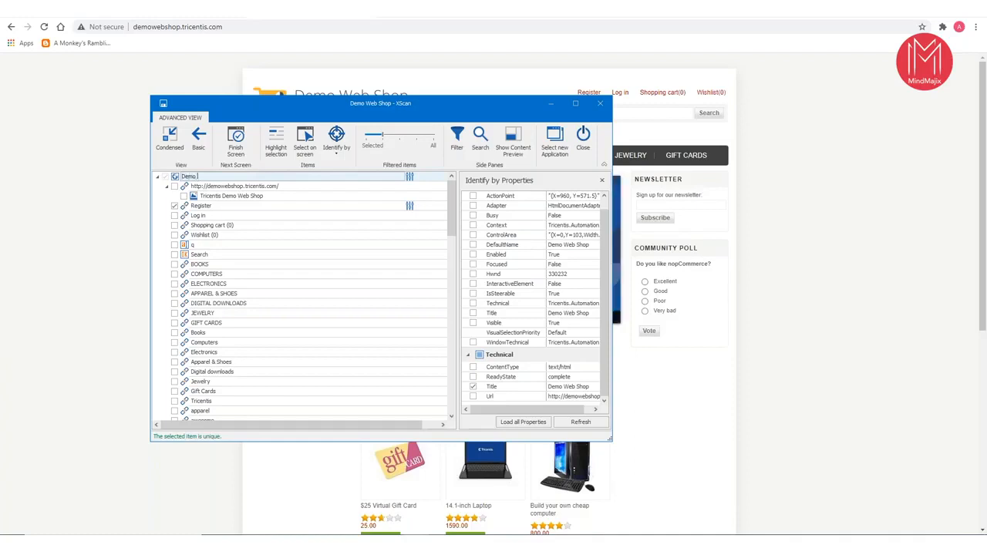
type(" Web Shop Launch Page")
key("Return")
left_click(163, 106)
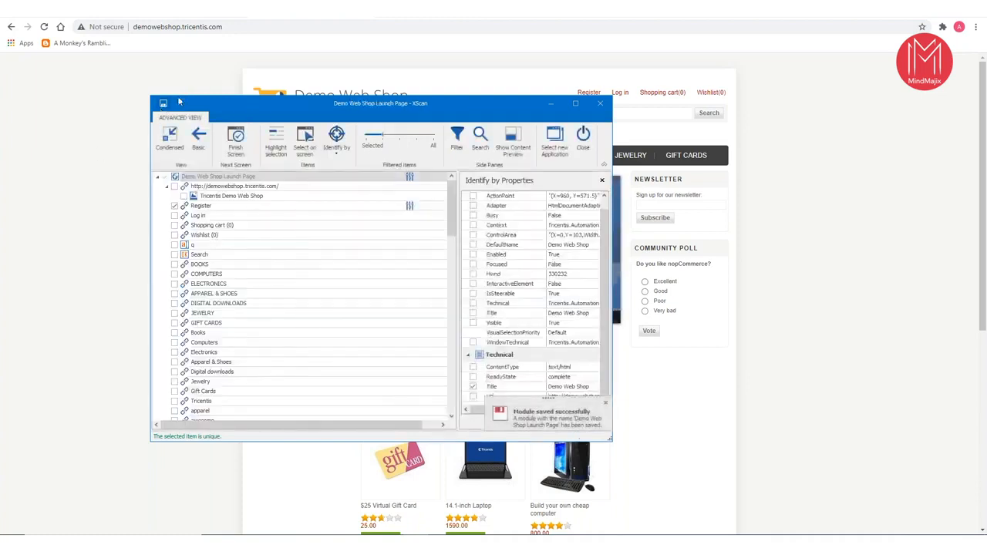
- Close the XScan window and switch back to Tosca Commander
left_click(553, 104)
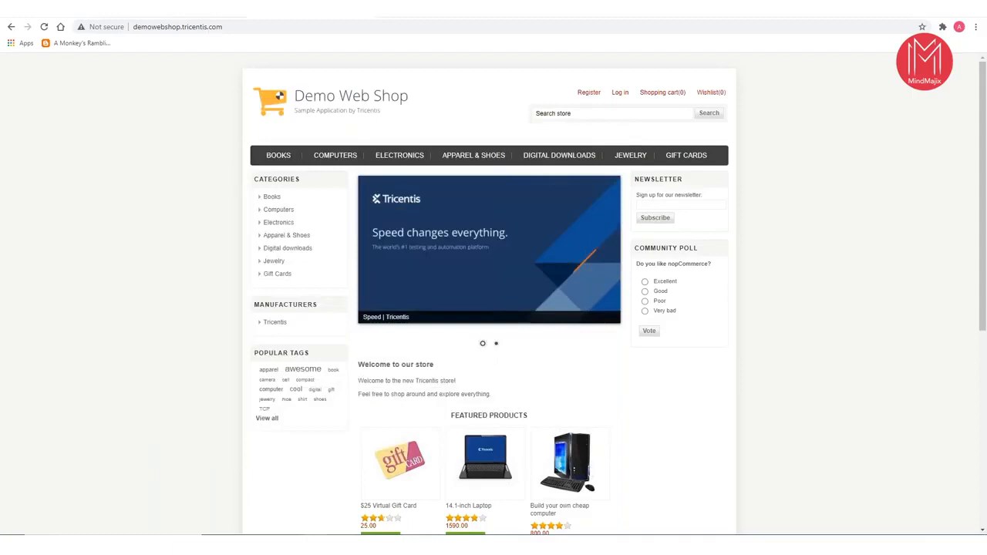
left_click(449, 544)
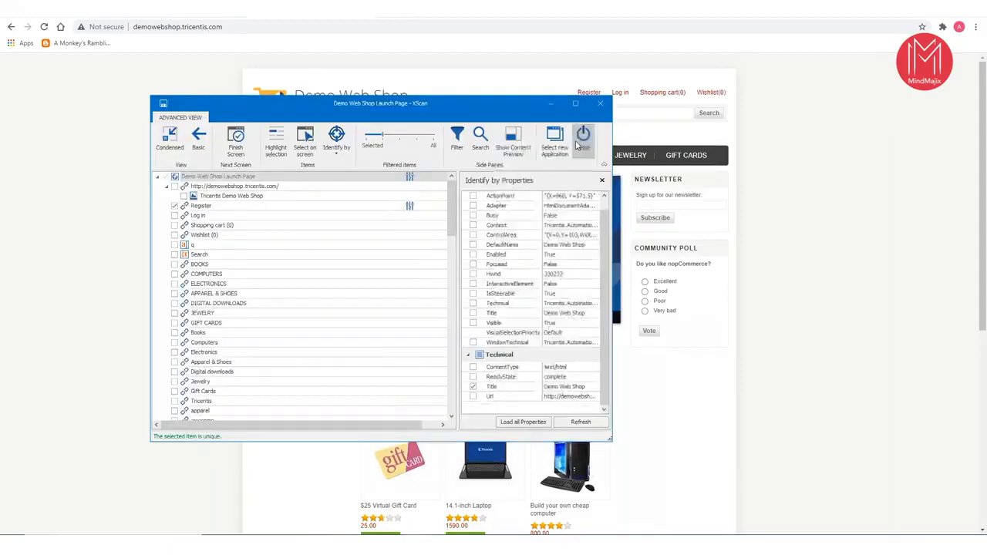
left_click(605, 104)
mouse_move(365, 547)
left_click(365, 498)
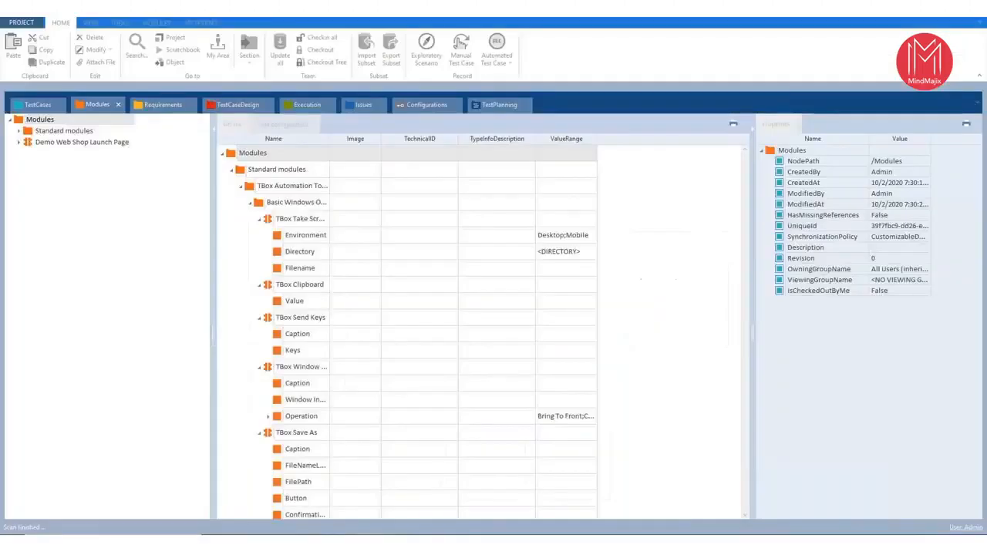
- Enlarge the screenshot of the Demo Web Shop Launch Page module and examine the properties of the module and its Register attribute
left_click(84, 142)
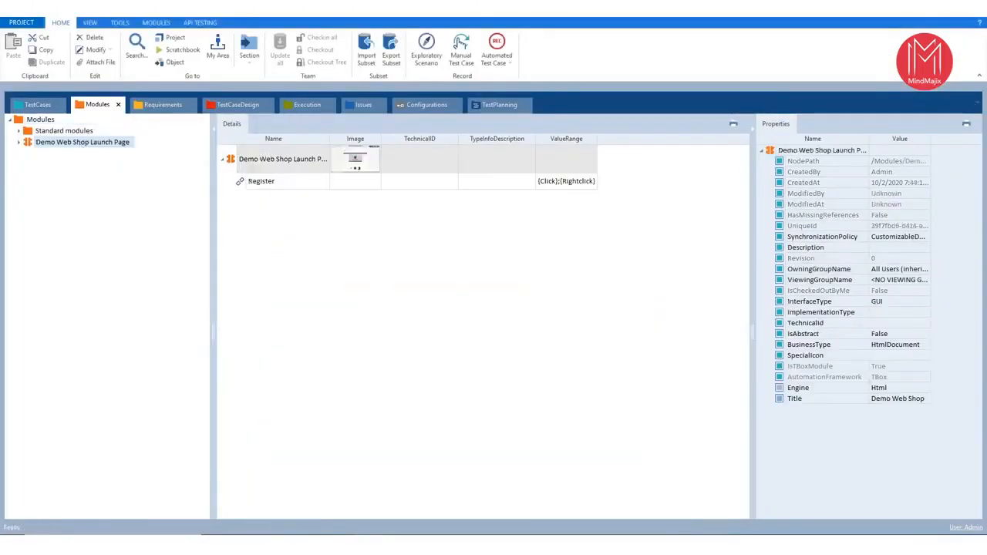
left_click(360, 165)
left_click_drag(332, 253, 2, 253)
left_click_drag(293, 164, 294, 17)
left_click_drag(314, 315, 313, 392)
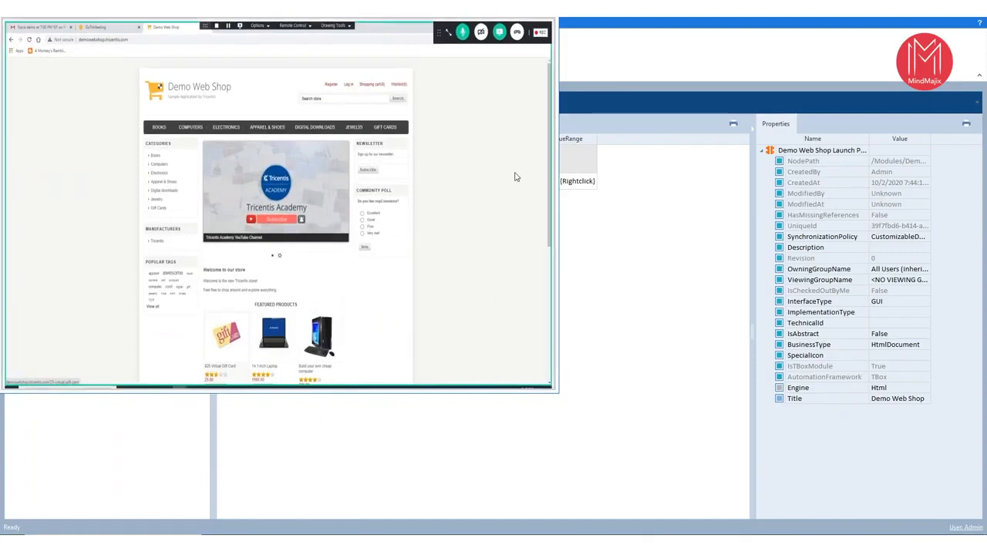
left_click(543, 17)
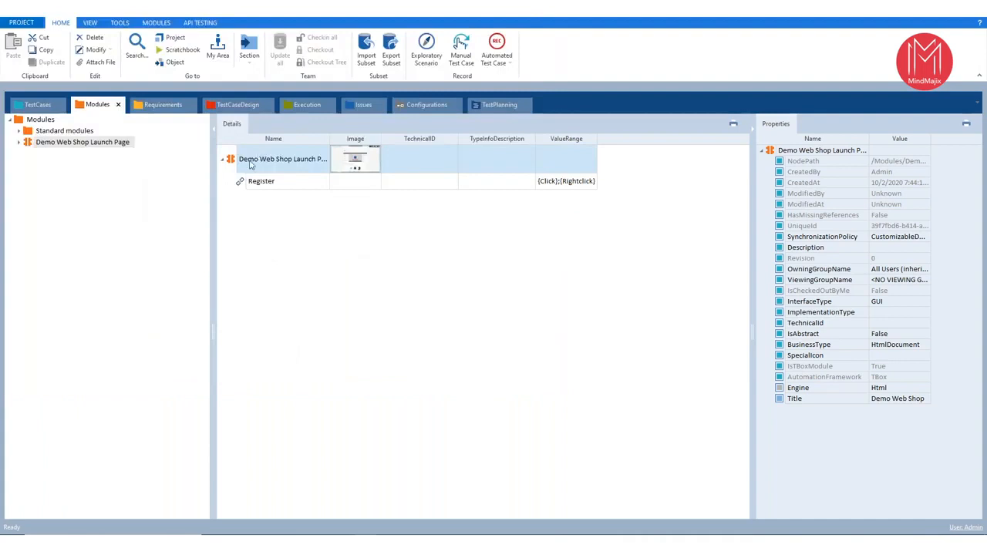
left_click(275, 186)
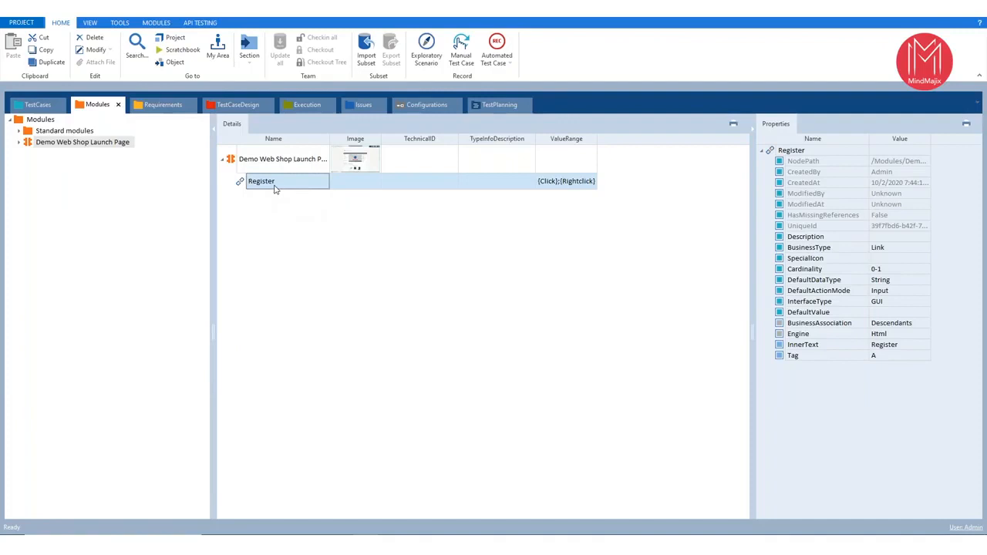
left_click(267, 164)
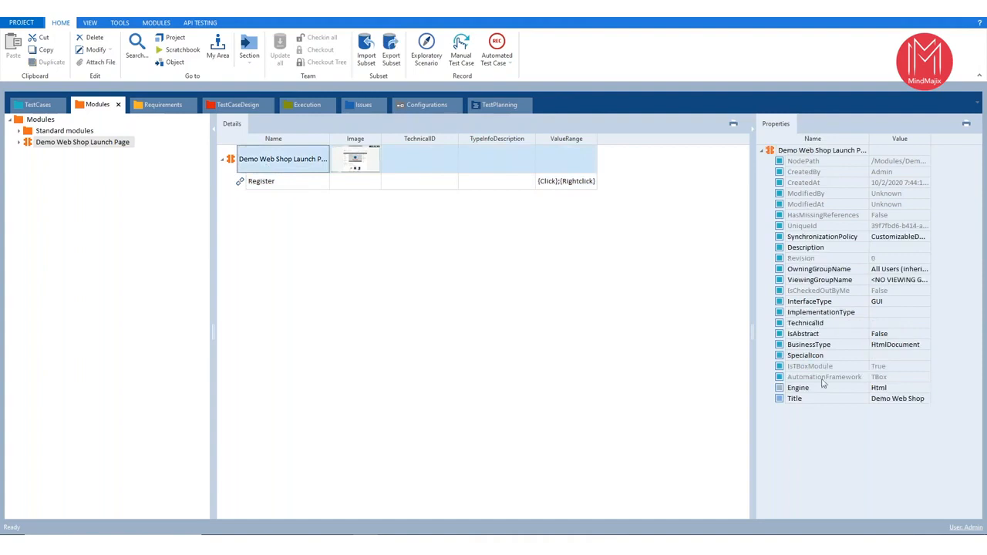
- Examine the InnerText and Tag properties of the Register attribute and collapse the Demo Web Shop Launch Page module
left_click(297, 180)
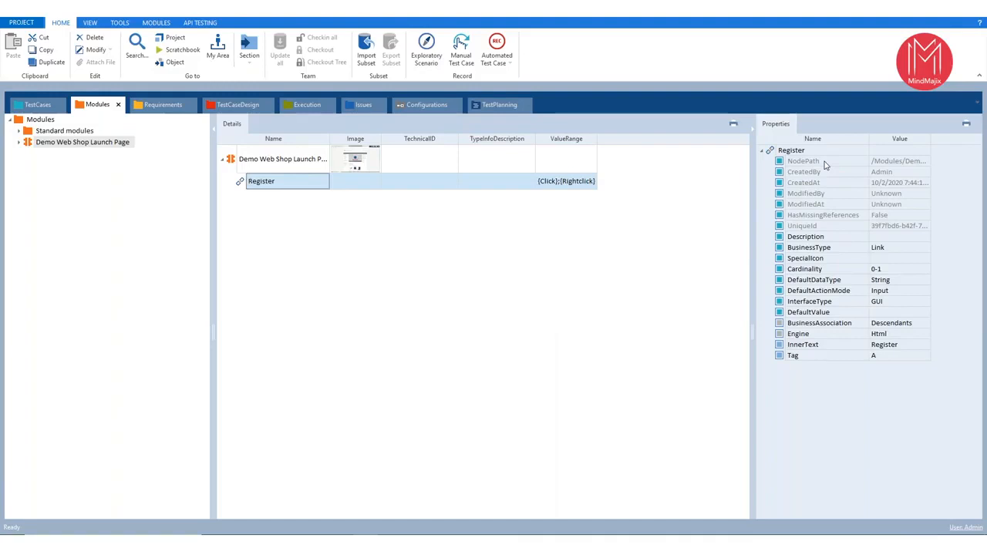
left_click(806, 347)
left_click(805, 358)
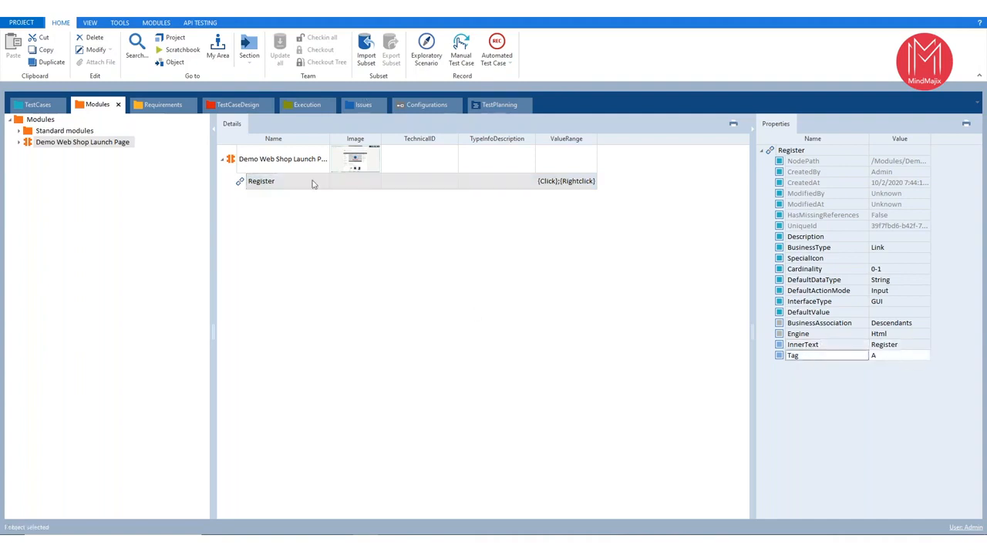
left_click(221, 159)
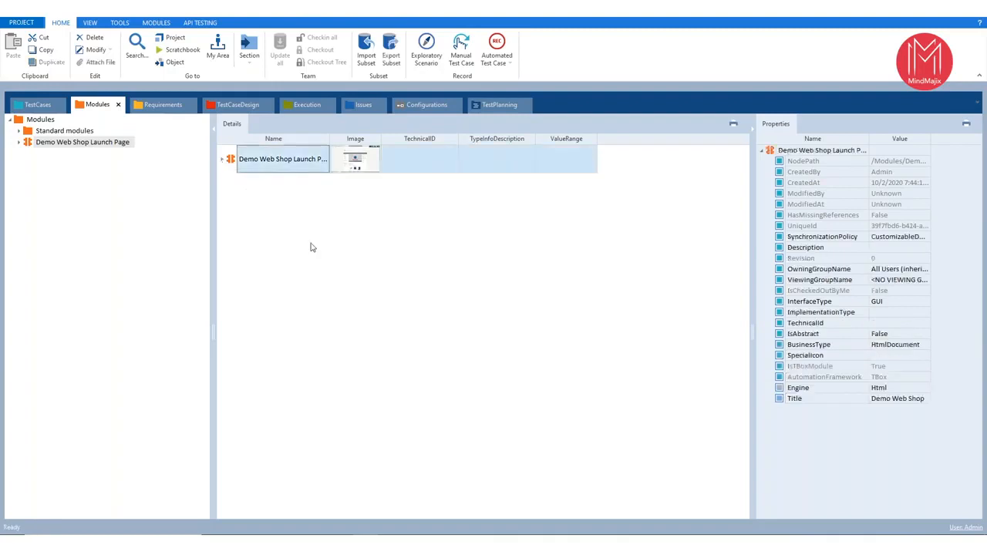
- Switch to the browser, open the Demo Web Shop's Register page, and return to Tosca Commander
left_click(341, 545)
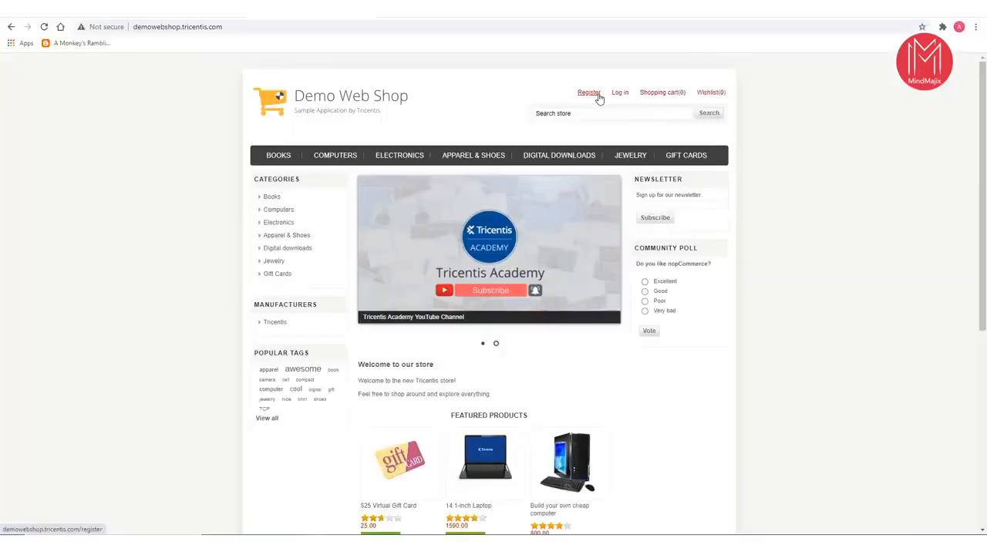
left_click(599, 96)
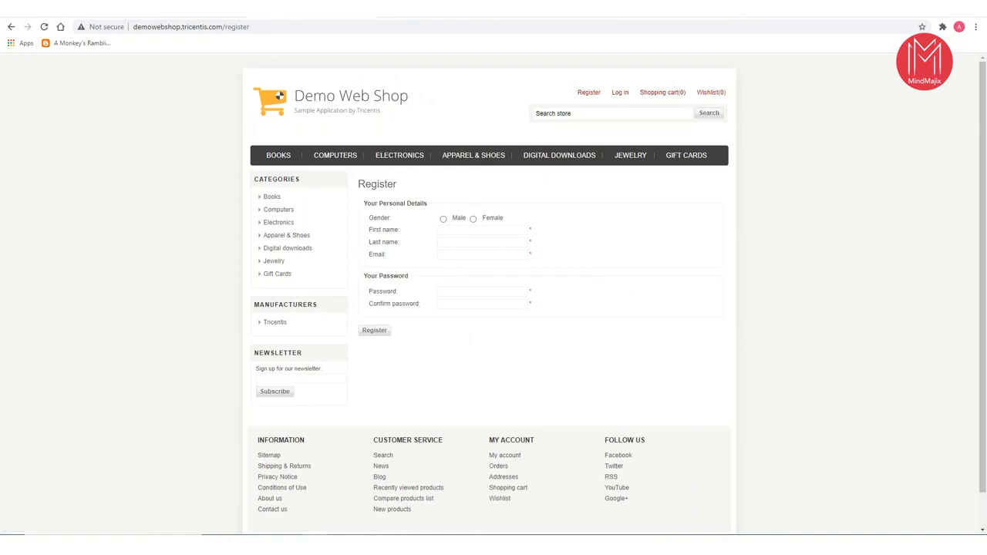
left_click(401, 545)
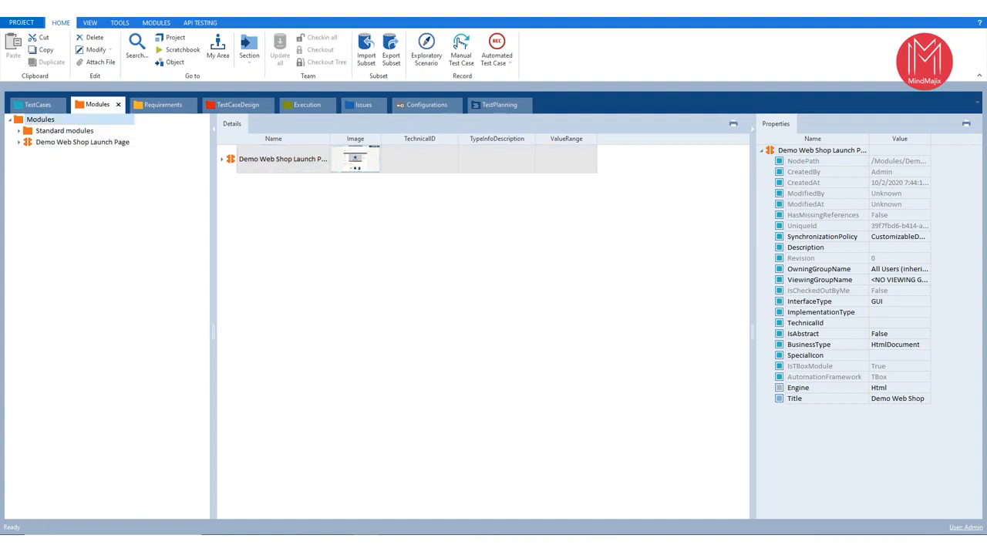
- Start an application scan on the Modules folder and scan the Demo Web Shop Register page with XScan
right_click(35, 120)
mouse_move(75, 176)
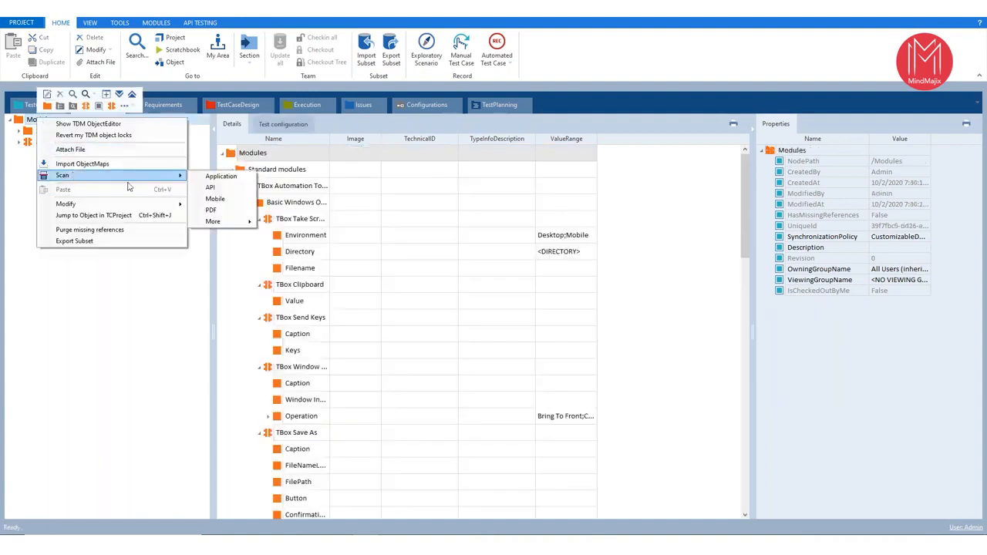
left_click(216, 176)
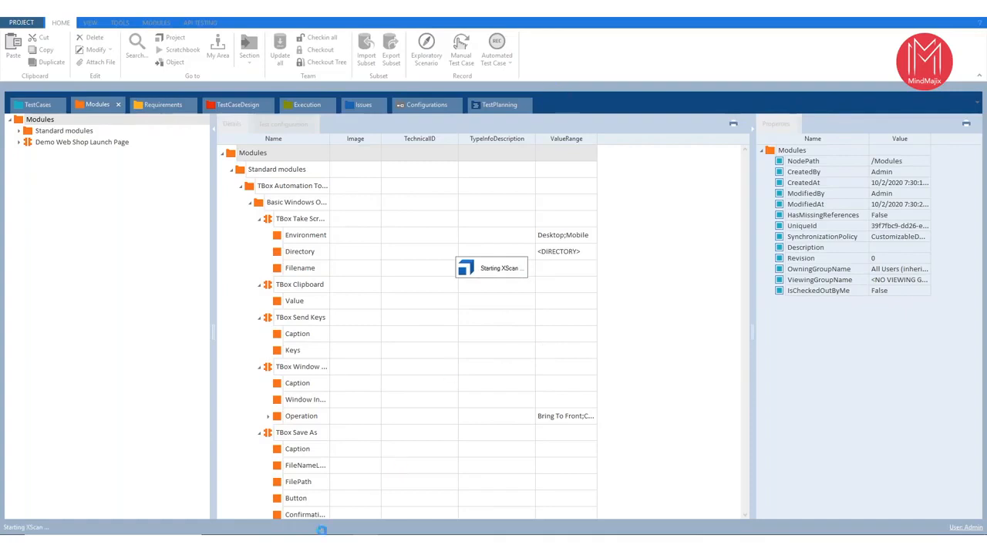
left_click(316, 543)
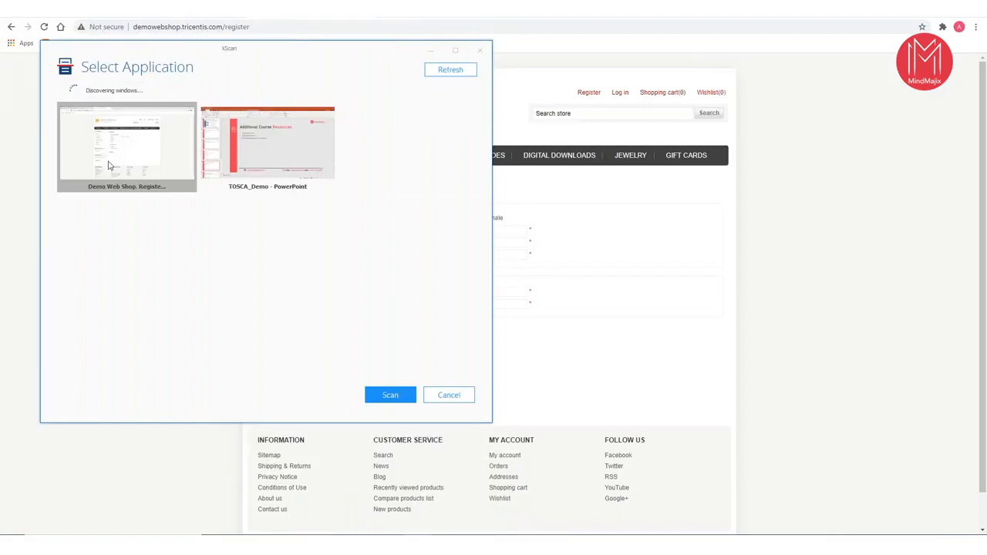
left_click(386, 396)
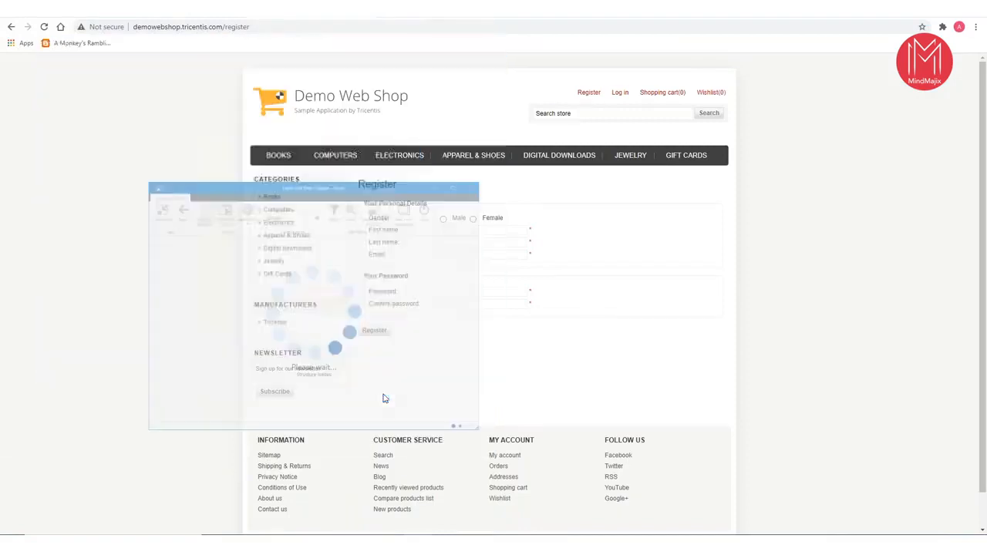
- Move the XScan window off the registration form and select the Male and Female radio buttons on screen for the scan
left_click_drag(198, 47, 766, 98)
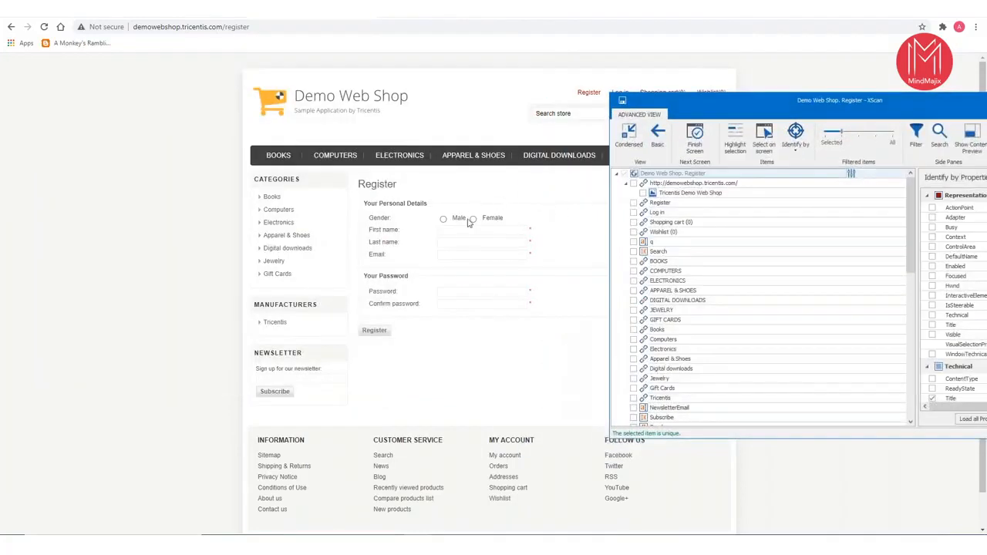
right_click(710, 109)
left_click(696, 102)
left_click_drag(695, 103, 614, 62)
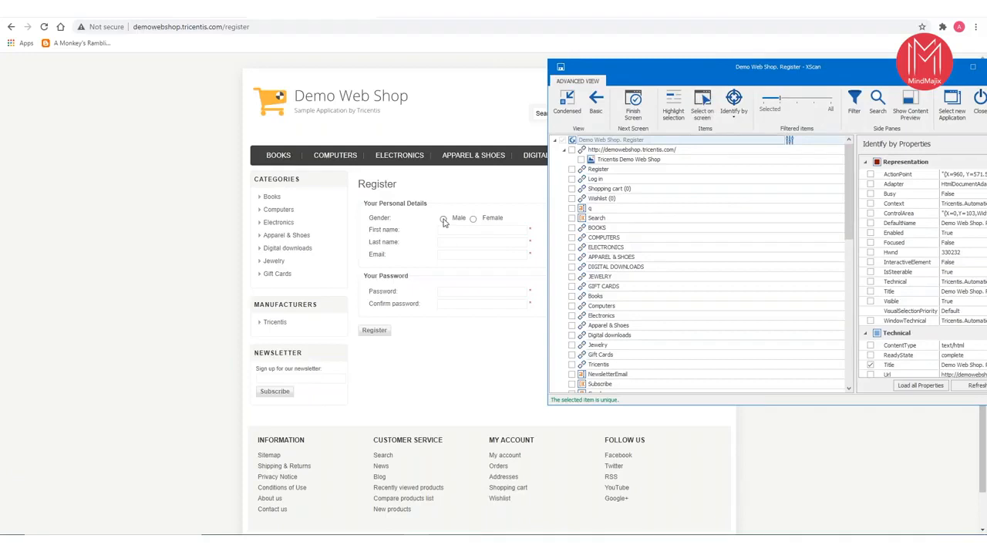
left_click(703, 117)
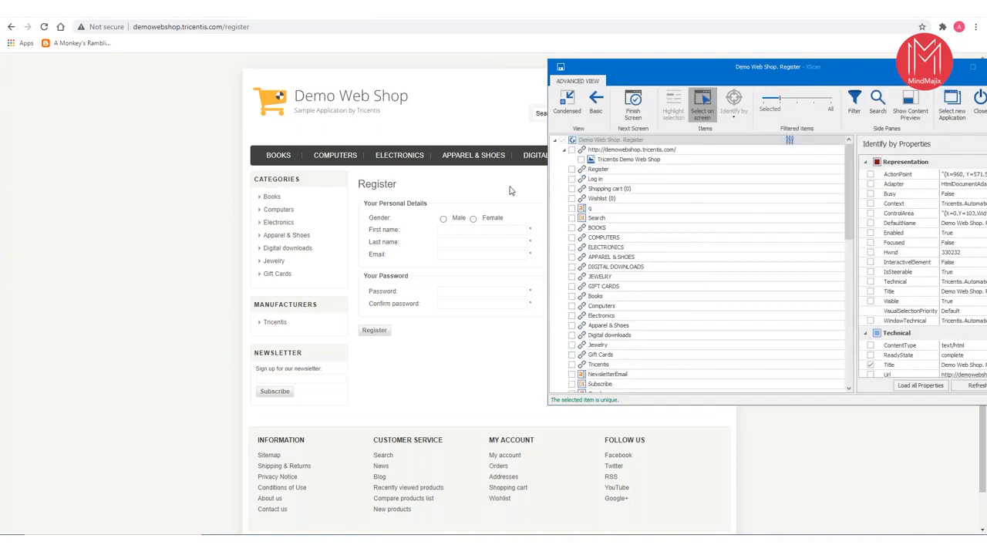
left_click(445, 222)
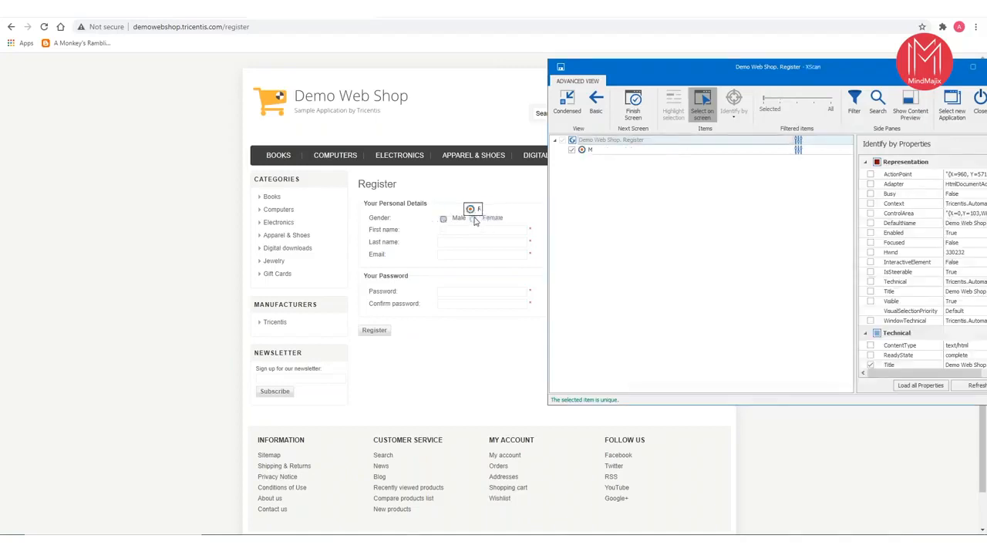
left_click(474, 220)
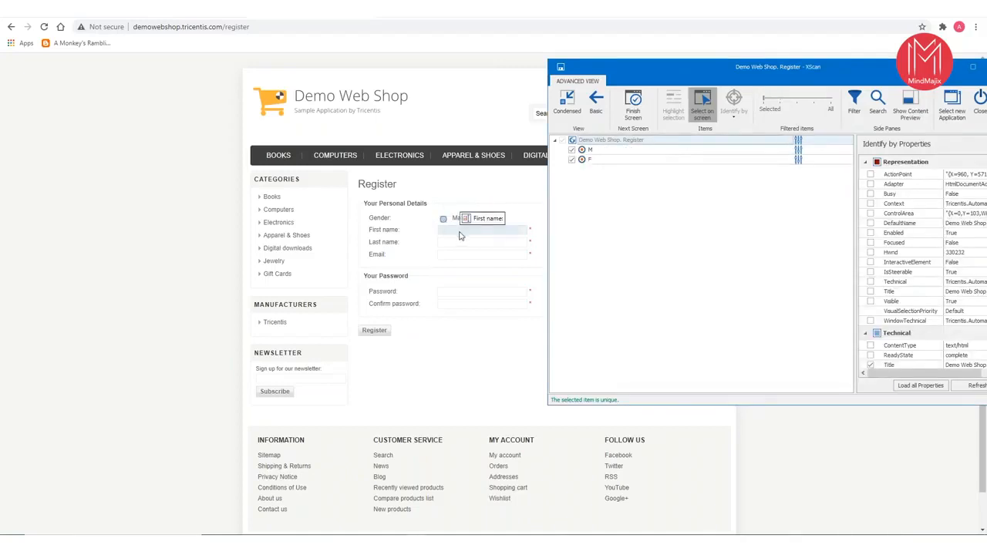
- Add the First name, Last name, Email, Password and Confirm password fields and the Register button through on-screen selection, and end the selection
left_click(461, 234)
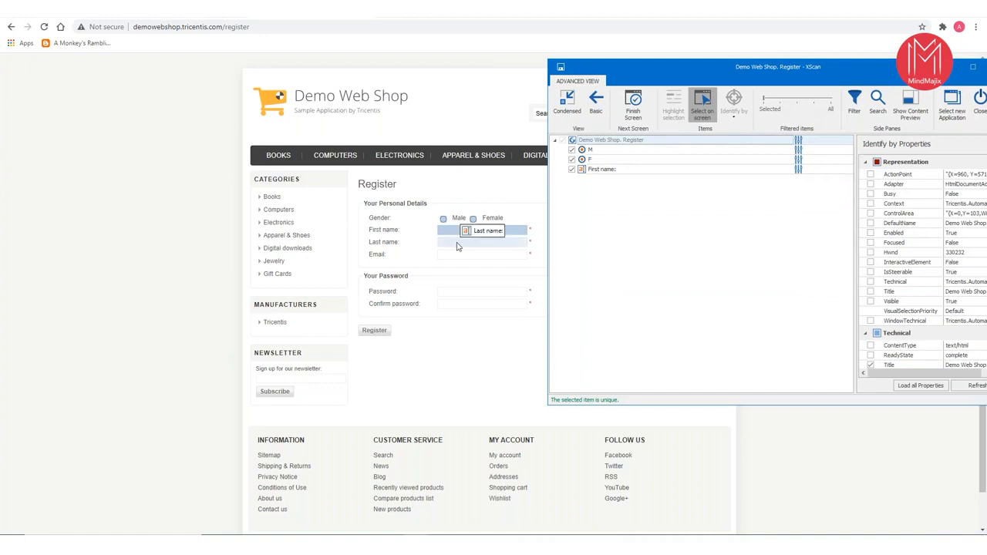
left_click(457, 244)
left_click(455, 255)
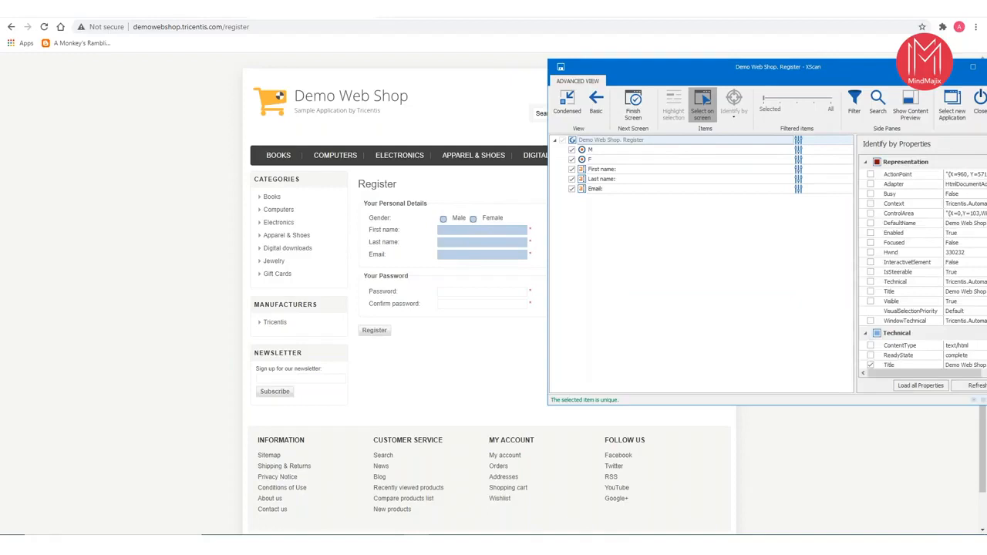
left_click(459, 292)
left_click(459, 305)
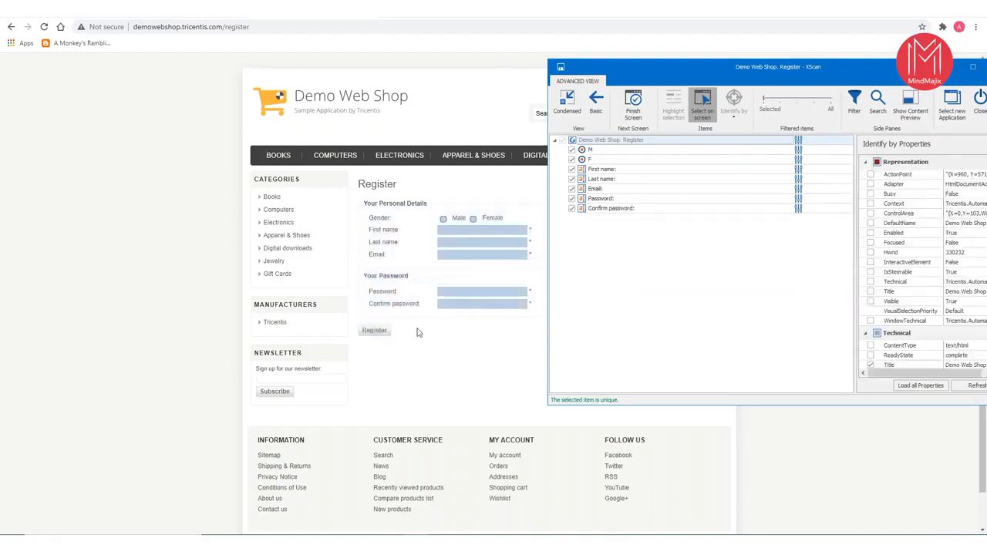
left_click(378, 334)
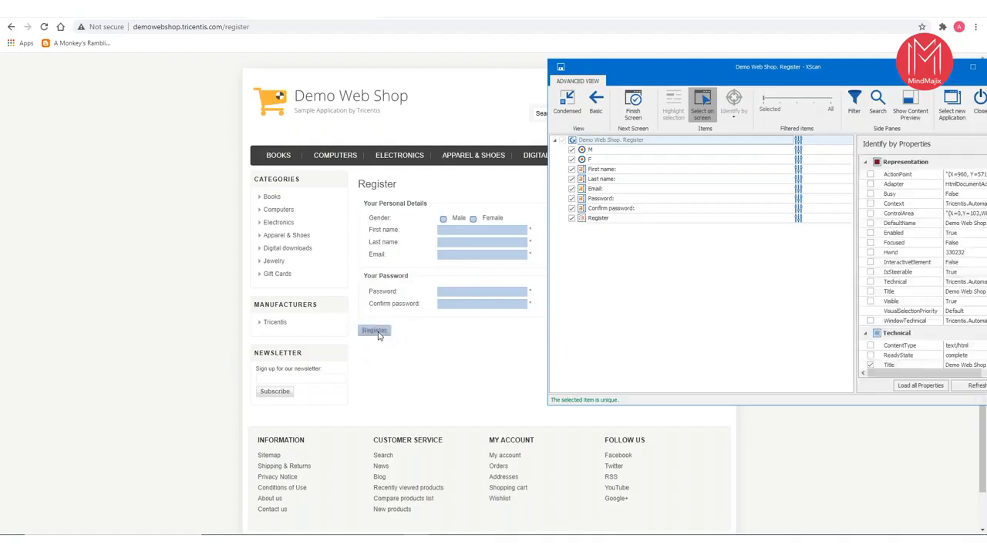
left_click(708, 116)
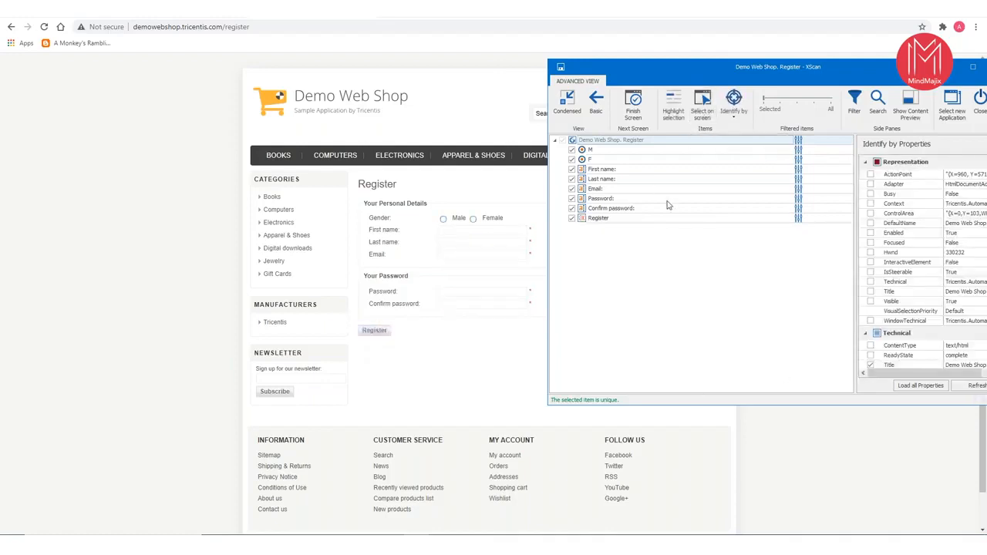
- Highlight the scanned M radio button and First name field on the web page, and turn selection highlighting off
left_click_drag(666, 67, 318, 66)
left_click_drag(381, 83, 758, 108)
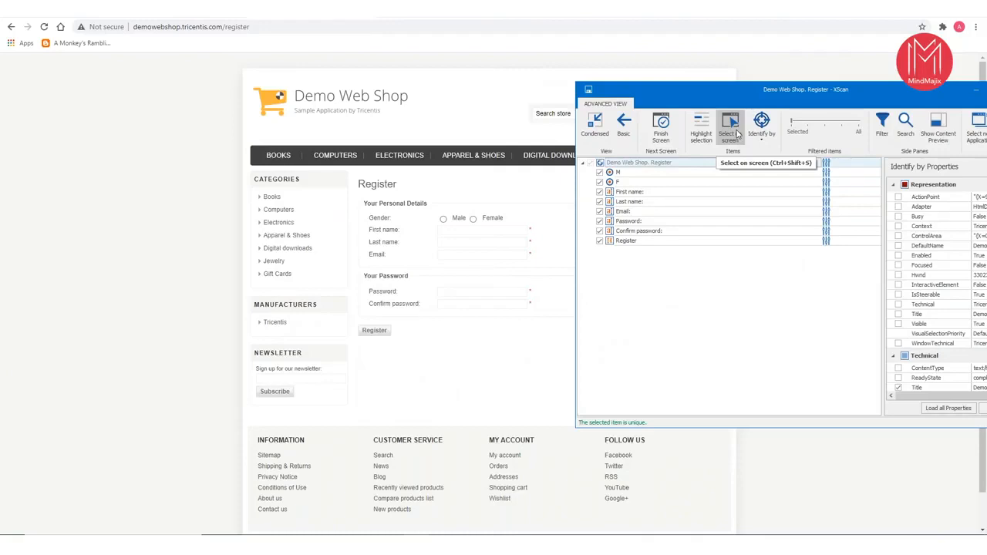
left_click(696, 125)
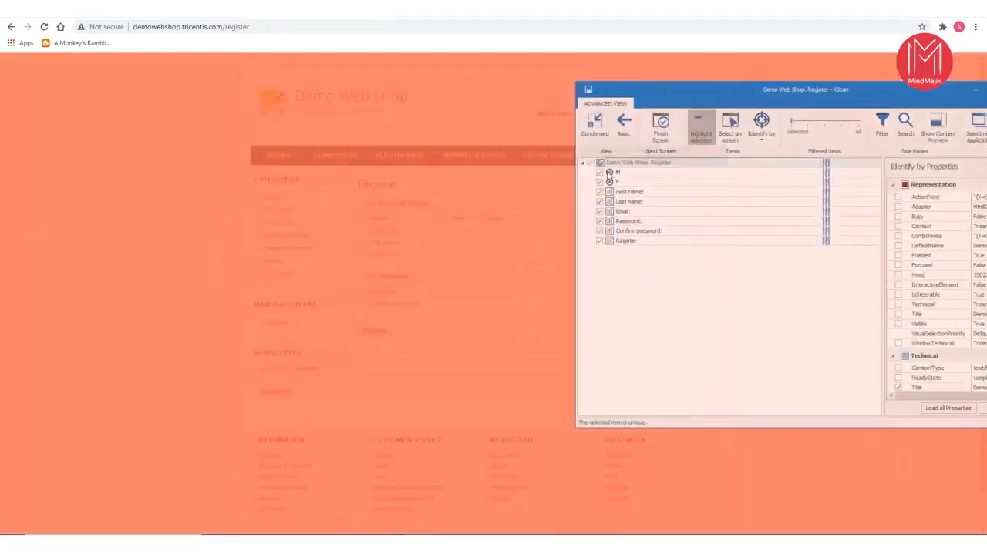
left_click(609, 173)
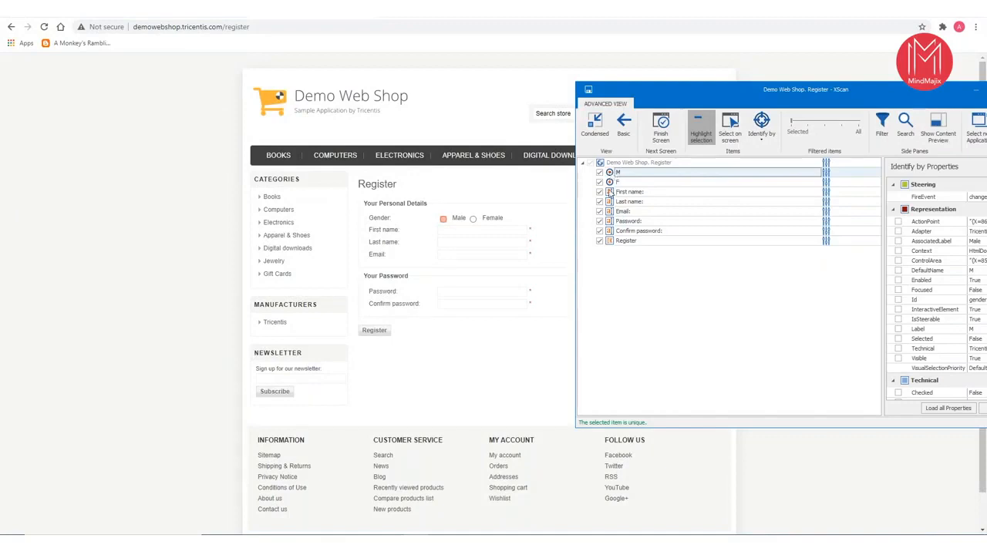
left_click(610, 192)
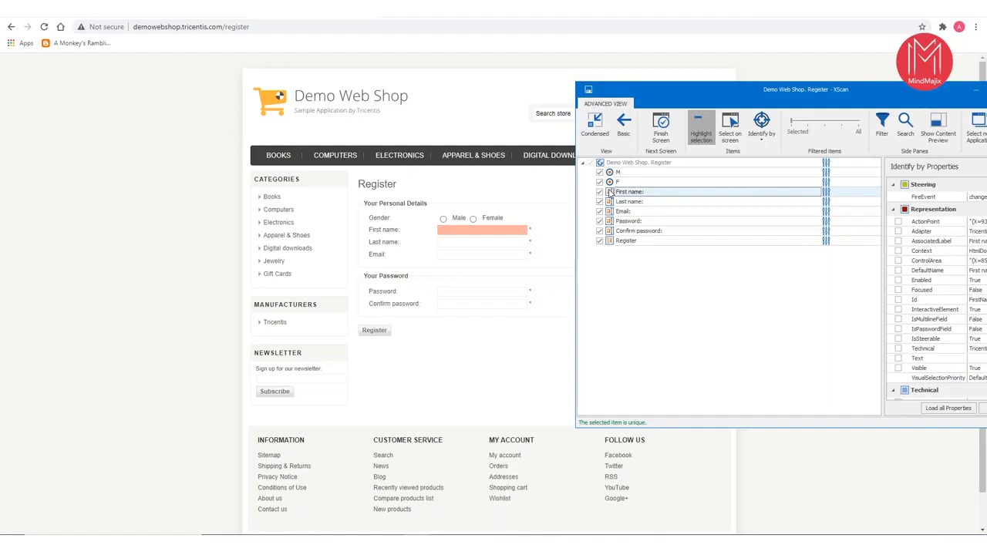
left_click(698, 139)
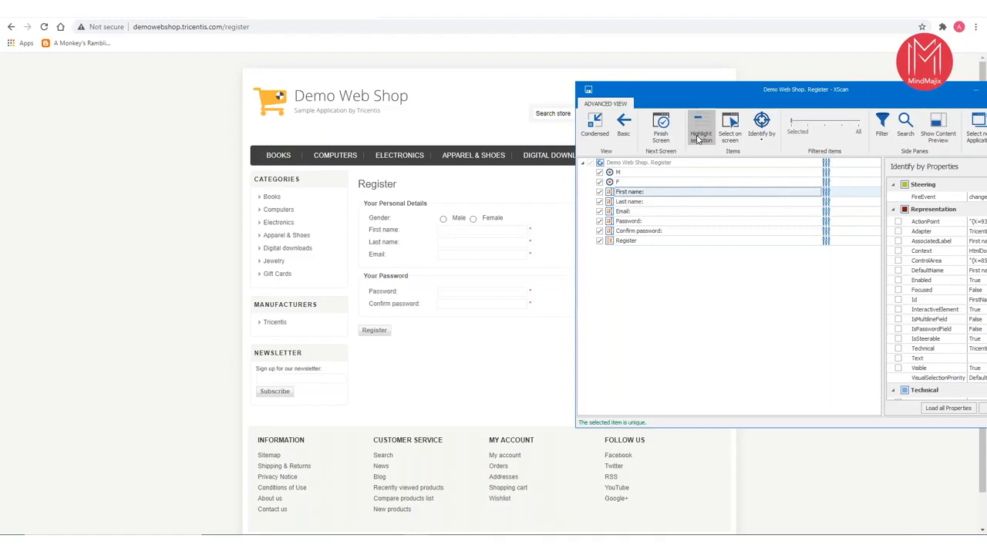
- Compare the technical properties of the M and F radio buttons and remove Id from M's identifying properties
left_click_drag(751, 87, 276, 69)
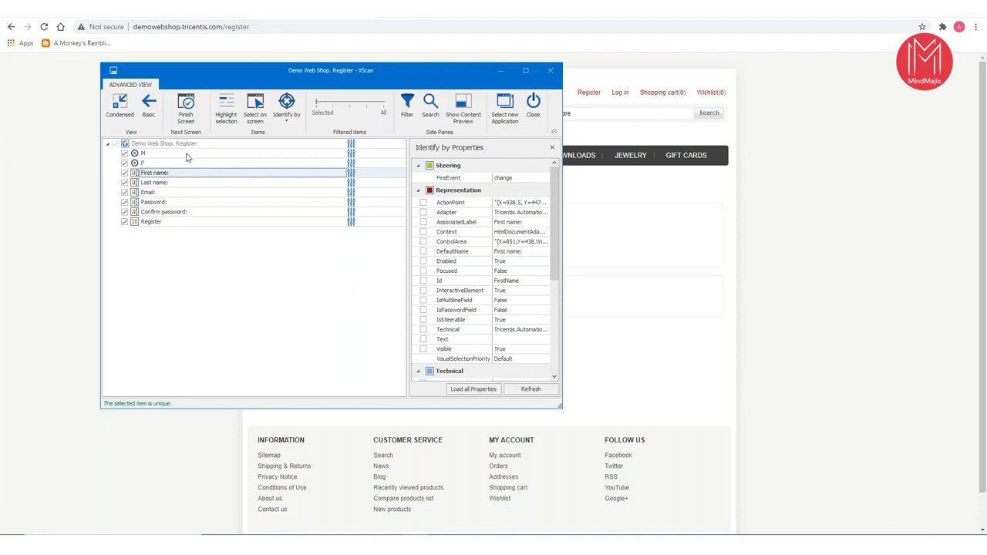
left_click(151, 162)
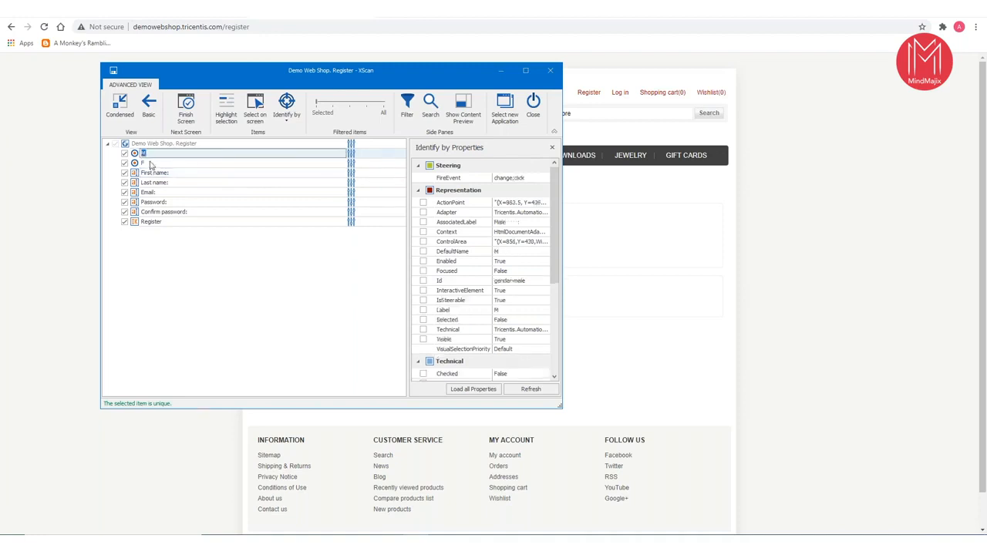
left_click_drag(558, 281, 560, 370)
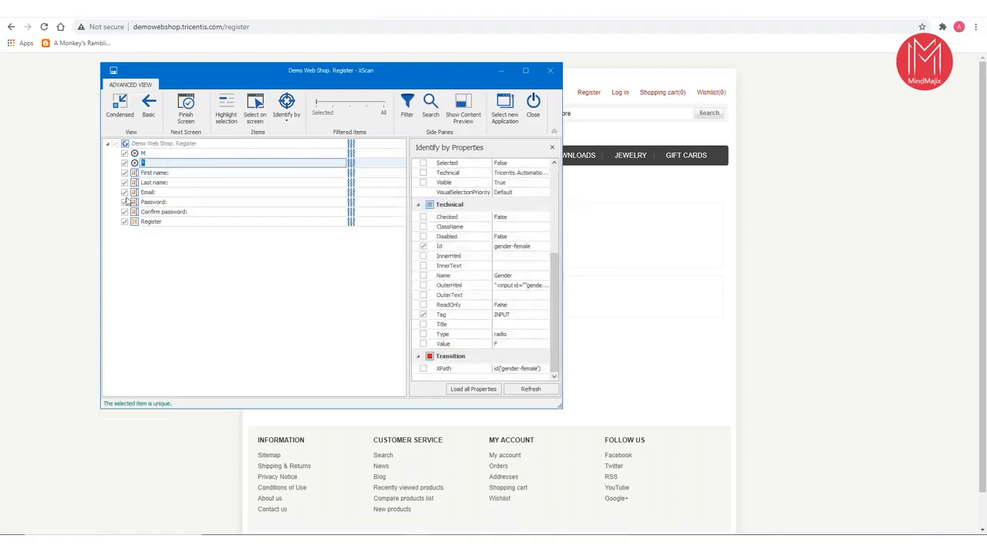
left_click(152, 154)
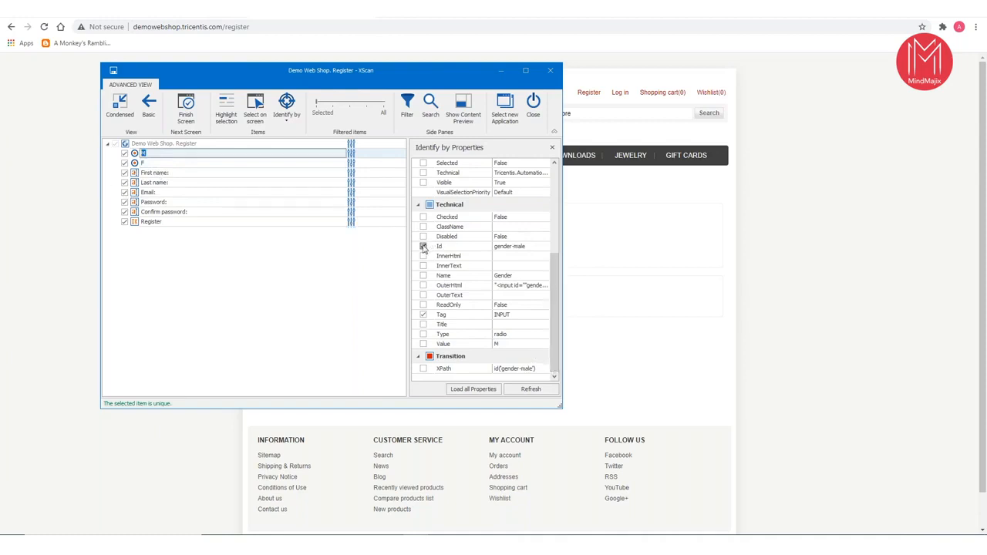
left_click(422, 246)
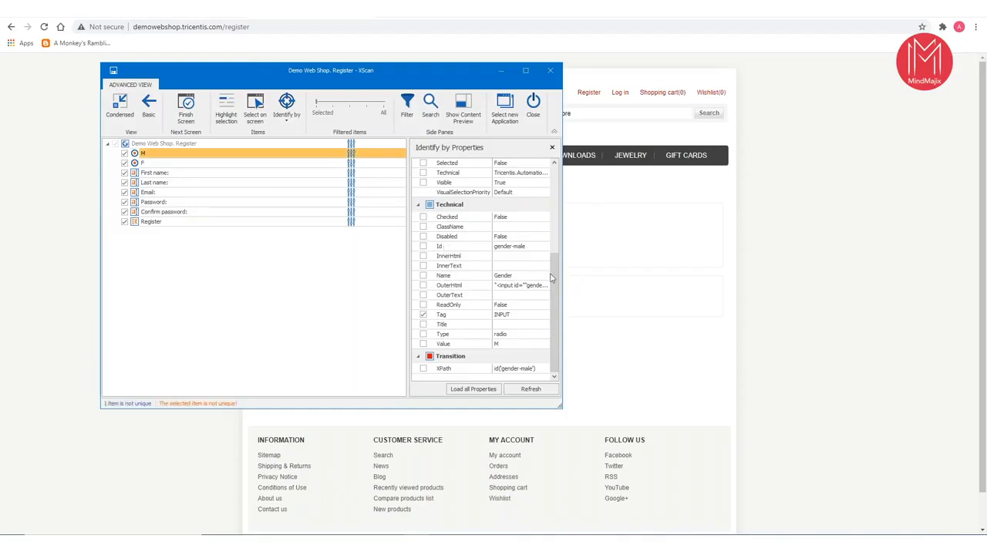
- Try Name and Value as identifying properties of the M radio button, clearing each one again
mouse_move(557, 270)
left_mouse_down()
mouse_move(549, 206)
mouse_move(558, 274)
left_mouse_up()
left_click(424, 275)
left_click(423, 276)
left_click(422, 345)
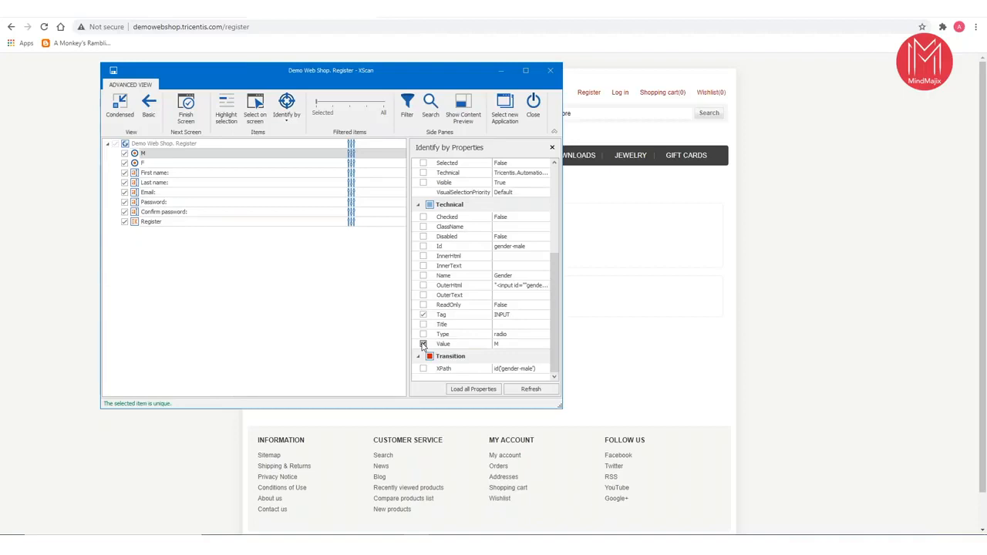
left_click(423, 344)
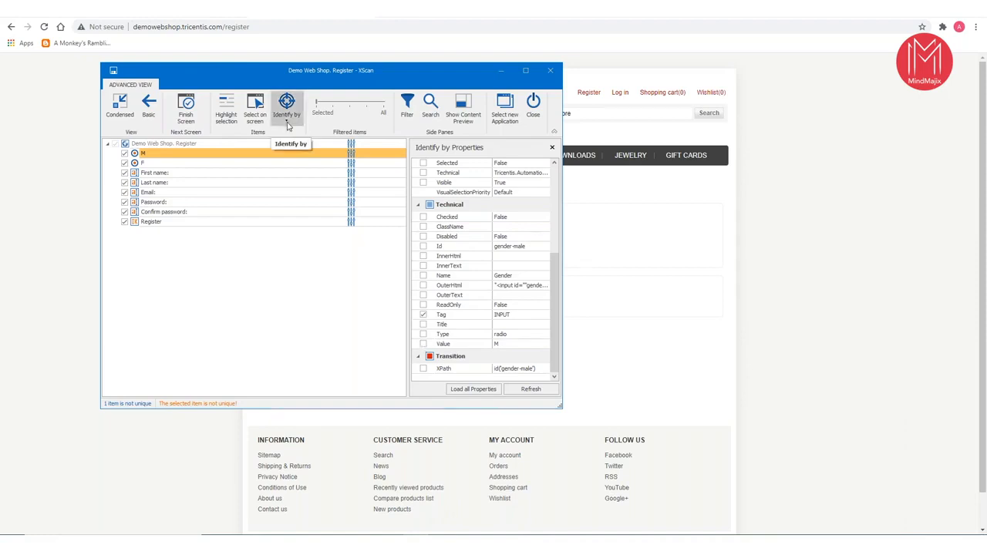
- Identify the M radio button by Index 1 (of 2), checking the gender options on the web page, and minimize XScan
left_click(144, 153)
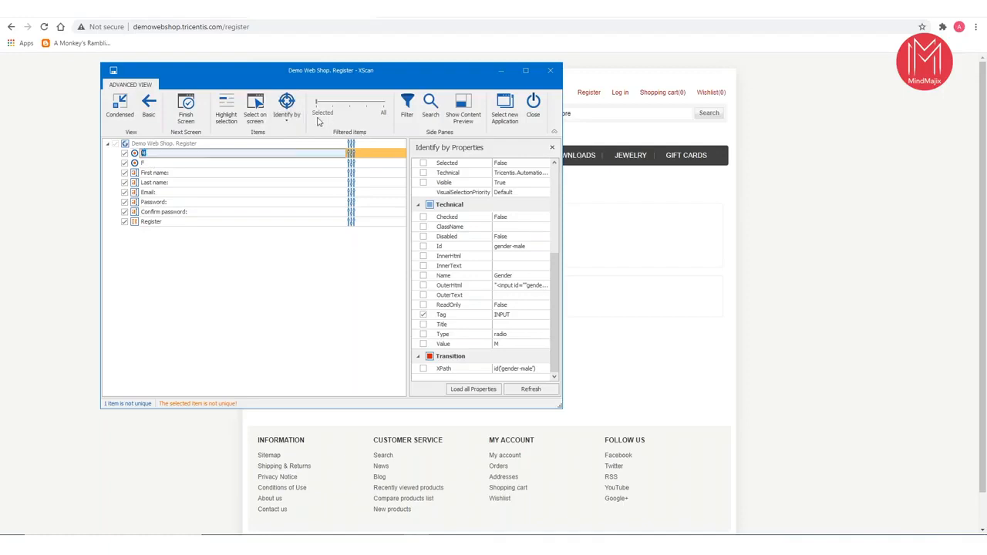
left_click(291, 122)
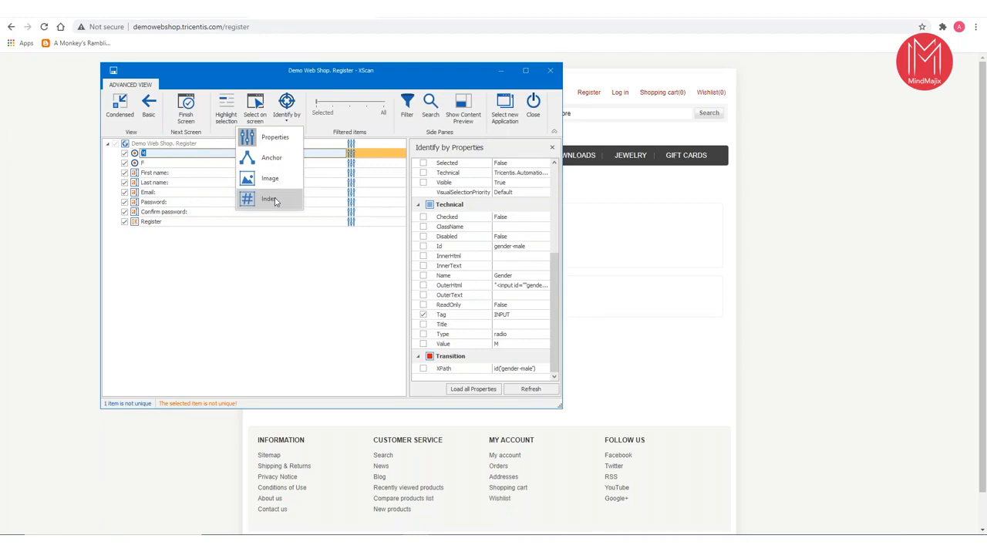
left_click(270, 199)
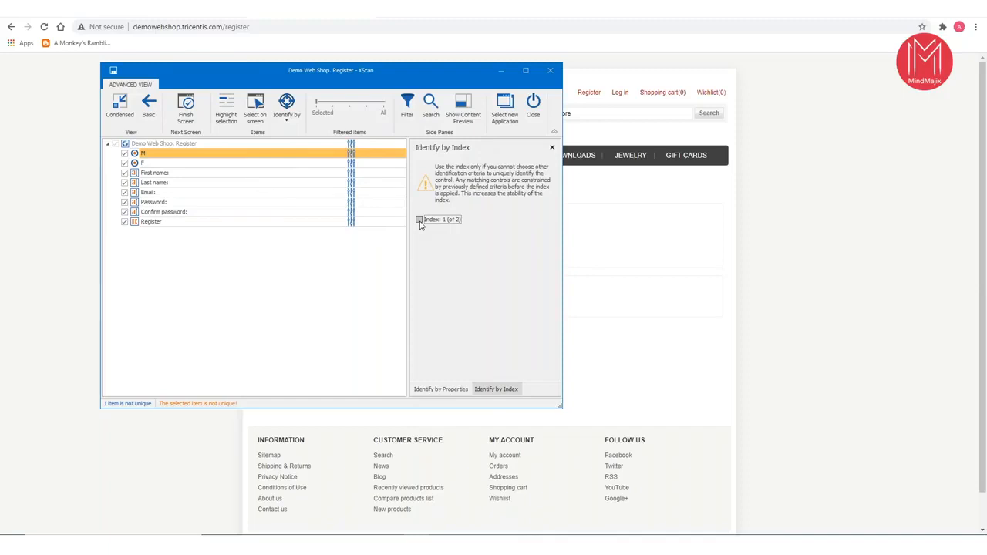
left_click(508, 69)
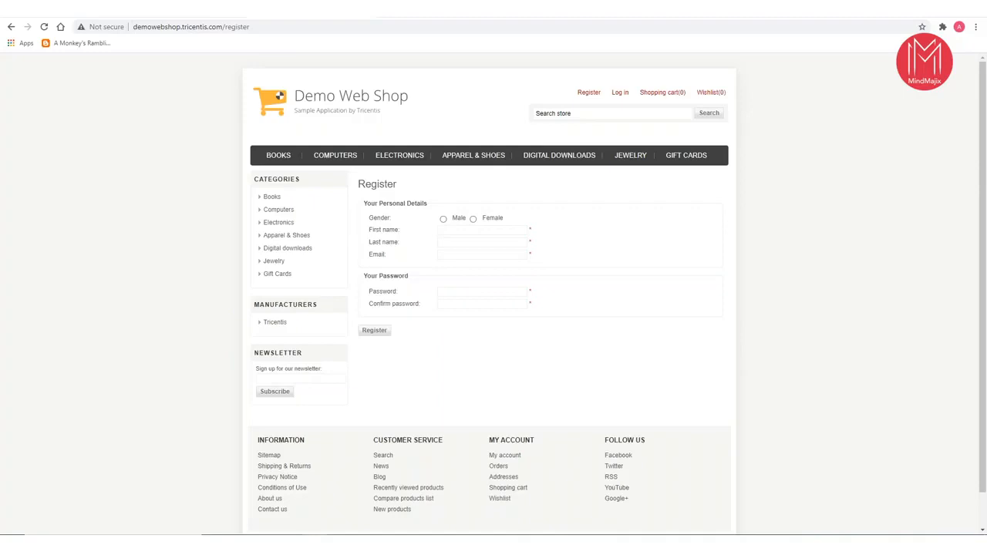
left_click(453, 545)
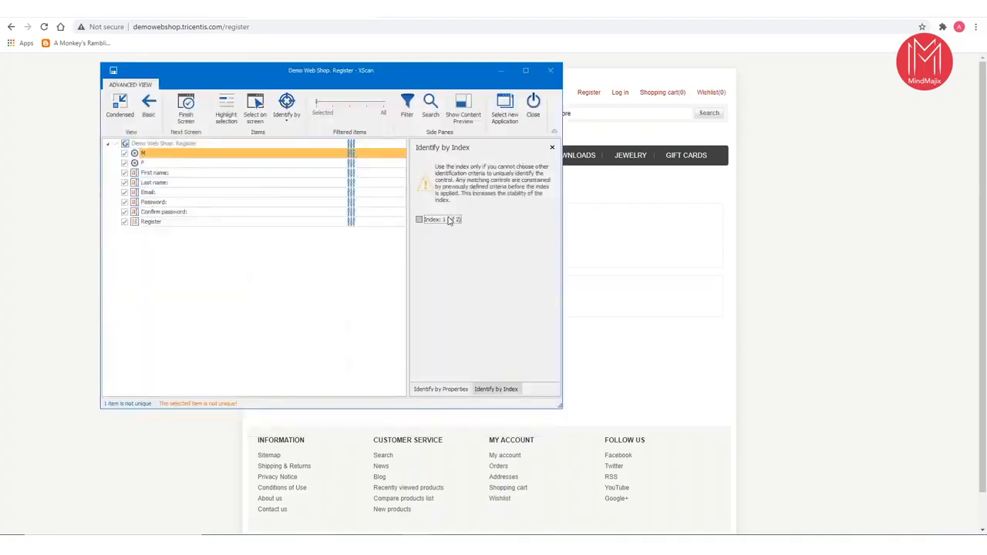
left_click(420, 221)
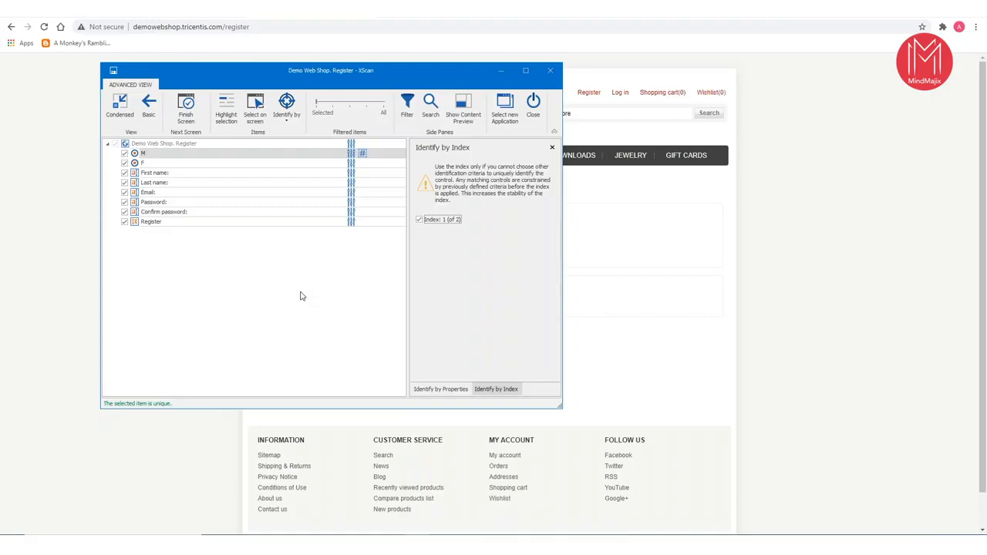
left_click(499, 71)
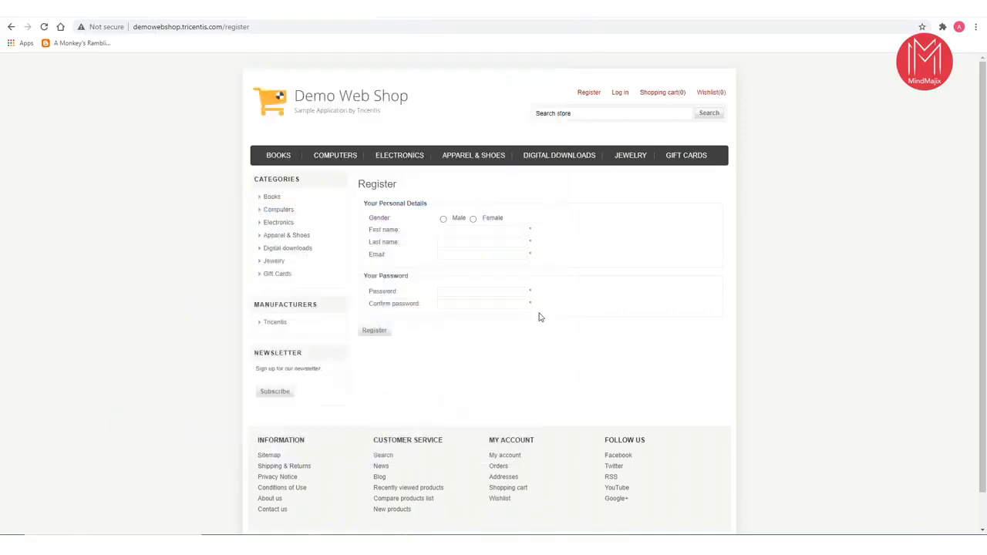
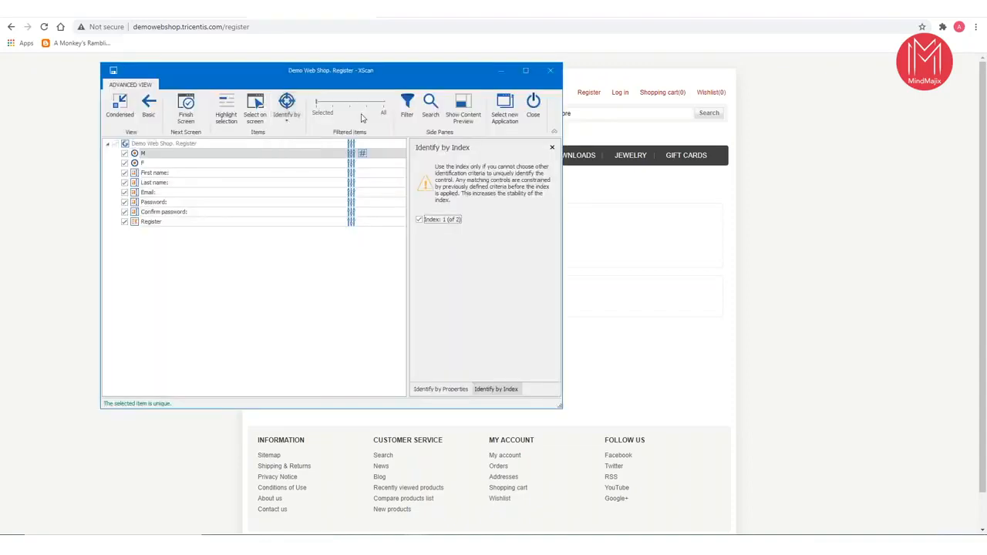
- Remove Id from the technical properties that identify the First name field
left_click_drag(415, 75, 699, 108)
left_click(486, 206)
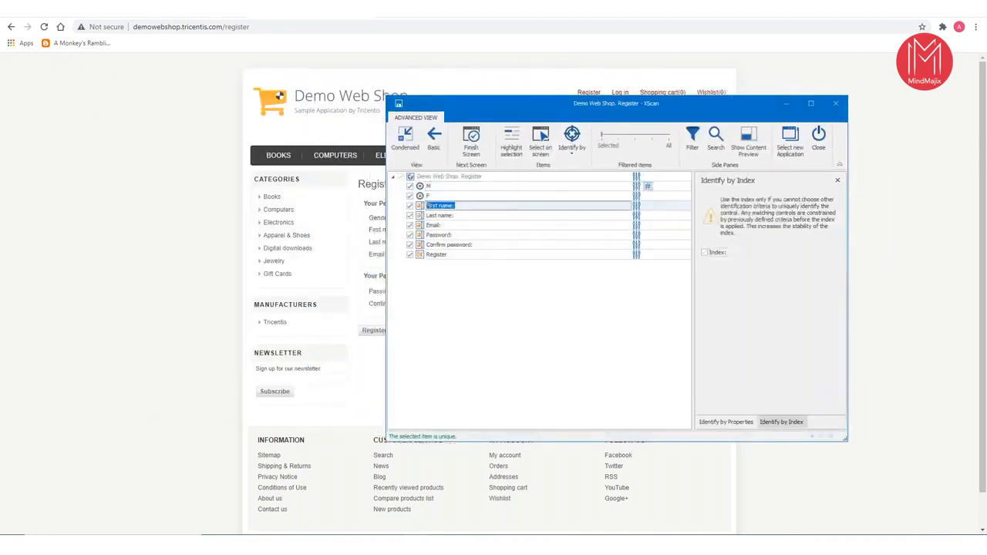
left_click(838, 182)
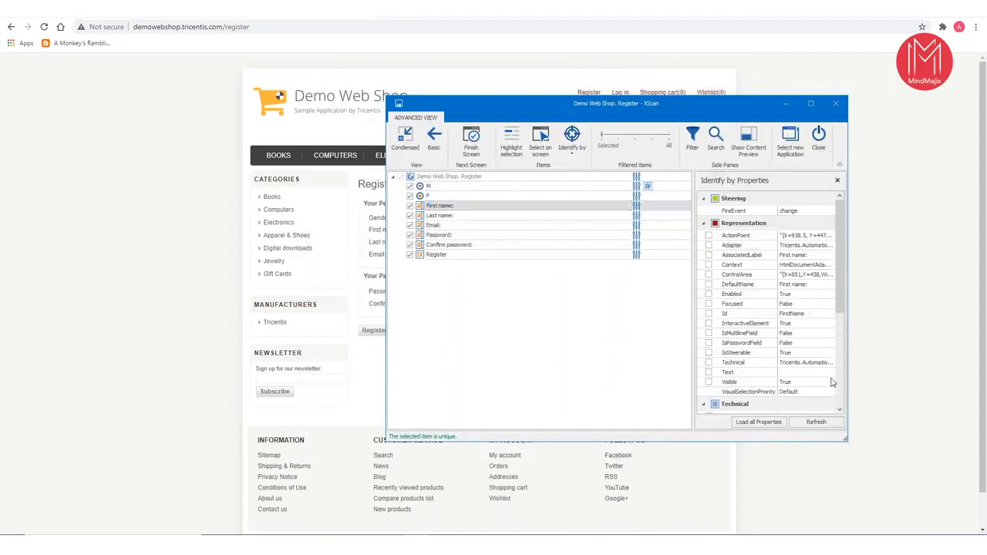
left_click_drag(839, 297, 839, 388)
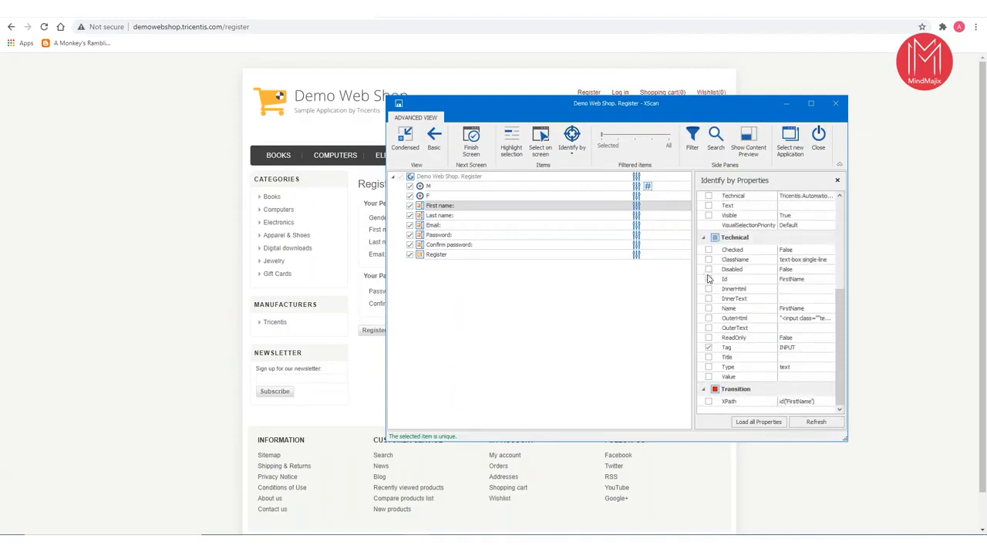
left_click(708, 280)
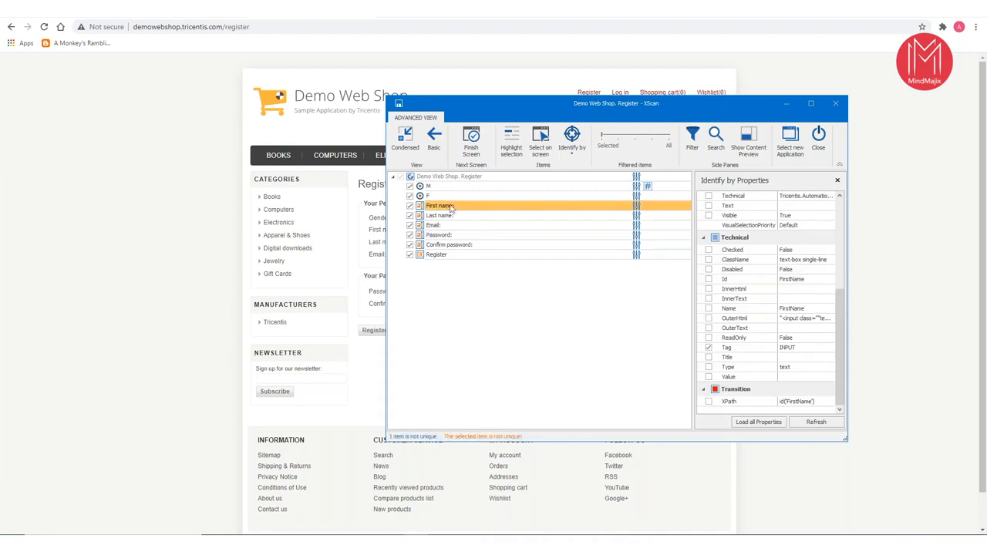
- Identify the First name field by Anchor, using its First name: label as anchor control, and move XScan clear of the registration form
left_click(579, 154)
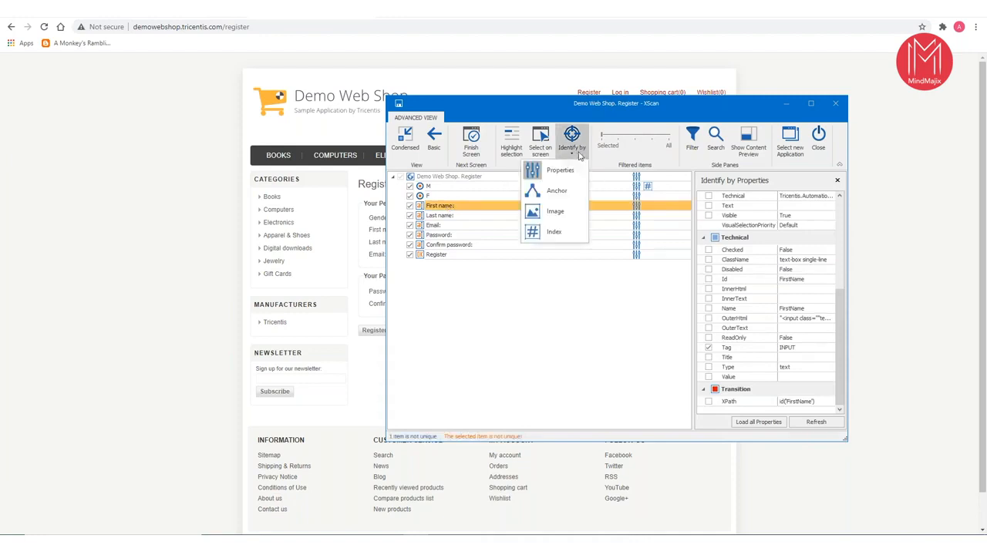
left_click(550, 195)
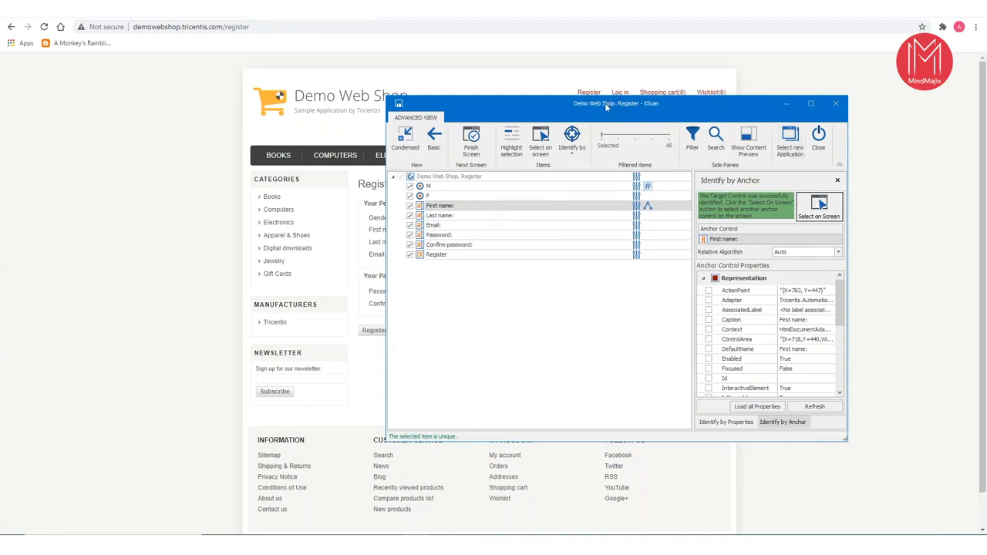
right_click(717, 102)
left_click(659, 106)
left_click_drag(659, 107, 784, 82)
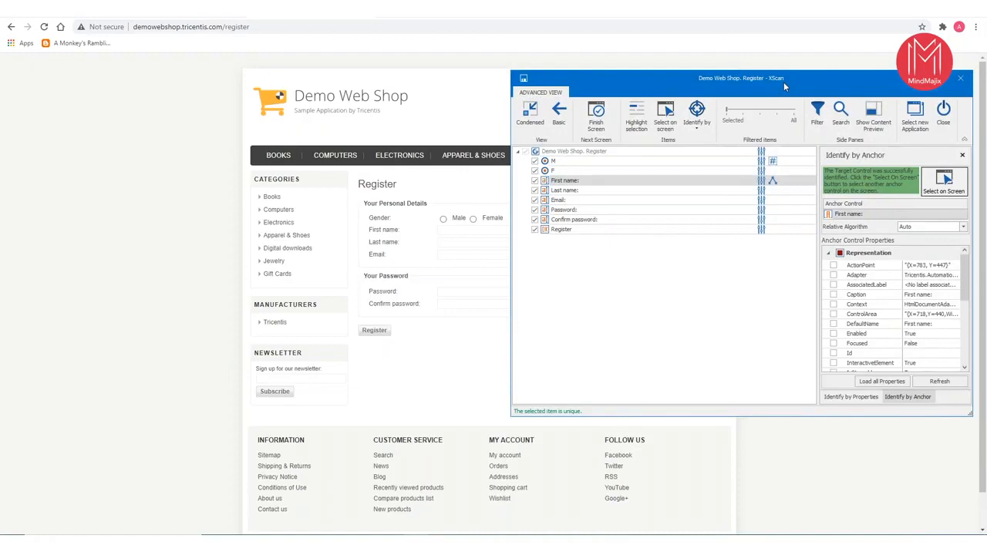
left_click(829, 216)
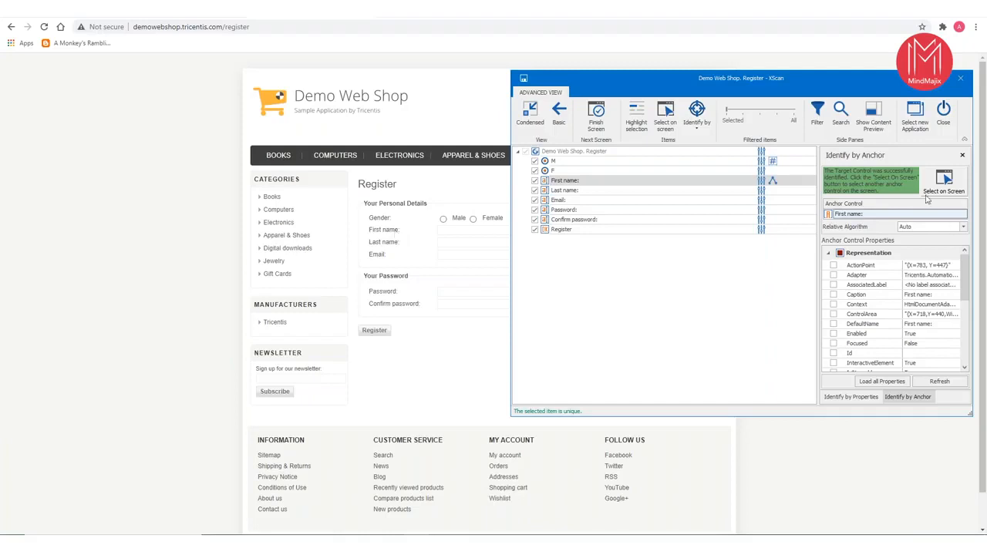
- Examine the Relative Algorithm choices for the First name anchor and the identification methods offered for the field
left_click(555, 182)
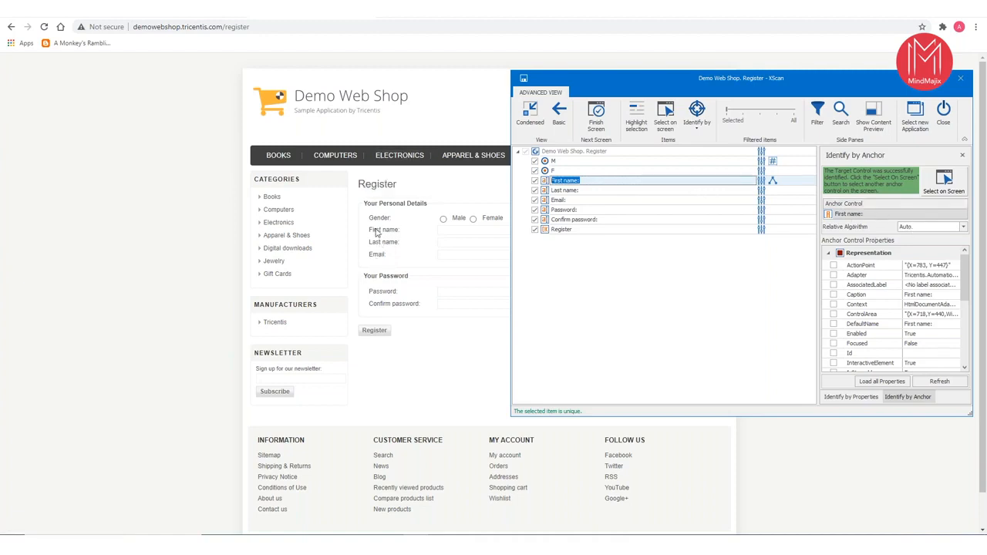
left_click(964, 228)
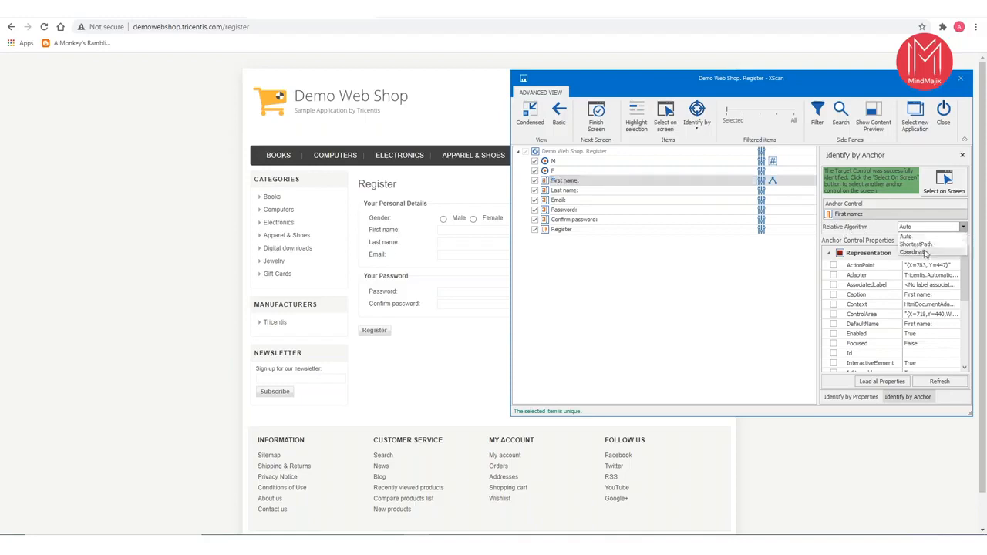
left_click(650, 308)
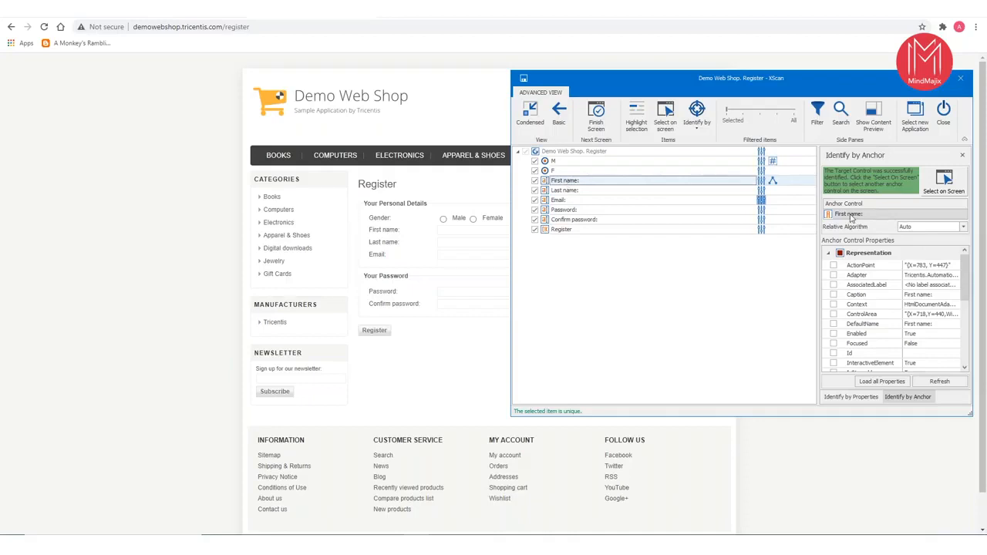
left_click(963, 227)
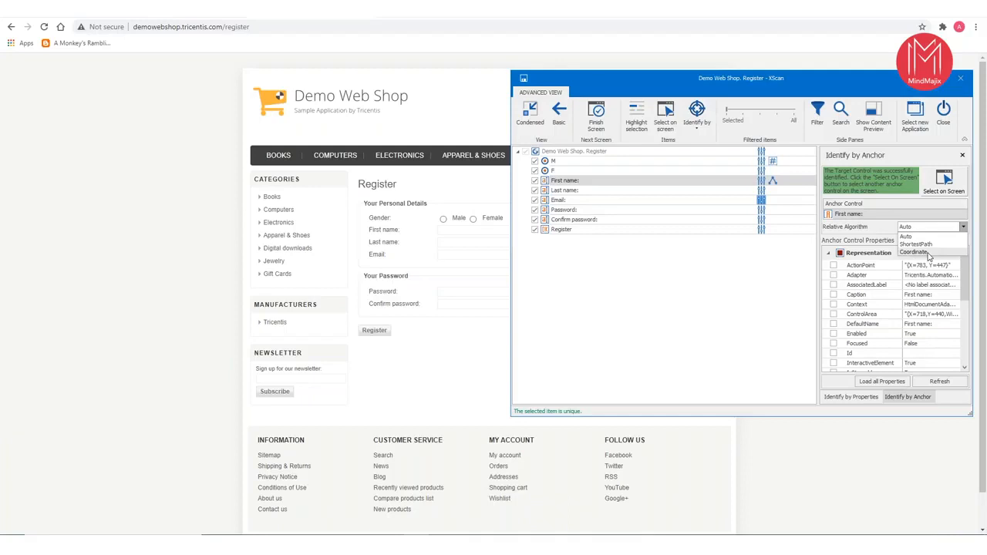
left_click(637, 289)
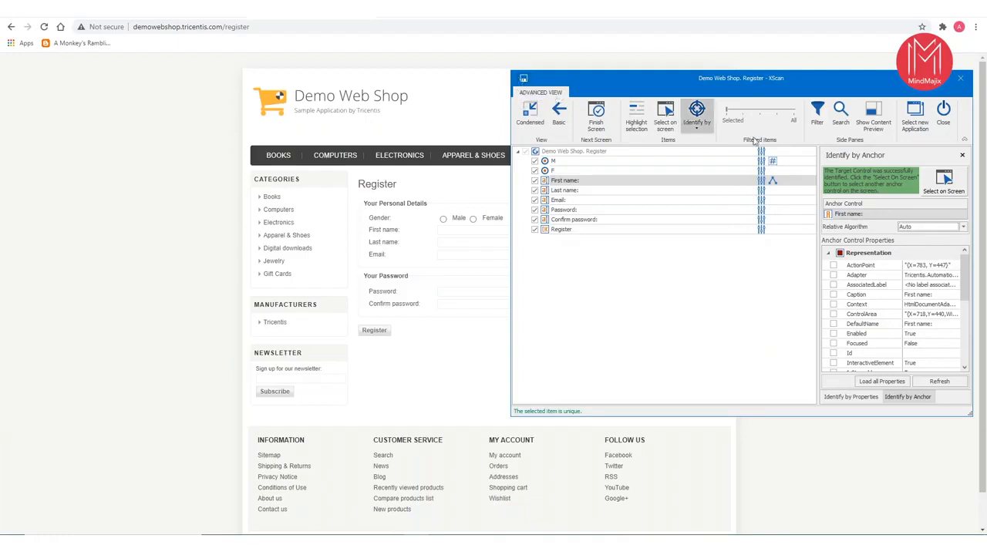
left_click(701, 131)
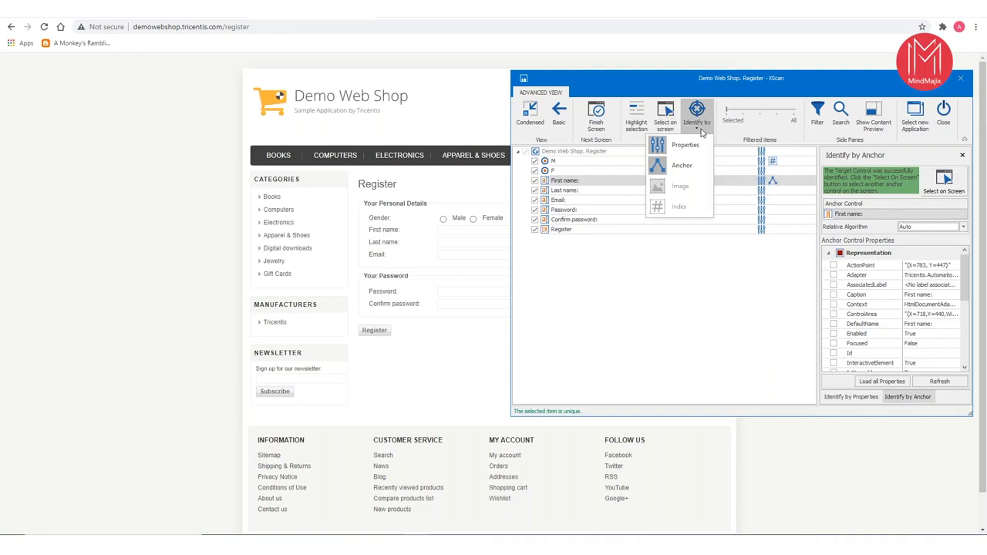
left_click(702, 133)
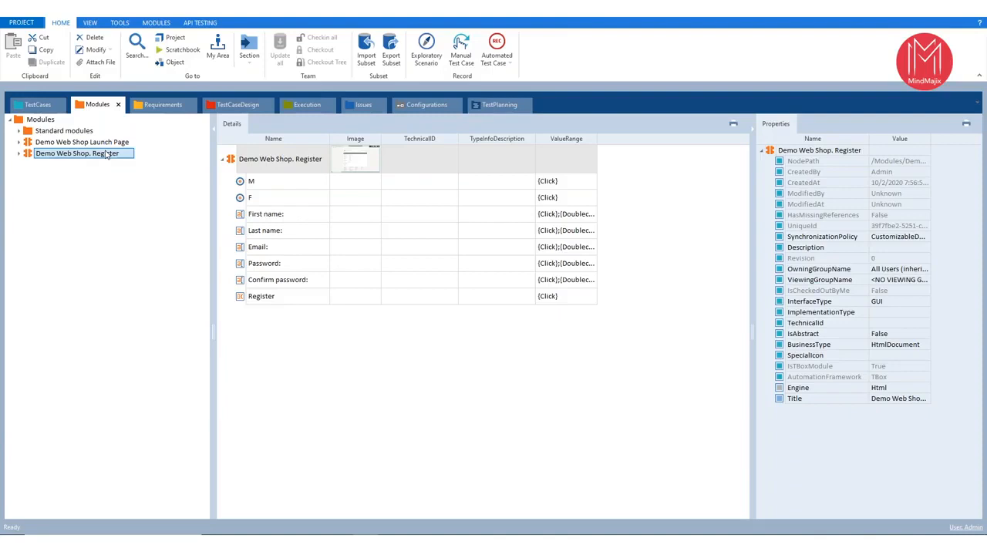
- Rename the Demo Web Shop. Register module as Demo Web Shop Register Page
left_click(106, 152)
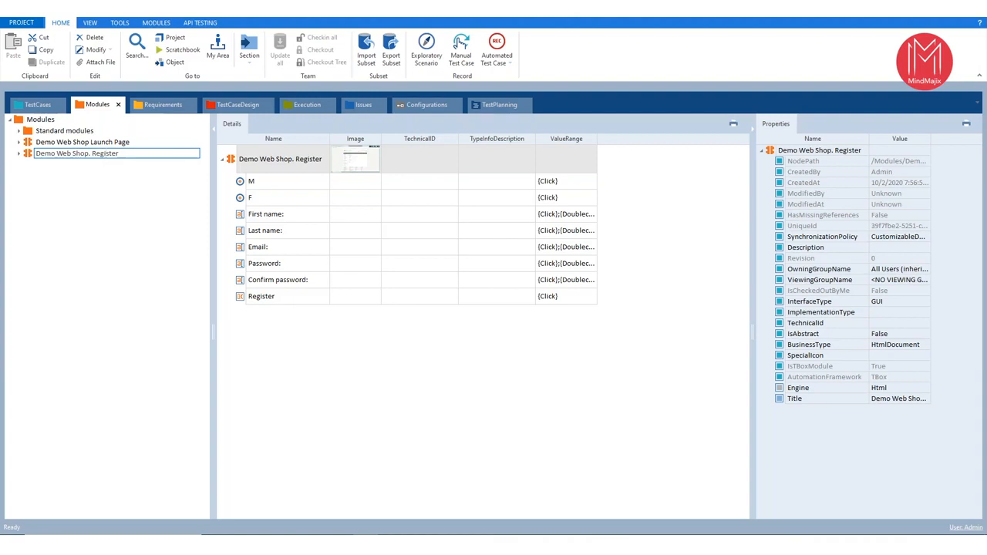
key("ctrl+a")
key("BackSpace")
type("Demo Web Shop Register Page")
key("Return")
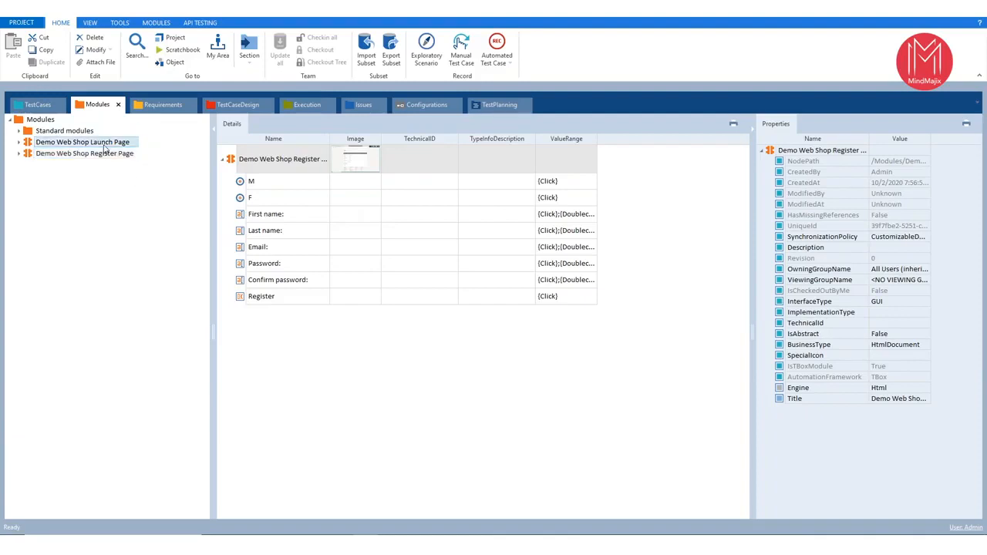
- Review the controls in the Demo Web Shop Launch Page and Demo Web Shop Register Page modules
left_click(104, 147)
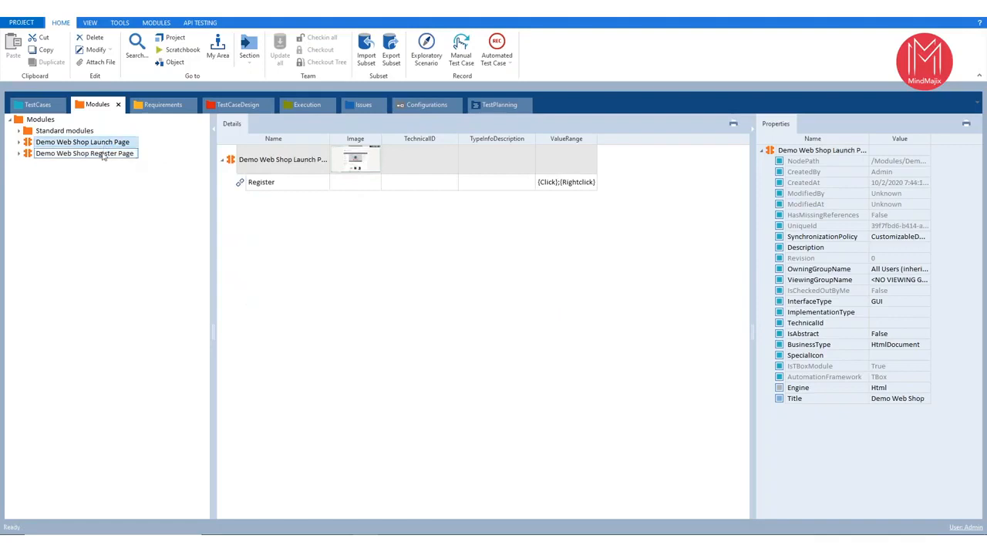
left_click(275, 187)
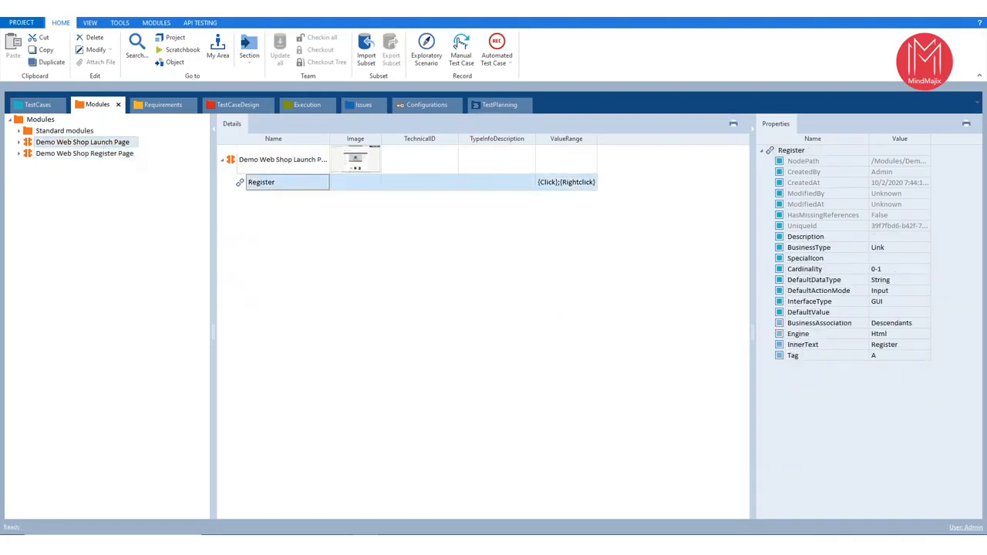
left_click(123, 156)
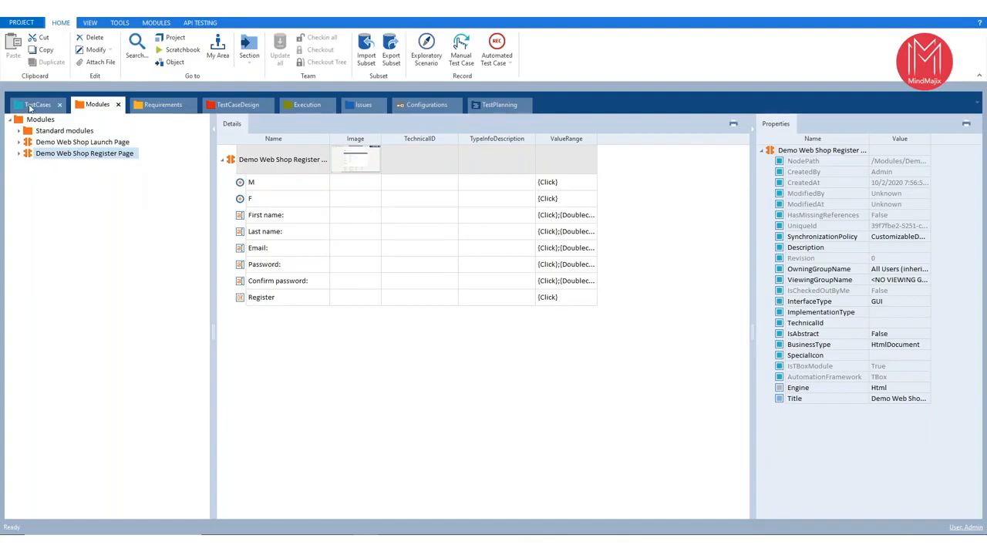
- Create a test case named Register to the demo shop in the TestCases folder
left_click(31, 105)
left_click(47, 121)
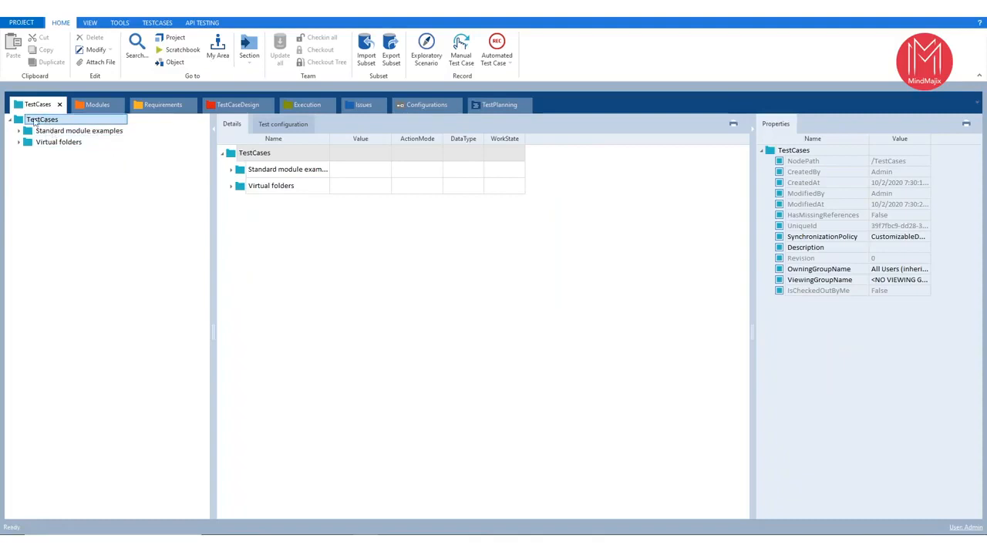
right_click(35, 122)
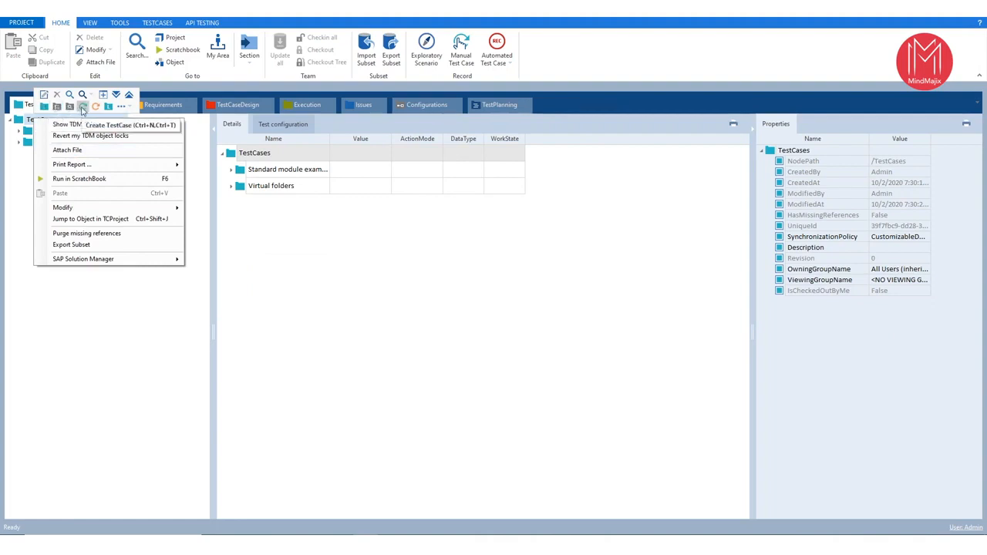
left_click(121, 106)
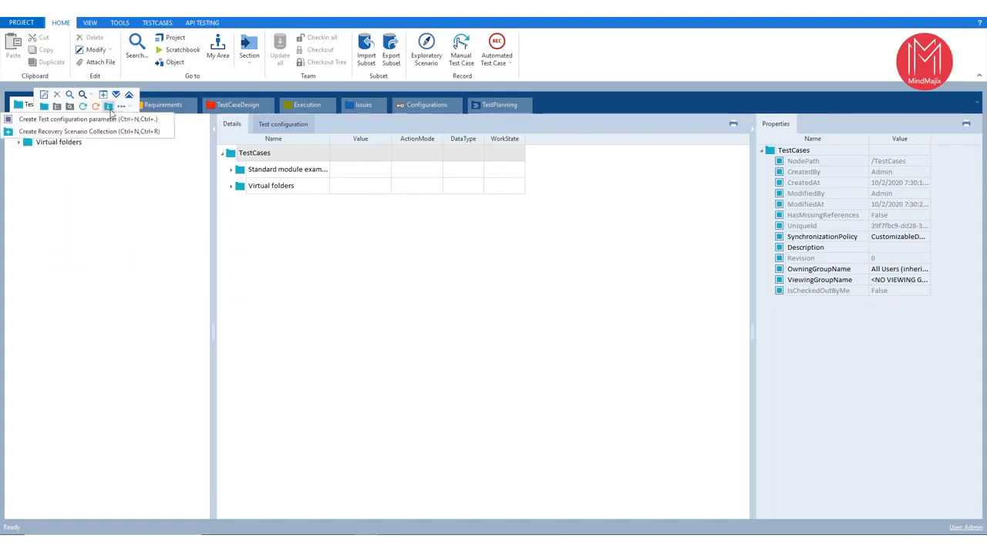
left_click(83, 106)
key("BackSpace")
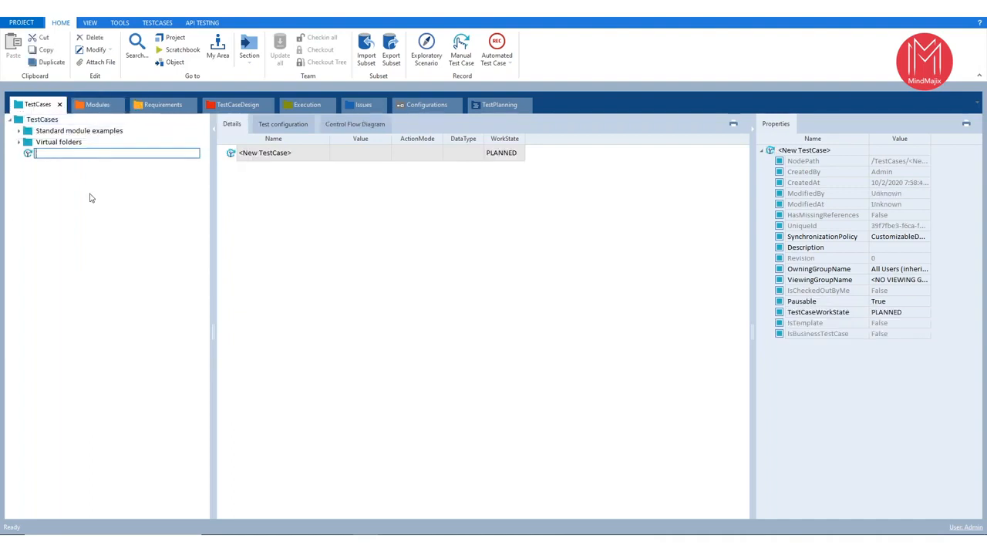
type("Register")
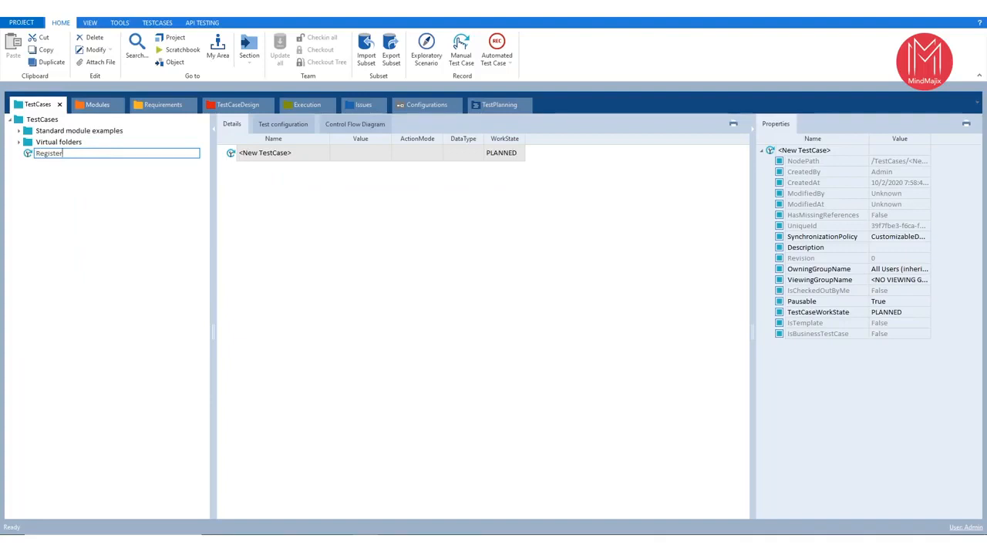
type("to the demo web")
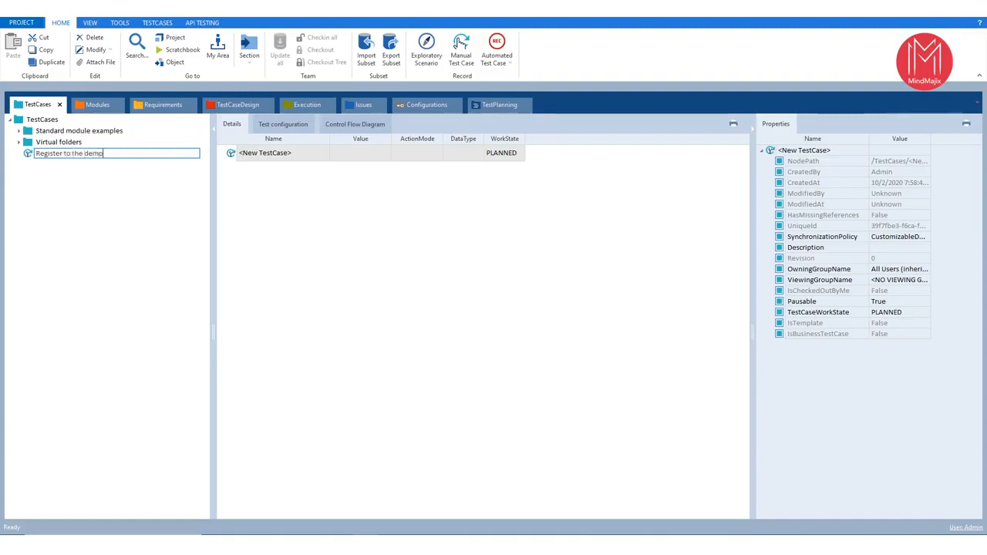
key("BackSpace")
key("BackSpace")
key("BackSpace")
key("BackSpace")
key("BackSpace")
type("o shop")
key("Return")
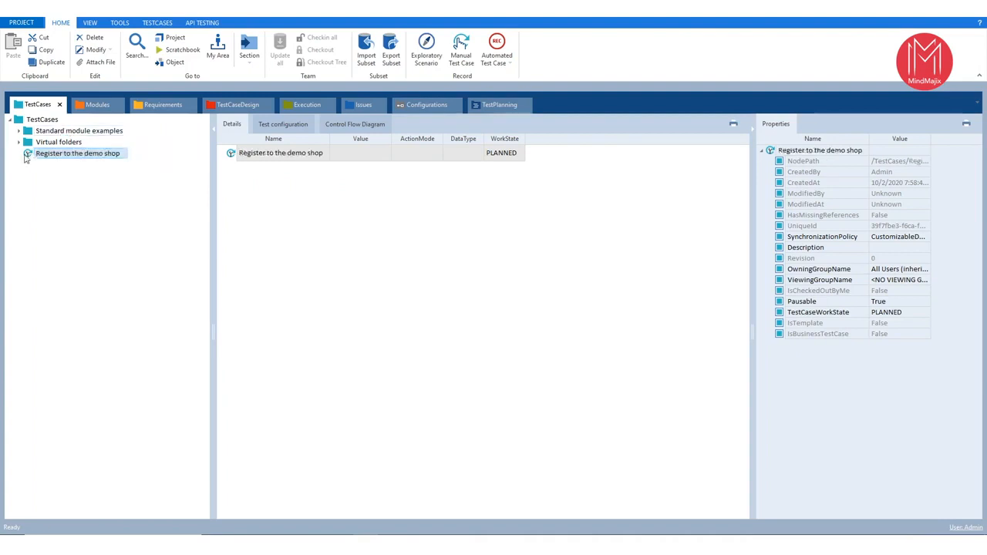
- Widen the WorkState column and look through the work states available for the Register to the demo shop test case
left_click_drag(526, 138, 638, 137)
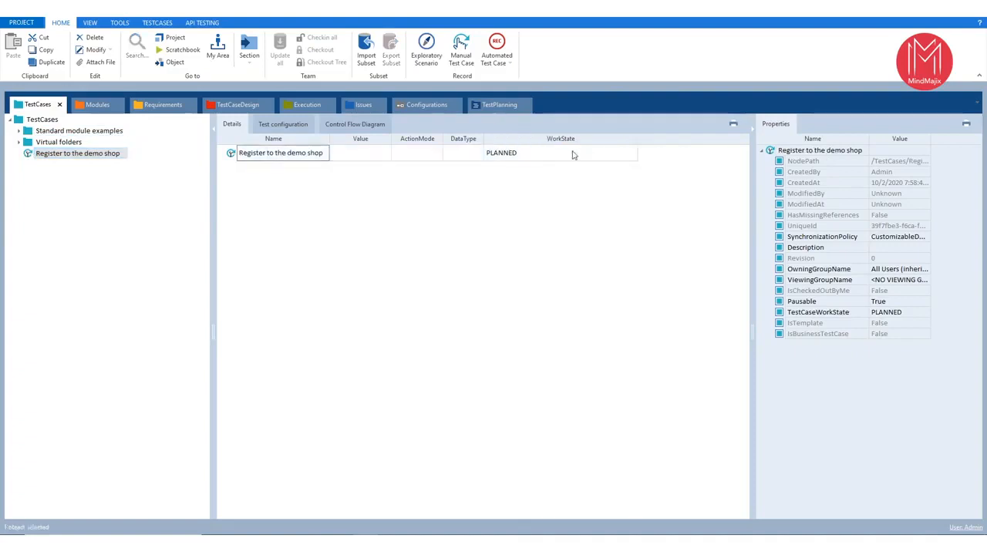
left_click(617, 158)
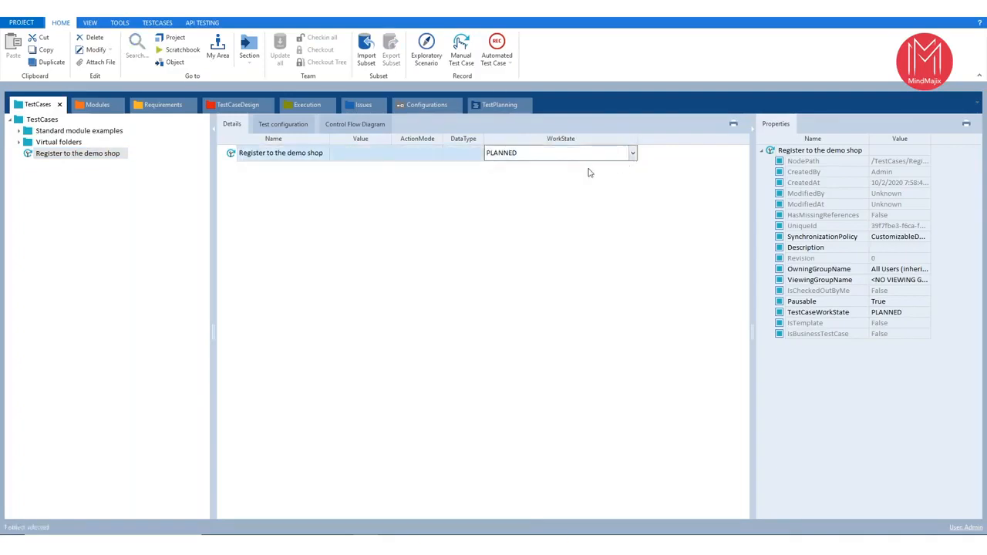
left_click(633, 155)
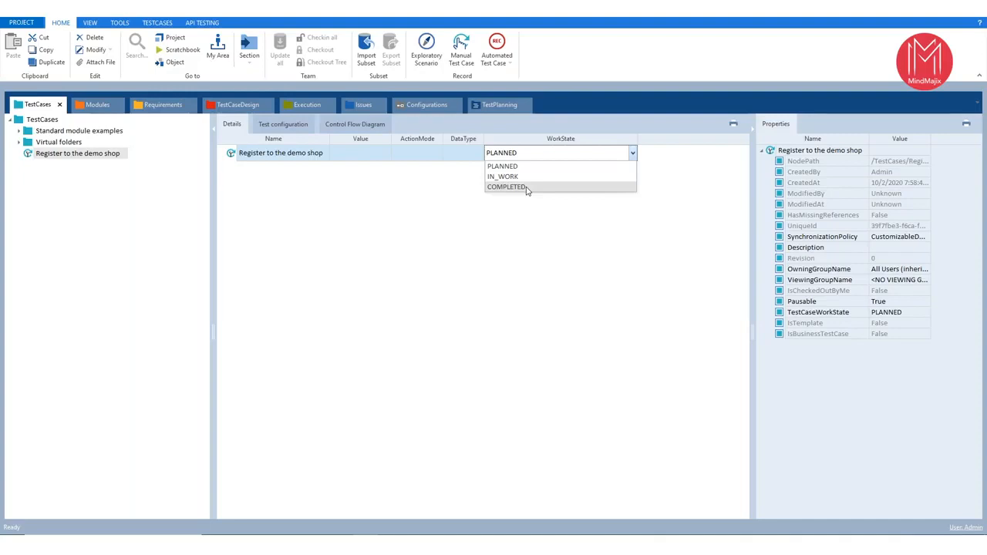
left_click(77, 155)
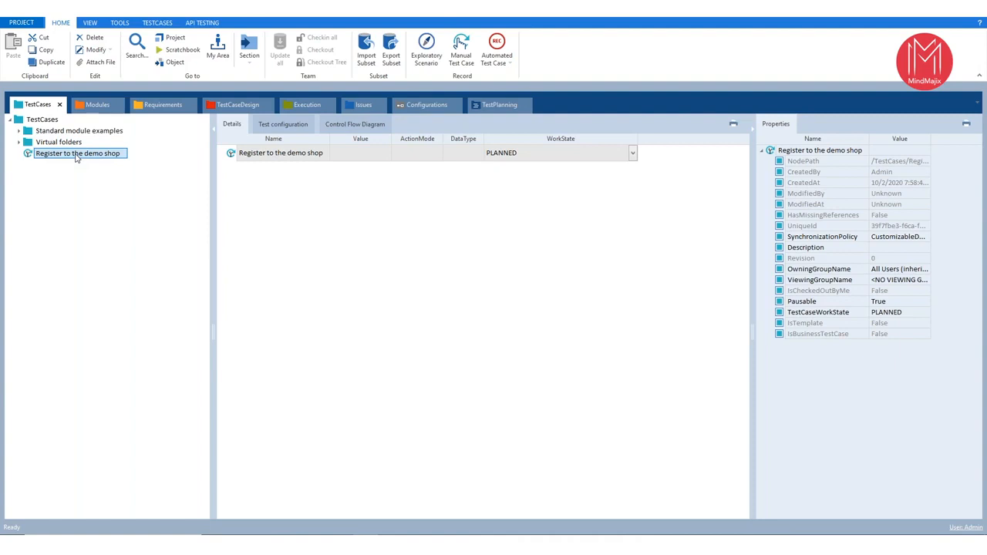
- Locate the OpenUrl module in the Html folder of TBox XEngines under the standard modules
left_click(94, 105)
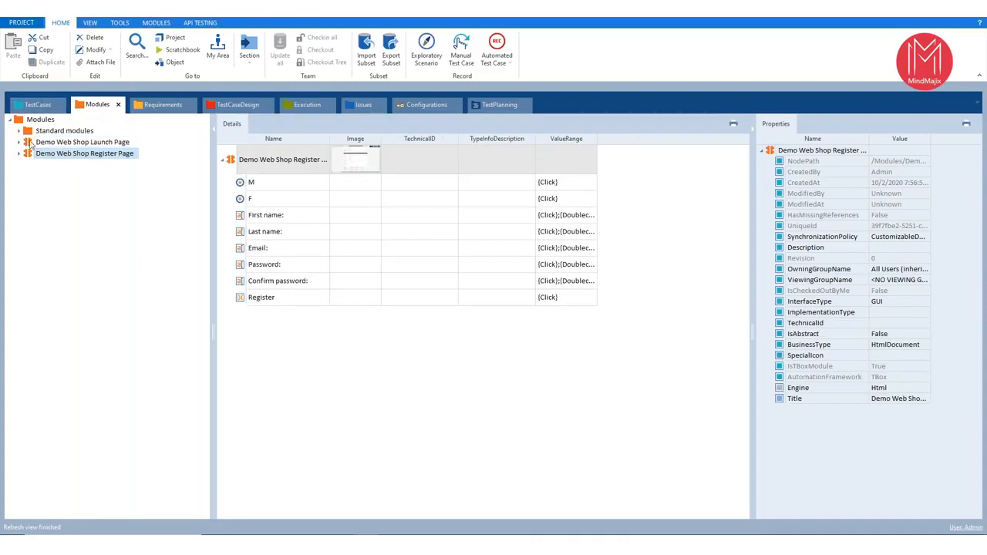
left_click(18, 130)
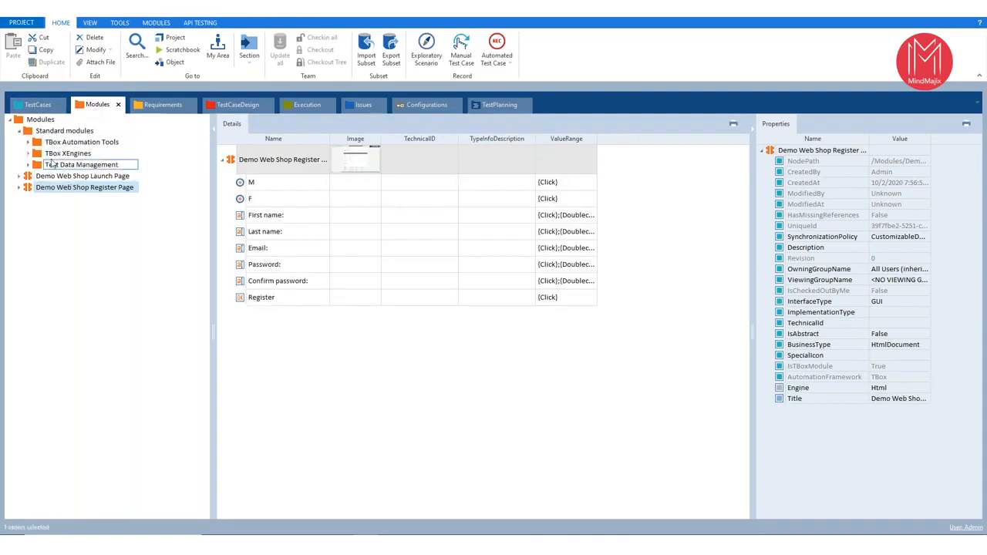
left_click(28, 154)
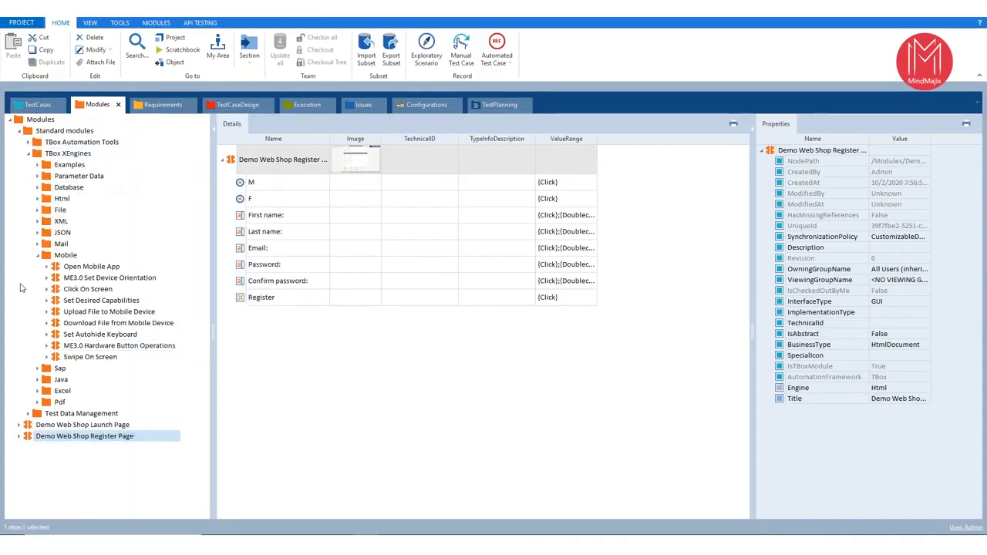
left_click(37, 255)
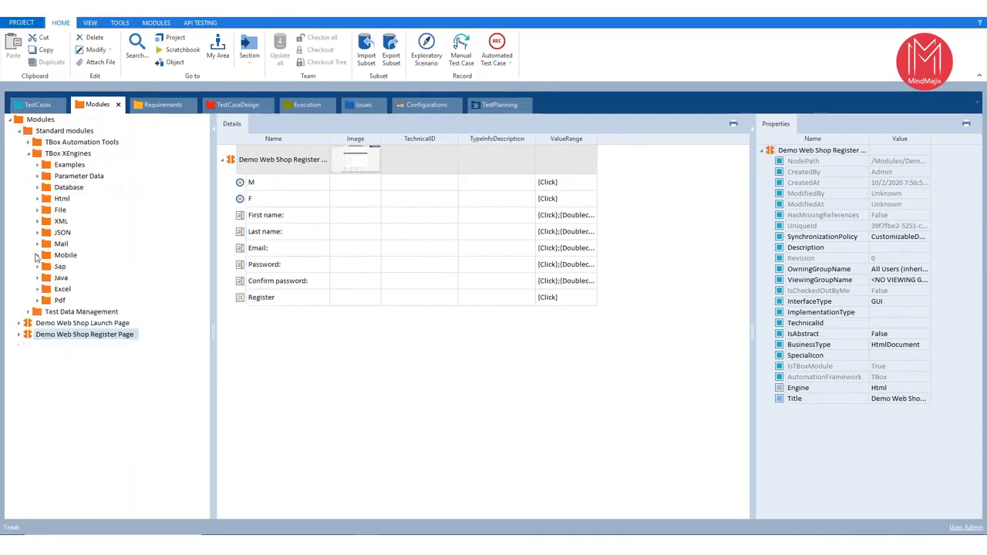
left_click(37, 199)
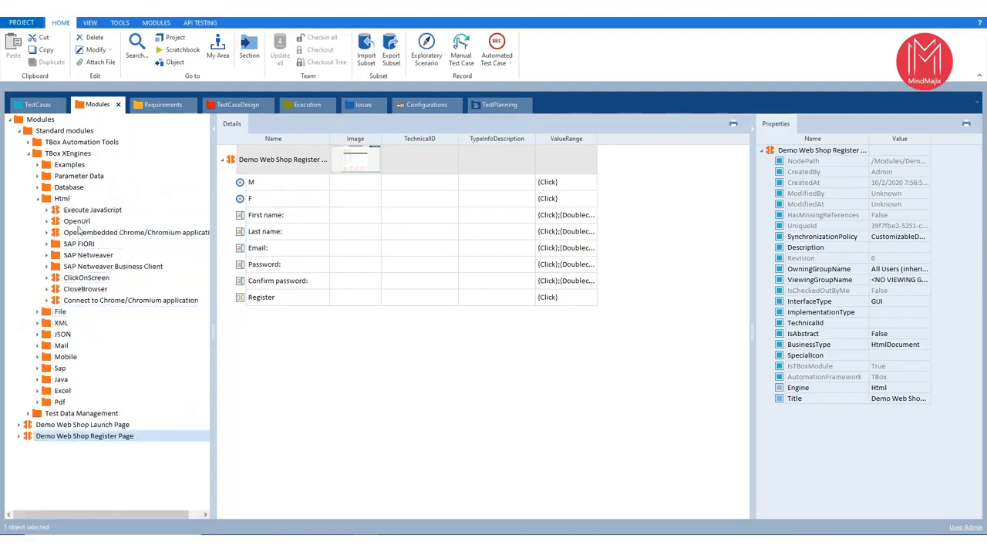
left_click(76, 222)
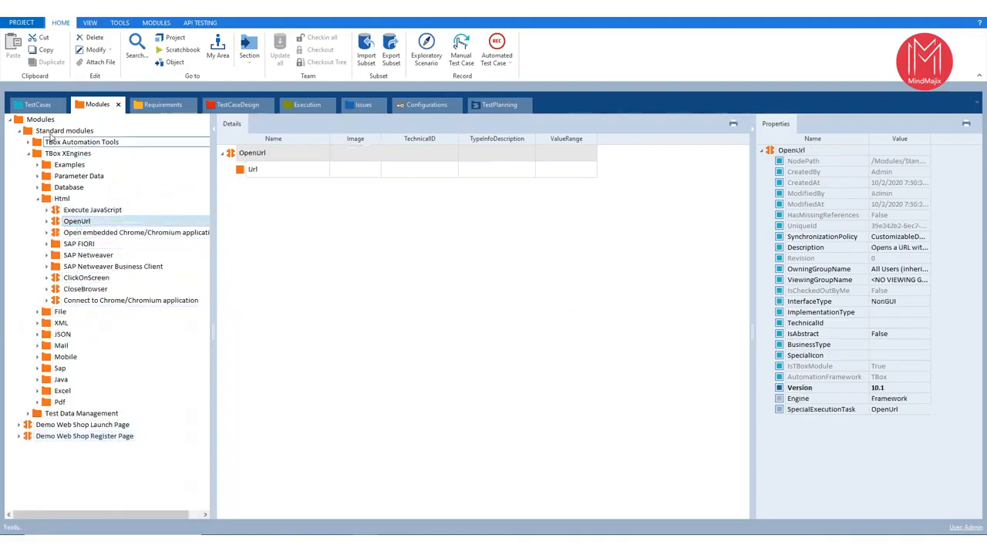
- Create a folder named Pre-condiotion inside the Register to the demo shop test case
left_click(35, 105)
left_click(31, 120)
left_click(48, 153)
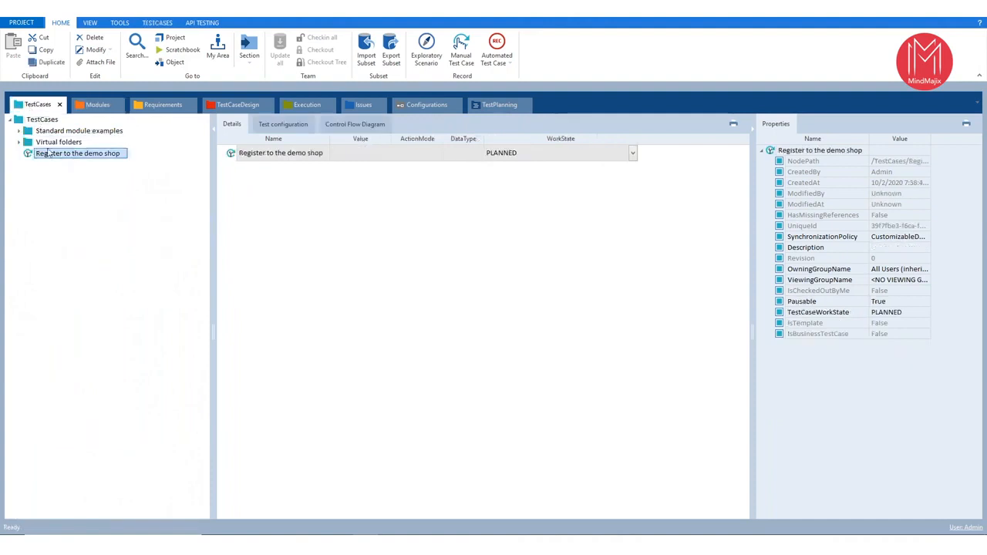
right_click(48, 154)
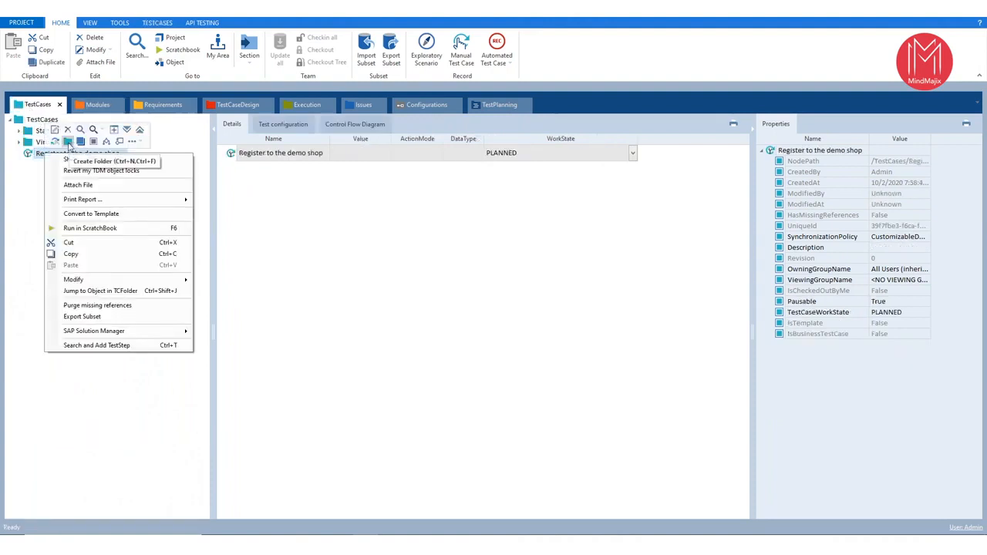
left_click(68, 143)
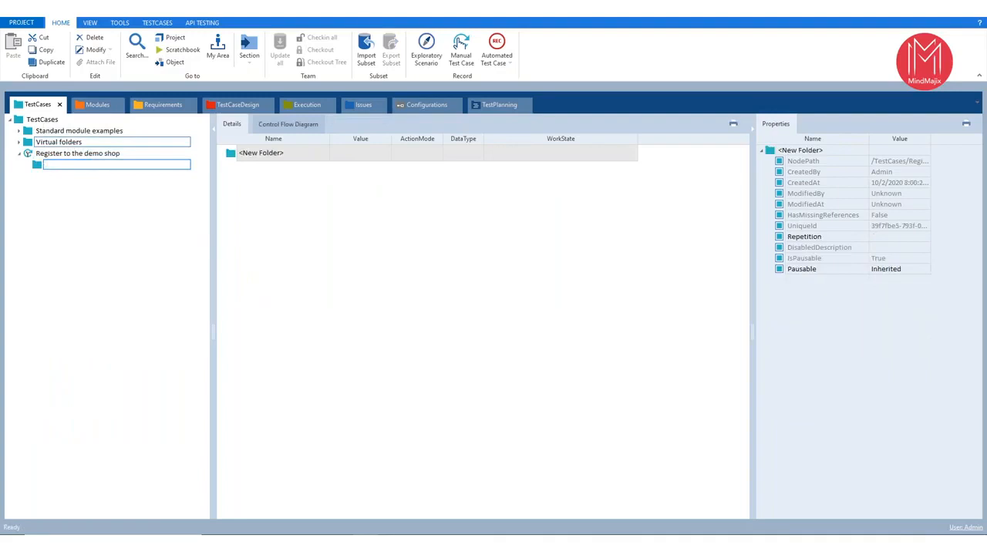
type("Pre-conditions")
key("Return")
- Add the OpenUrl module as a test step in the Pre-condiotion folder and widen the Value column of its details
left_click(98, 105)
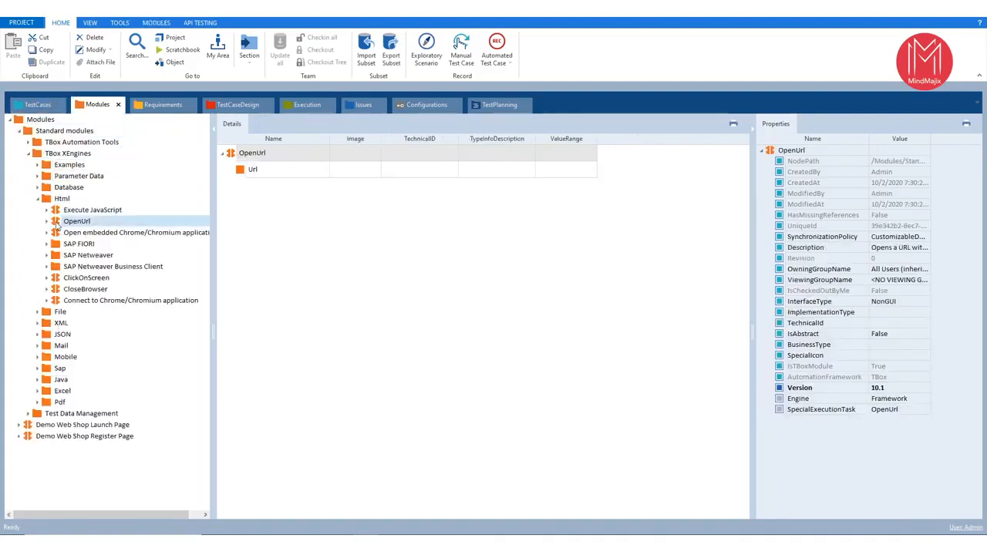
left_click_drag(56, 224, 53, 166)
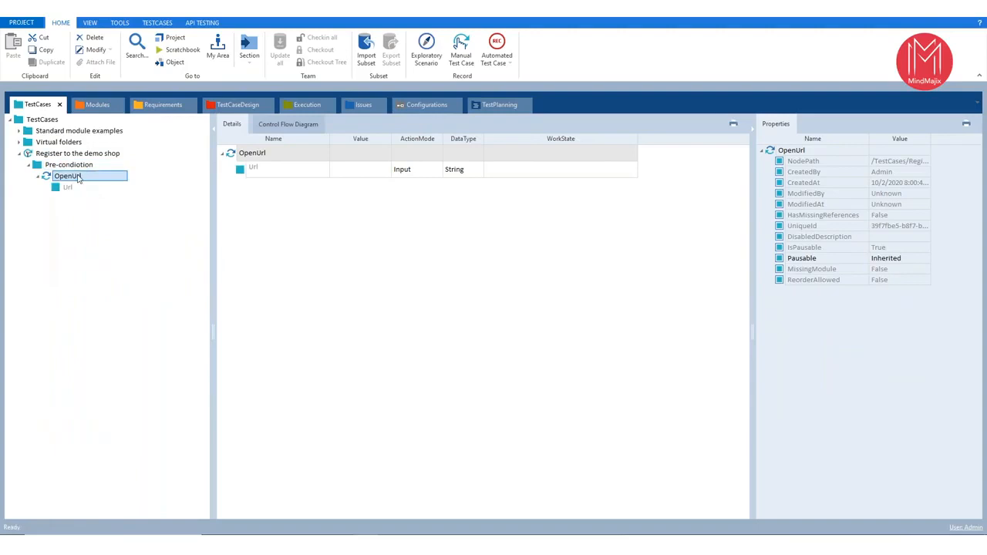
left_click(283, 171)
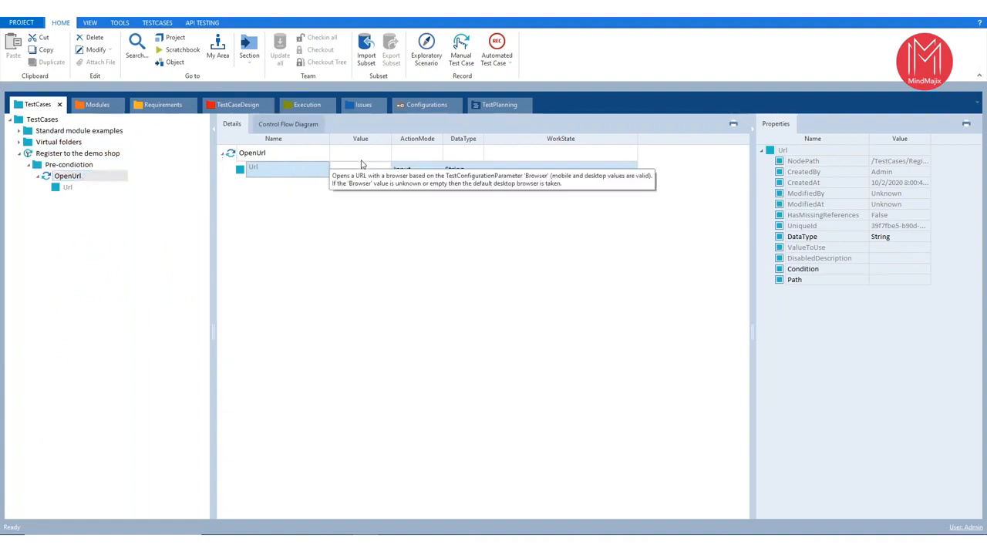
left_click_drag(391, 140, 437, 139)
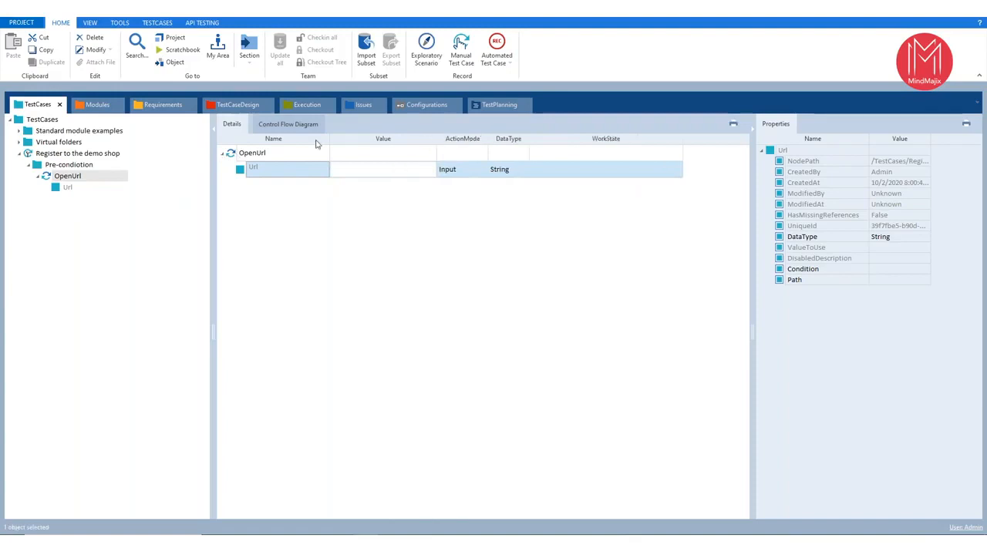
left_click(279, 176)
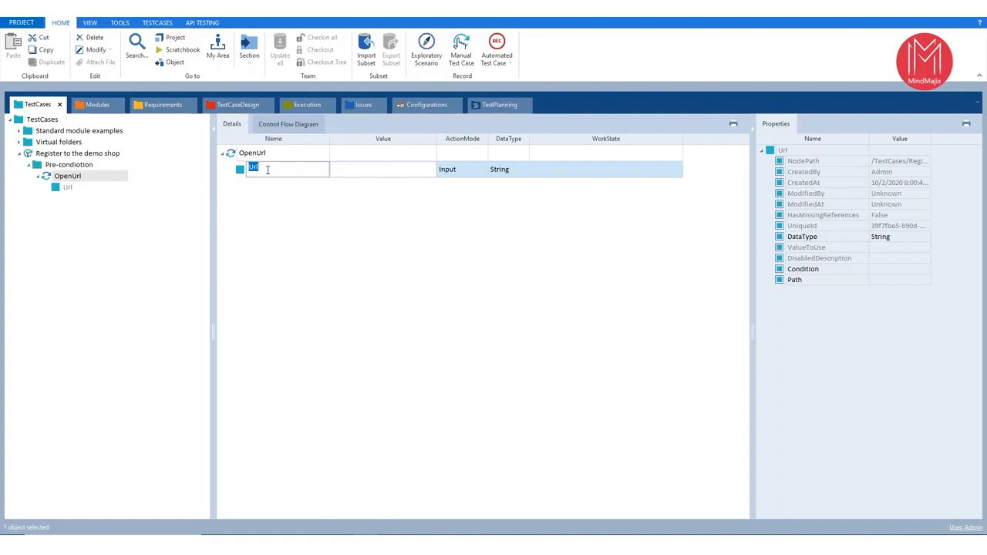
left_click(399, 172)
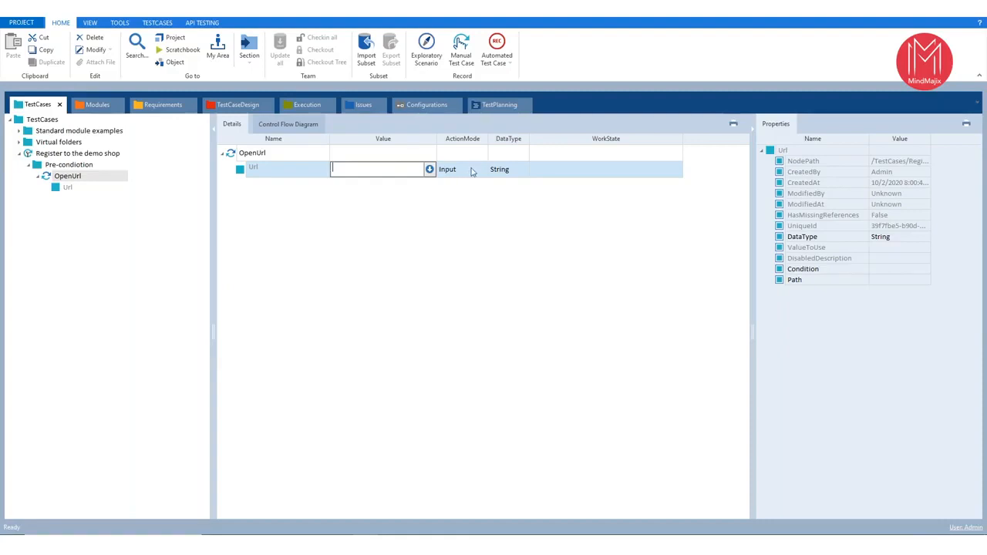
- Widen the ActionMode column, try WaitOn as the Url action mode and set it back to Input
left_click_drag(487, 139, 560, 139)
left_click(524, 171)
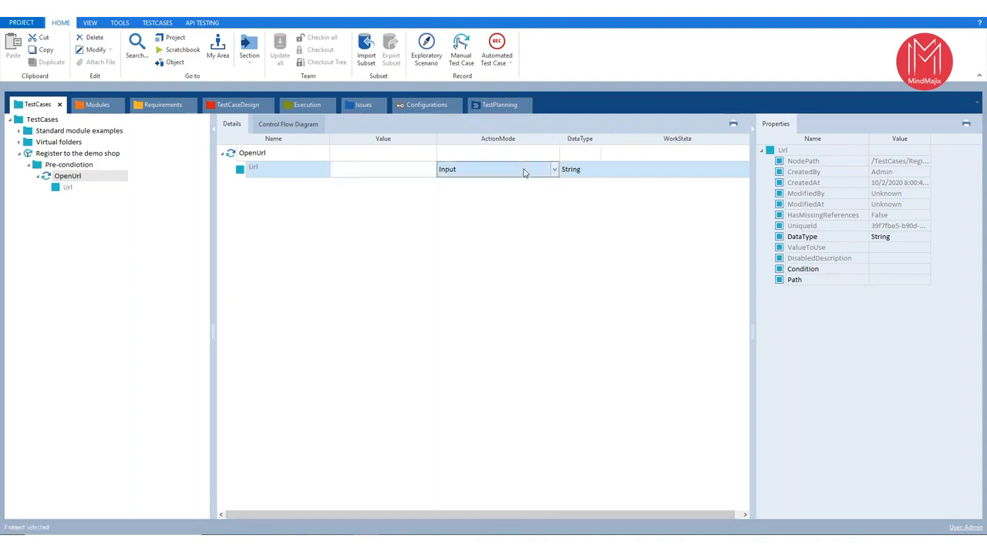
left_click(556, 171)
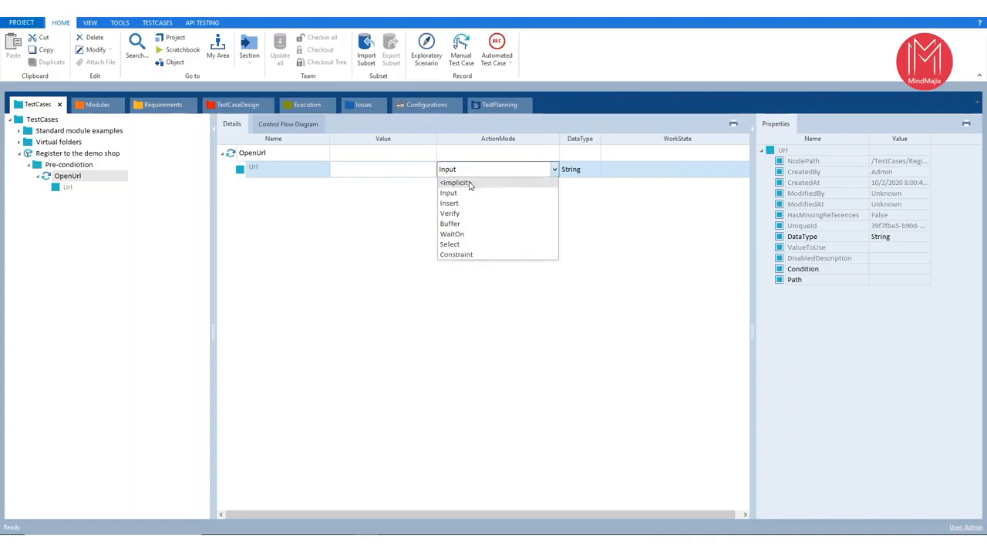
key("Down")
key("Down")
key("Down")
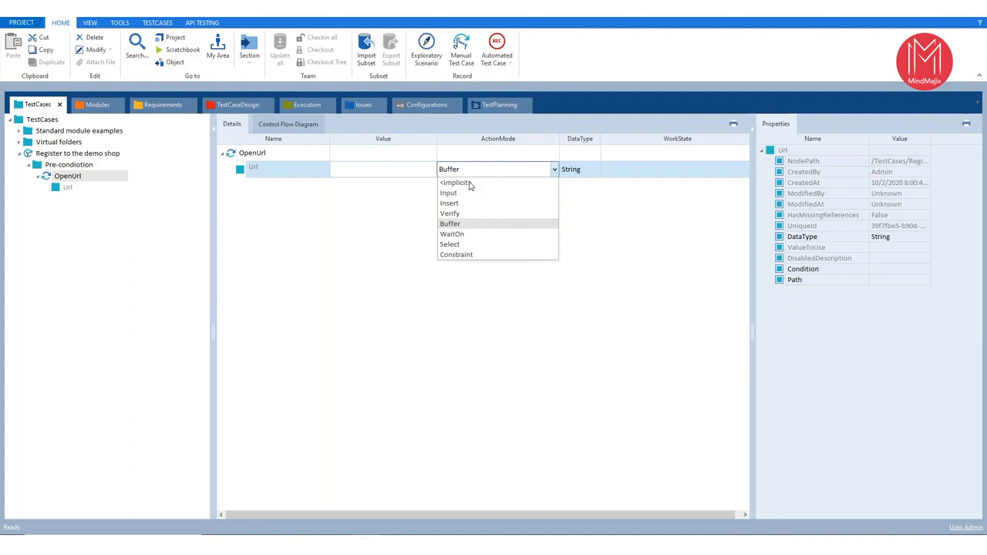
key("Down")
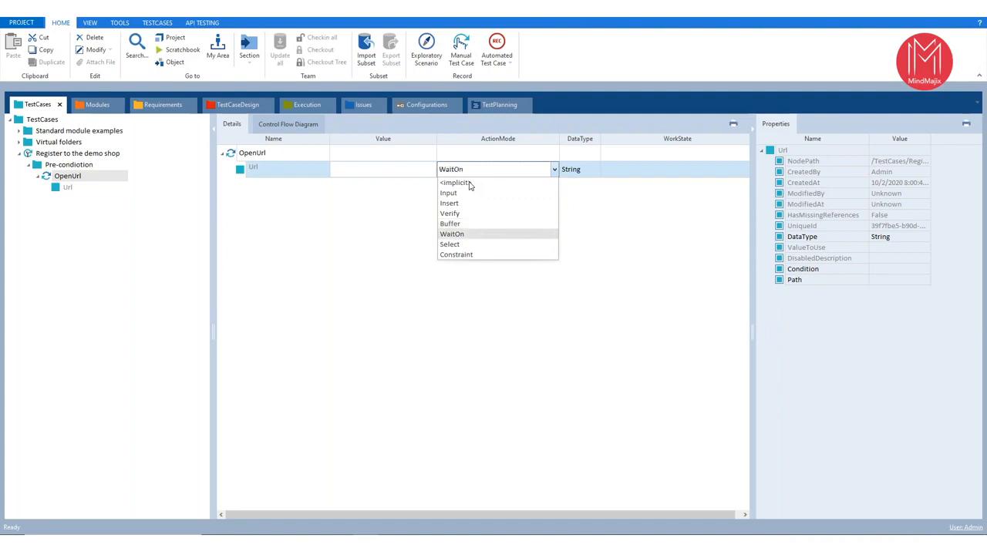
left_click(440, 375)
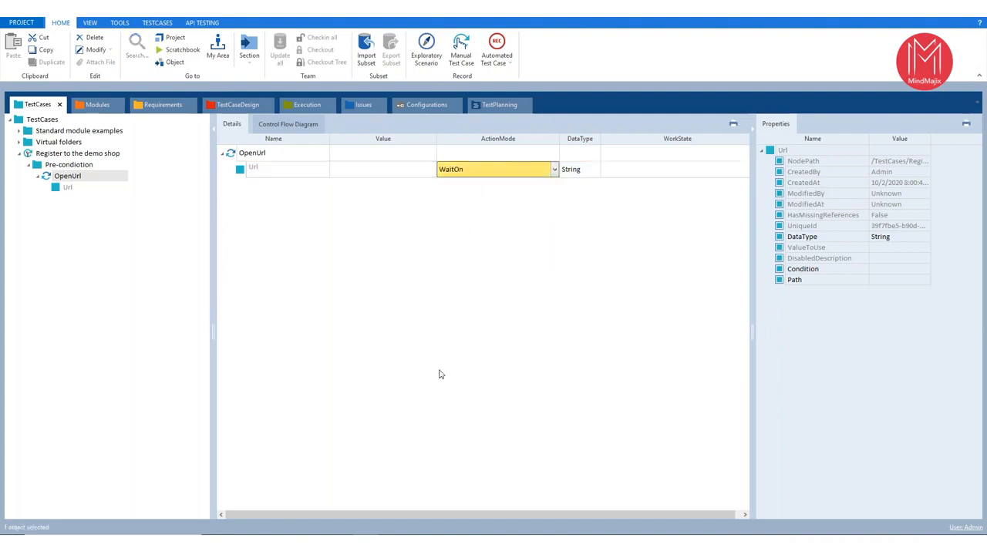
left_click(555, 169)
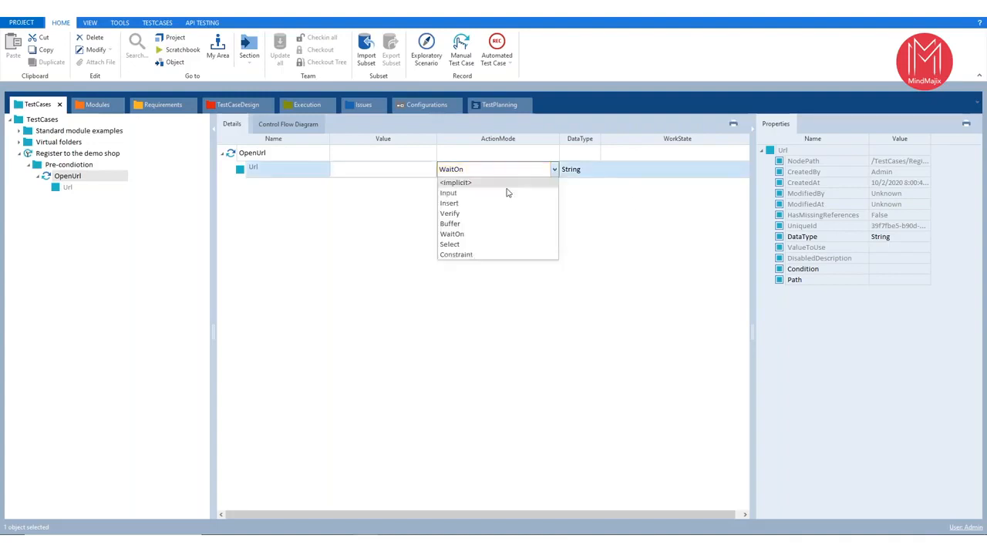
left_click(488, 194)
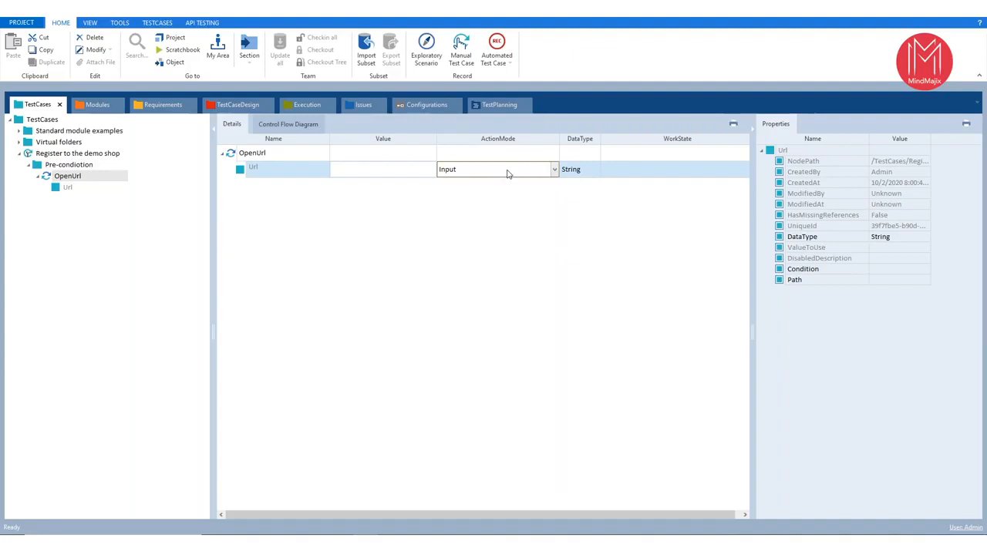
- Widen the DataType column, look through the data types available for the Url and collapse the properties area
left_click_drag(601, 143, 736, 143)
left_click(731, 172)
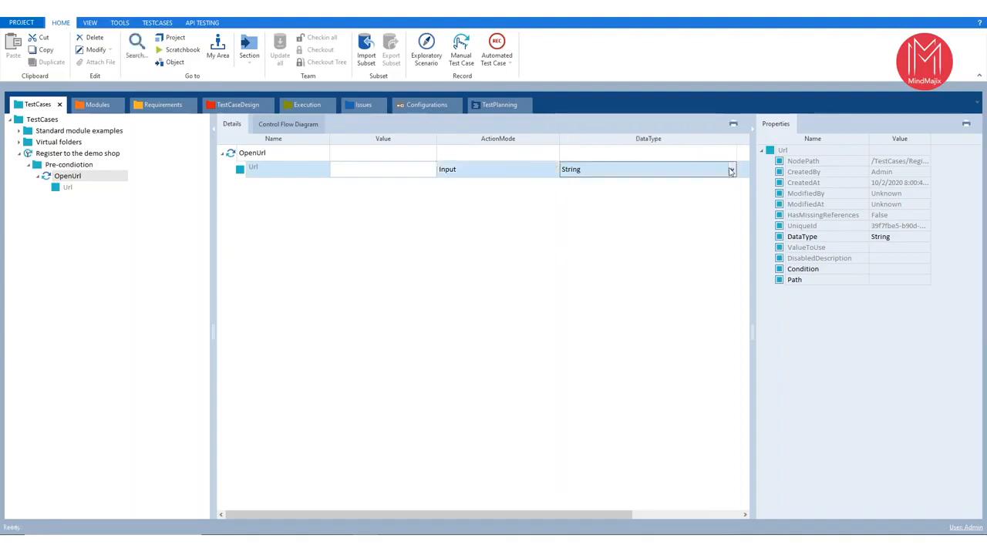
left_click(731, 171)
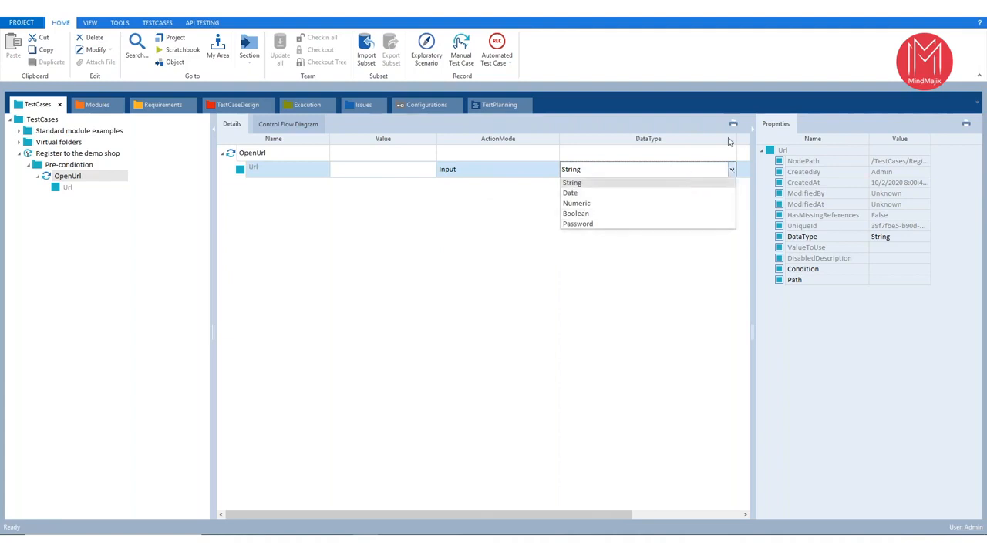
left_click(751, 133)
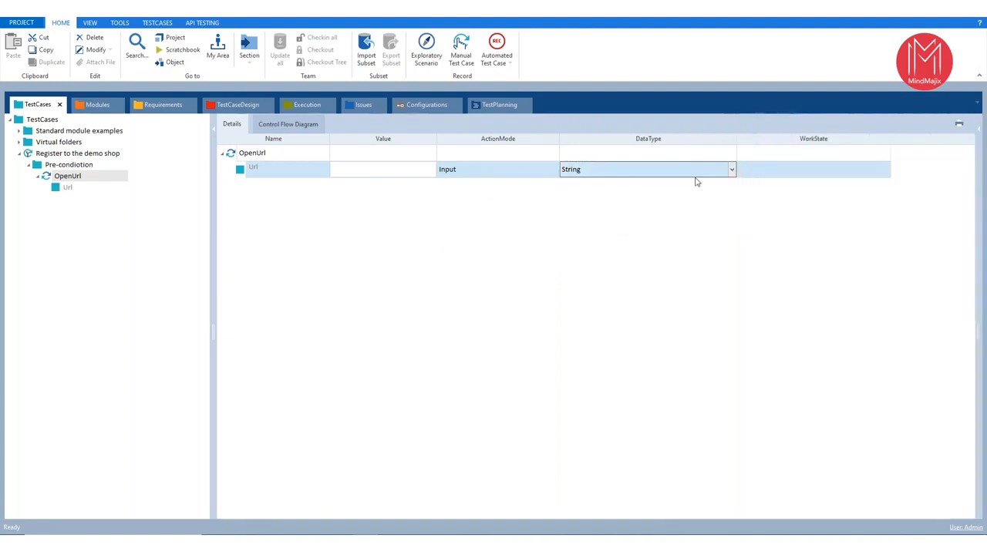
left_click(374, 175)
left_click(663, 168)
left_click(408, 171)
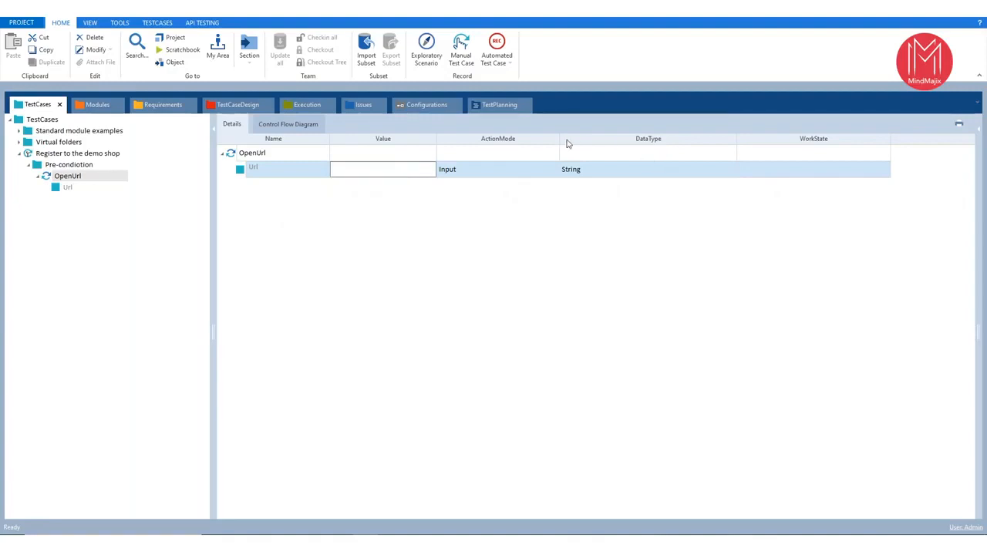
left_click_drag(560, 139, 530, 139)
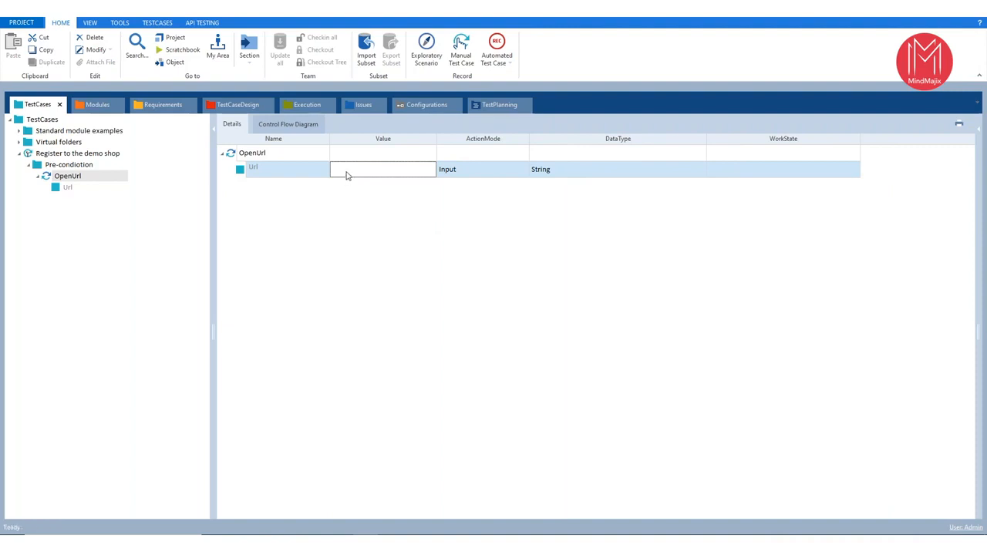
key("alt+Tab")
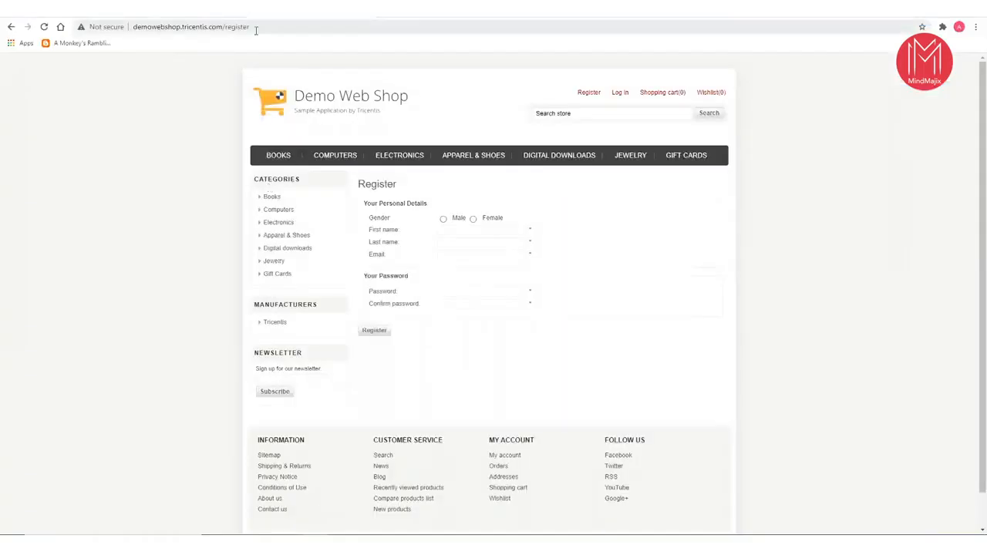
left_click_drag(224, 27, 354, 30)
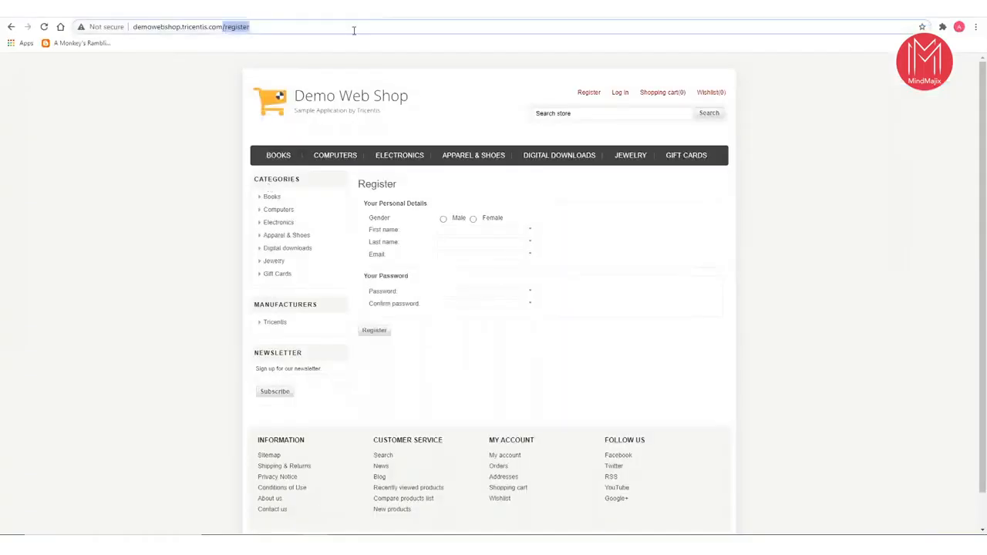
left_click(11, 27)
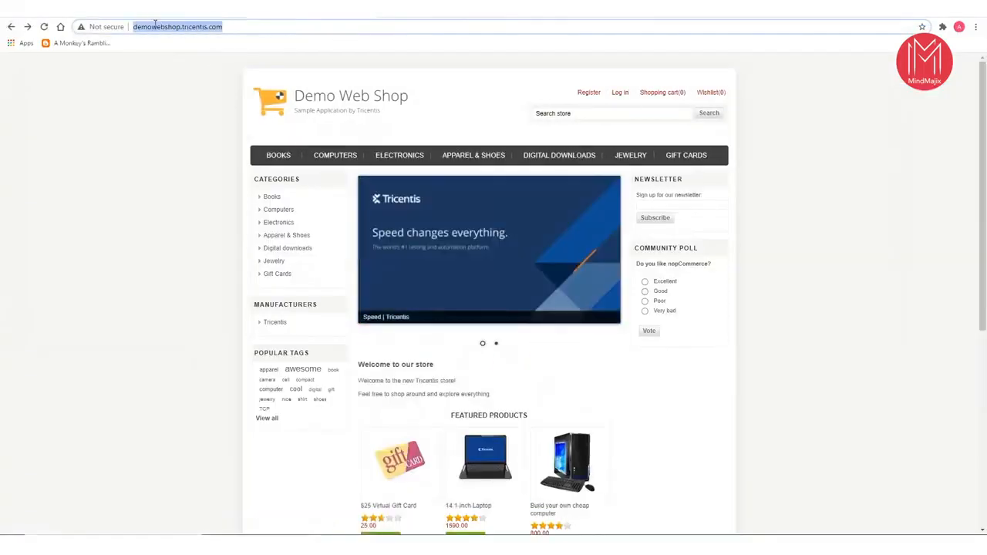
key("alt+Tab")
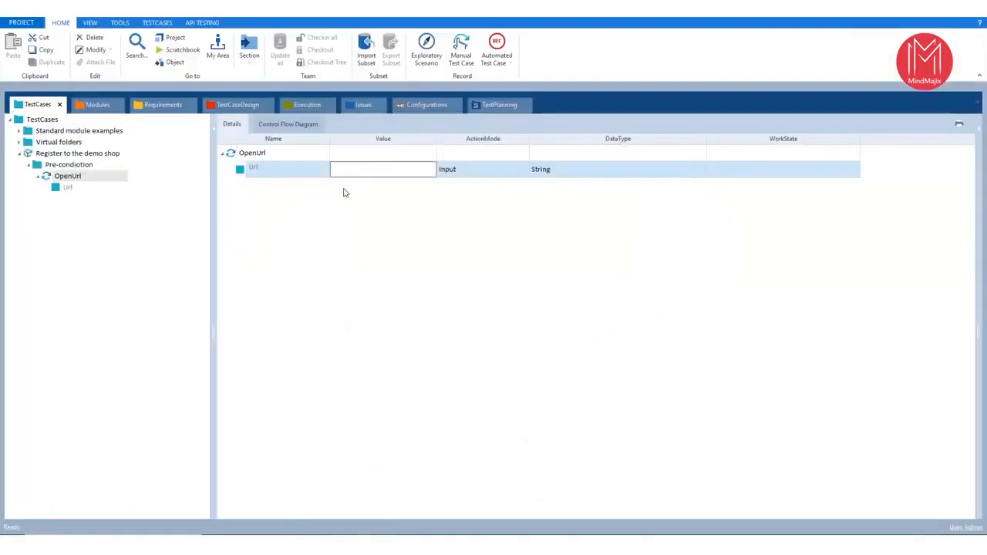
type("http://demowebshop.tricentis.com/")
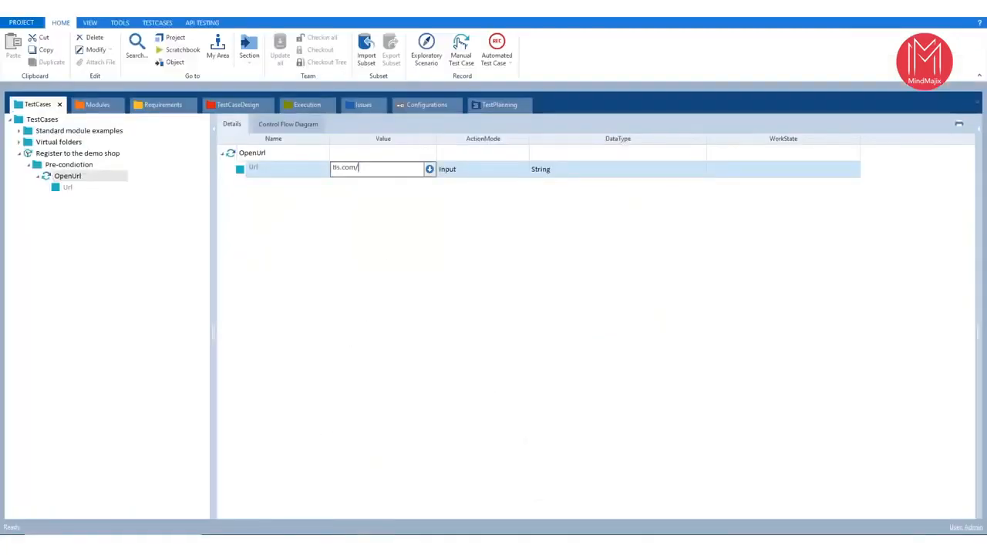
left_click(388, 266)
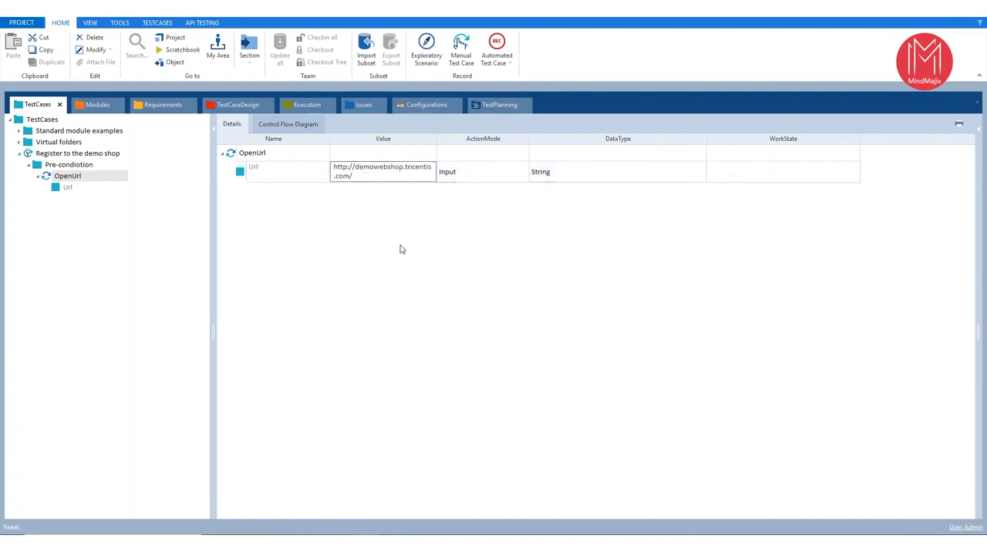
- Collapse the Pre-condiotion folder and add a folder named Workflow to the Register to the demo shop test case
left_click(37, 176)
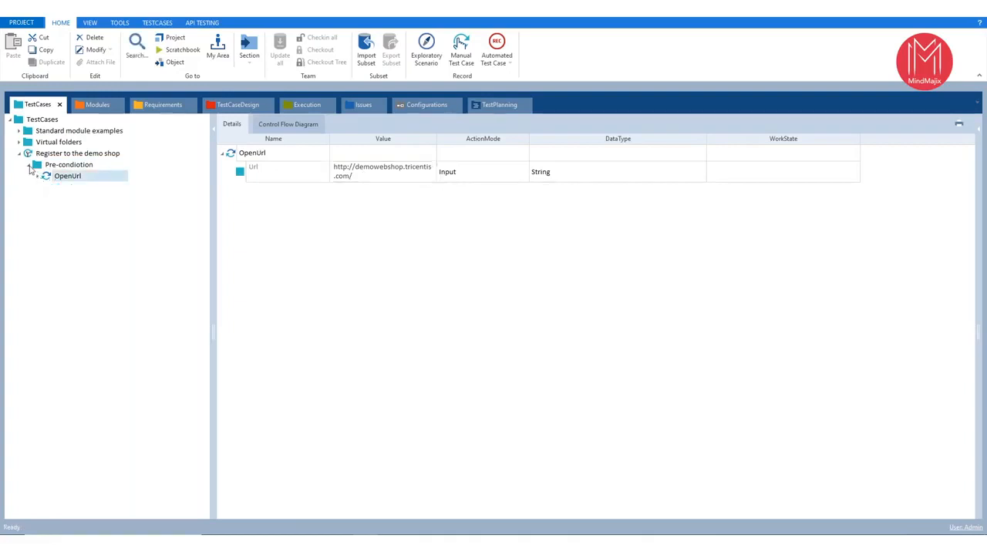
left_click(28, 164)
right_click(47, 156)
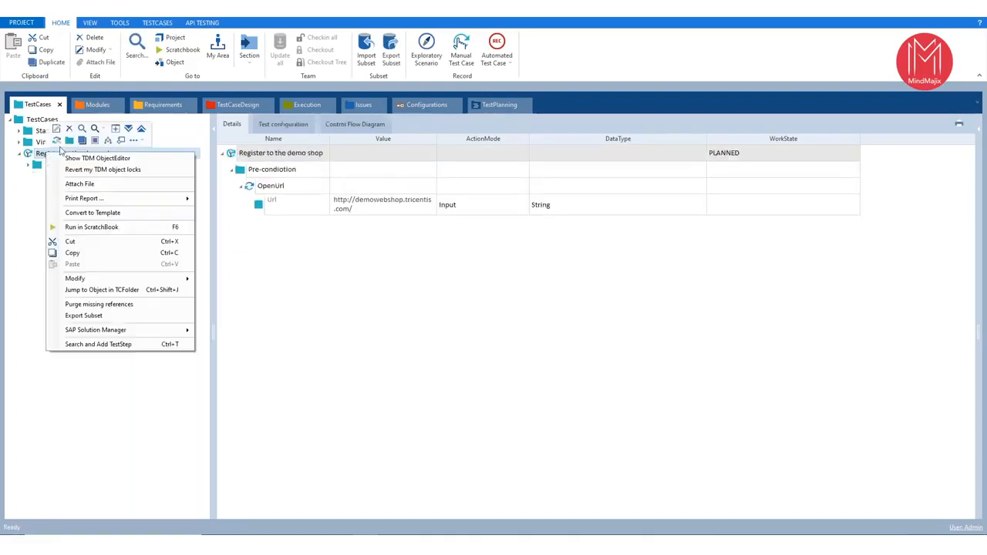
left_click(72, 141)
type("Workf")
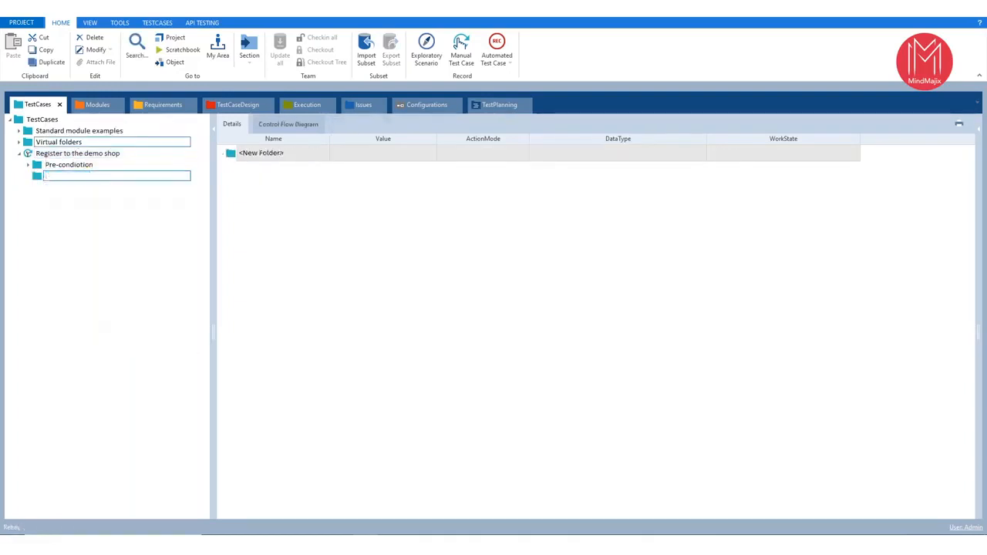
type("low")
key("Return")
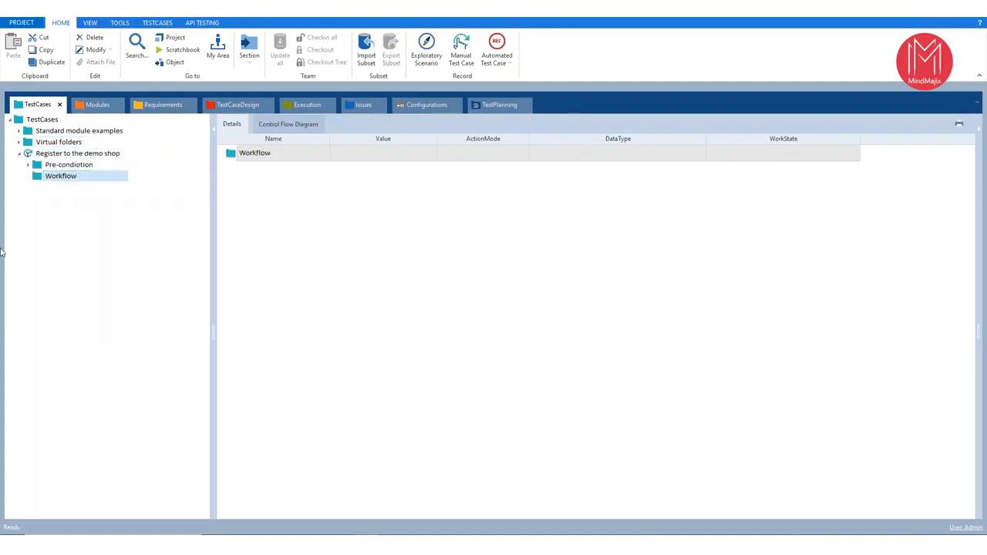
- Collapse the Standard modules folder and add the Demo Web Shop Launch Page module as a test step in the Workflow folder
left_click(91, 105)
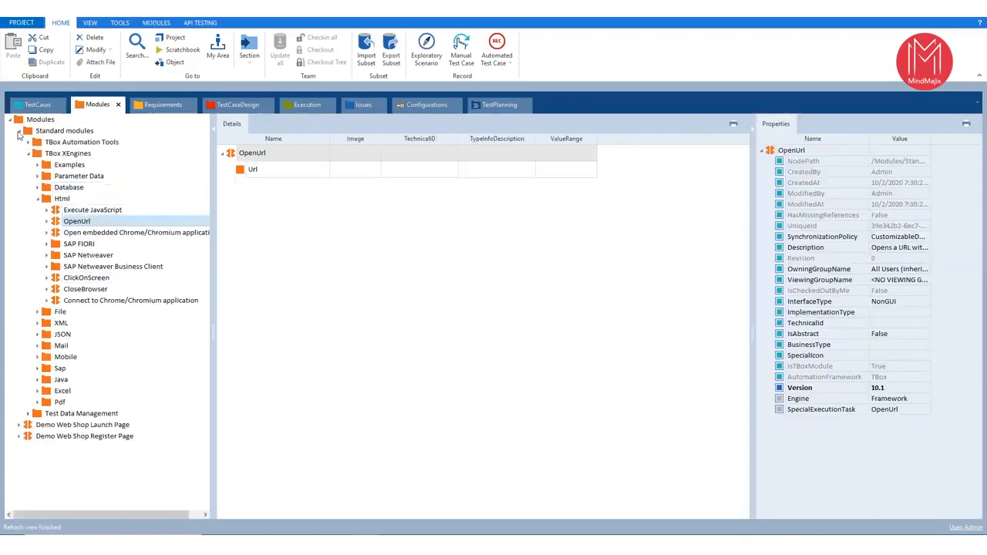
left_click(20, 131)
left_click(37, 144)
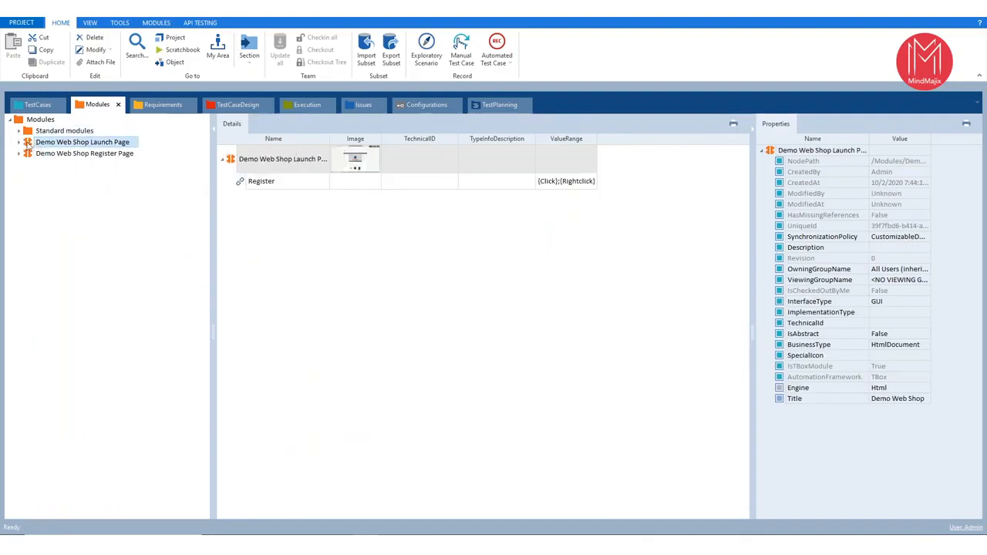
left_click_drag(28, 147, 60, 177)
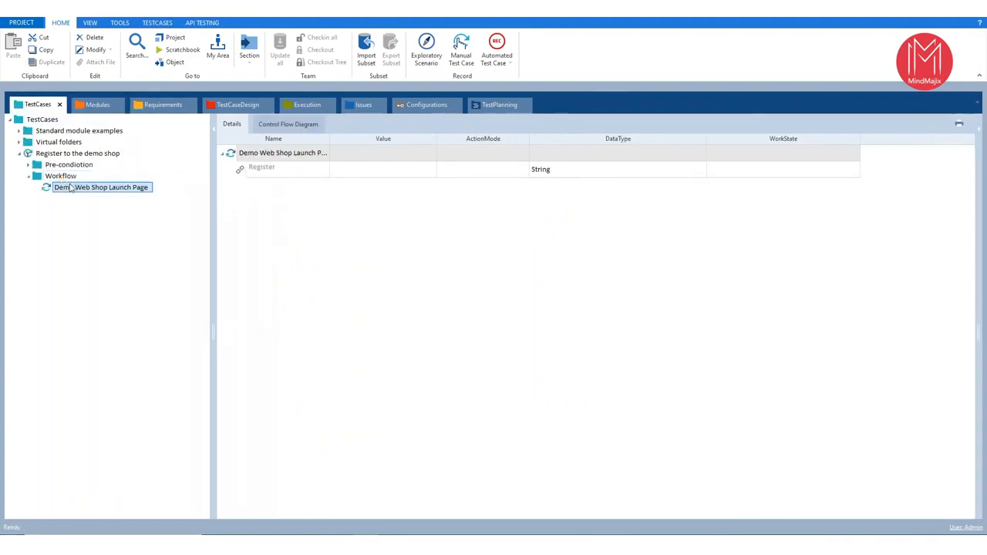
- Rename the Demo Web Shop Launch Page test step as Click on Register
left_click(73, 189)
key("ctrl+a")
key("BackSpace")
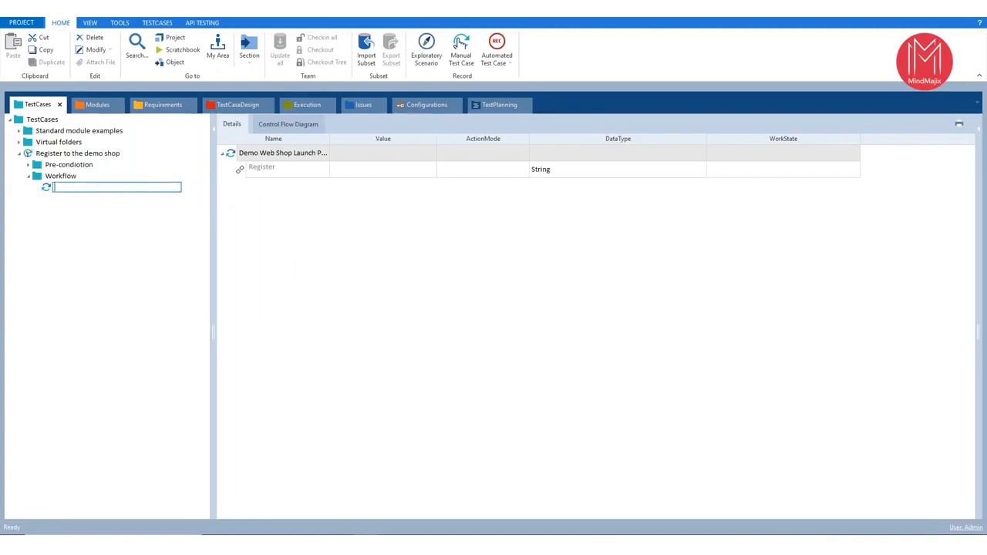
type("Click on Registe")
key("Return")
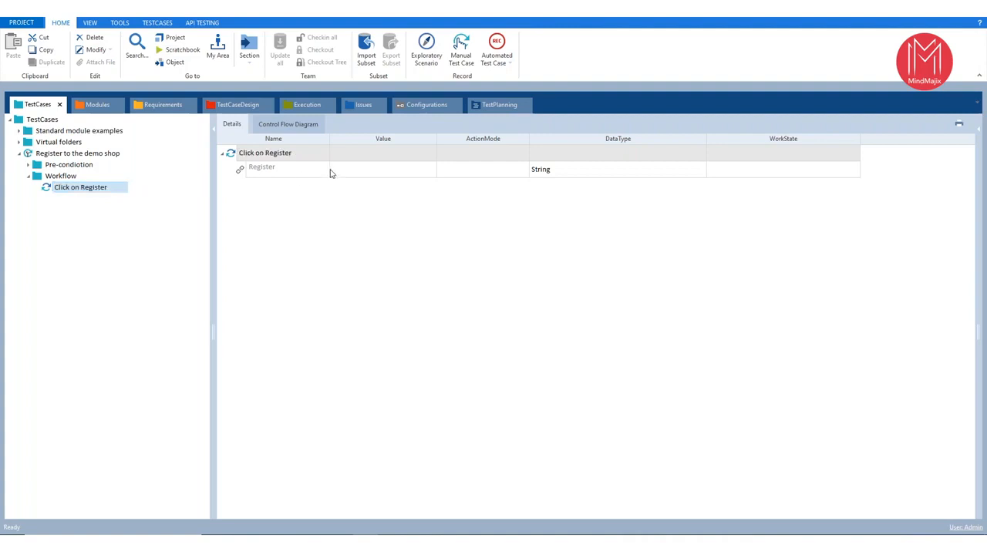
- Enter {Click} as the value of the Register link in the Click on Register step
left_click(346, 170)
type("{")
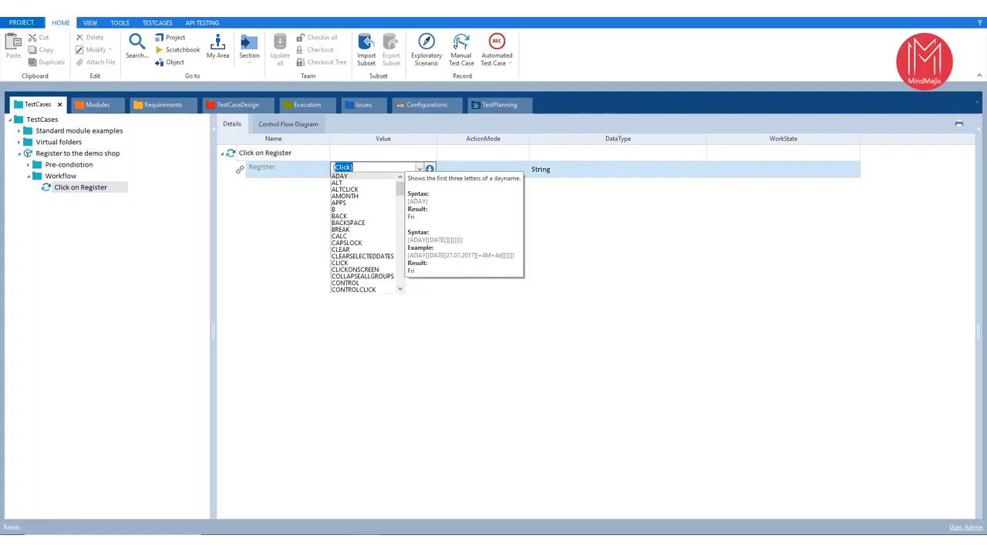
type("Click")
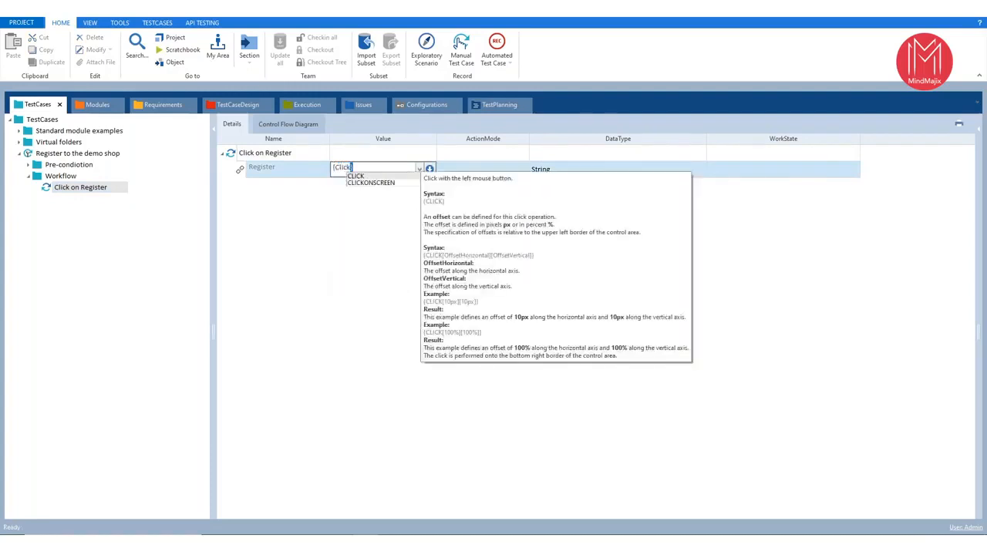
type("}")
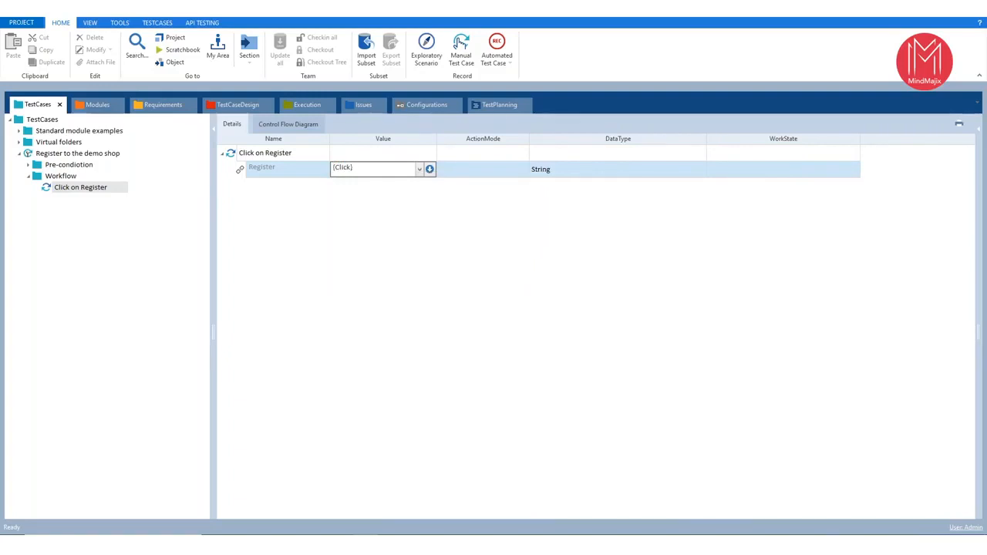
- Clear the Register link's value and look through the action commands suggested after an opening brace
double_click(384, 167)
key("BackSpace")
type("{")
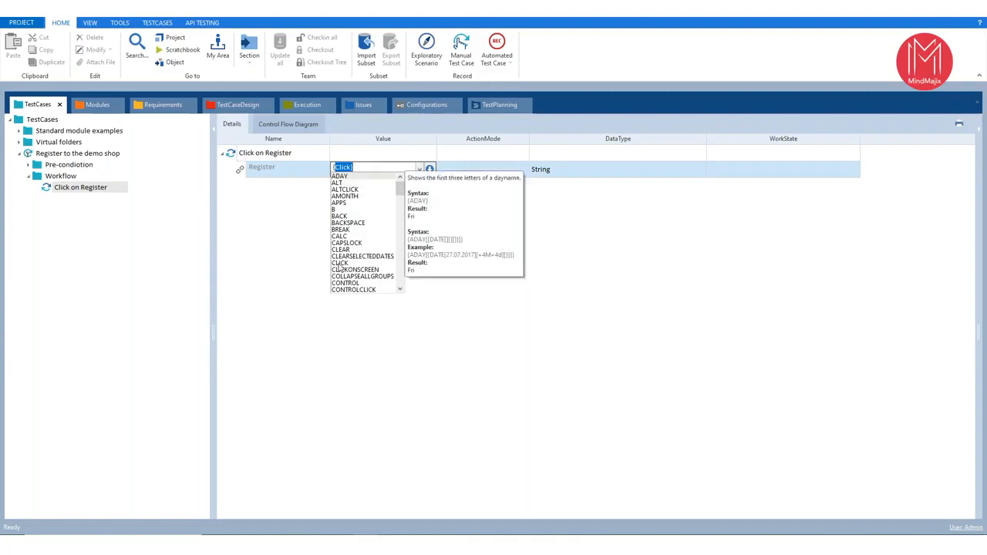
key("Down")
key("Down")
key("Down")
key("Down")
key("Down")
key("Down")
key("Down")
key("Down")
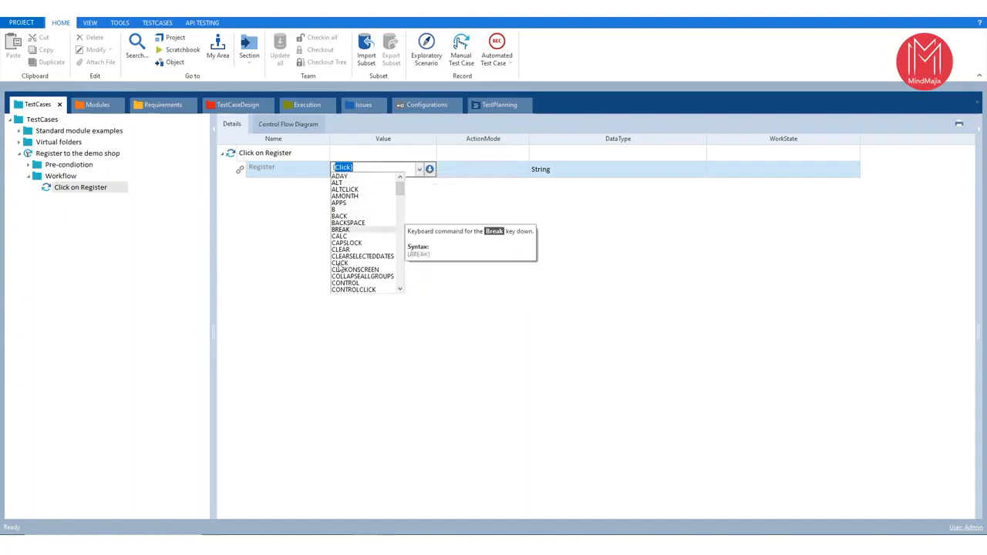
key("Down")
key("Down")
key("Down")
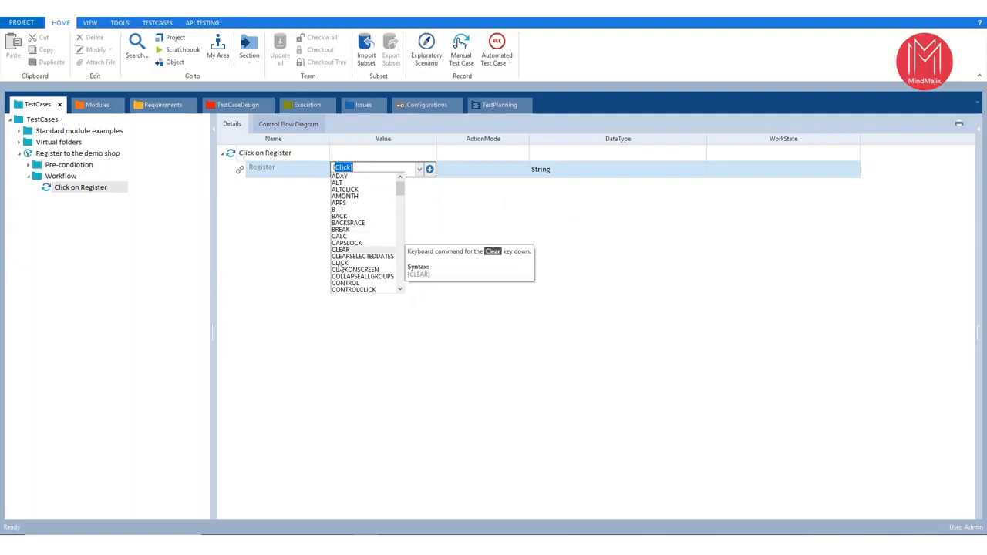
- Set the Register link's value to the {Click} action and select its Input action mode
type("Clikc")
key("BackSpace")
key("BackSpace")
key("BackSpace")
key("BackSpace")
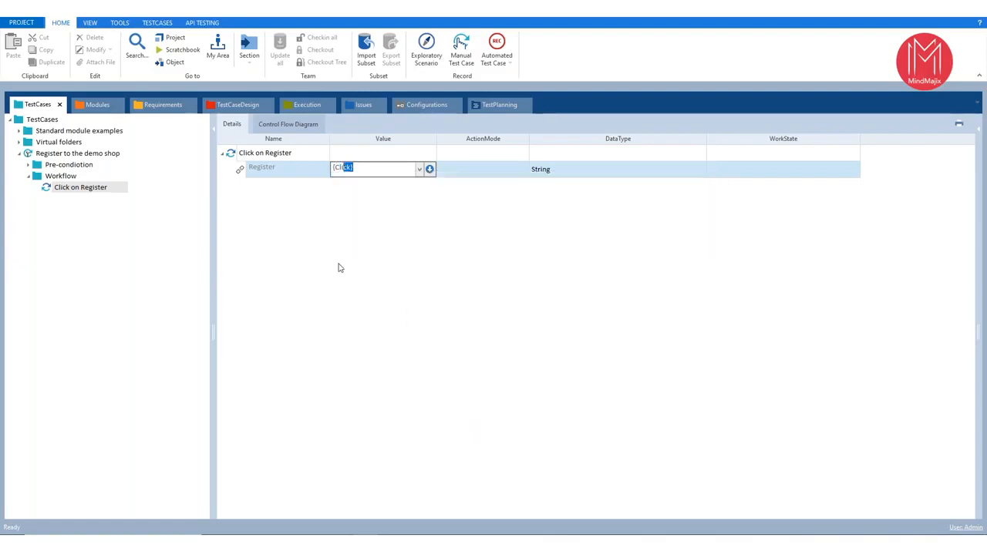
type("lc")
key("BackSpace")
key("BackSpace")
type("li")
key("Return")
left_click(484, 176)
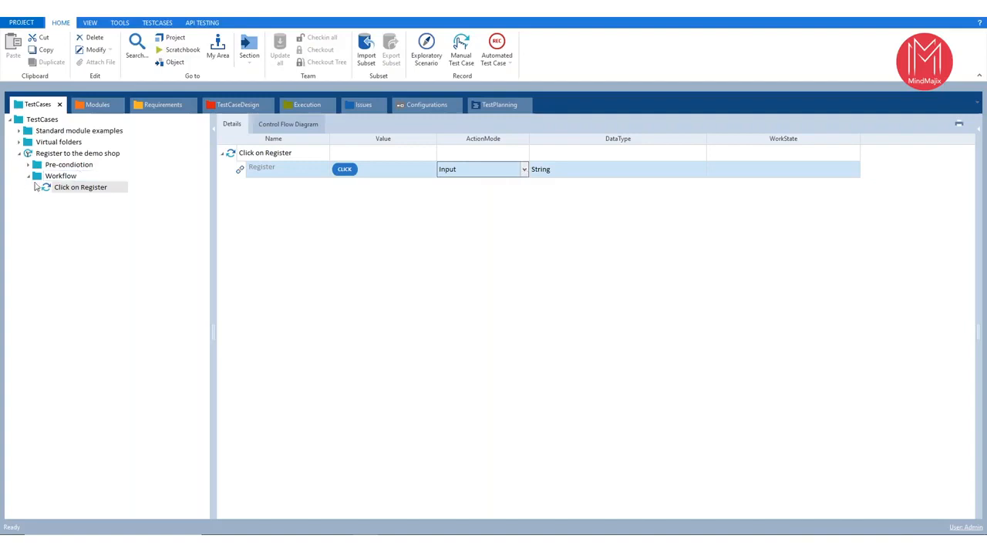
- Add the Demo Web Shop Register Page module as a test step below Click on Register in the Workflow folder
left_click(97, 105)
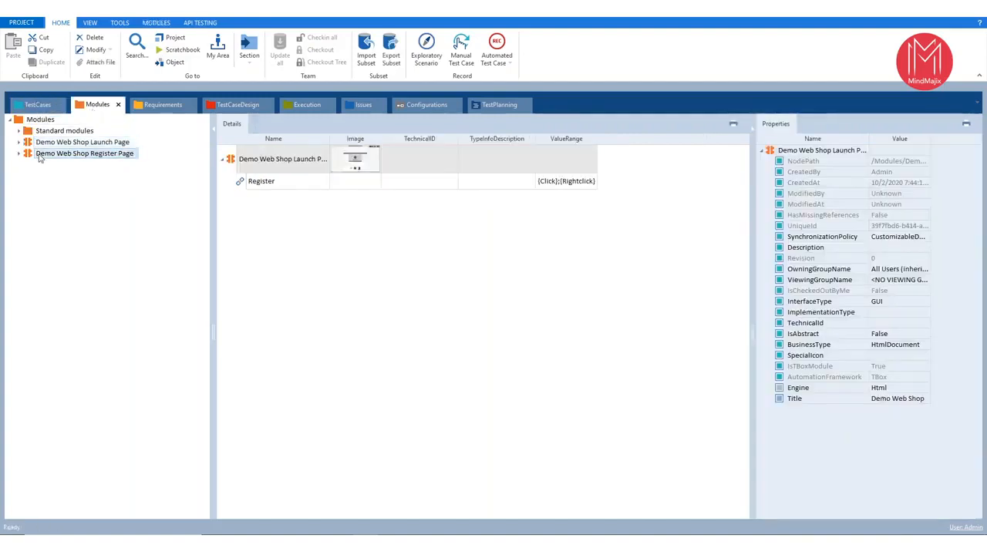
left_click(39, 155)
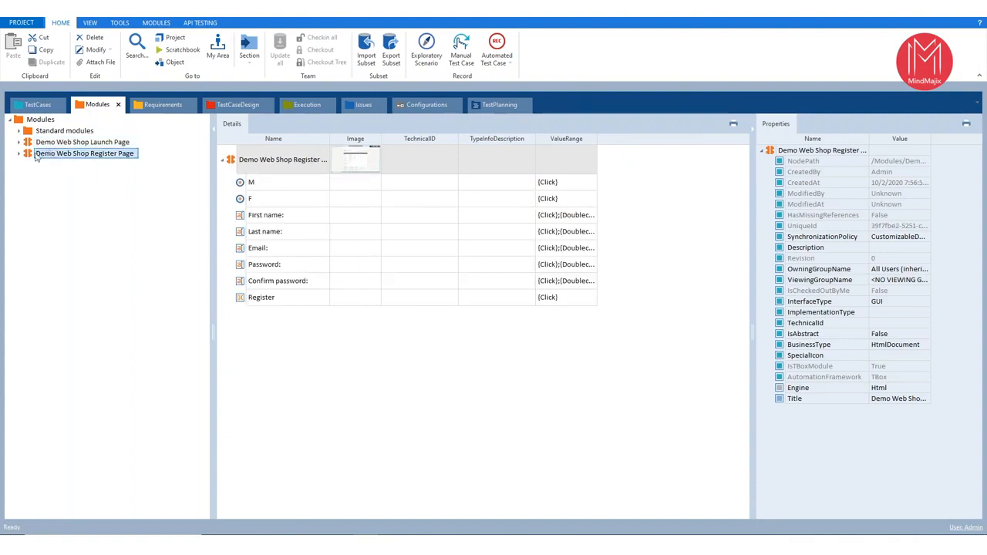
left_click_drag(27, 154, 113, 201)
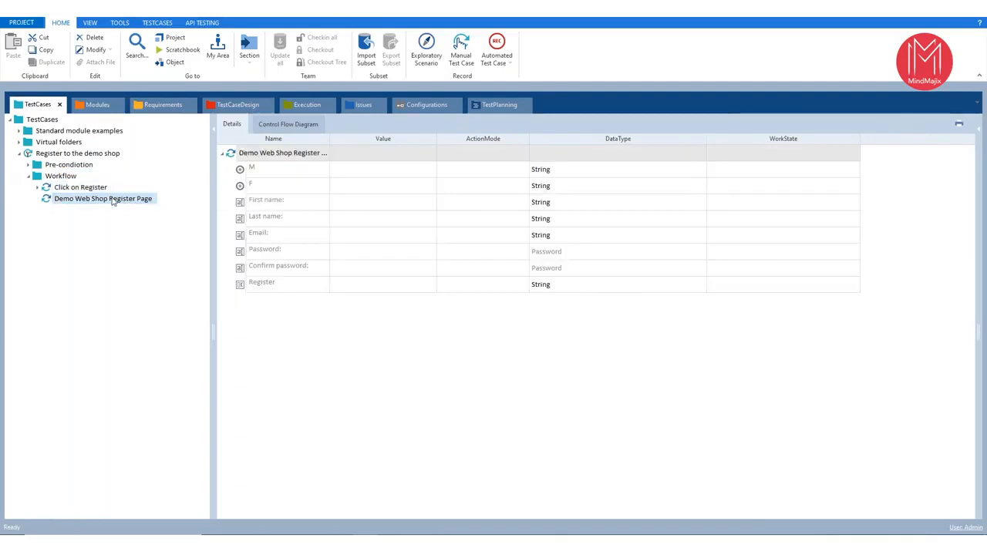
- Rename the Demo Web Shop Register Page test step as Input registration details
key("F2")
key("ctrl+a")
key("BackSpace")
type("Input")
type(" t")
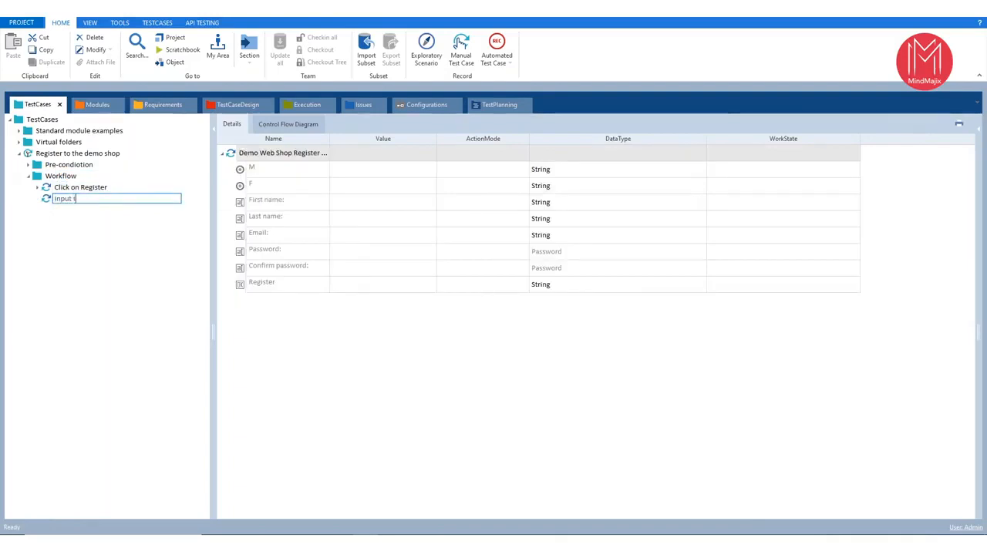
type(" registrat")
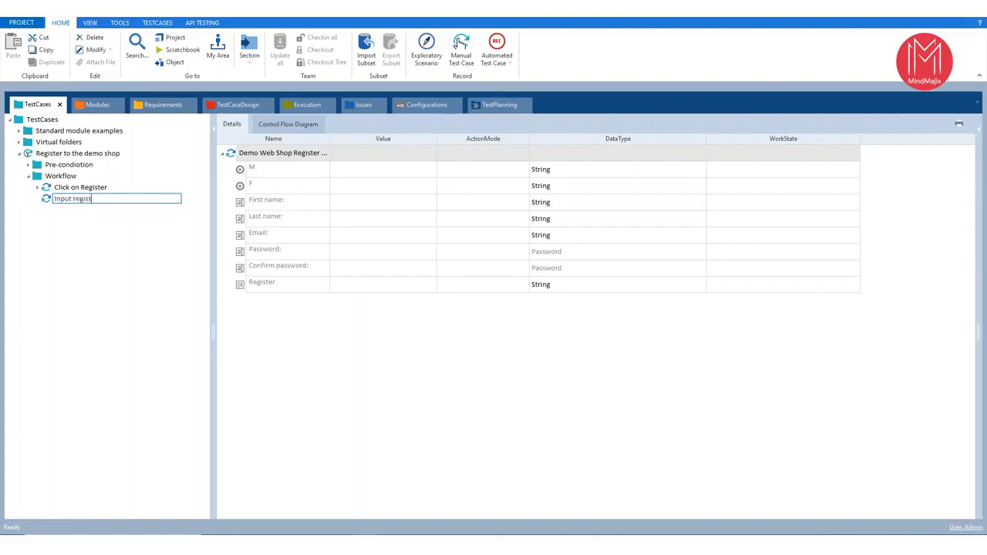
type("ion details")
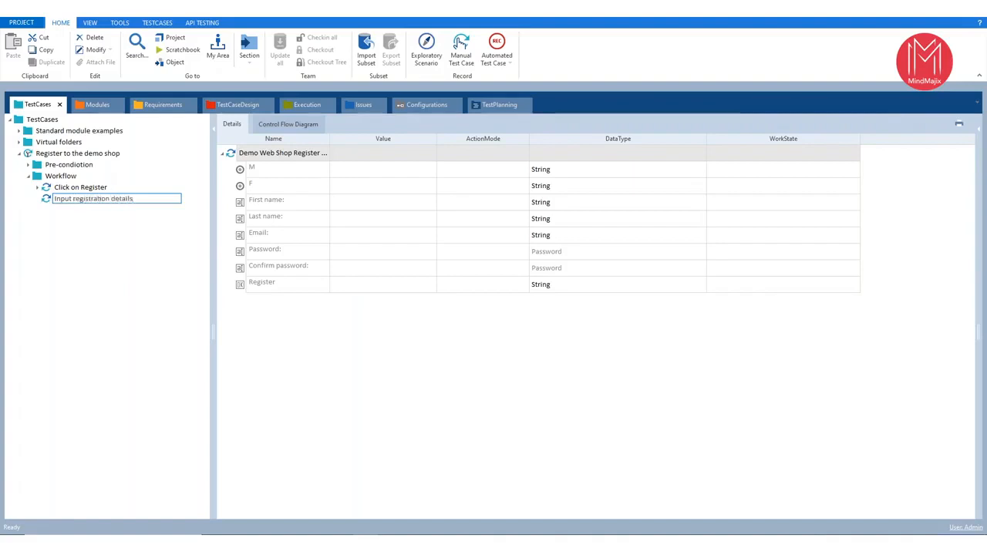
key("Return")
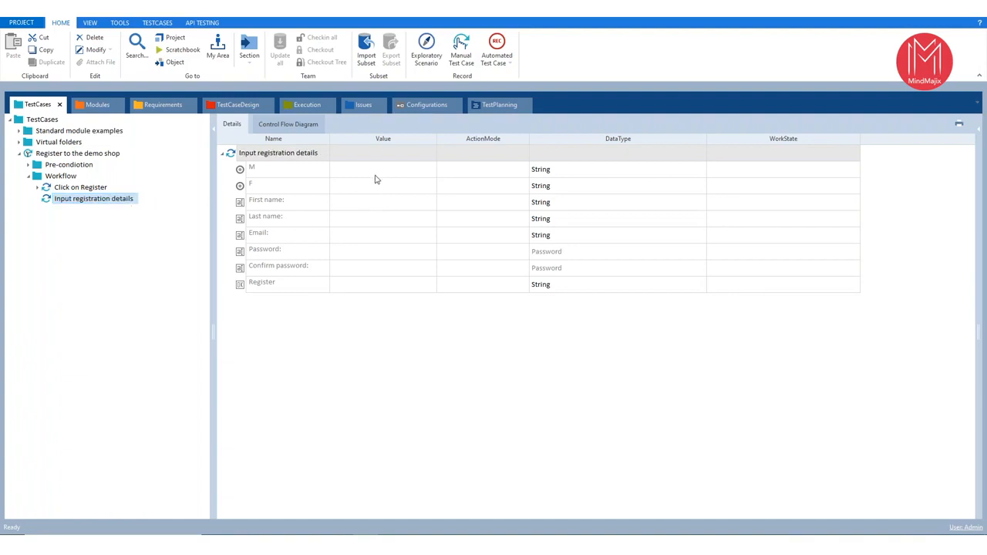
- Set the value of the M radio button to the {Click} action in the Input registration details step
left_click(376, 170)
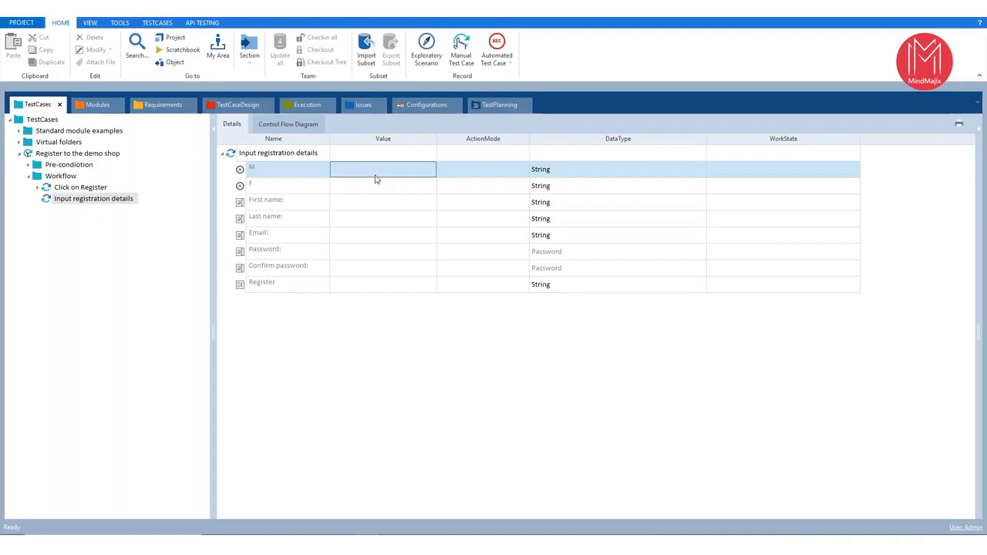
left_click(371, 173)
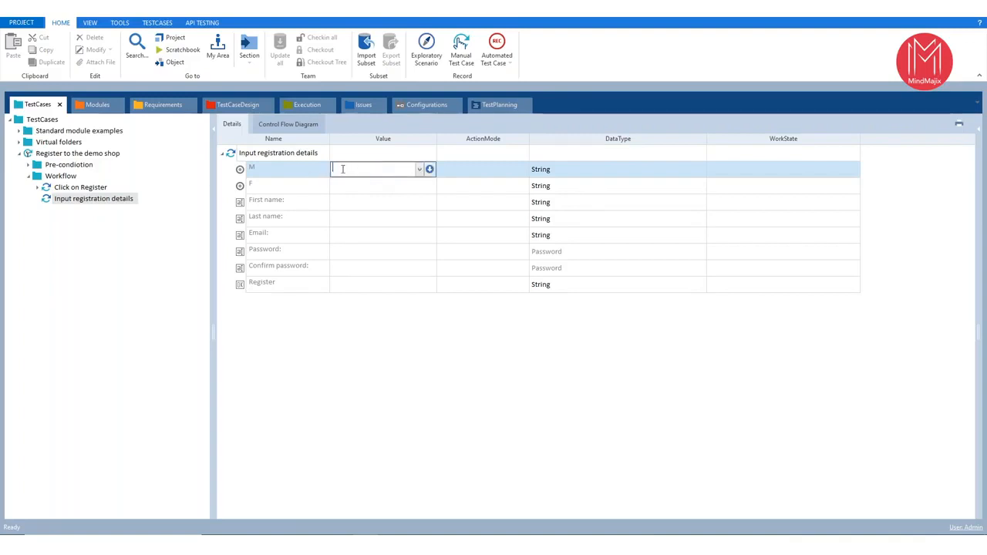
type("{CLI")
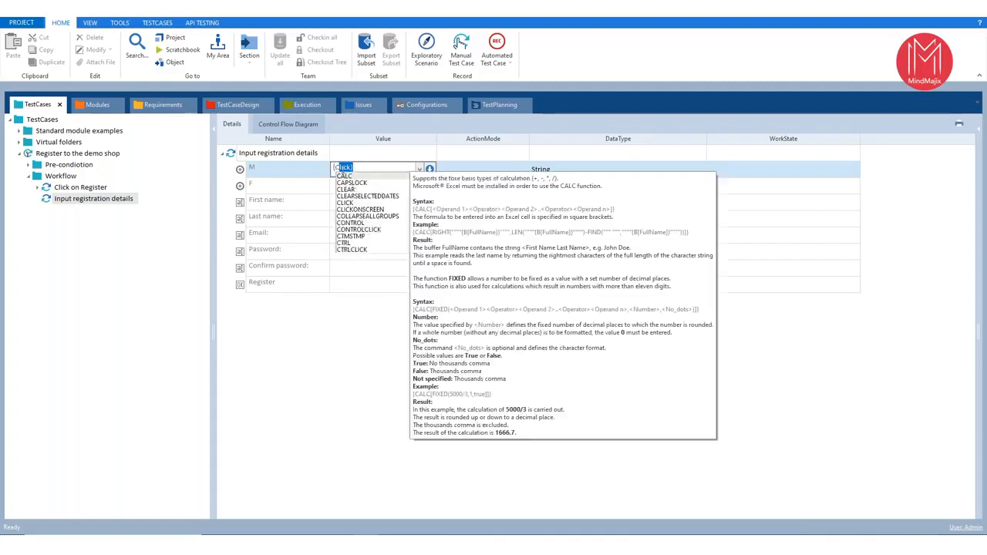
key("Return")
key("Return")
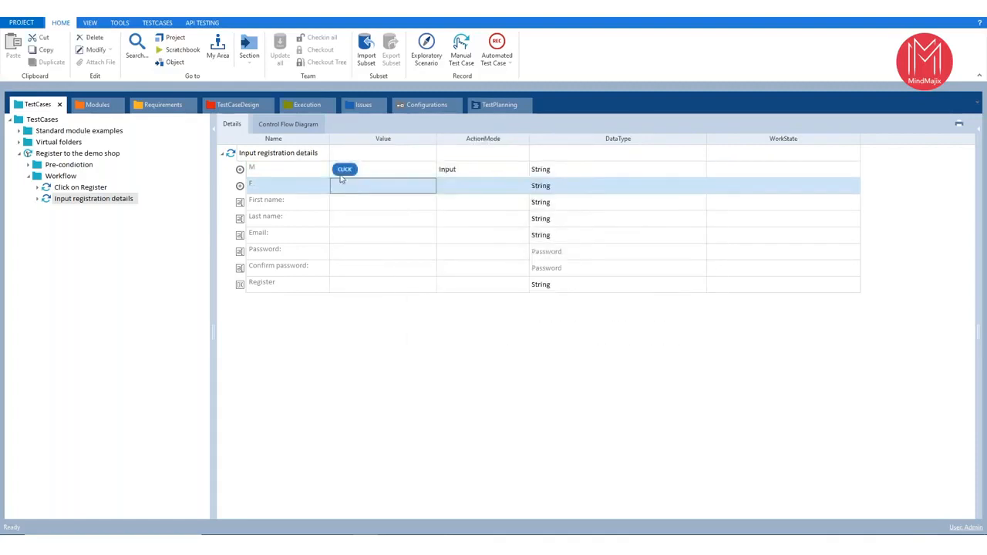
- Fill in the First name and Last name values with the customer's first and last name
left_click(345, 203)
left_click(345, 204)
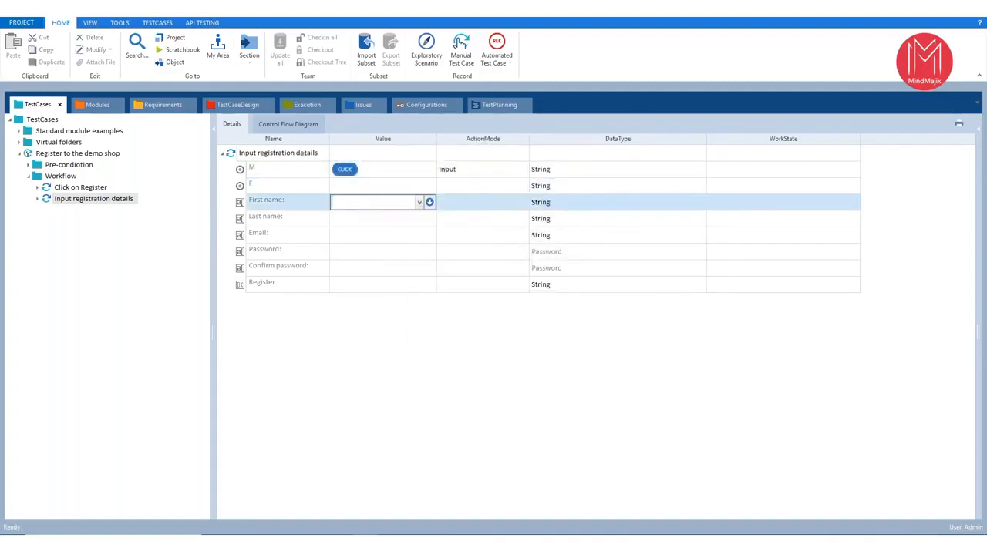
key("Return")
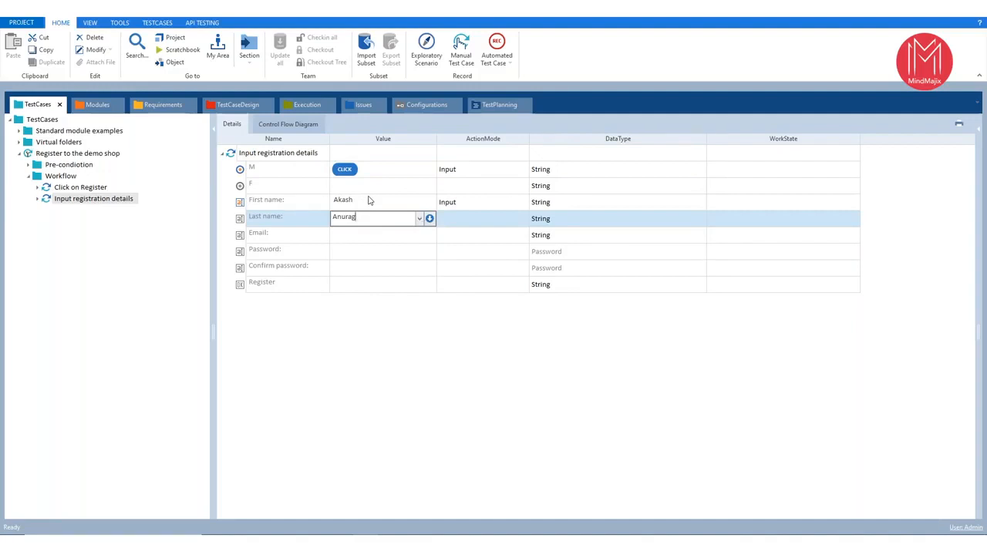
left_click(474, 205)
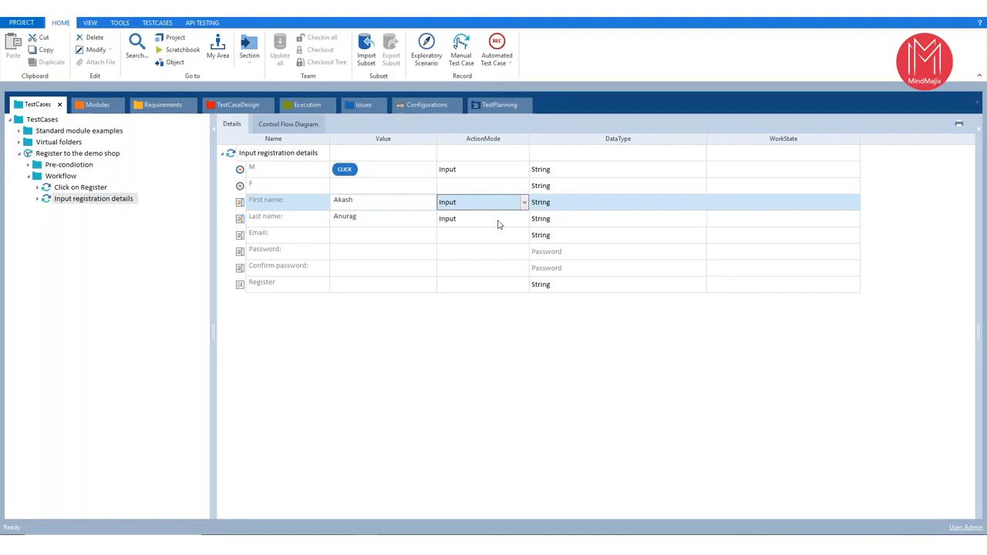
- Fill in the Email value of the Input registration details step with the customer's e-mail address
left_click(394, 237)
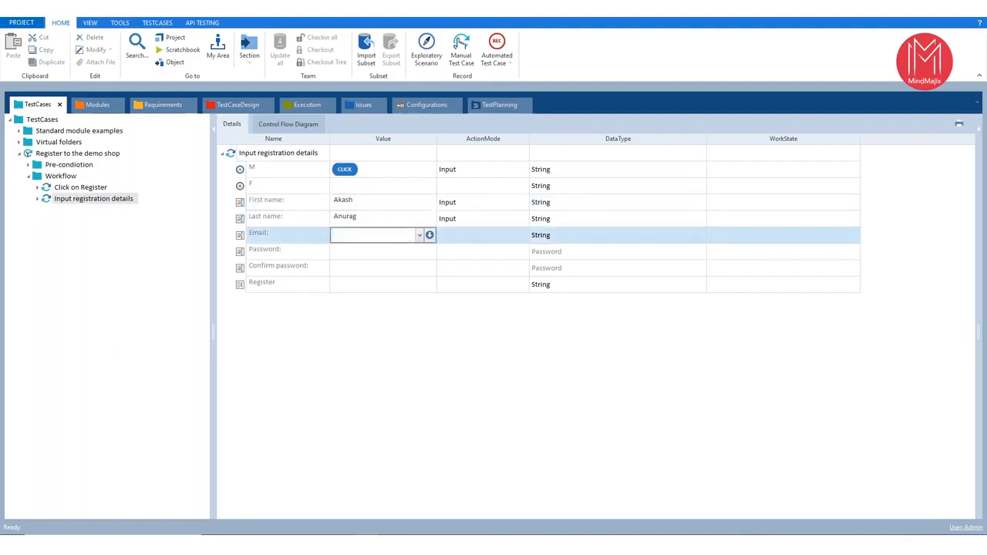
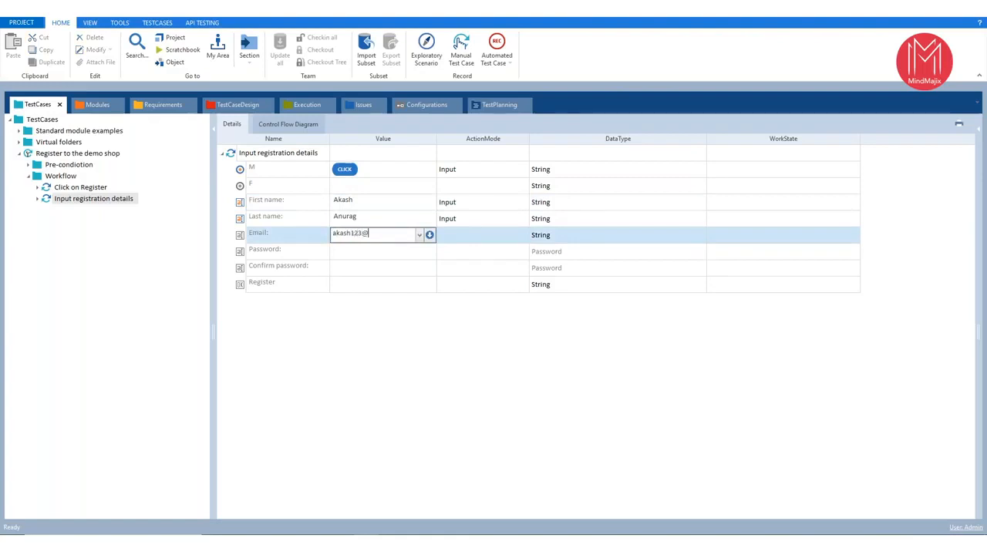
key("Return")
- Enter the account password as the Password and Confirm password values of the Input registration details step
left_click(381, 257)
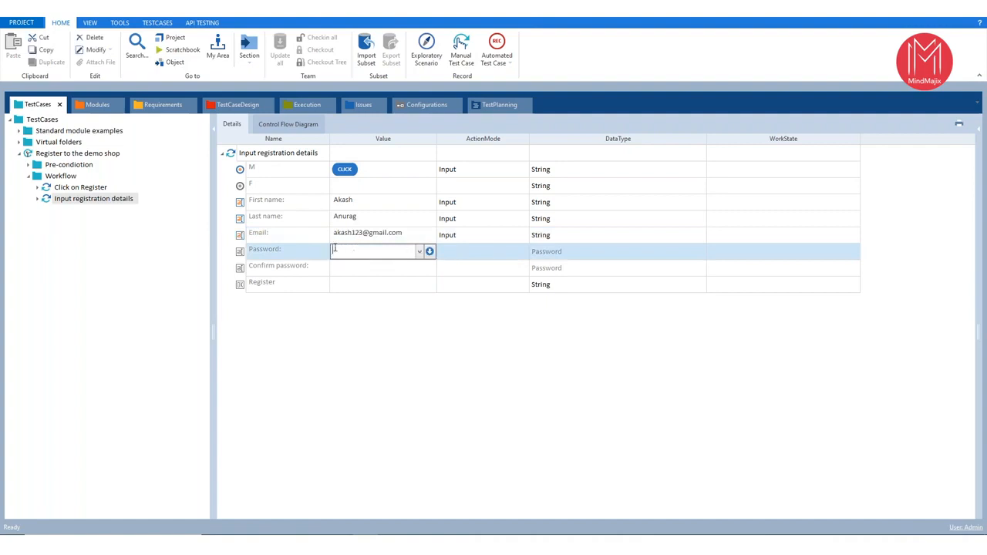
left_click(298, 252)
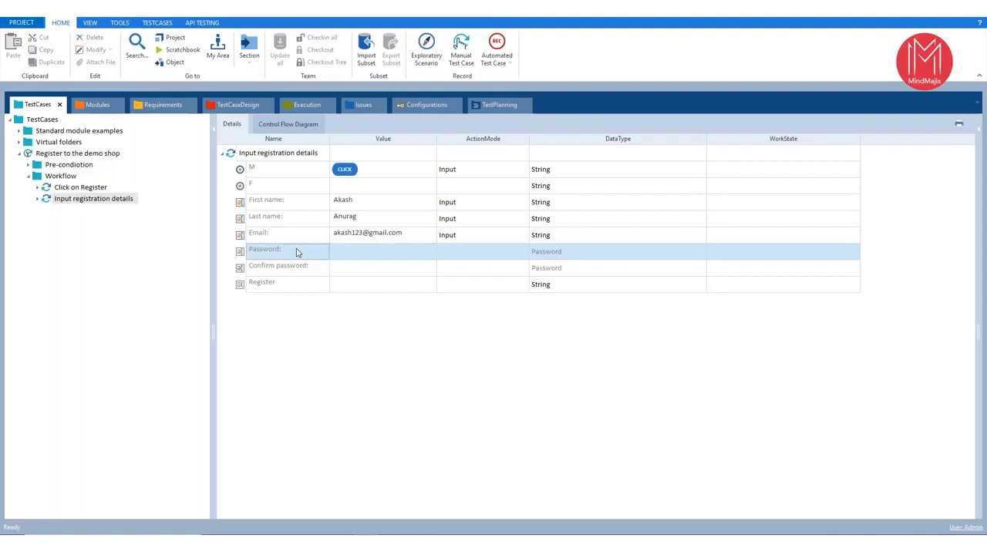
left_click(568, 256)
left_click(388, 256)
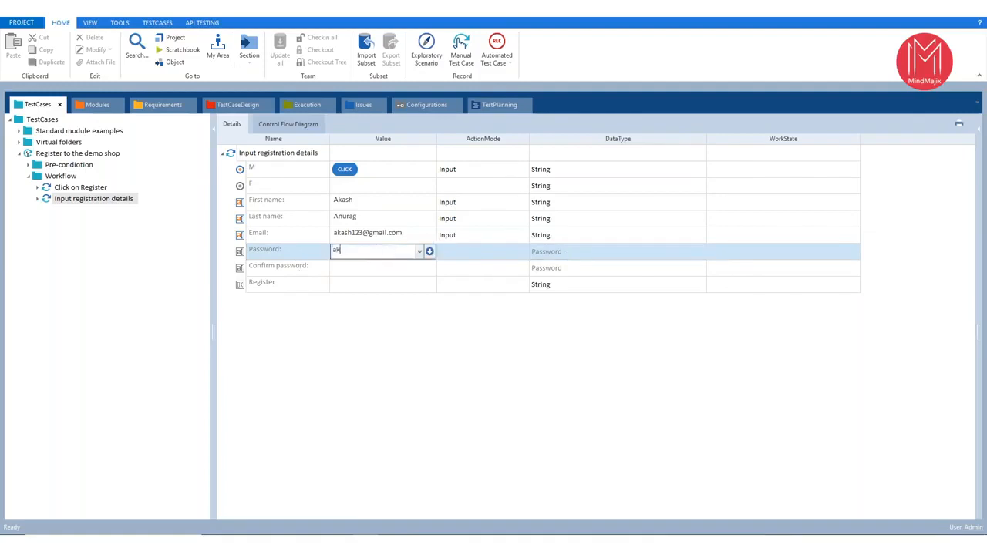
key("Return")
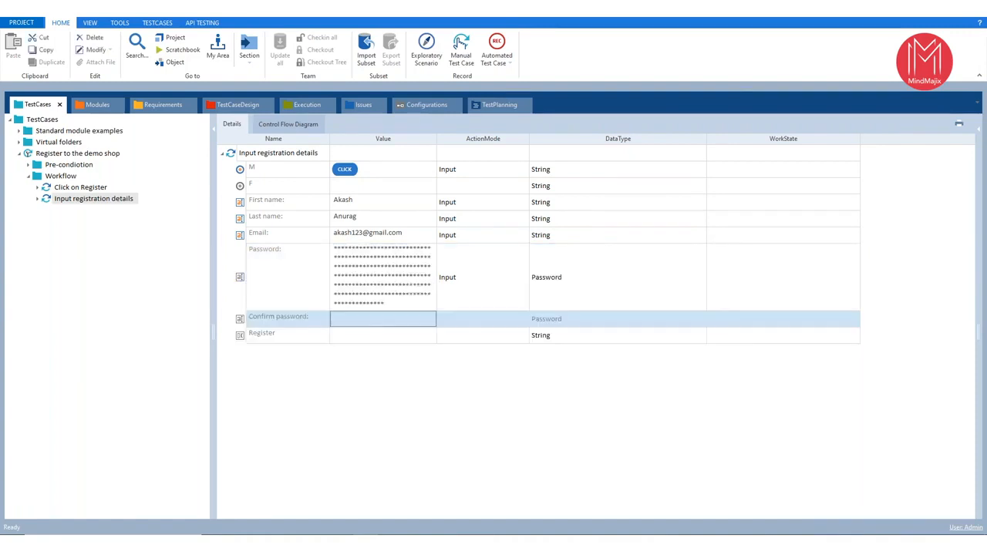
left_click(388, 320)
key("Return")
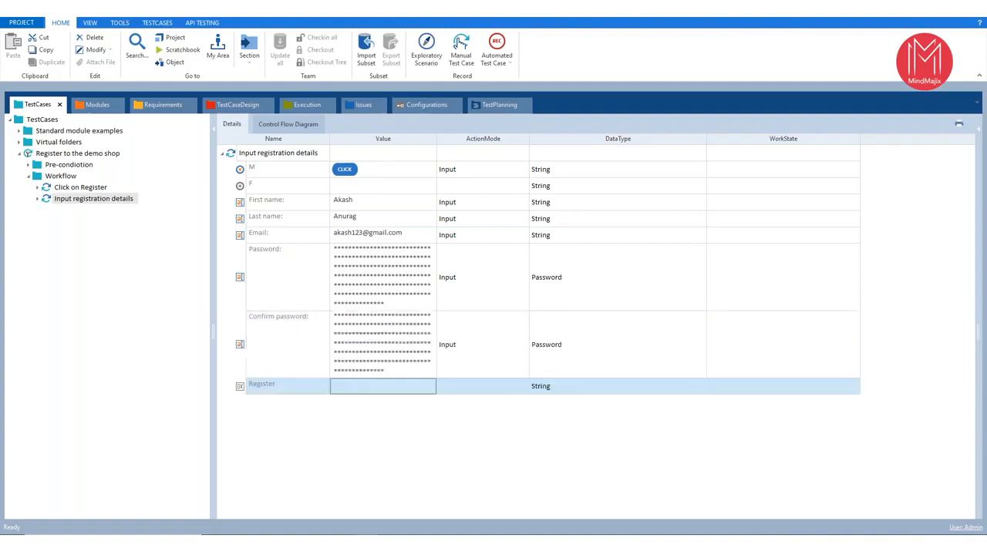
- Set the Register button's value to X in the Input registration details step
left_click(390, 389)
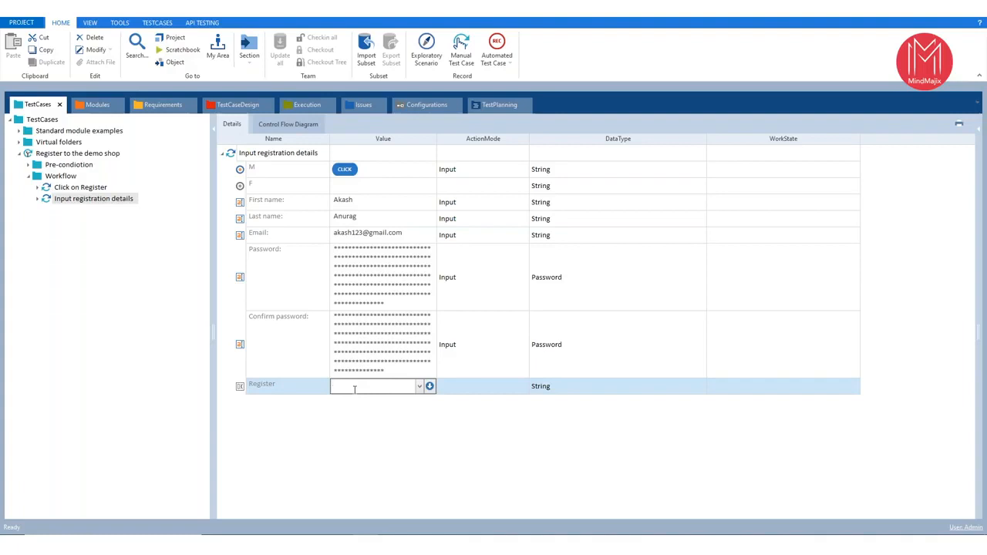
type("X")
key("Return")
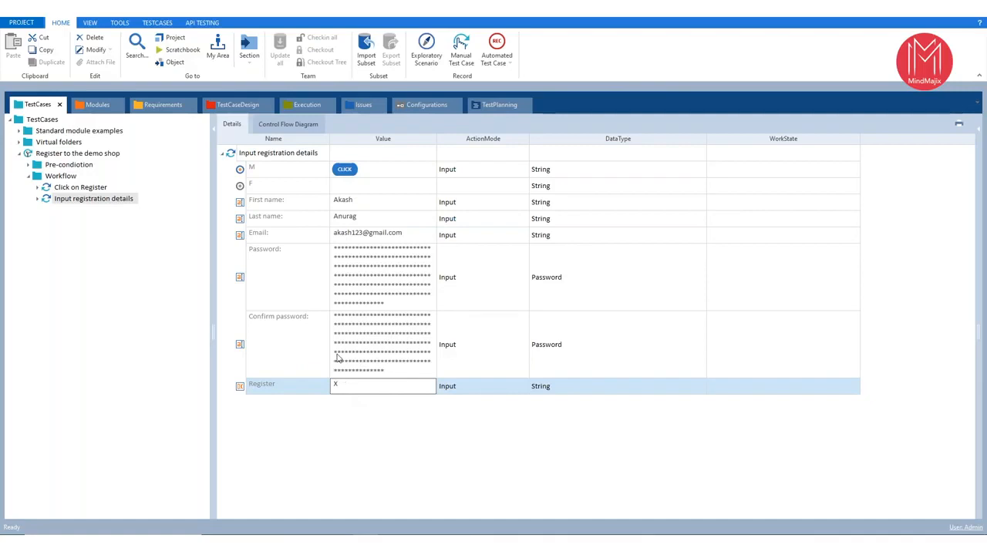
- Review the Register to the demo shop test case and the OpenUrl step in its Pre-condiotion folder
left_click(30, 179)
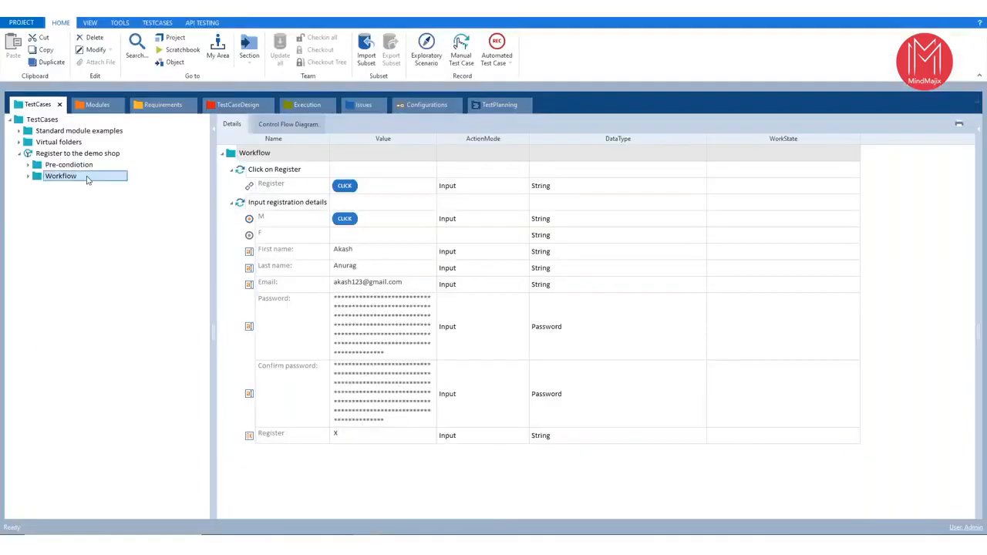
left_click(77, 153)
right_click(73, 153)
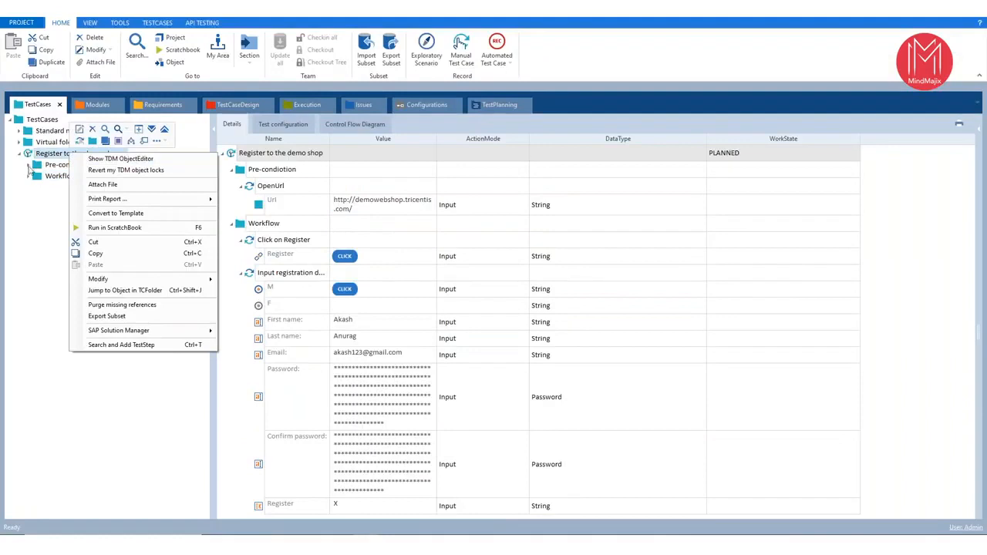
left_click(28, 165)
left_click(49, 177)
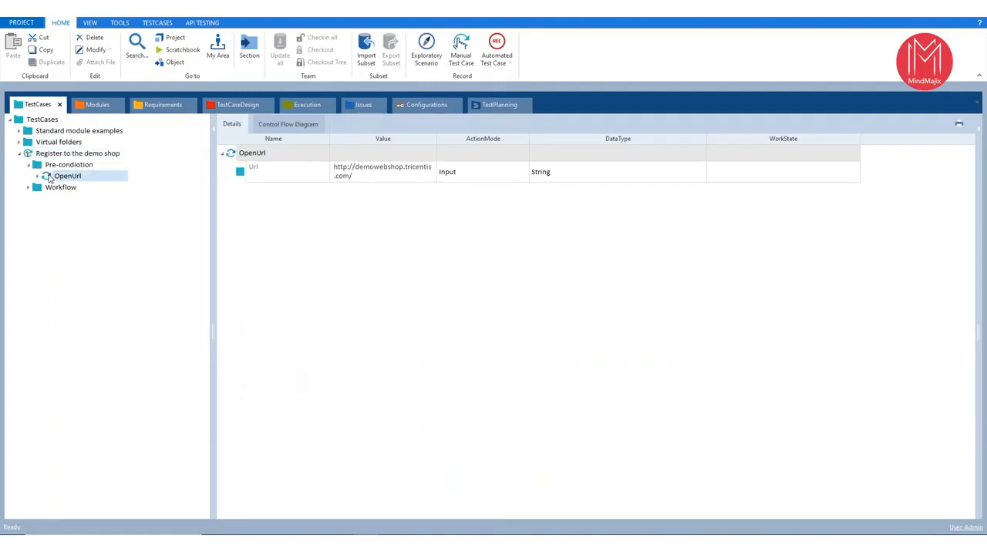
right_click(68, 176)
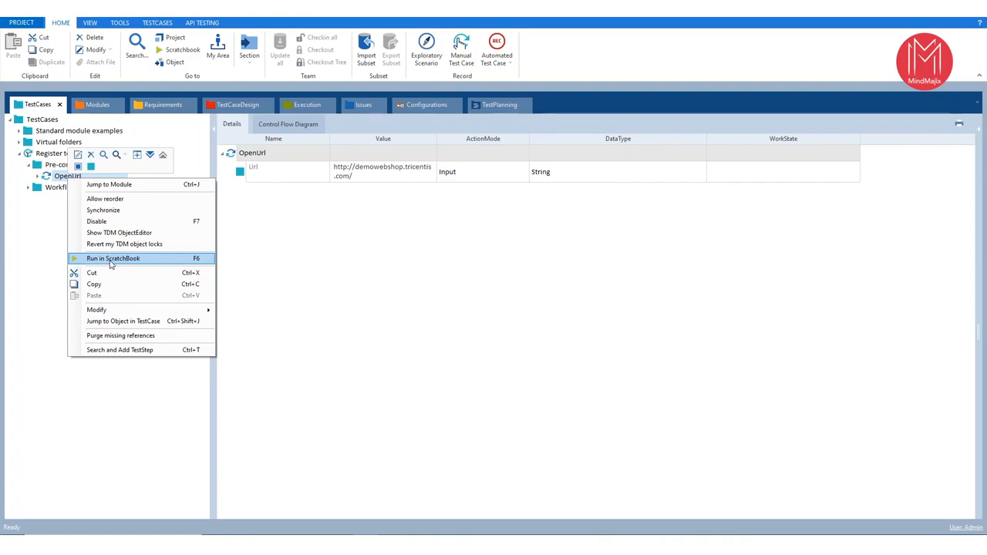
left_click(29, 165)
- Run the Register to the demo shop test case in ScratchBook and close the ScratchBook results on returning to Tosca
left_click(68, 155)
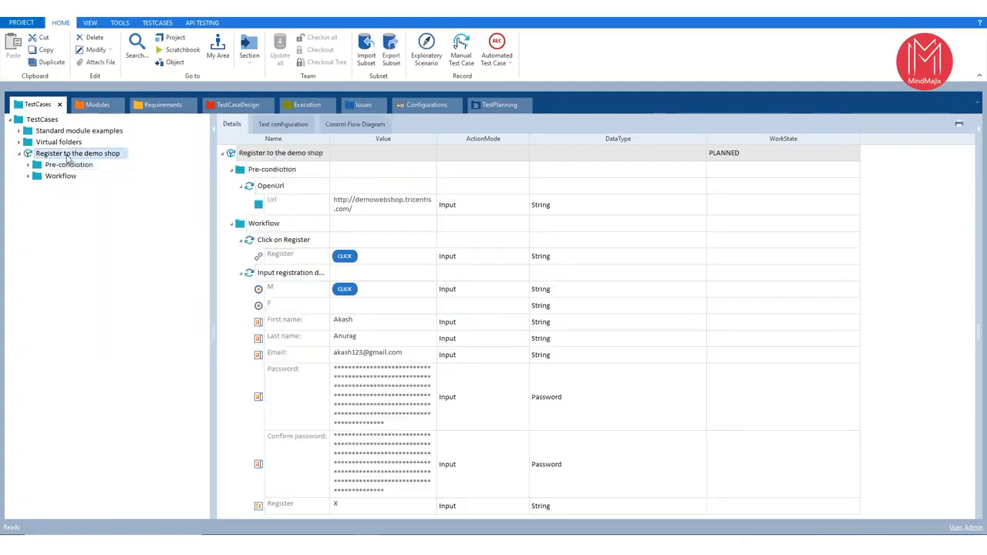
right_click(68, 154)
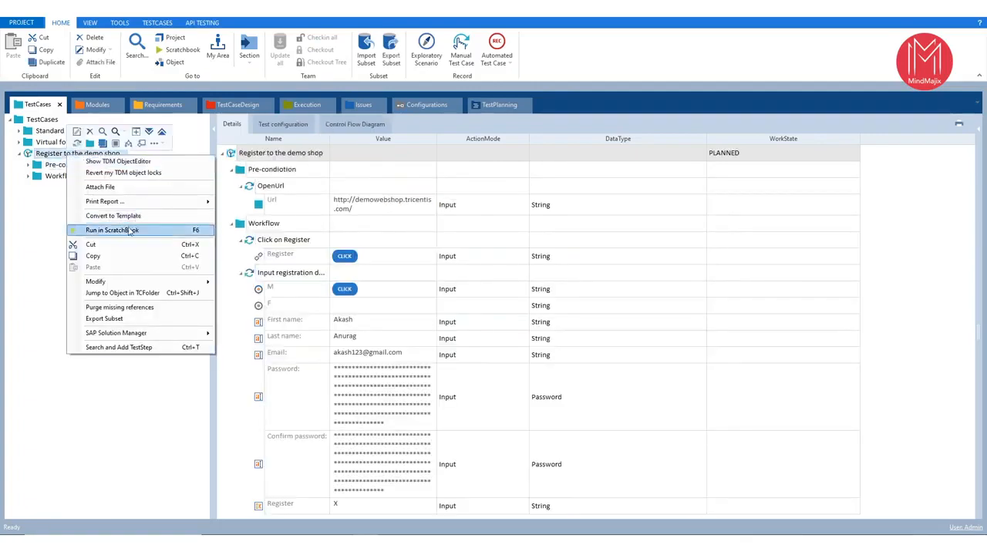
left_click(133, 230)
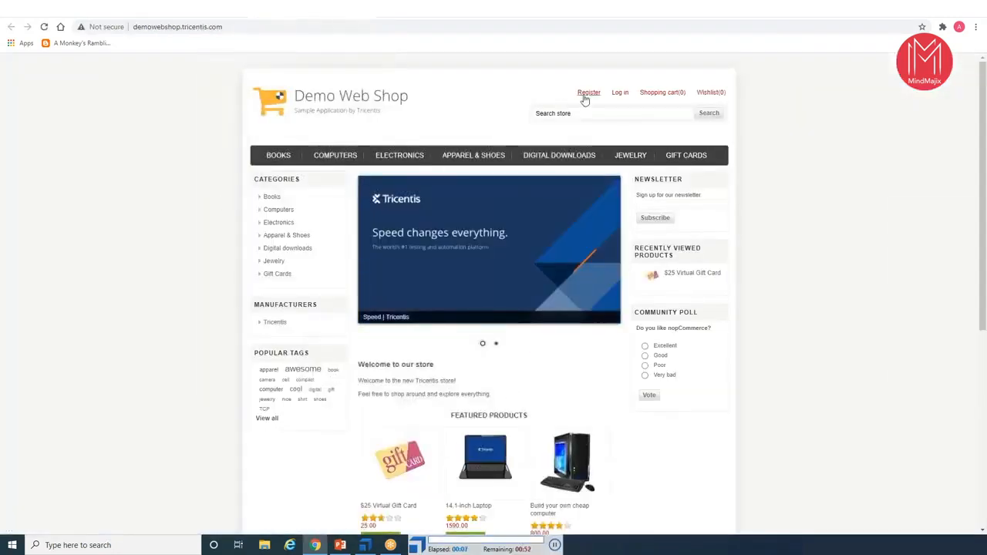
left_click(589, 93)
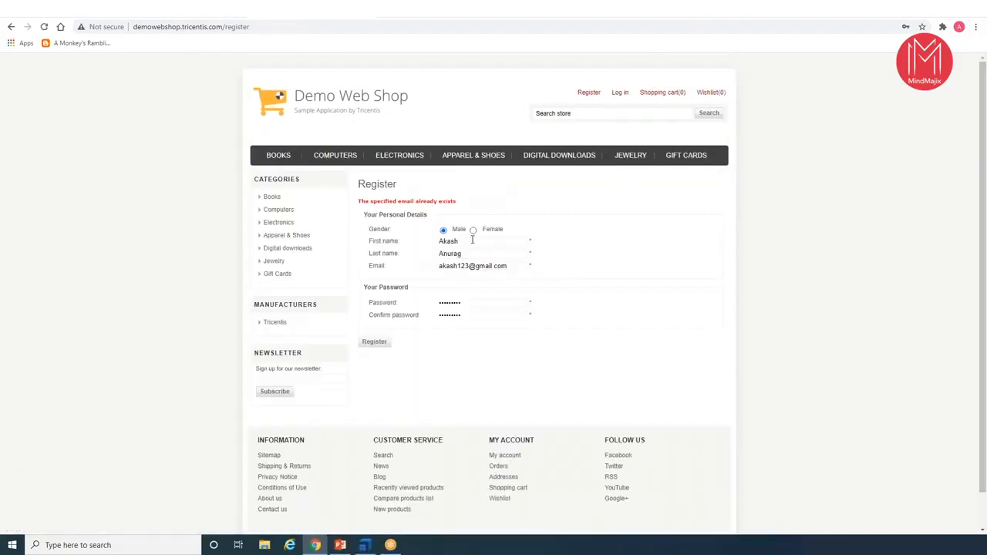
left_click(367, 546)
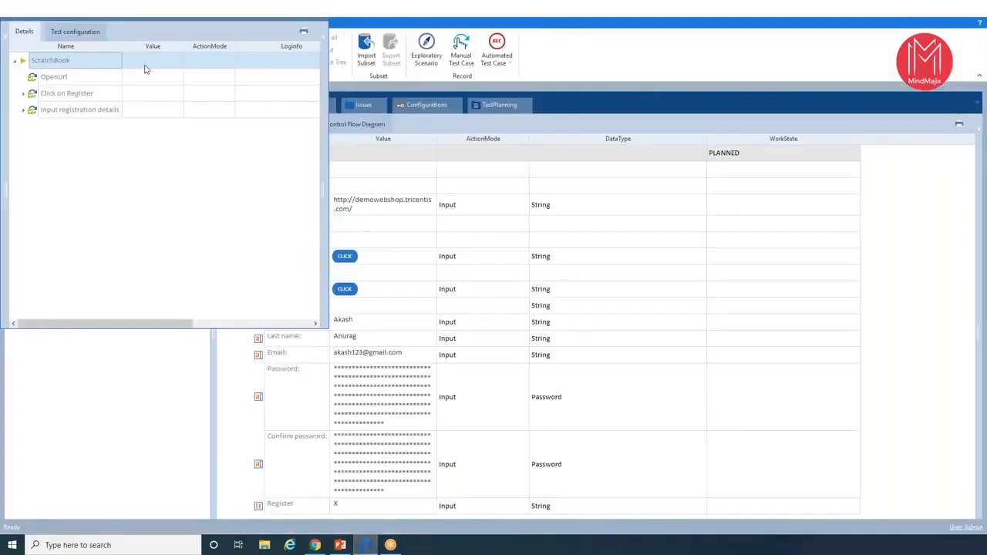
left_click(316, 16)
- Change the Email value of the Input registration details step to a different e-mail address by adding 56 before the @ sign
left_click(28, 176)
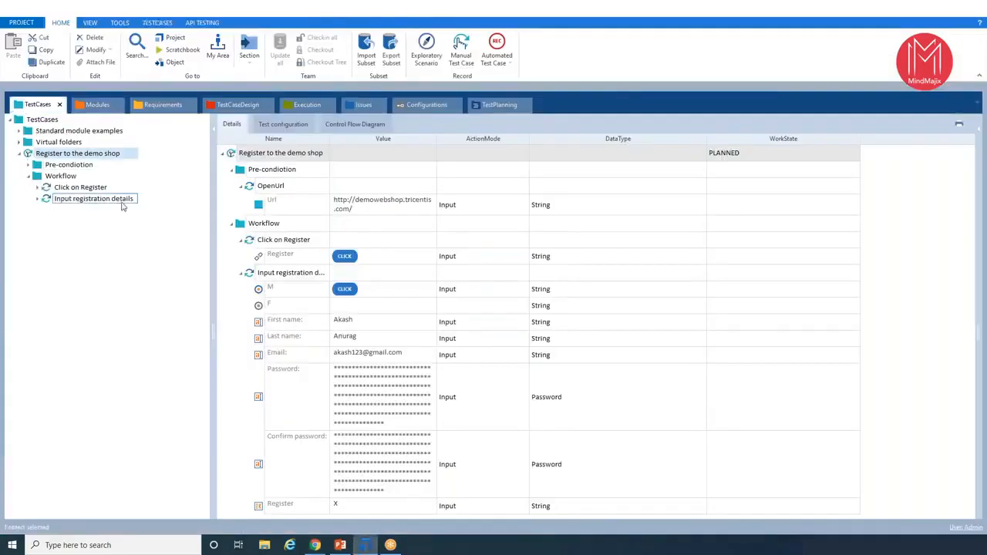
left_click(94, 198)
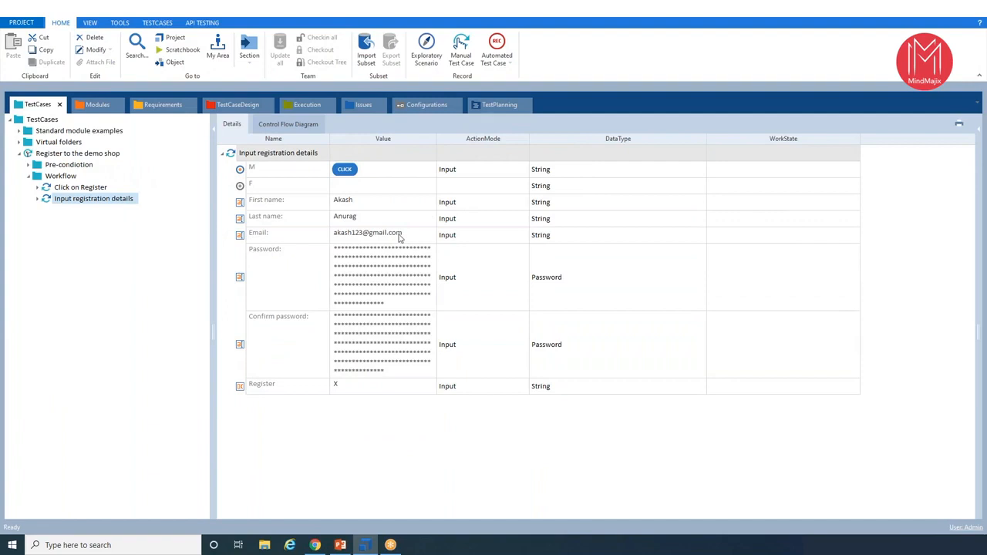
left_click(399, 233)
left_click(363, 232)
type("56")
left_click(140, 355)
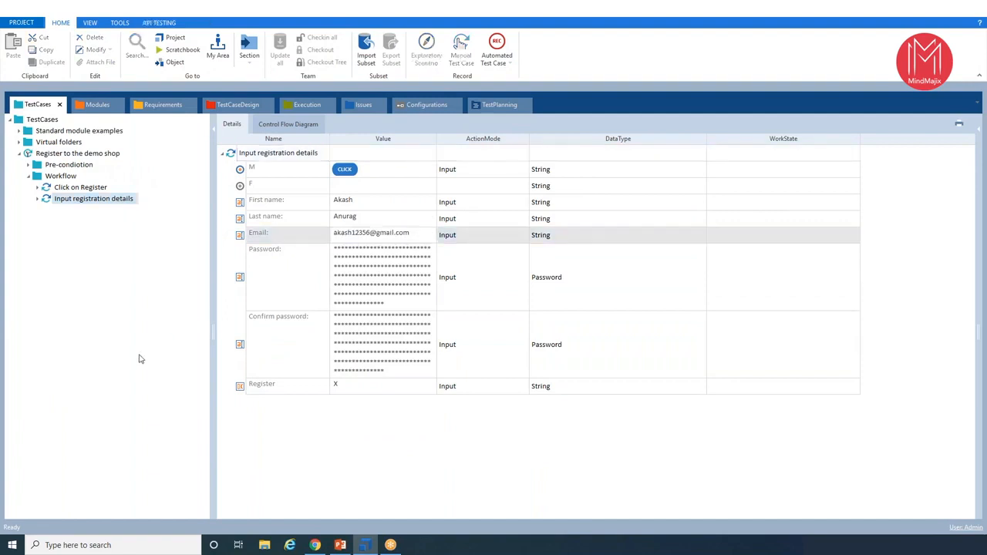
- Rerun the Register to the demo shop test case in ScratchBook and check the resulting registration page in Chrome
left_click(57, 153)
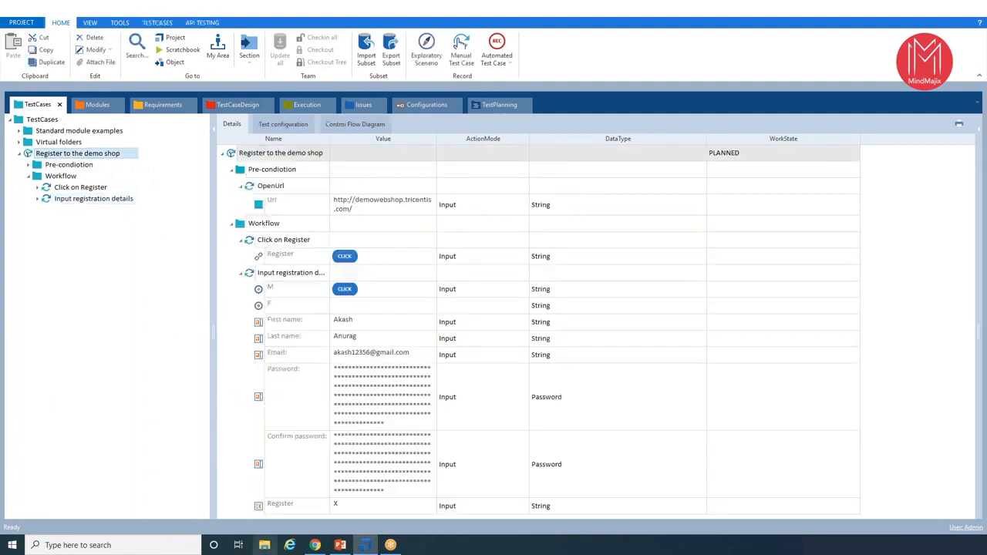
left_click(315, 545)
left_click(365, 545)
right_click(85, 157)
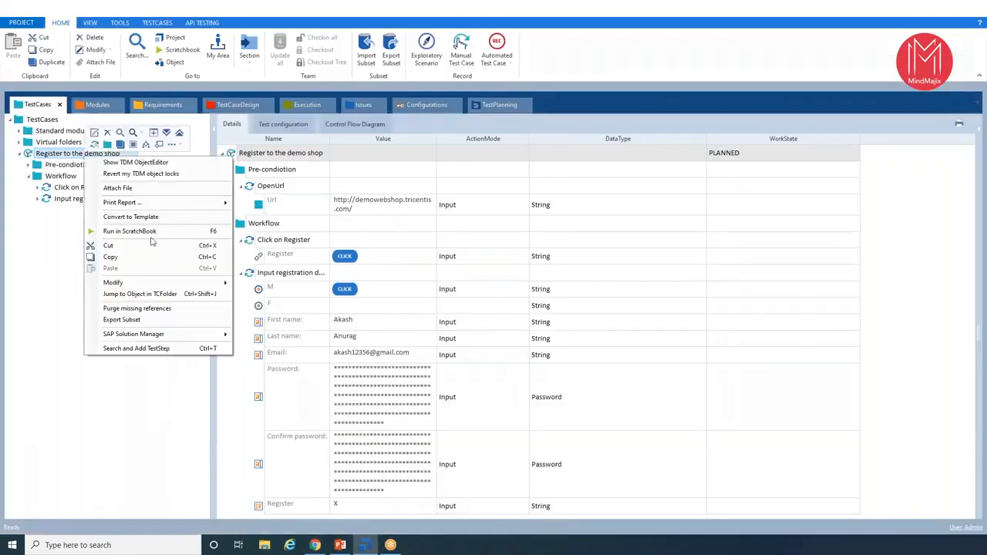
left_click(145, 230)
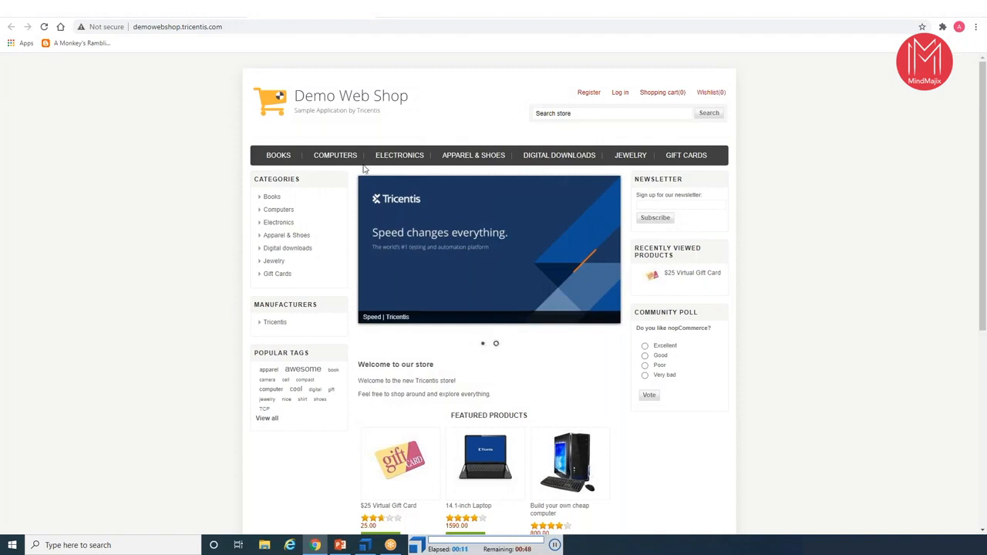
left_click(588, 93)
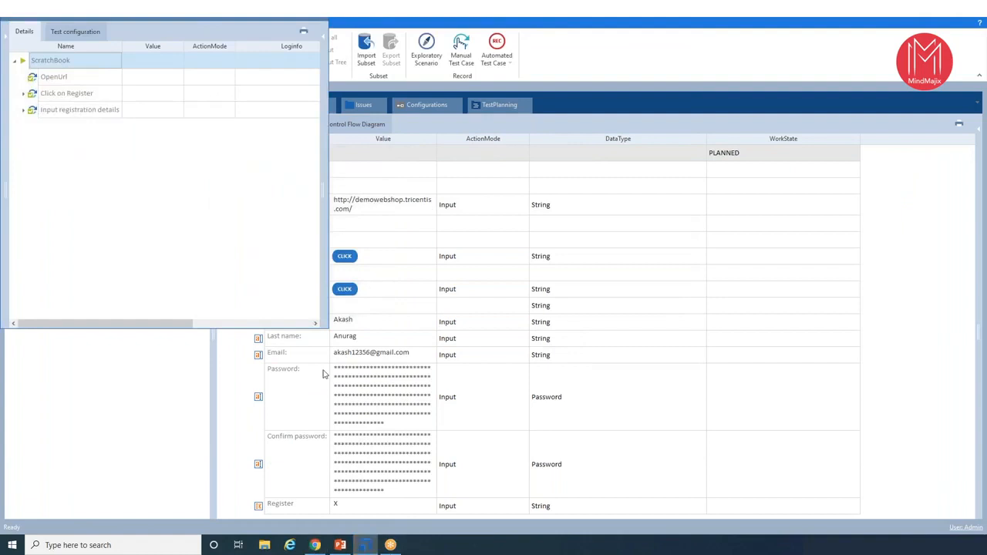
left_click(314, 546)
mouse_move(424, 197)
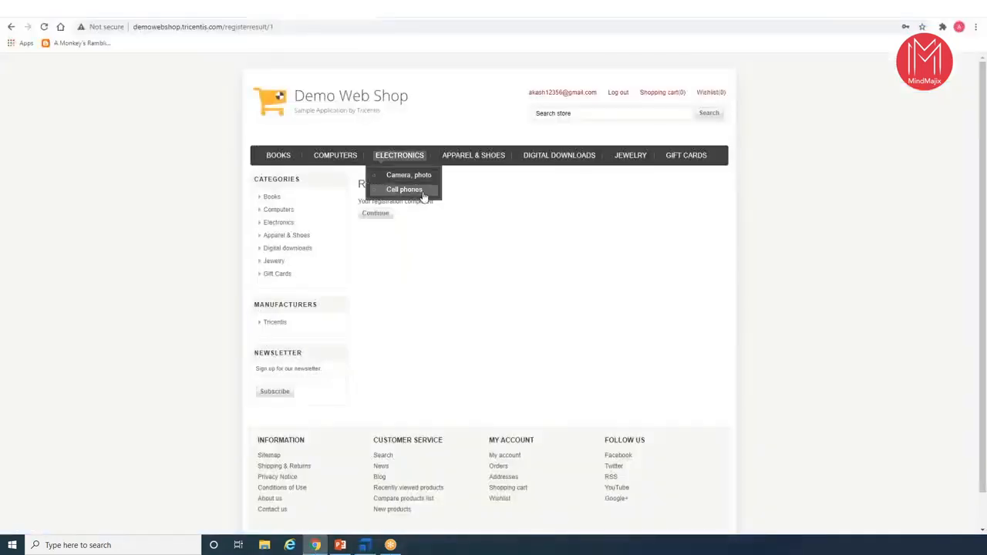
- Switch back to Tosca, and from the Modules root scan the Demo Web Shop. Register browser window with XScan
left_click(366, 545)
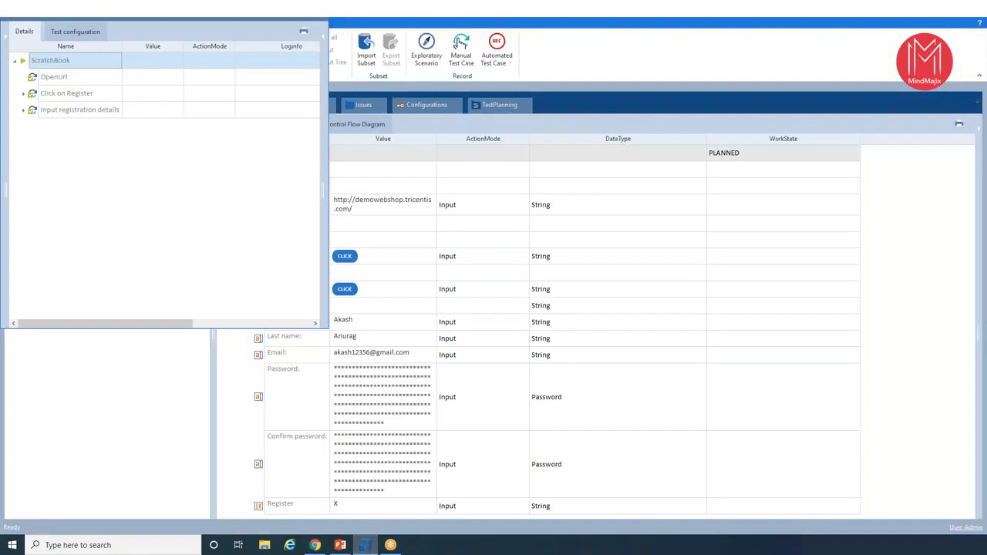
left_click(303, 31)
left_click(303, 44)
left_click(93, 105)
left_click(40, 120)
right_click(40, 119)
mouse_move(142, 182)
left_click(225, 181)
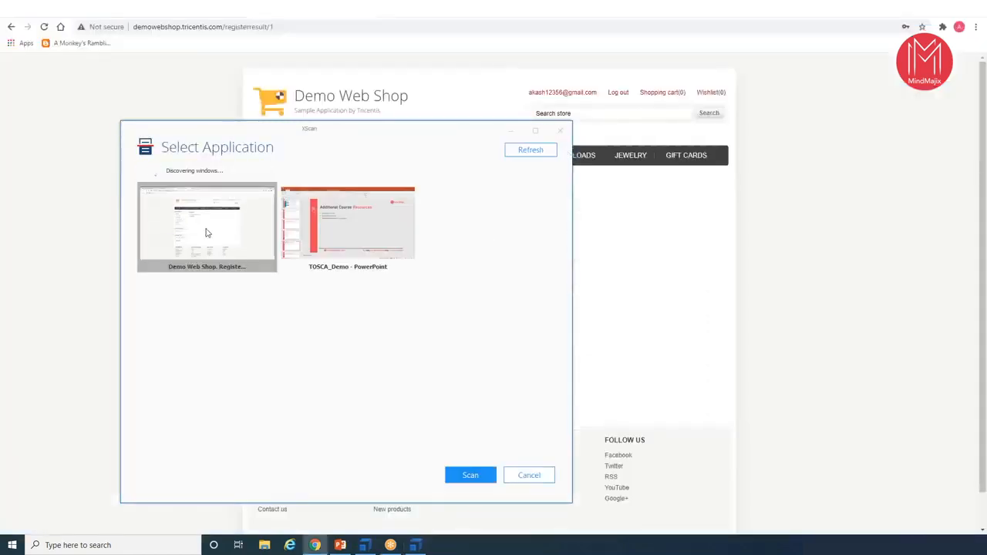
left_click(471, 476)
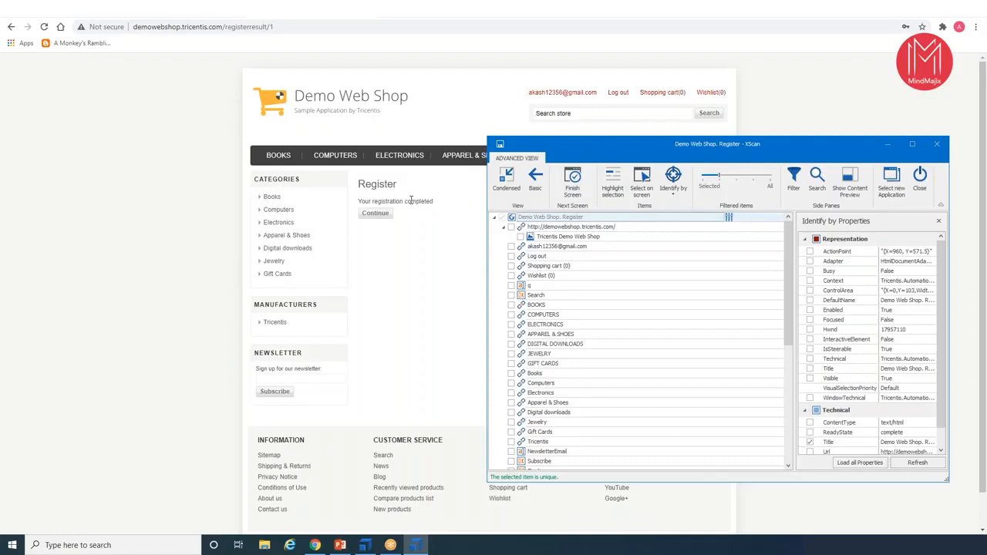
- Pick the "Your registration completed" text on the scanned page and add ClassName page-body to its identifying properties
left_click(639, 193)
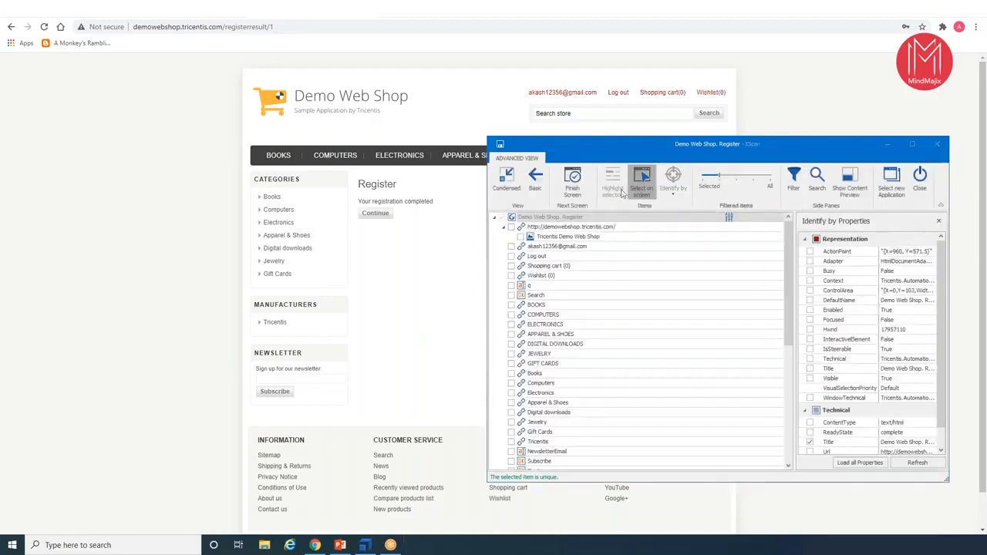
left_click(405, 205)
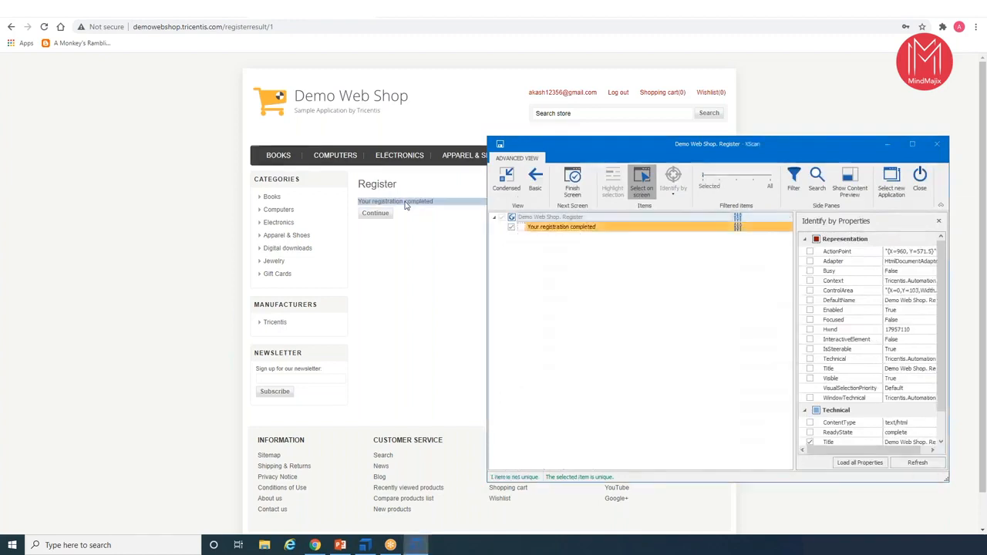
left_click(615, 228)
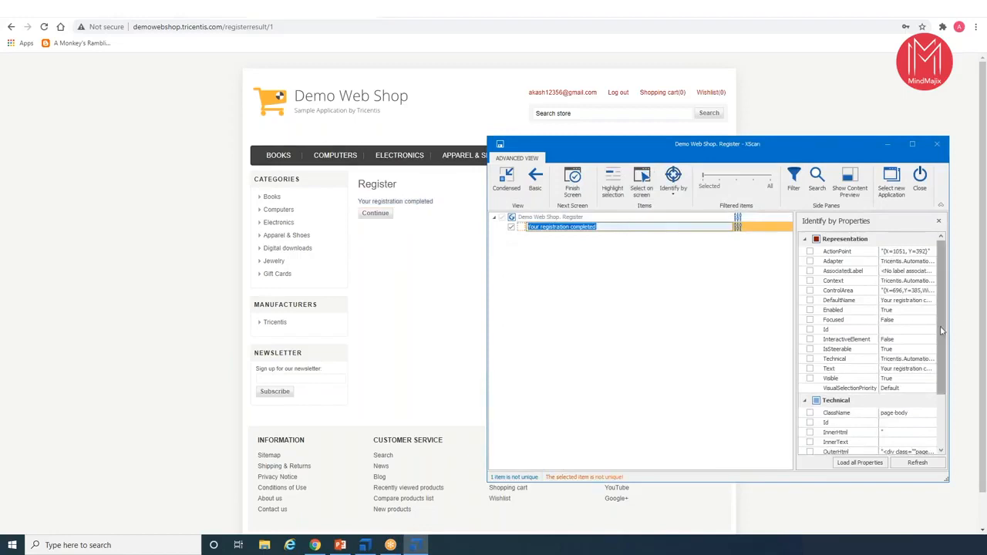
left_click_drag(943, 329, 943, 397)
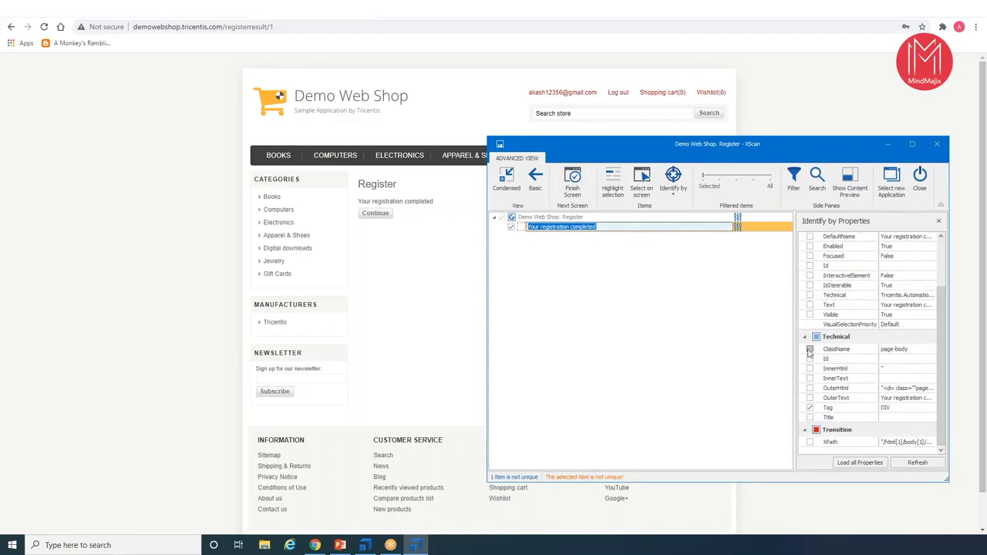
left_click(810, 349)
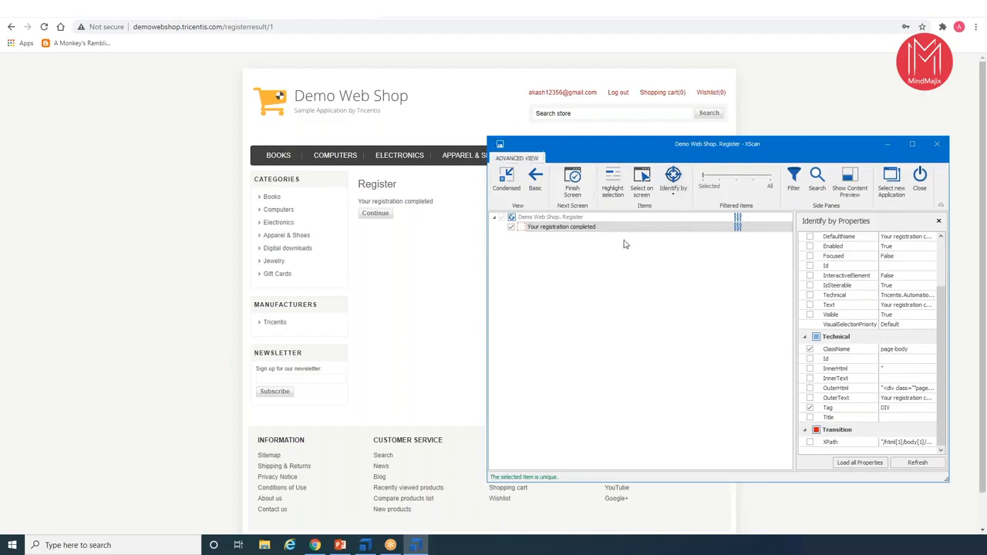
- Rename the scanned text control as Registration Success Message, and save the module before closing XScan
key("F2")
key("ctrl+a")
key("BackSpace")
type("Regi")
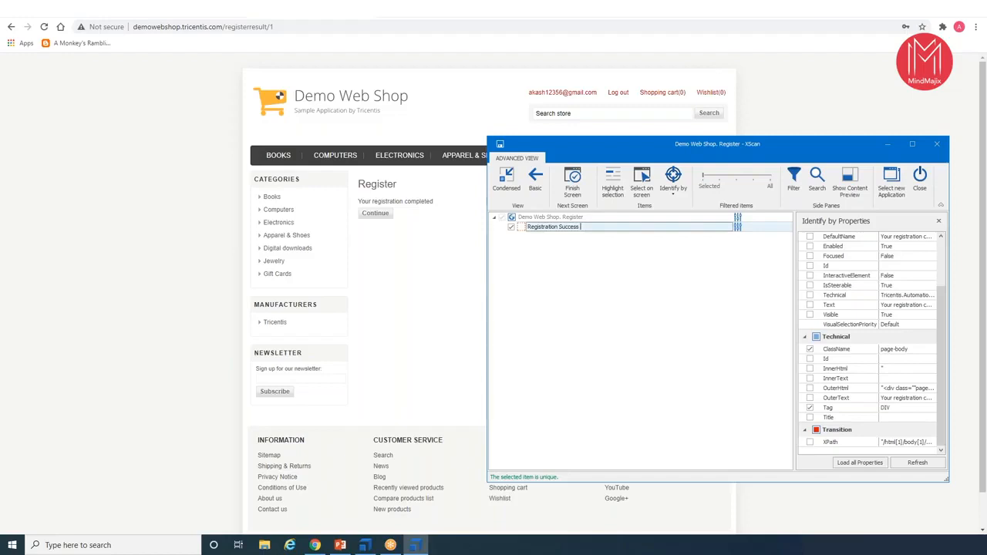
type("essage")
key("ctrl+s")
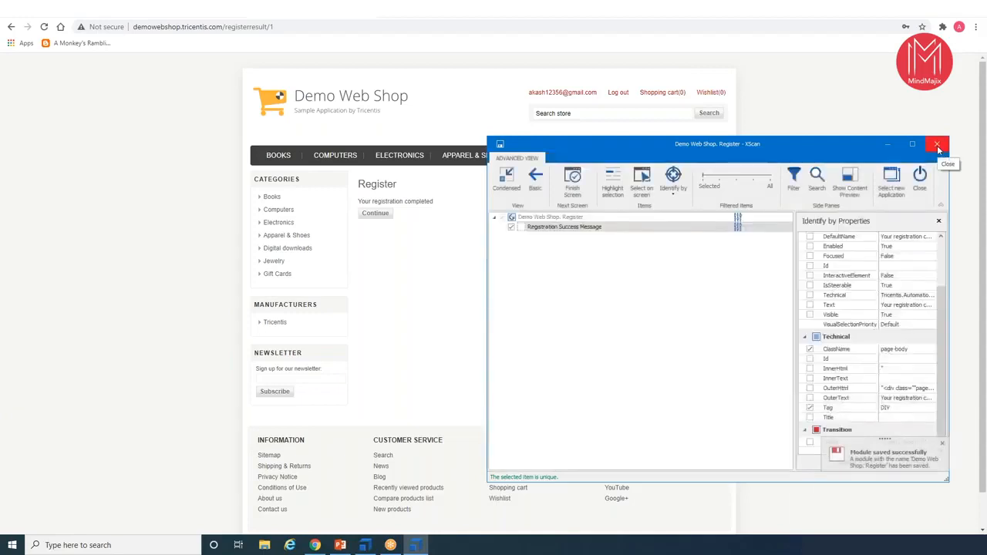
left_click(938, 146)
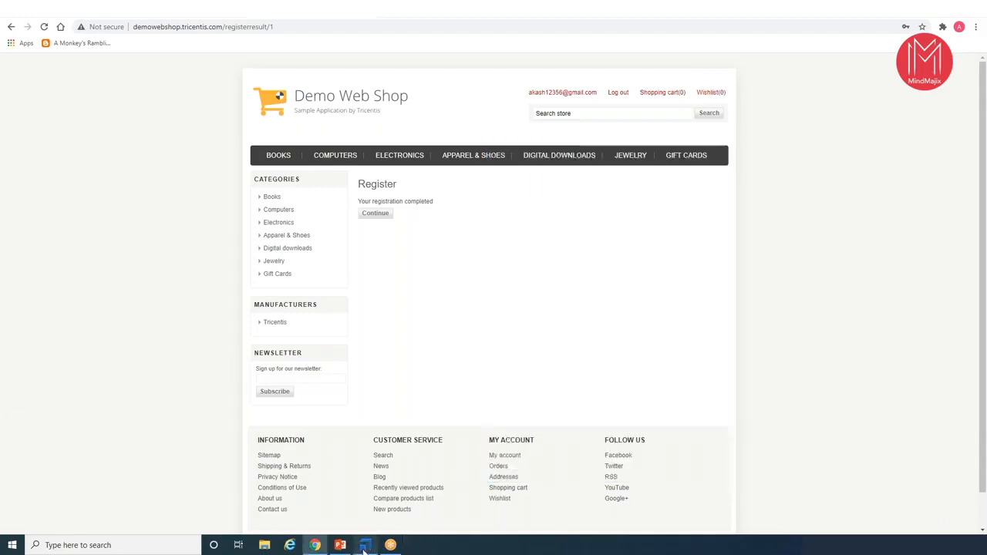
- Switch to Tosca and add the Demo Web Shop. Register module as a test step in the Workflow folder of Register to the demo shop
left_click(366, 545)
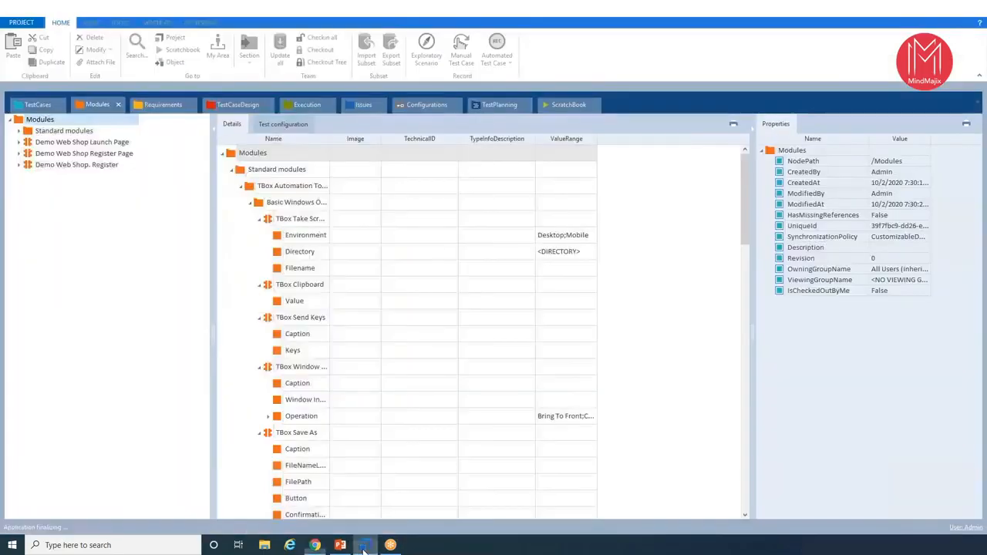
left_click(29, 167)
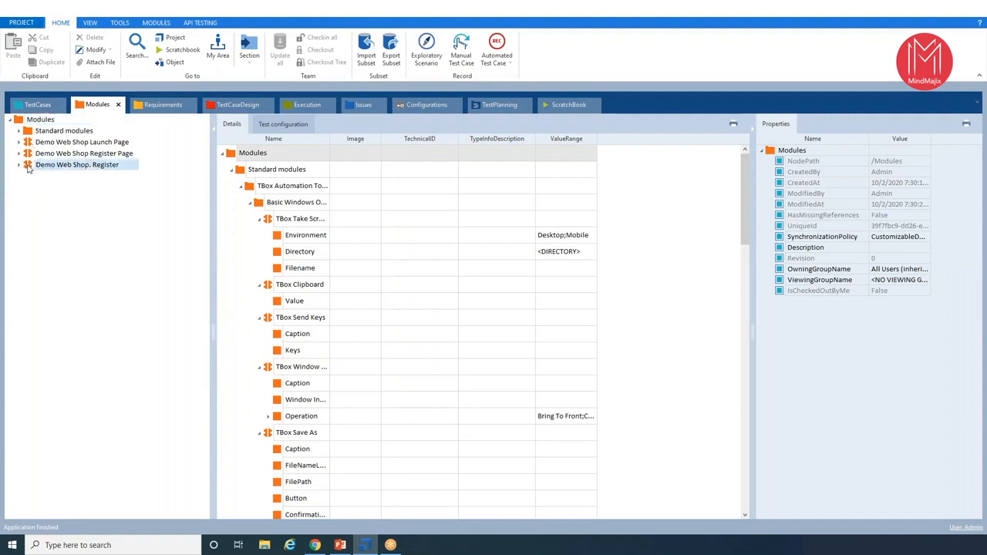
left_click_drag(29, 167, 55, 181)
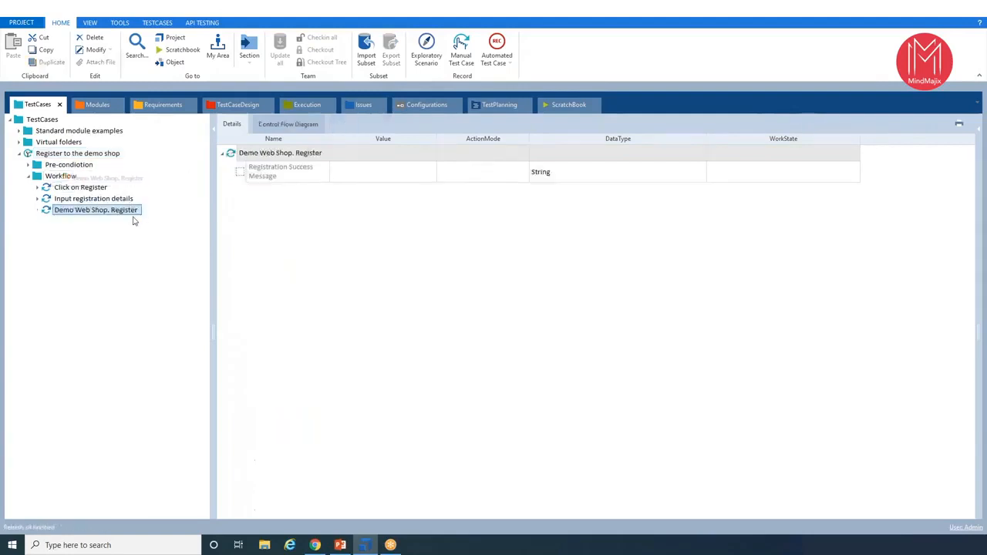
left_click(290, 176)
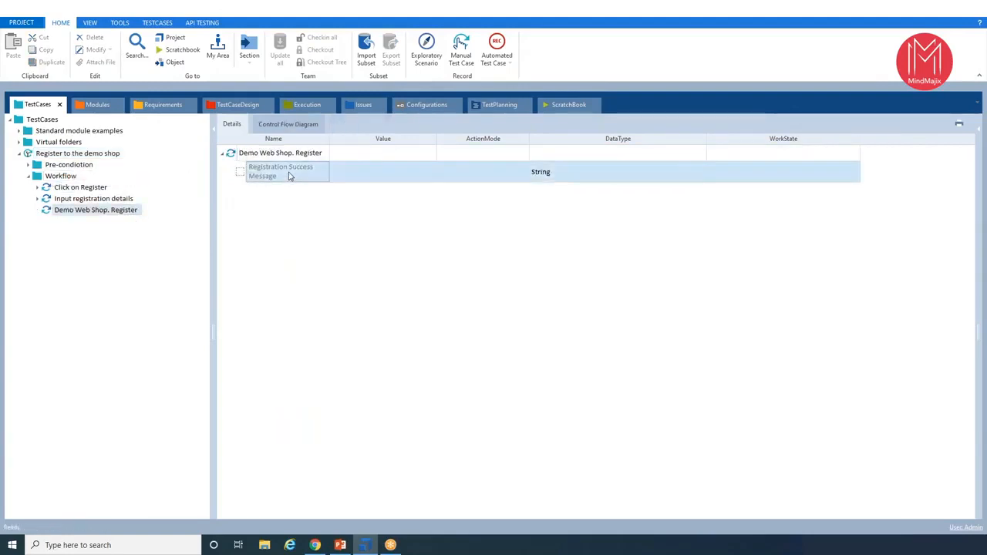
- Copy the "Your registration completed" text from the registration page in Chrome and return to Tosca
left_click(314, 545)
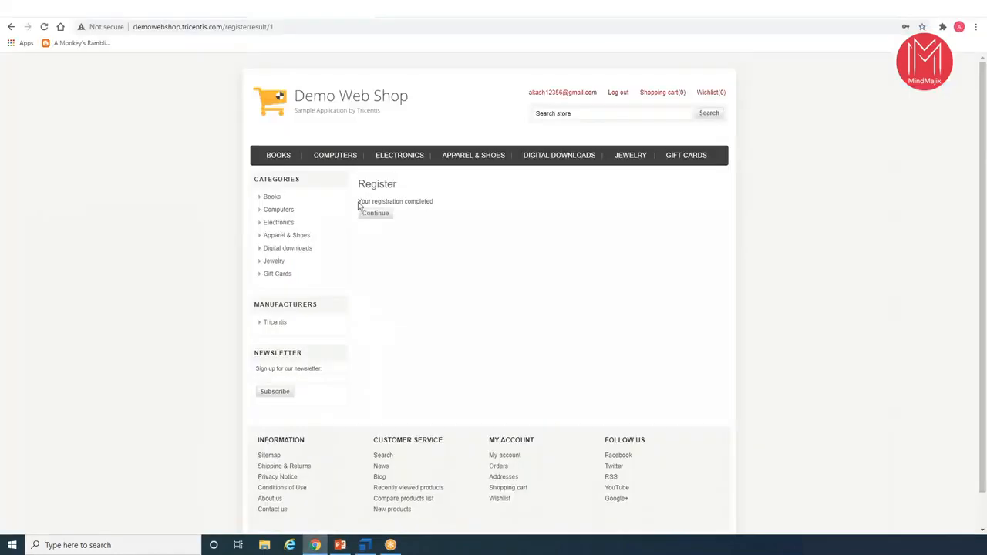
left_click_drag(359, 200, 436, 205)
key("ctrl+c")
left_click(365, 545)
- Set the Registration Success Message value to the InnerText property with the copied text "Your registration completed"
left_click(369, 177)
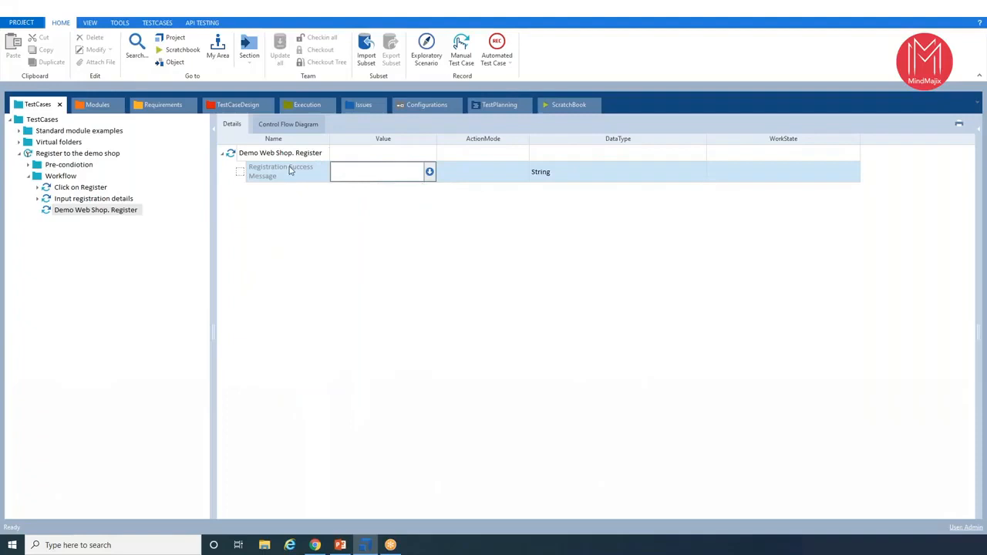
left_click(429, 171)
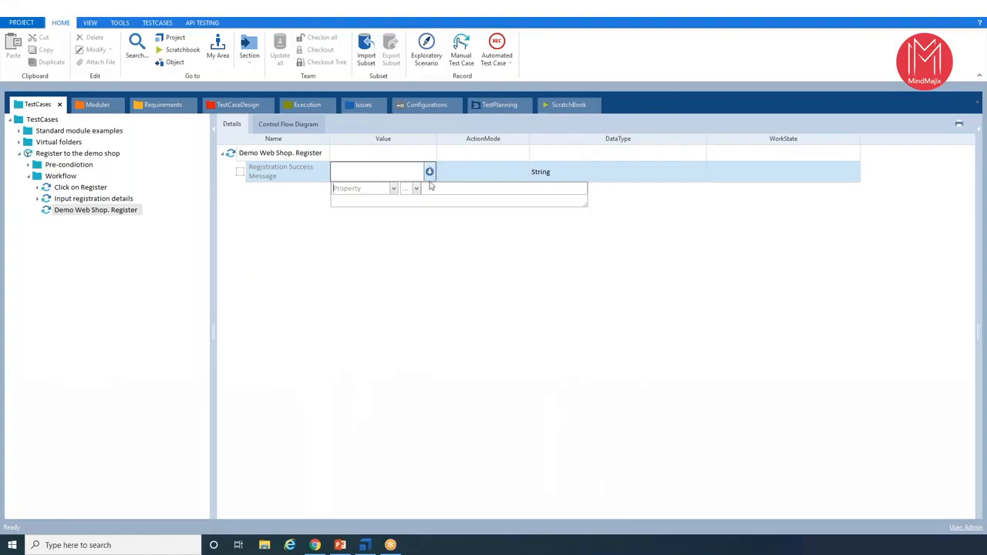
left_click(434, 227)
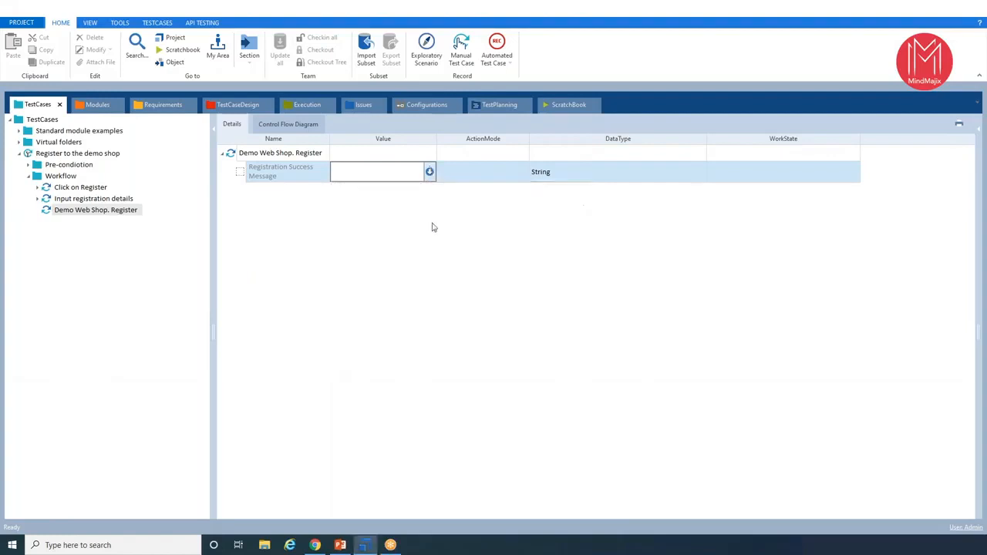
left_click(269, 179)
left_click(426, 176)
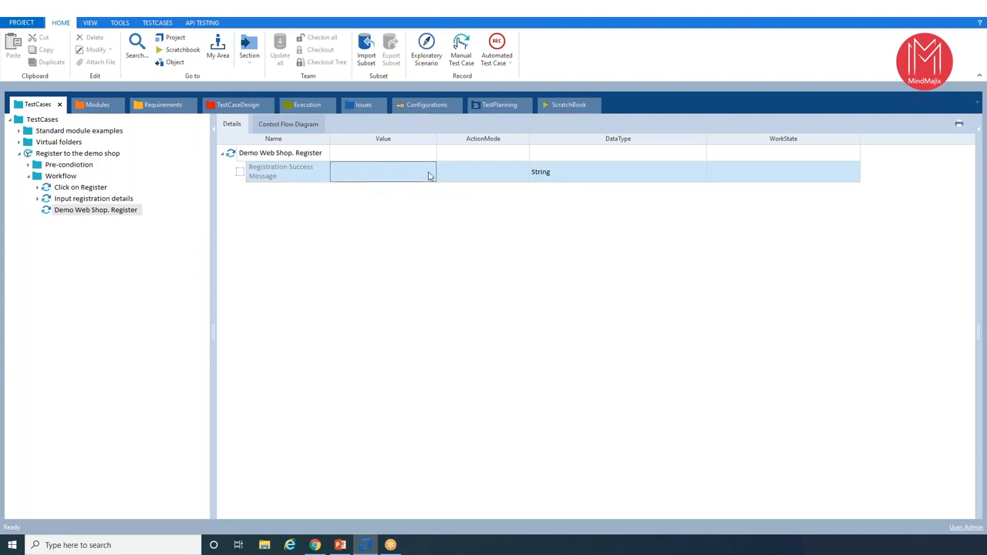
left_click(429, 174)
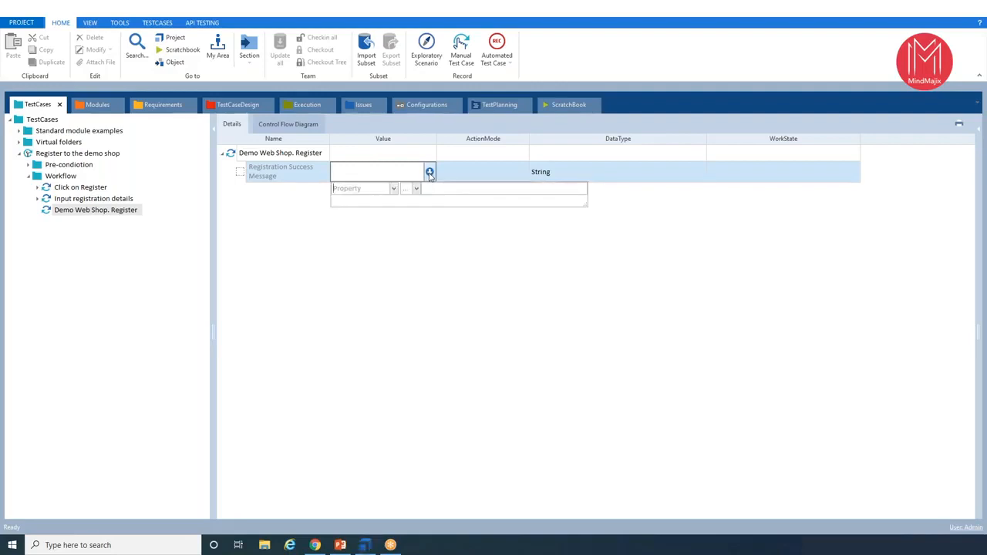
left_click(358, 190)
left_click(435, 191)
left_click(392, 190)
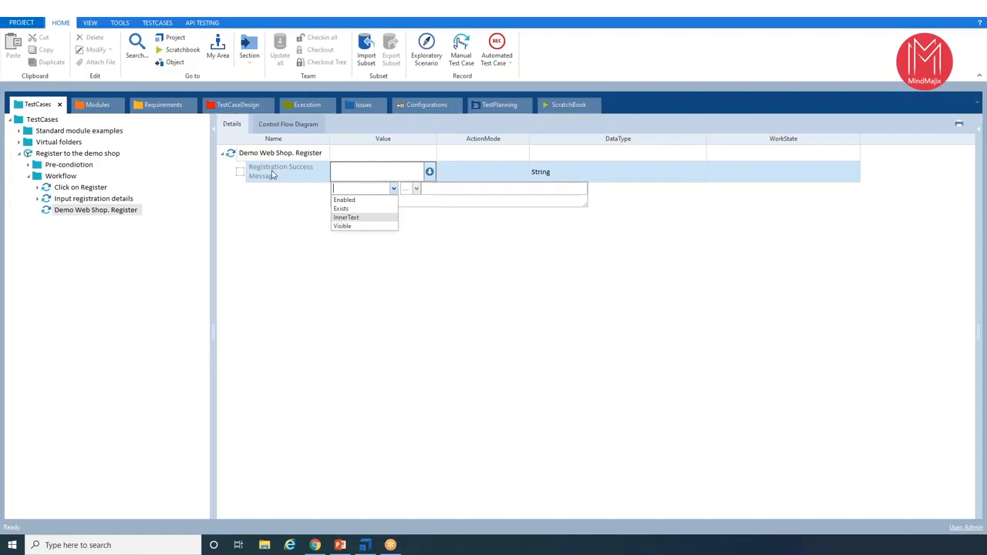
left_click(368, 222)
left_click(442, 186)
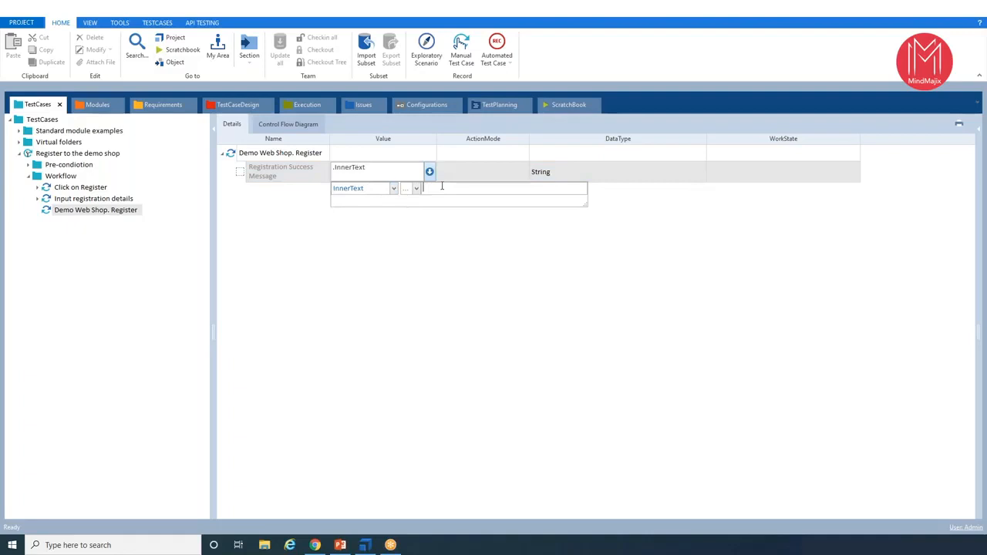
key("ctrl+v")
left_click(472, 235)
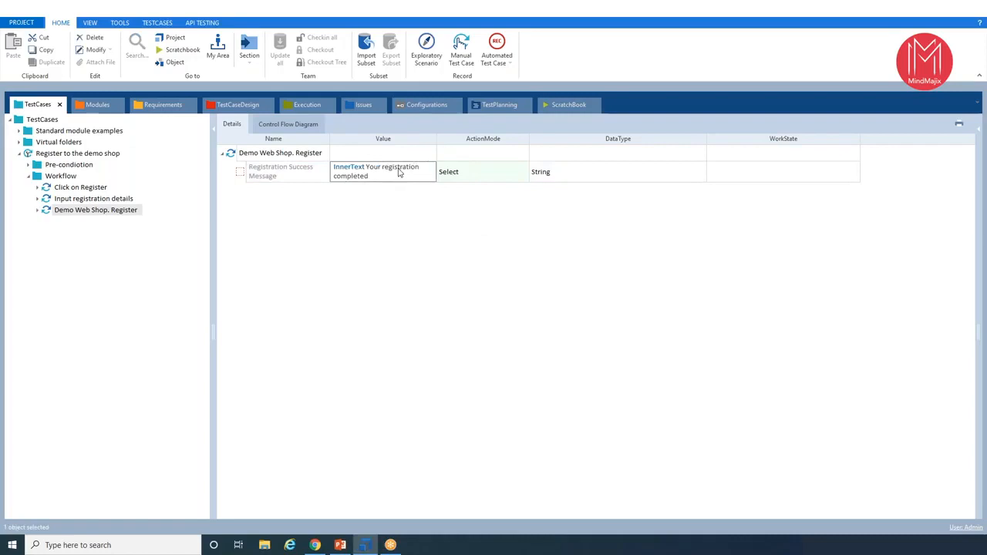
- Set the action mode of Registration Success Message to Verify in the Demo Web Shop. Register test step
left_click(511, 175)
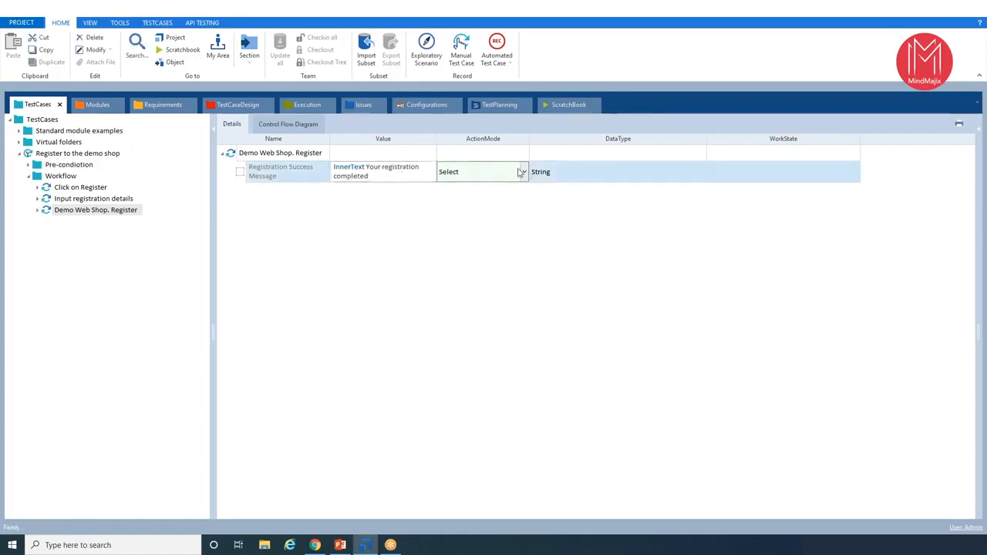
left_click(522, 172)
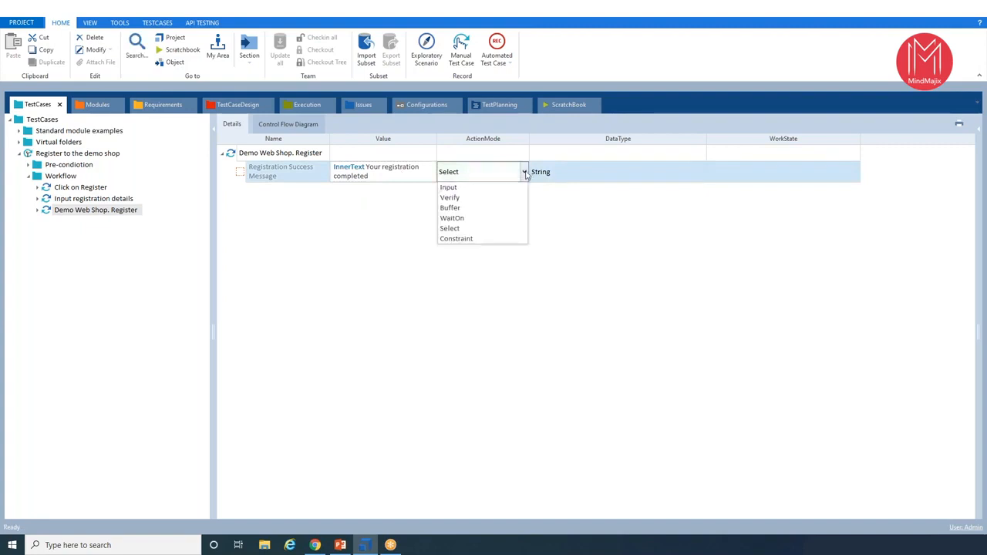
left_click(450, 198)
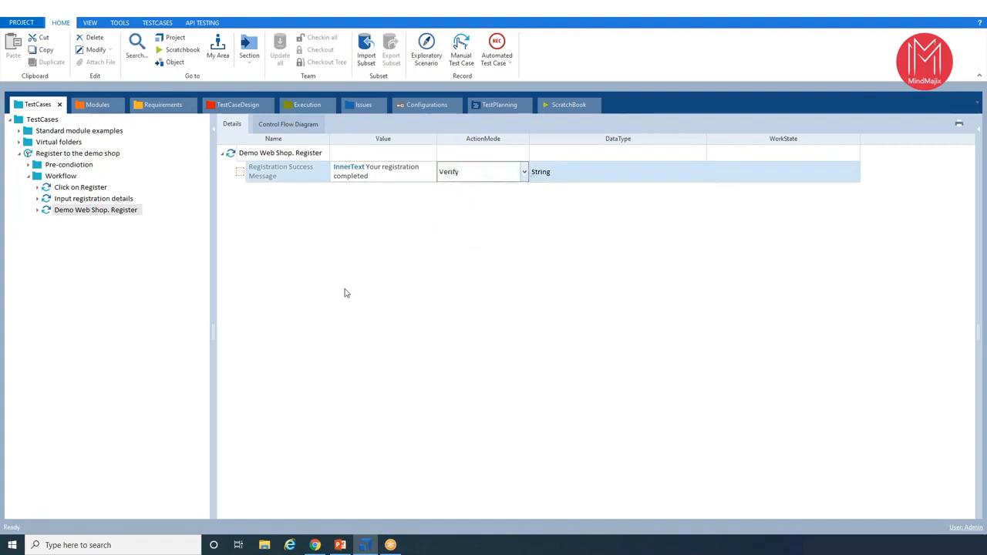
left_click(67, 212)
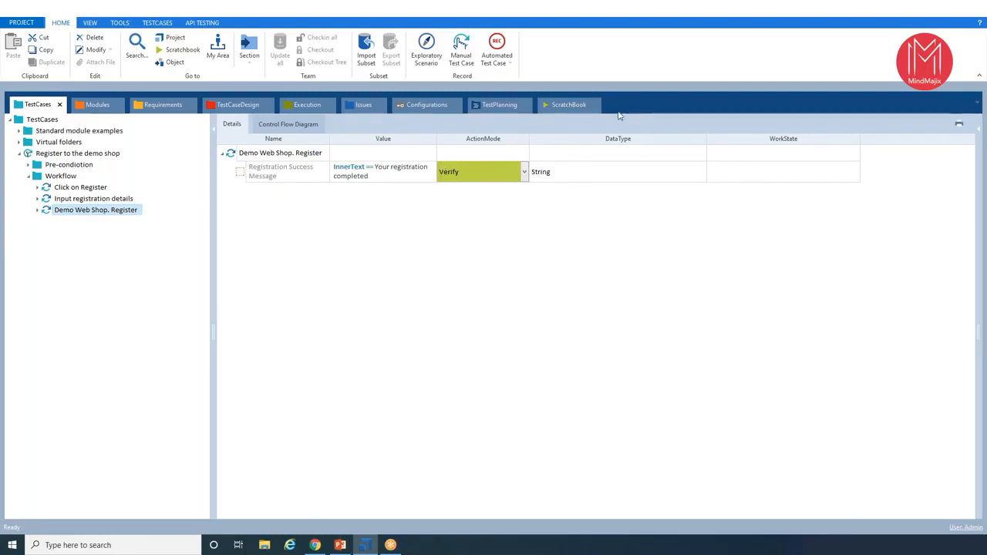
- Review the previous ScratchBook results, expanding the Click on Register and Input registration details steps
left_click(567, 106)
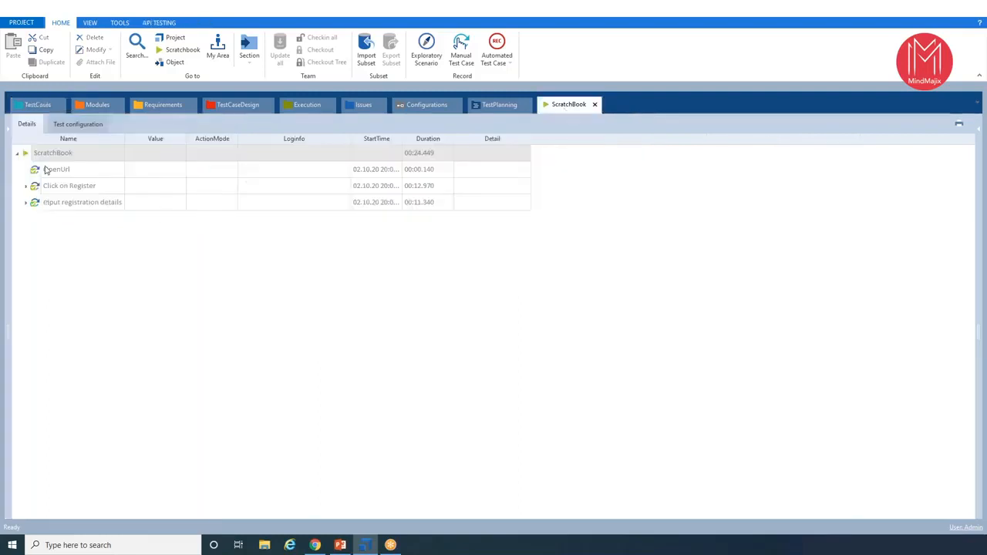
left_click(25, 186)
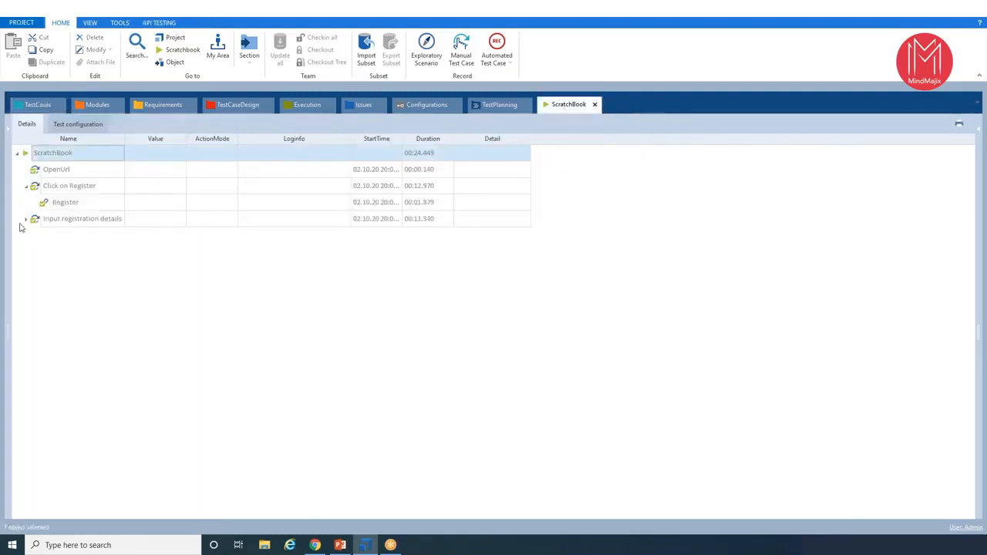
left_click(26, 220)
left_click(75, 159)
left_click(71, 173)
left_click(75, 186)
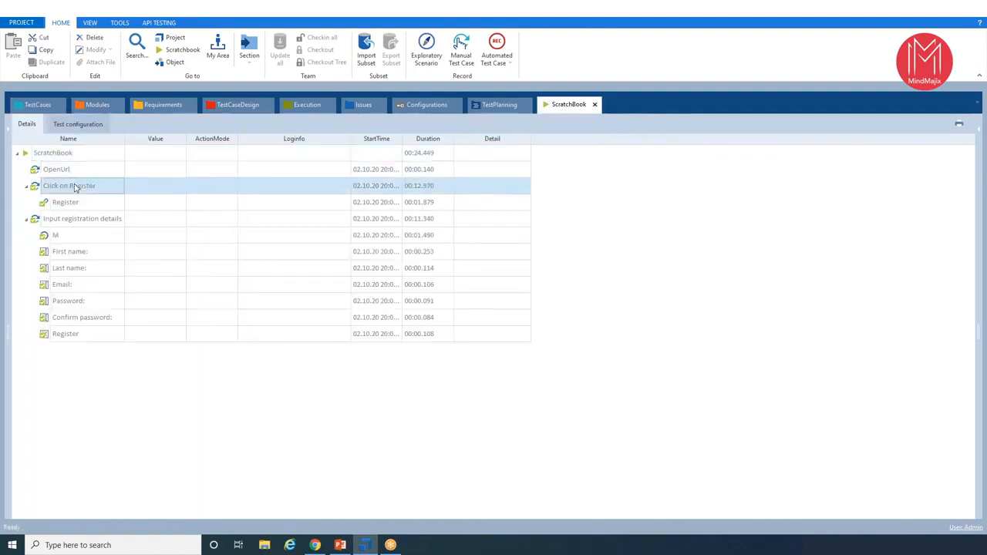
left_click(83, 220)
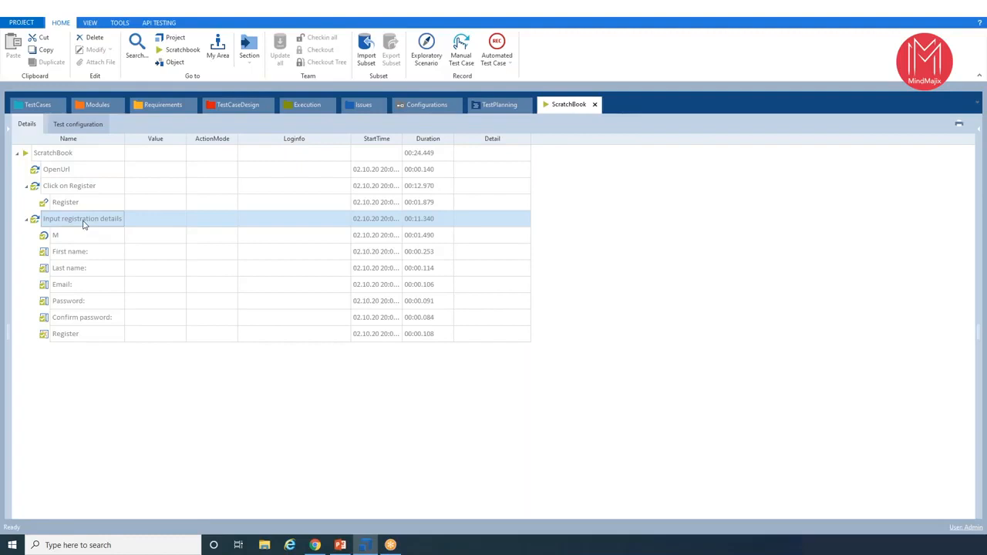
- Run only the Demo Web Shop. Register test step in ScratchBook and switch back to Tosca for its results
left_click(37, 107)
left_click(86, 211)
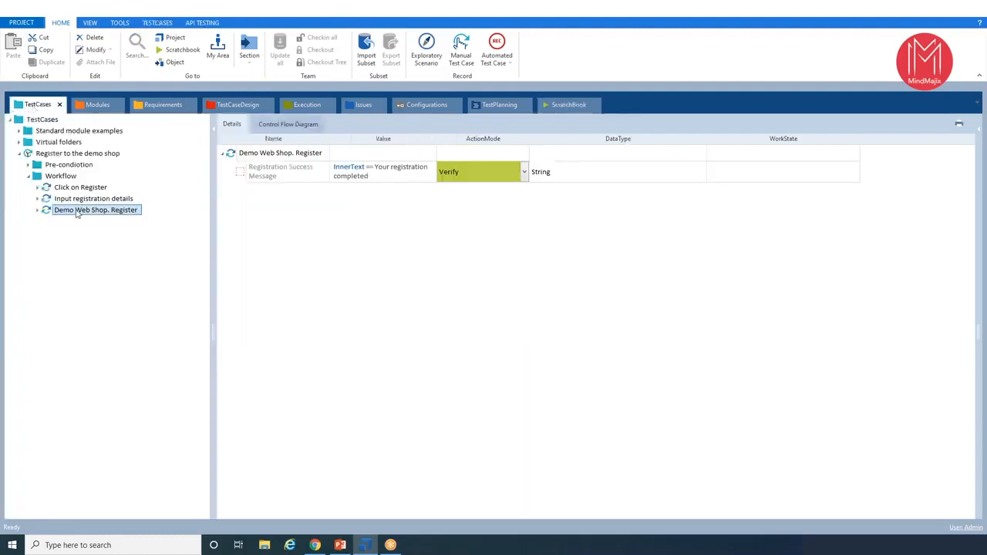
right_click(77, 216)
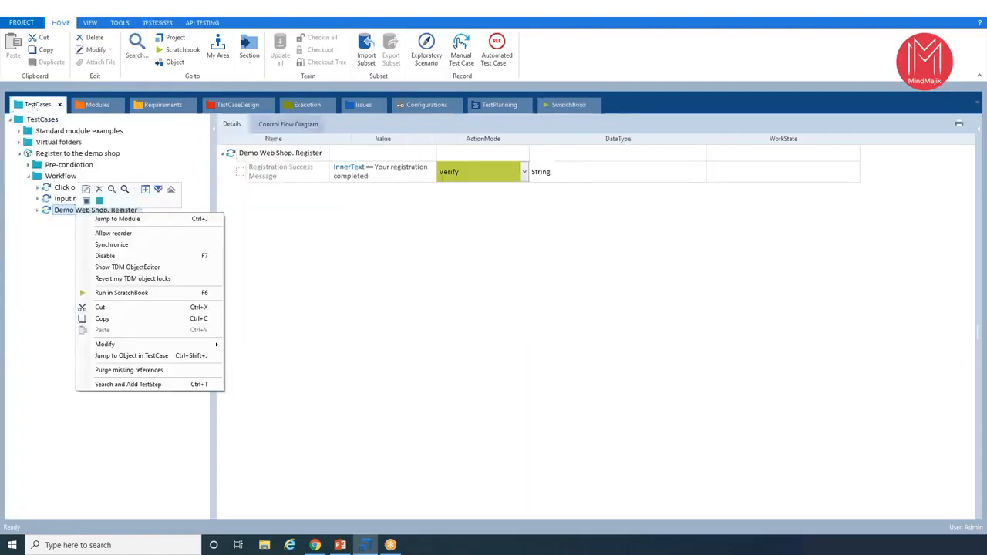
left_click(185, 295)
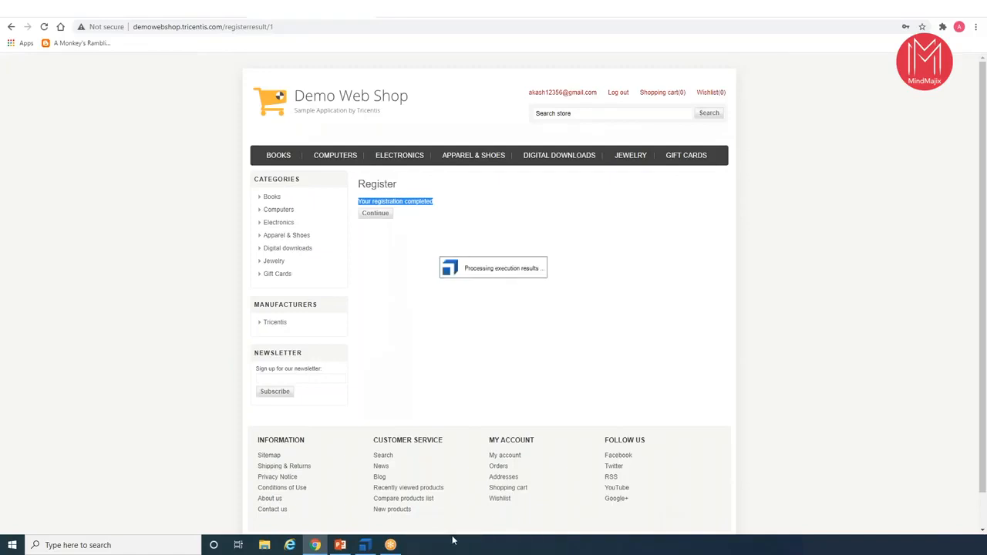
left_click(365, 546)
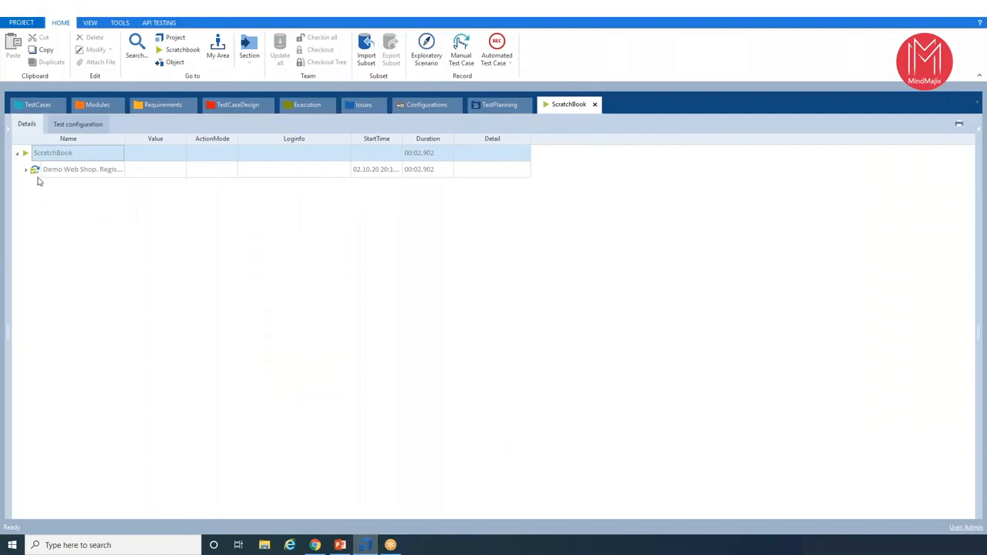
- Examine the full log info of the Registration Success Message check, comparing its expected and actual values
left_click(26, 170)
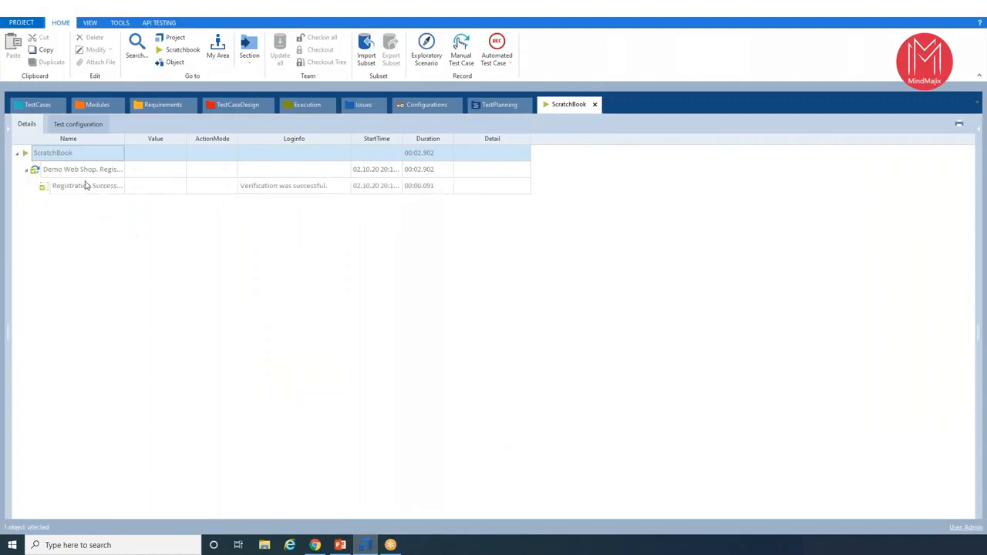
left_click(297, 193)
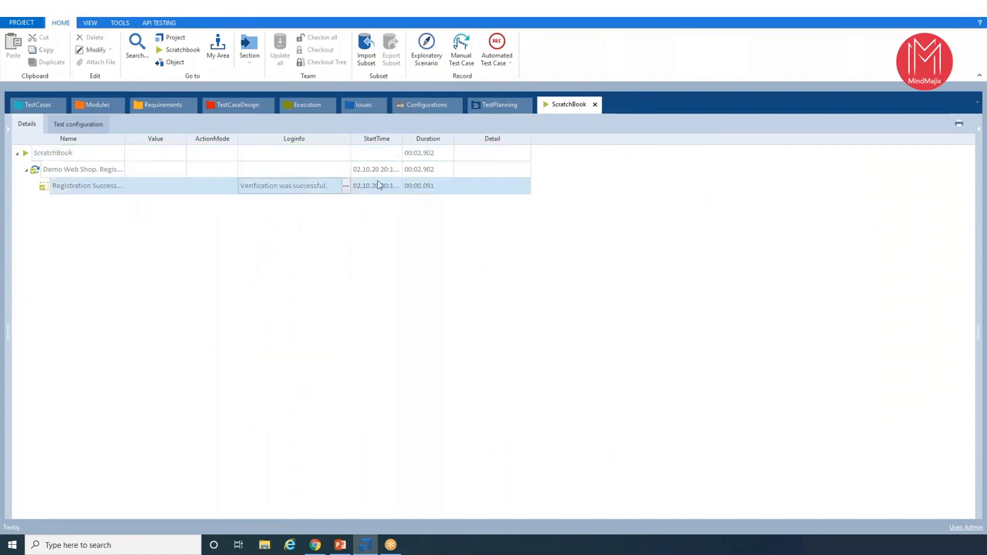
left_click(346, 186)
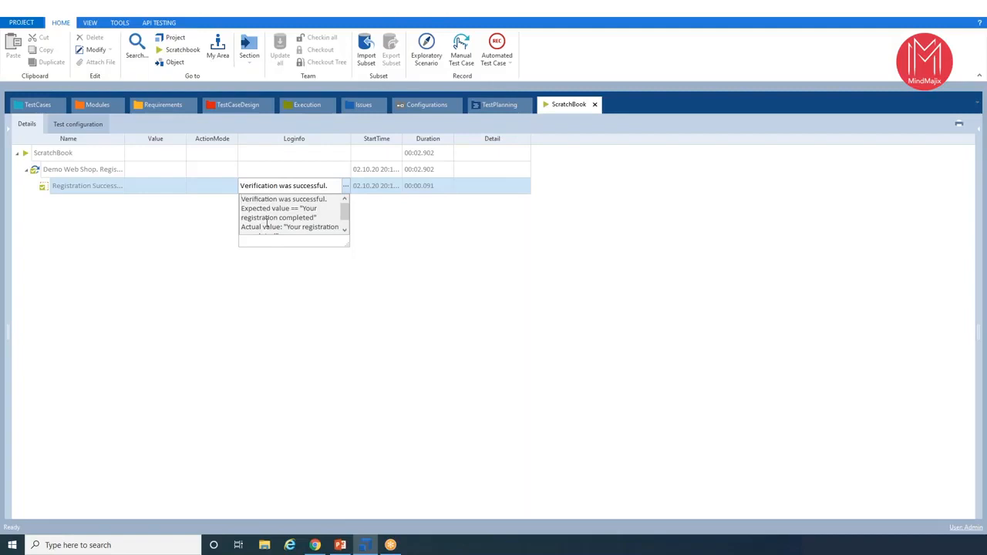
left_click(357, 308)
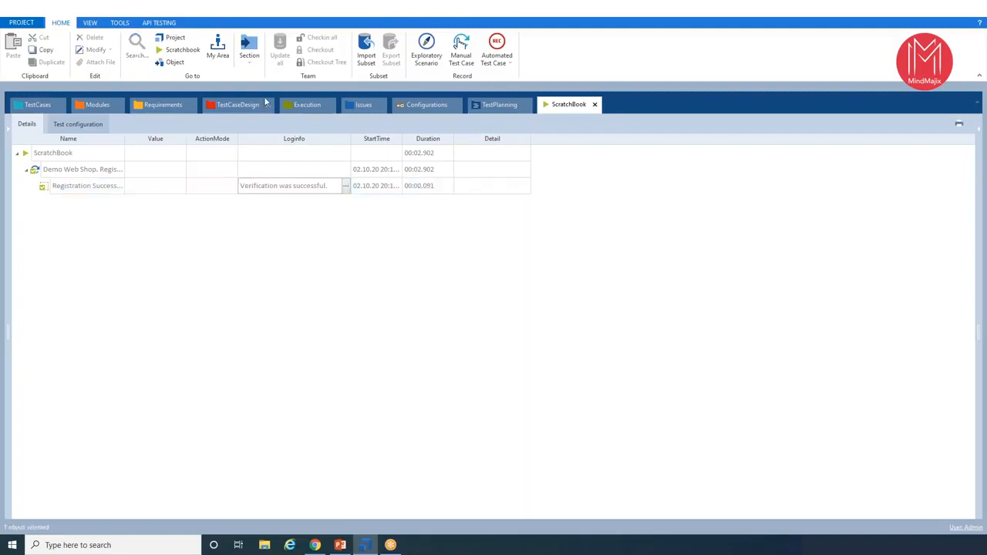
- Add a folder named Post-condition to the Register to the demo shop test case
left_click(35, 106)
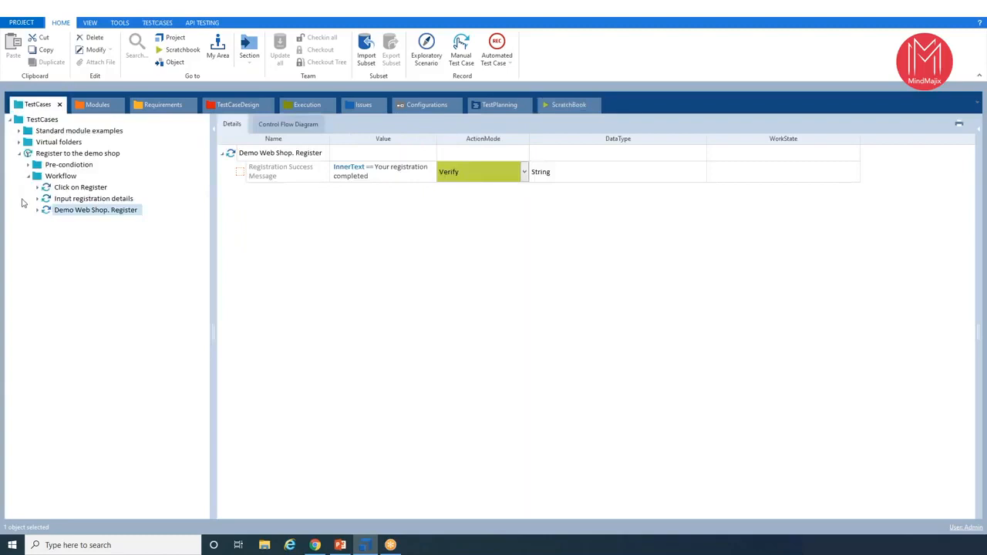
left_click(27, 175)
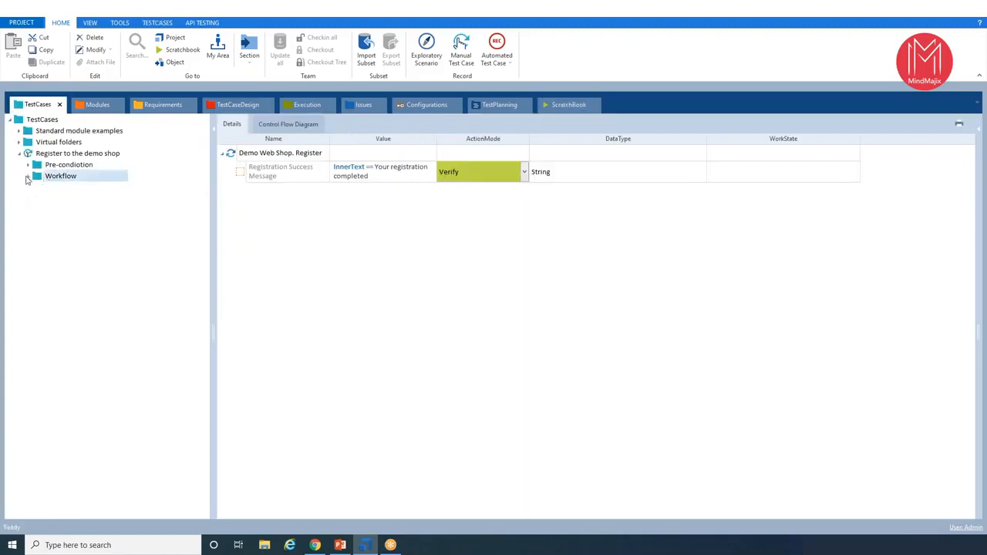
left_click(48, 154)
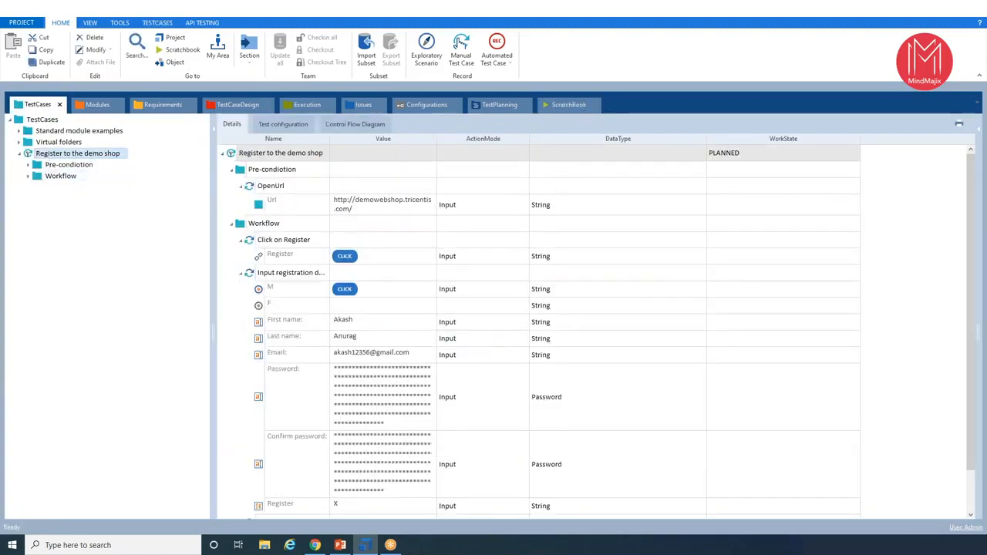
right_click(47, 153)
left_click(68, 144)
type("Pos")
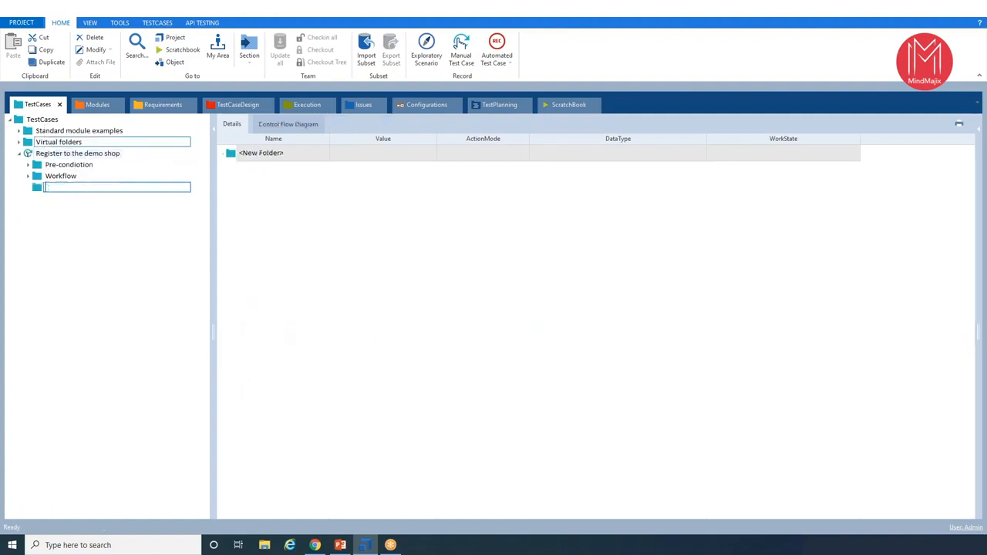
type("t")
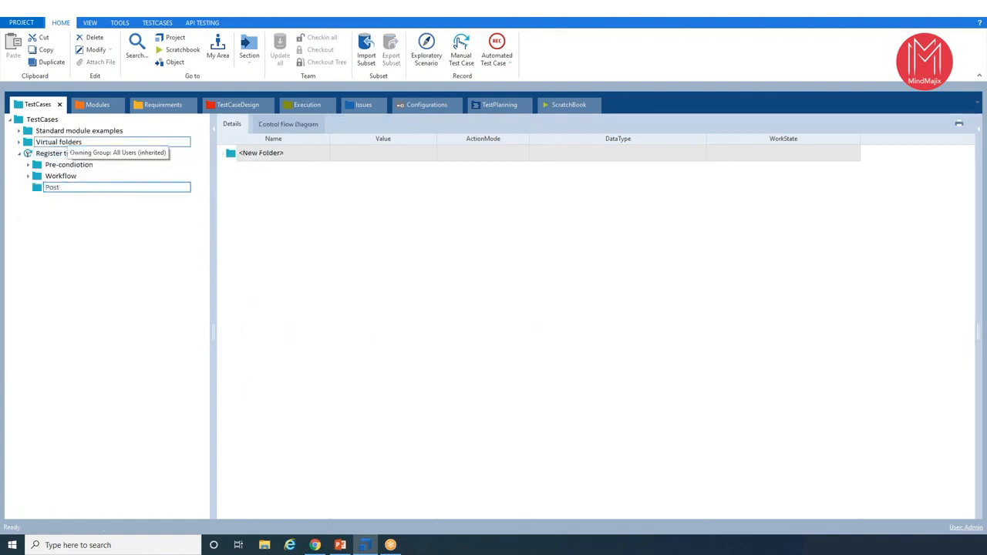
type("-condition")
key("Return")
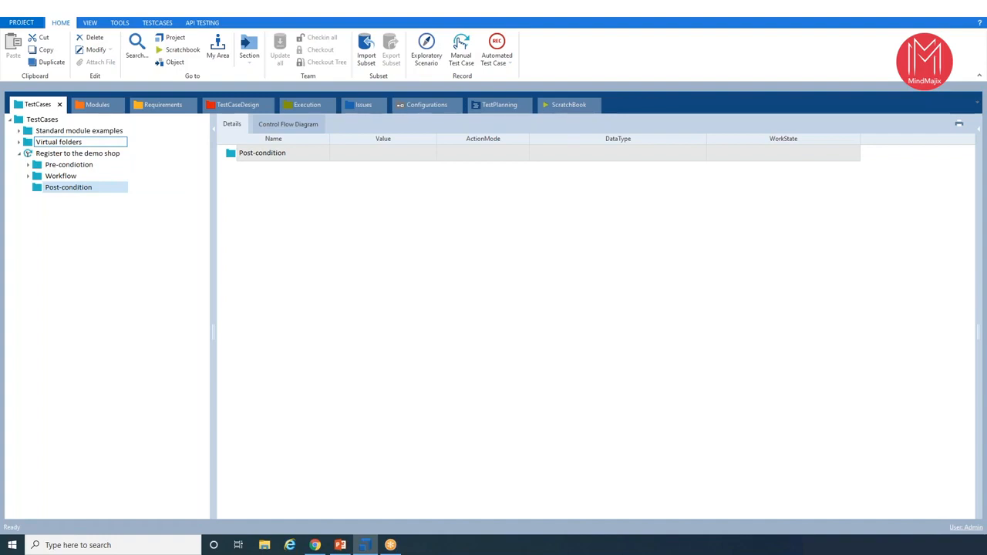
- Add the CloseBrowser standard module from the TBox XEngines Html folder to the Post-condition folder as a test step
left_click(103, 106)
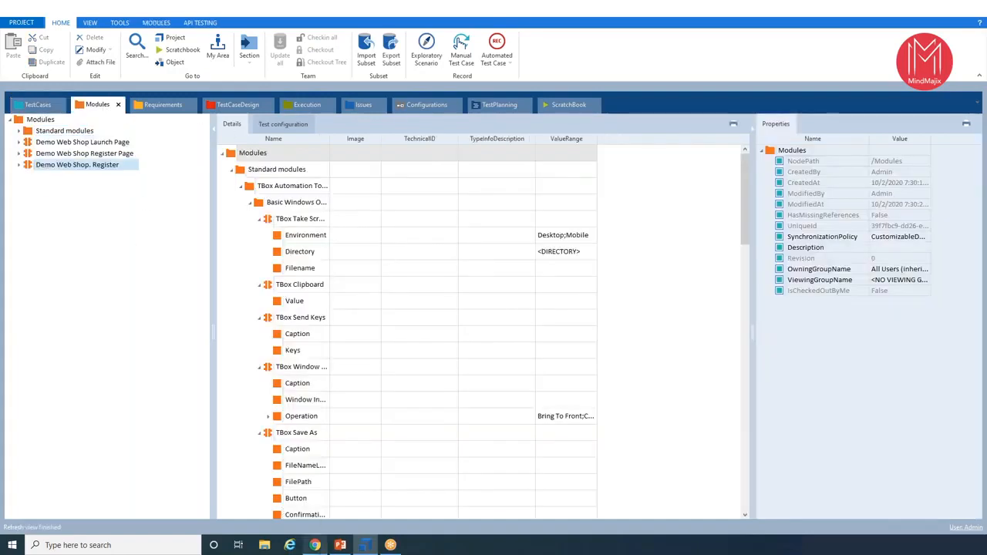
left_click(314, 499)
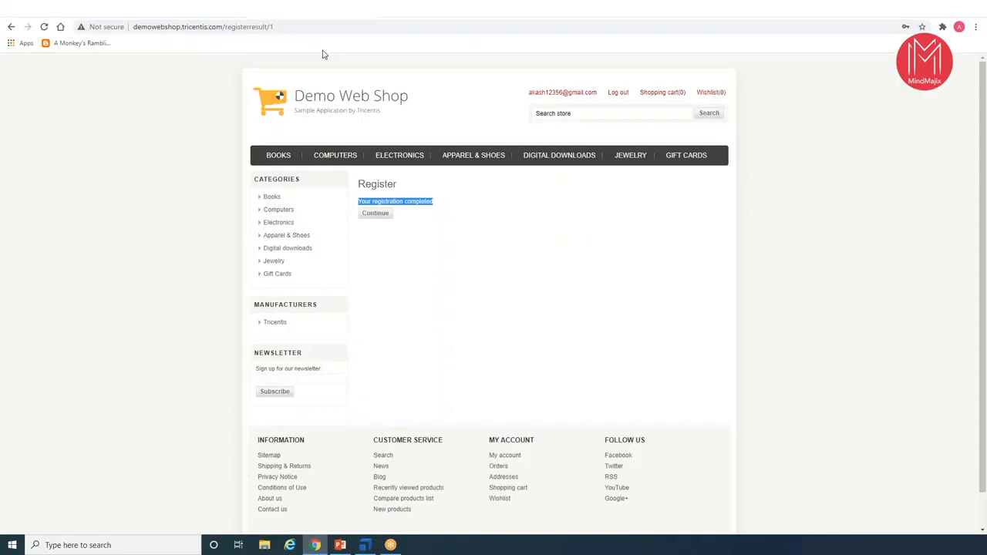
left_click(367, 545)
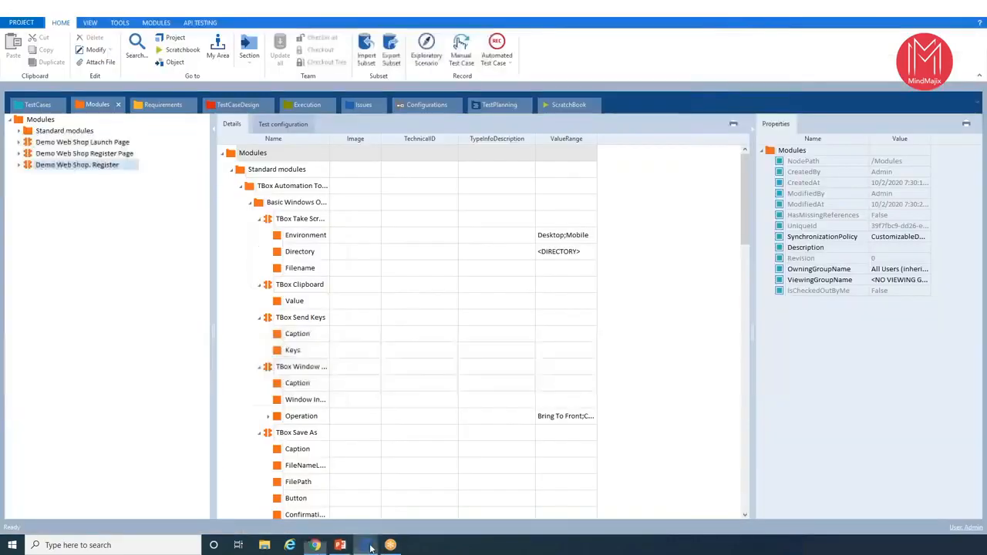
left_click(21, 131)
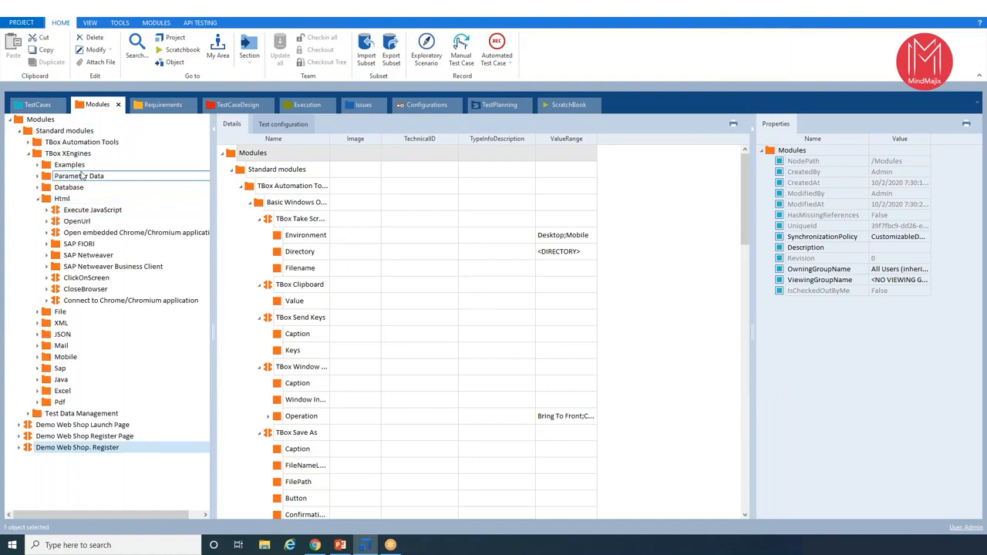
left_click(81, 289)
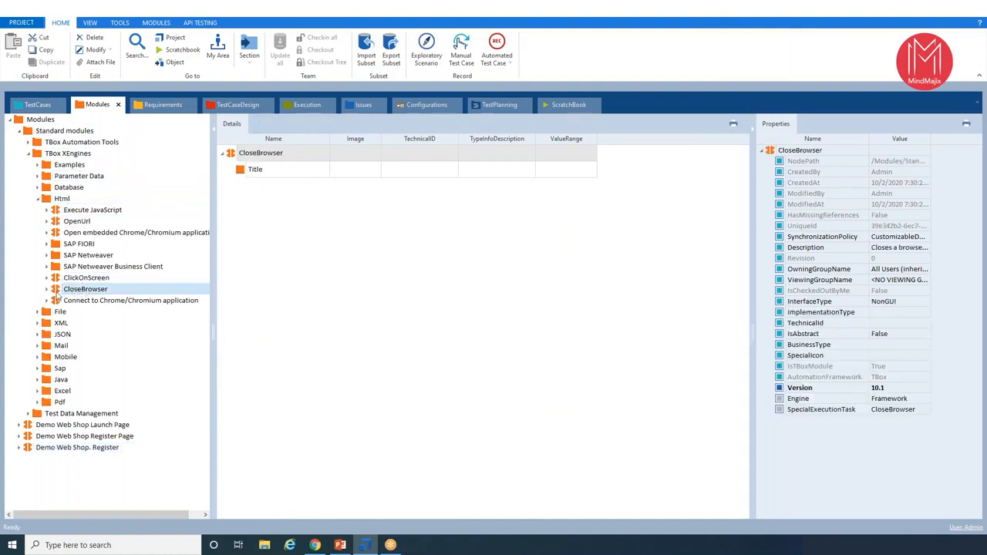
left_click_drag(56, 297, 47, 191)
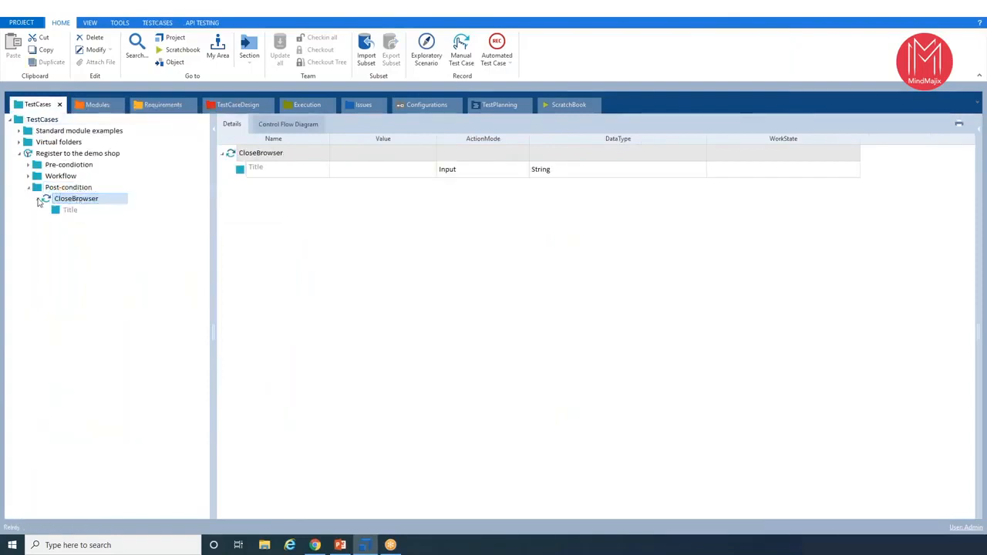
- Enter Demo Web Shop.Register as the Title value of the CloseBrowser test step
left_click(359, 170)
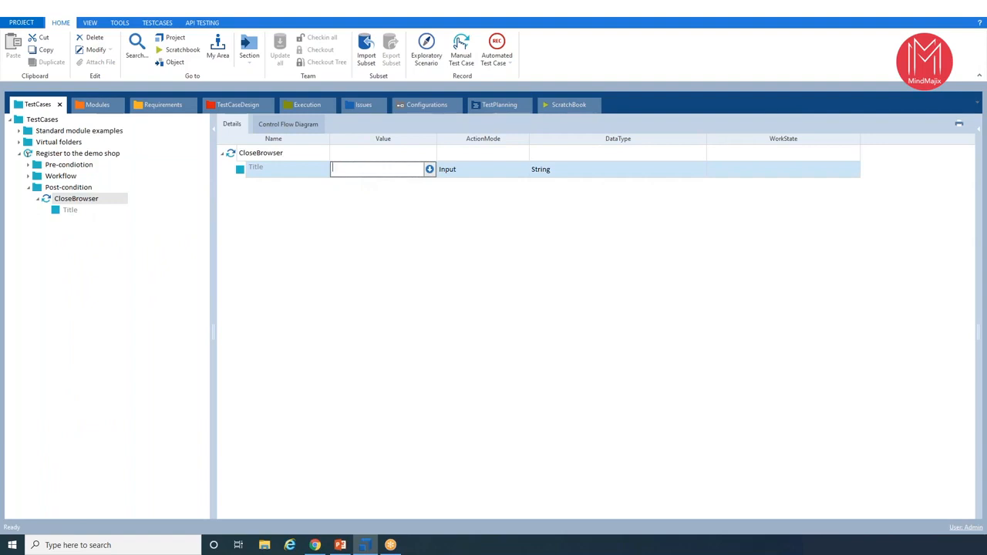
type("Demo Web Shop.Register")
- Switch to Chrome and compare the demo shop's browser tab titles on the registration result, Apparel & Shoes and Digital downloads pages
left_click(314, 545)
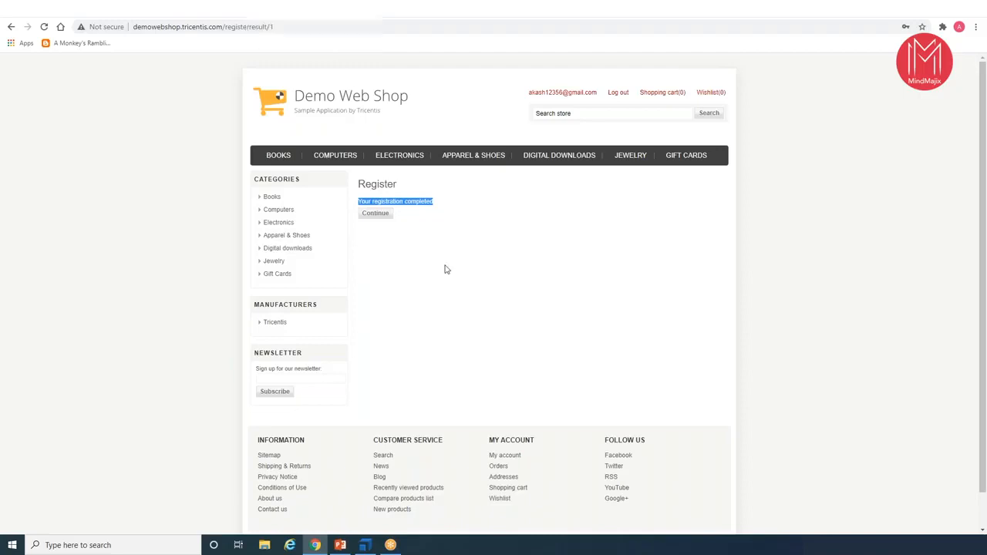
left_click(365, 545)
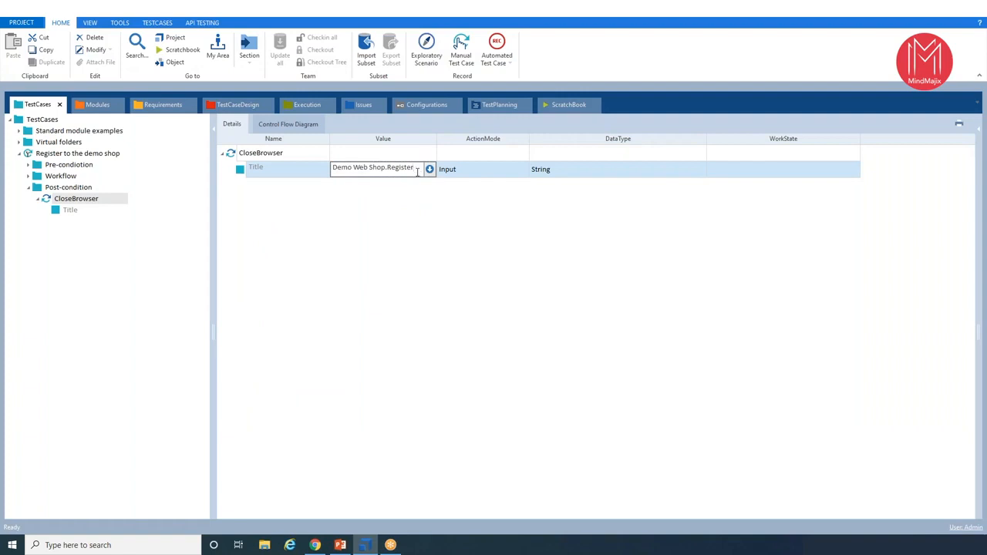
left_click(320, 548)
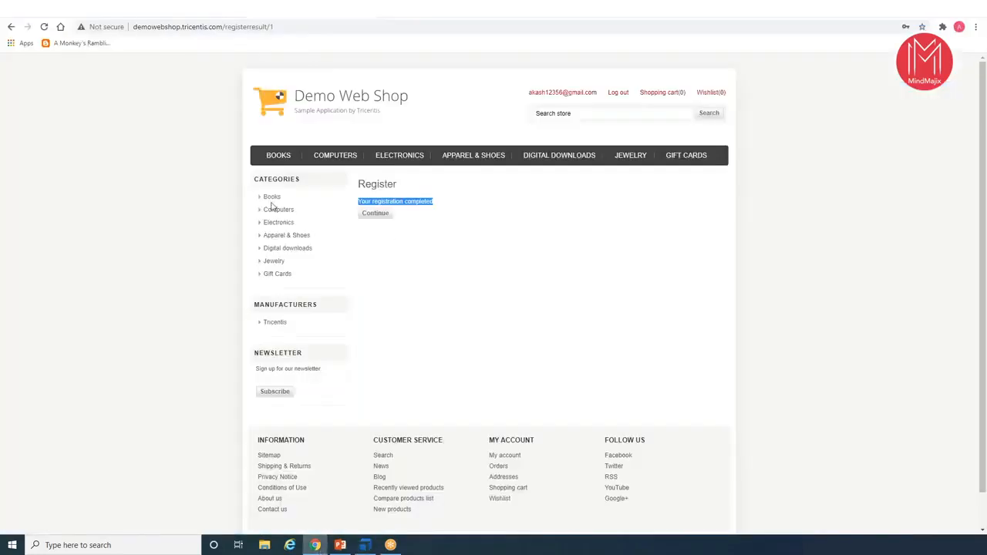
left_click(478, 158)
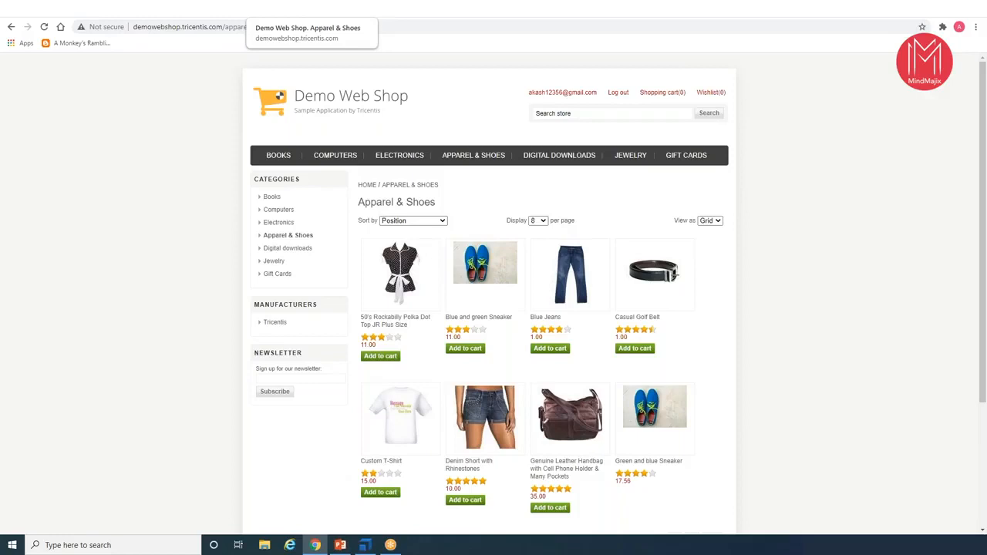
left_click(547, 162)
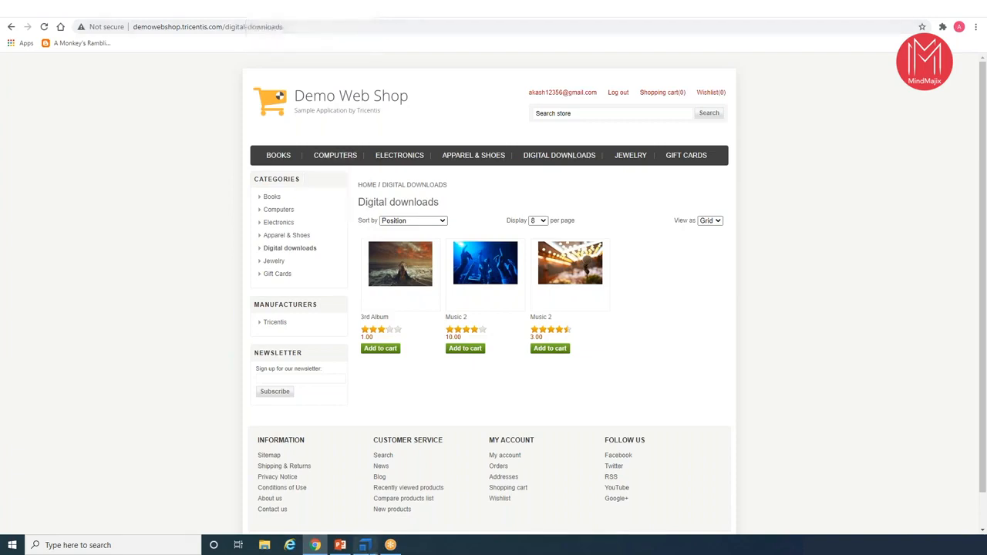
- Switch back to Tosca and change the CloseBrowser Title value to the wildcard Demo Web Shop*
left_click(365, 546)
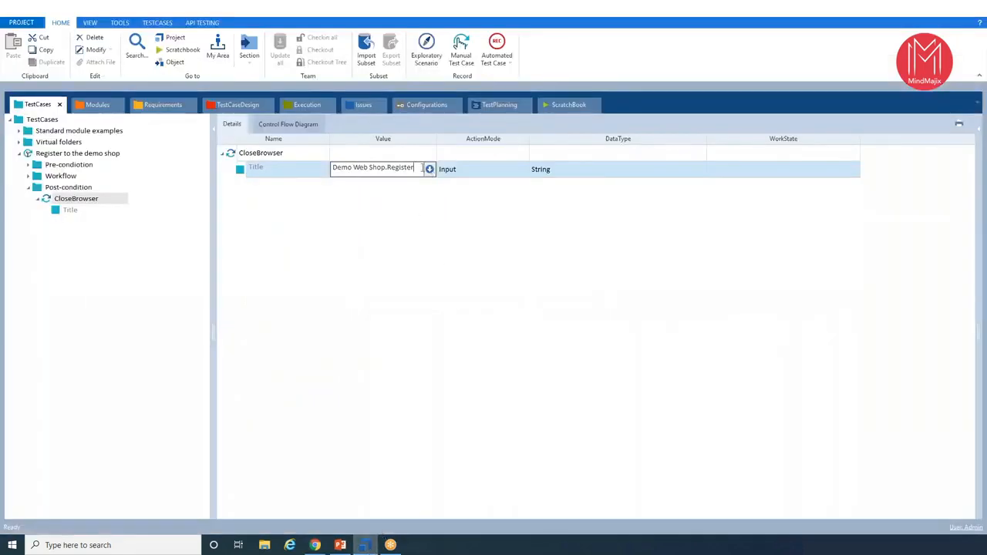
key("BackSpace")
key("BackSpace")
key("BackSpace")
key("BackSpace")
key("BackSpace")
key("BackSpace")
left_click(416, 256)
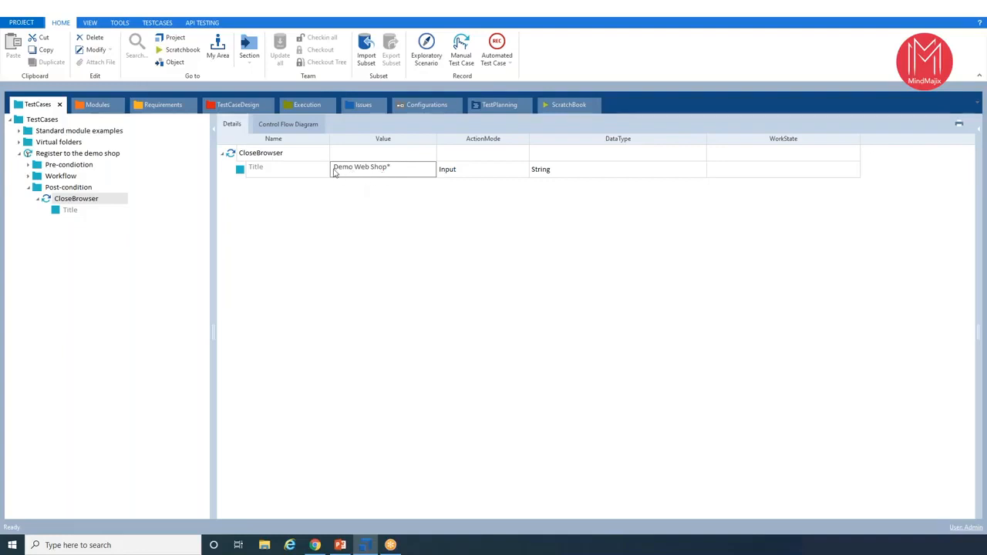
- Run only the CloseBrowser test step in ScratchBook and return to Tosca for its results
left_click(76, 203)
right_click(77, 205)
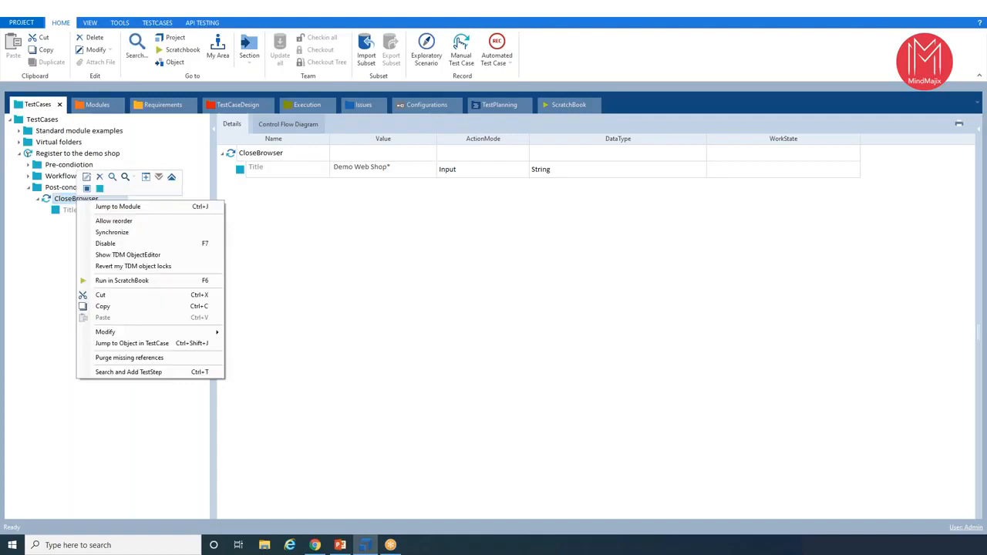
left_click(123, 281)
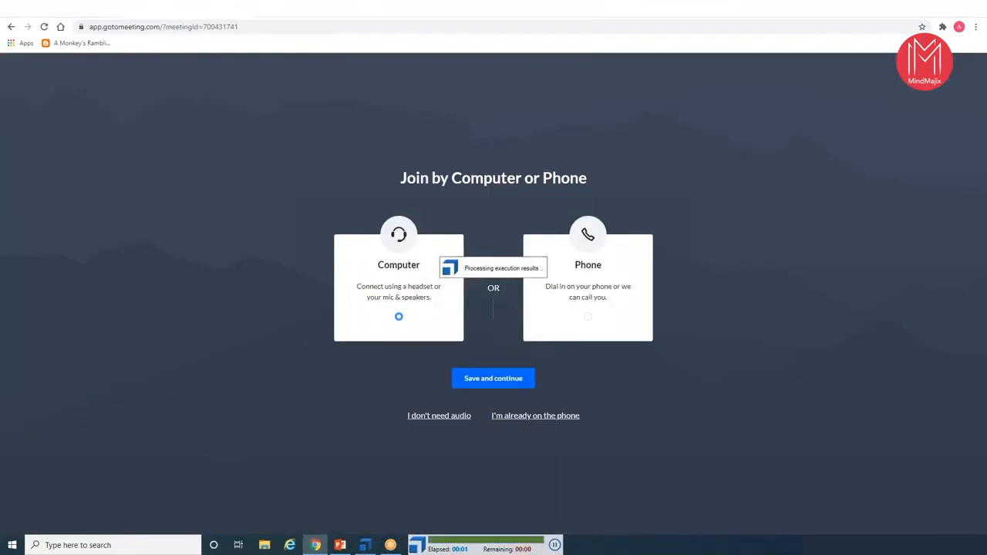
left_click(366, 546)
left_click(366, 546)
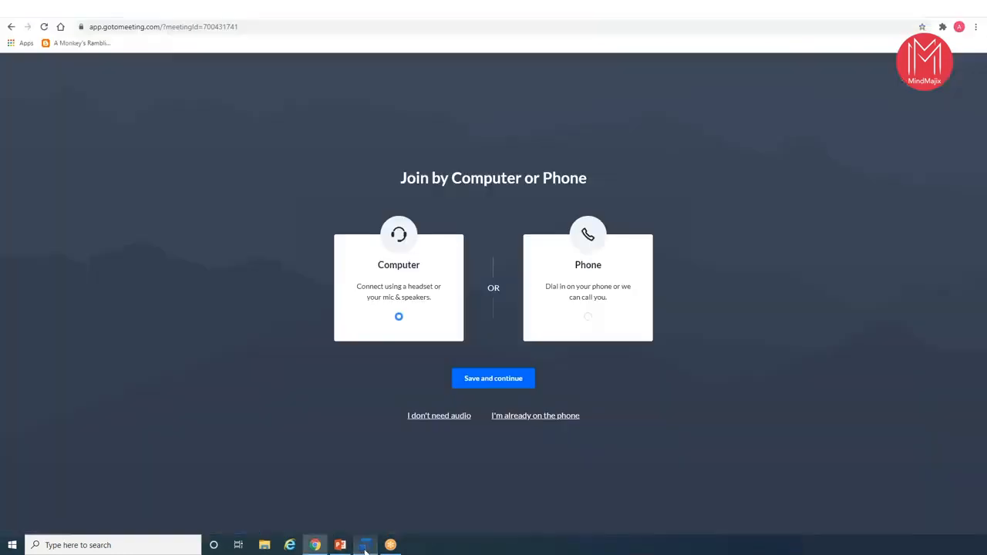
left_click(366, 546)
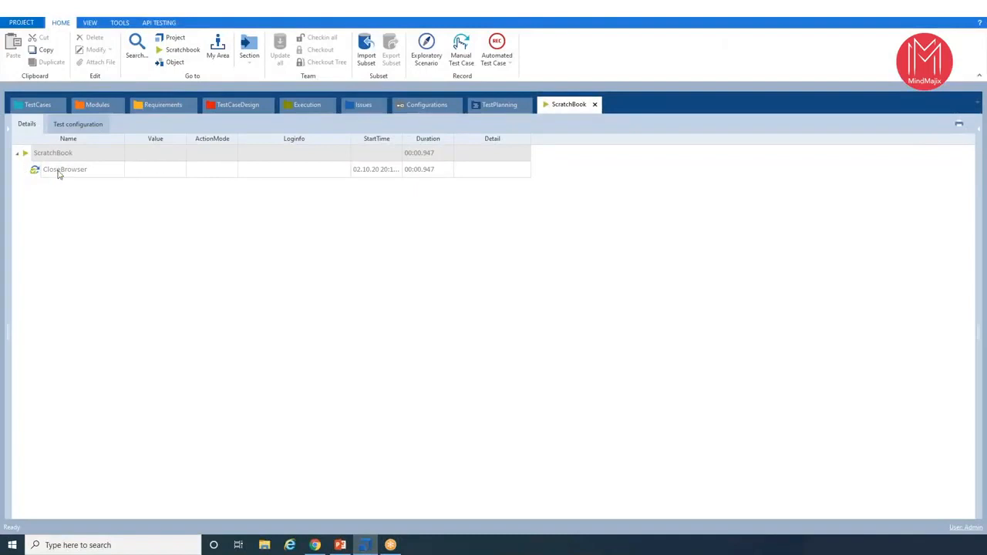
- Enter a different email address in the Input registration details test step of the Workflow folder
left_click(35, 108)
left_click(26, 189)
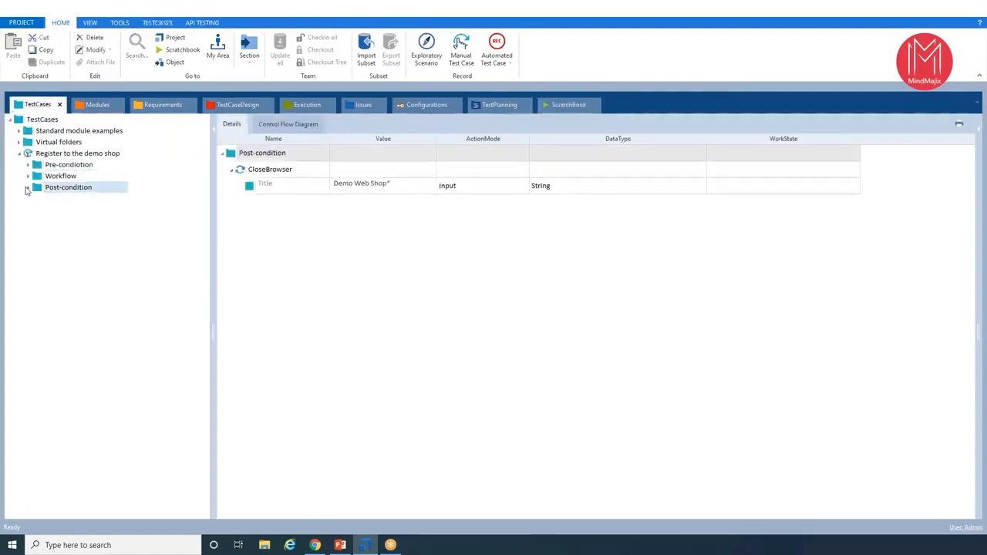
left_click(28, 177)
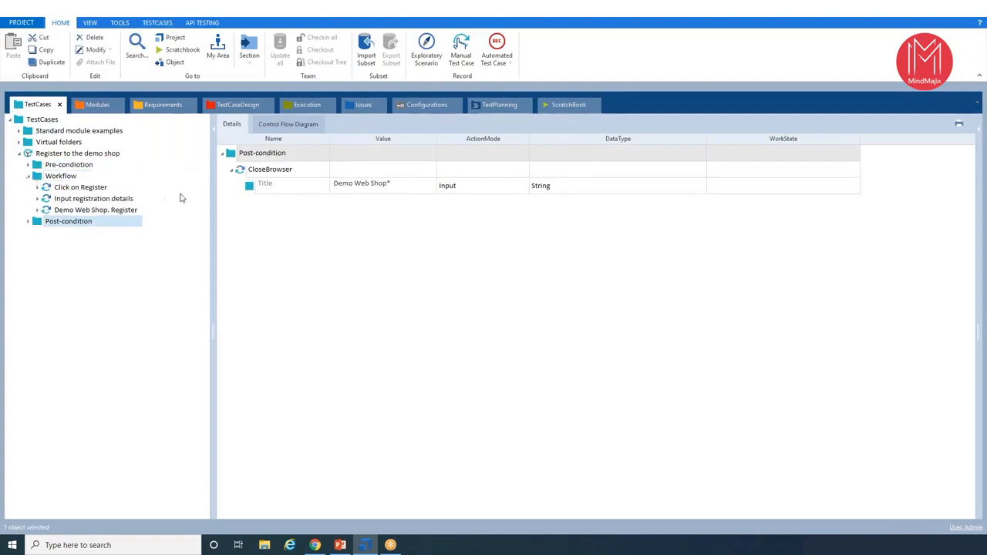
left_click(93, 198)
left_click(370, 233)
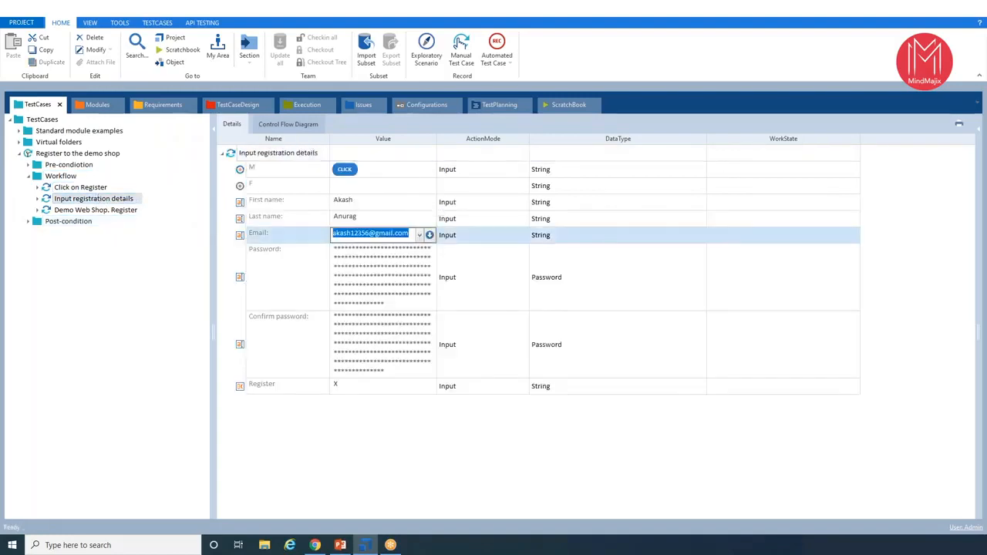
left_click(370, 233)
type("78")
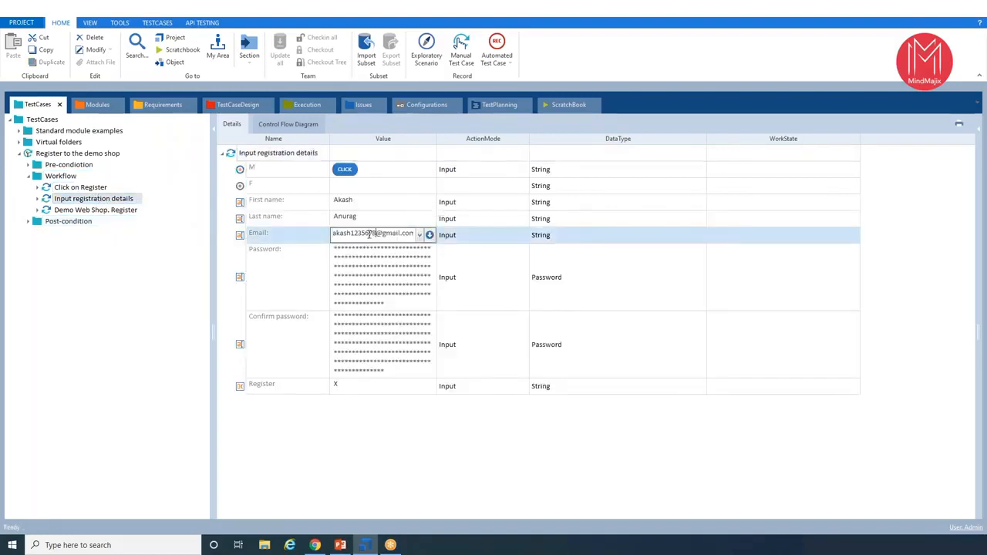
left_click(88, 322)
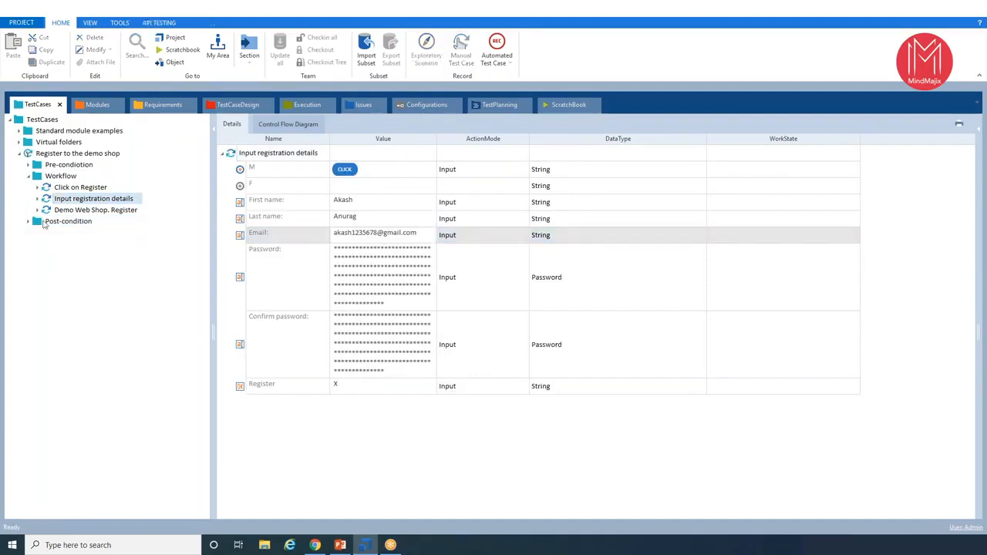
- Collapse the Register to the demo shop test case and create an execution list folder named Demo Web Shop under Execution
double_click(28, 154)
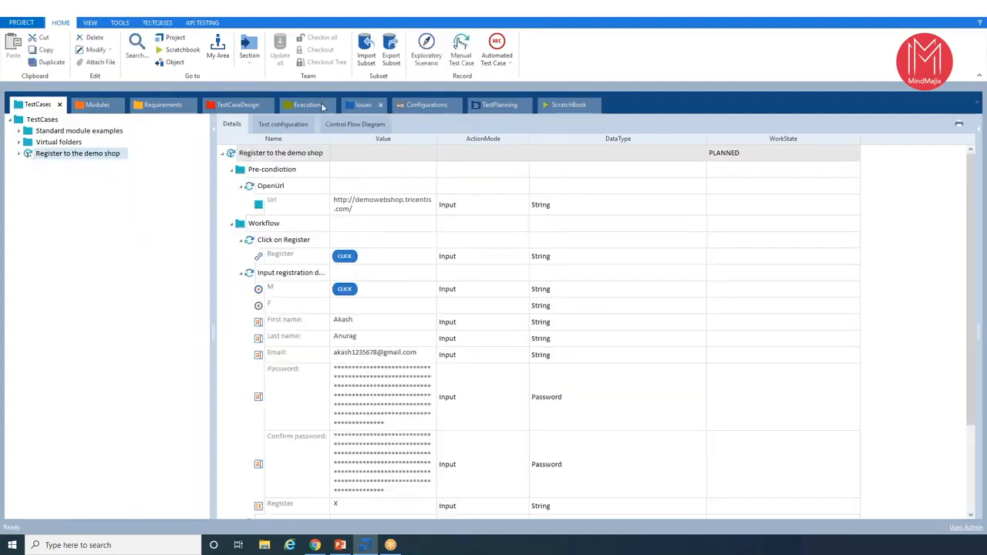
left_click(312, 105)
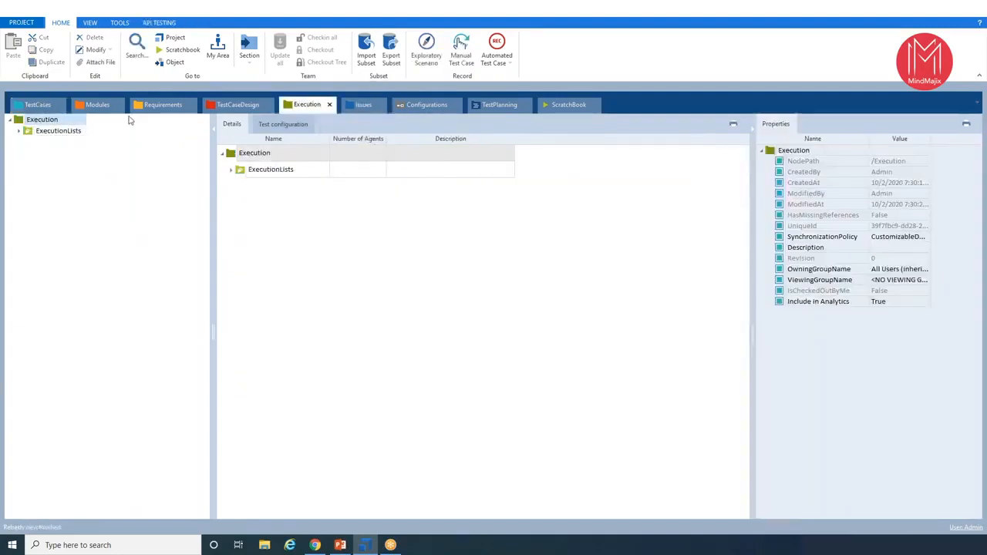
right_click(25, 125)
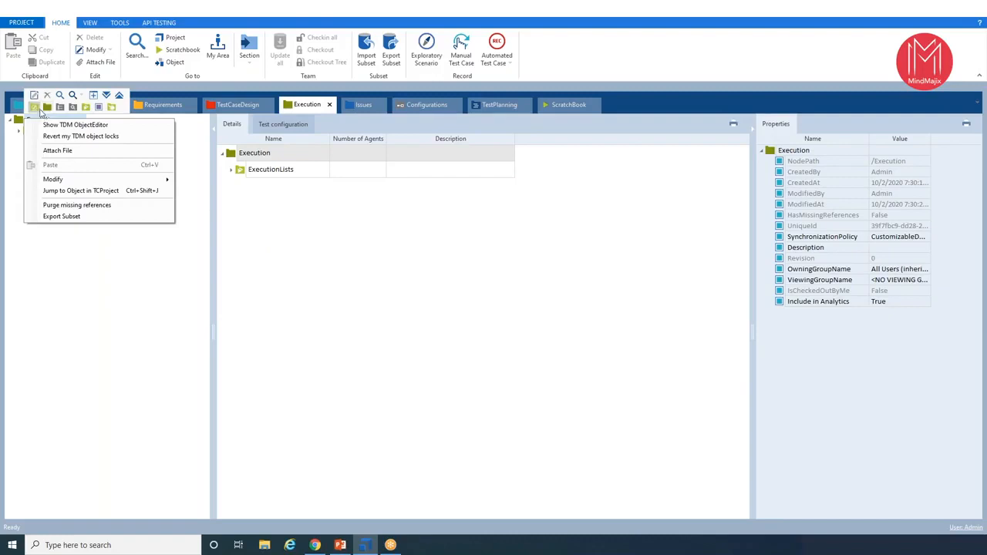
left_click(84, 108)
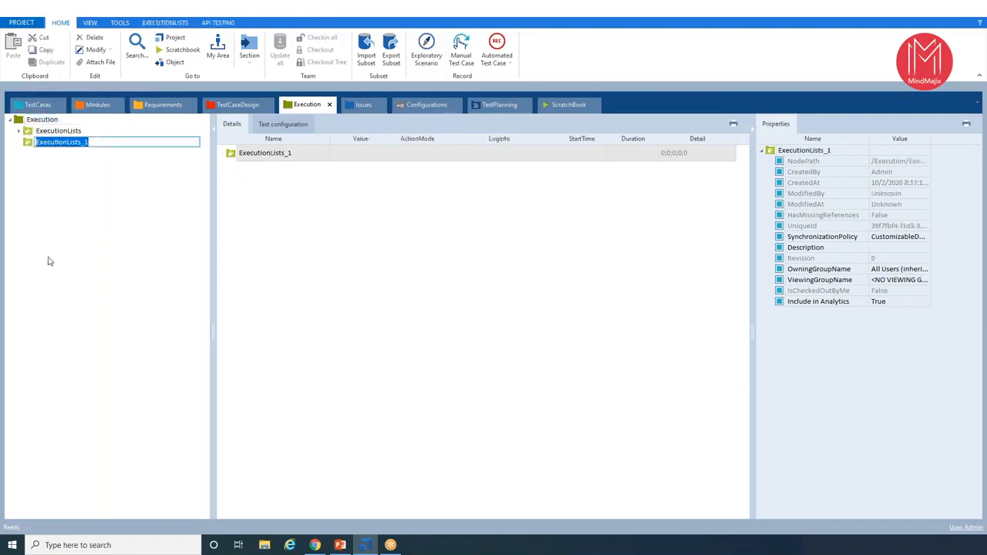
type("Demo Web Shop")
key("Return")
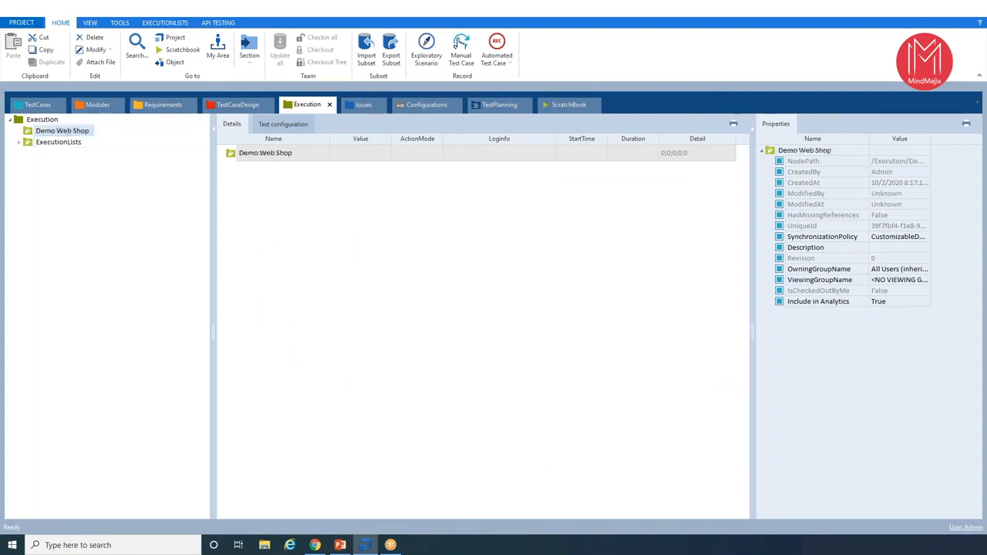
- Create an execution list named Demo Web Shop Execution inside the Demo Web Shop folder and expand it
right_click(54, 131)
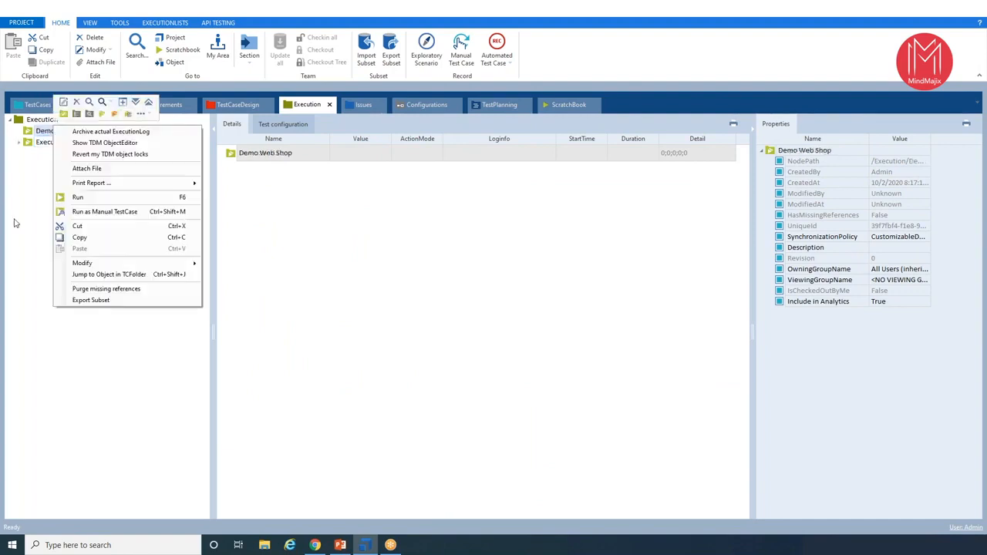
left_click(100, 114)
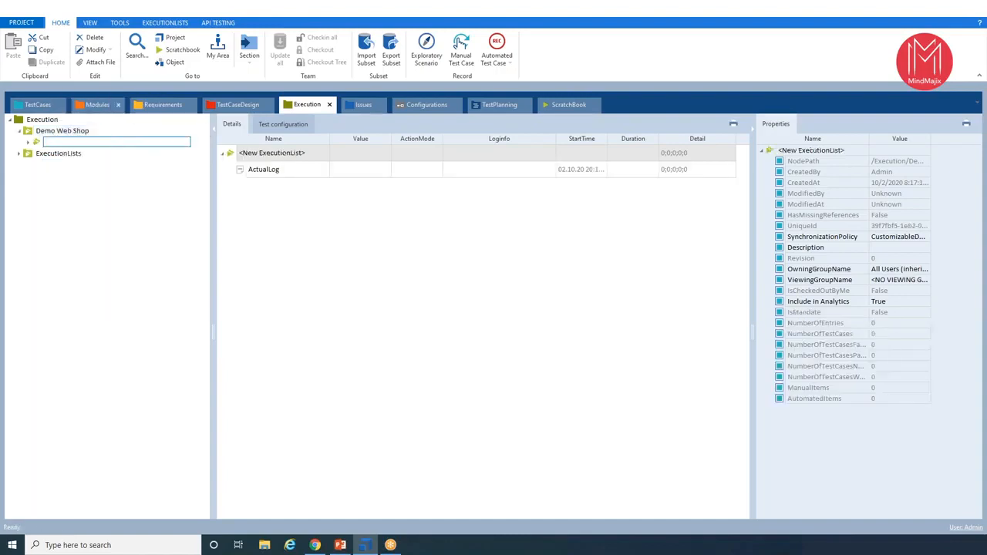
type("Demo Web Shop Execution")
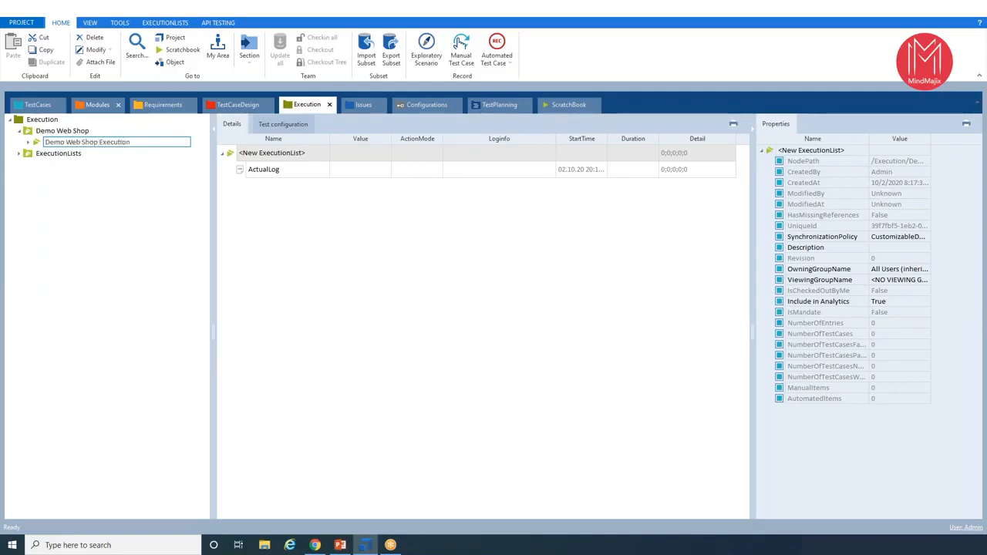
key("Return")
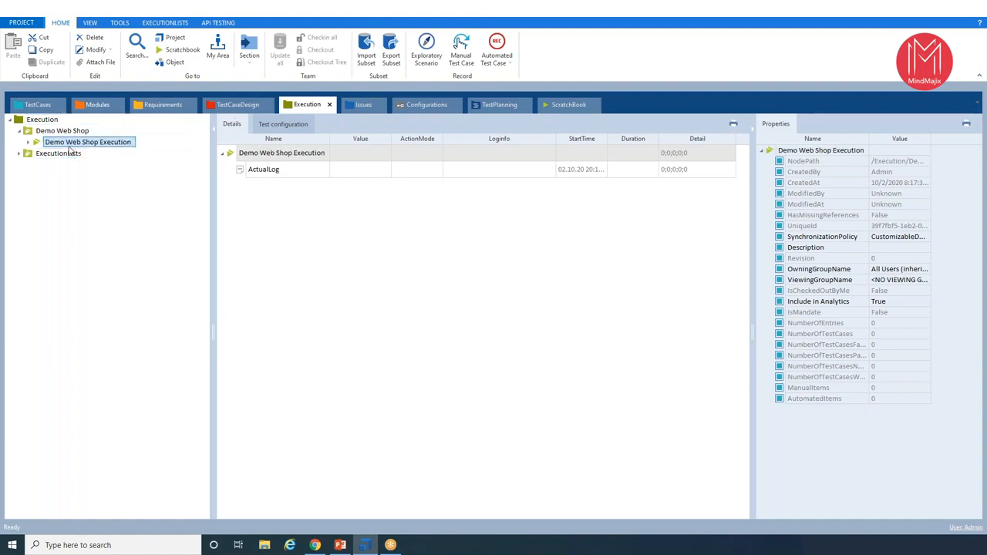
left_click(28, 142)
- Set the WorkState of the Register to the demo shop test case to COMPLETED
left_click(23, 104)
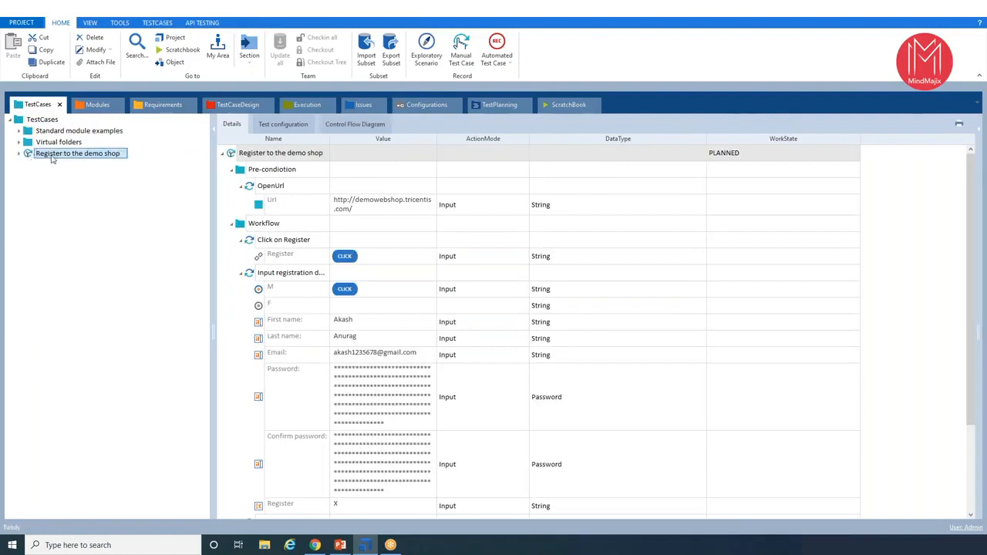
left_click(796, 159)
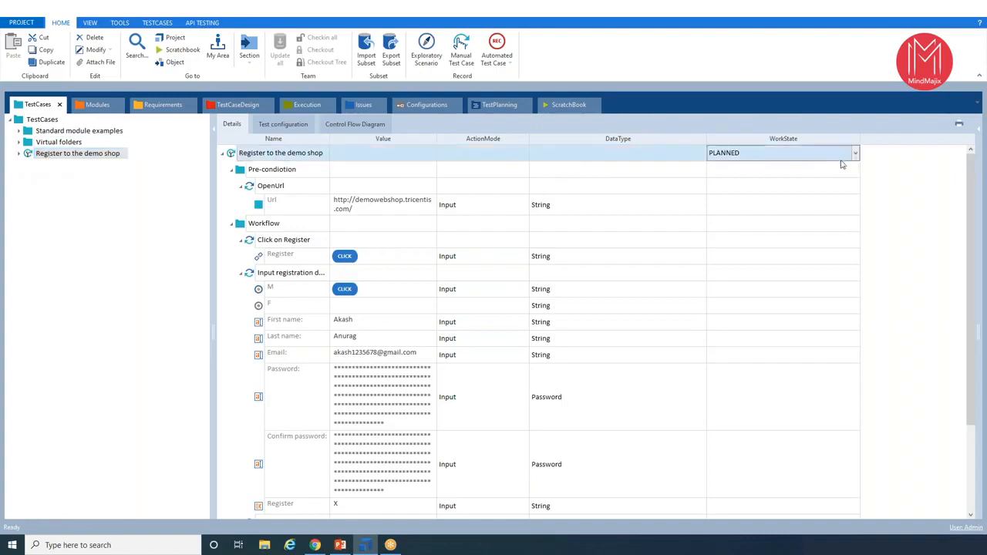
left_click(855, 154)
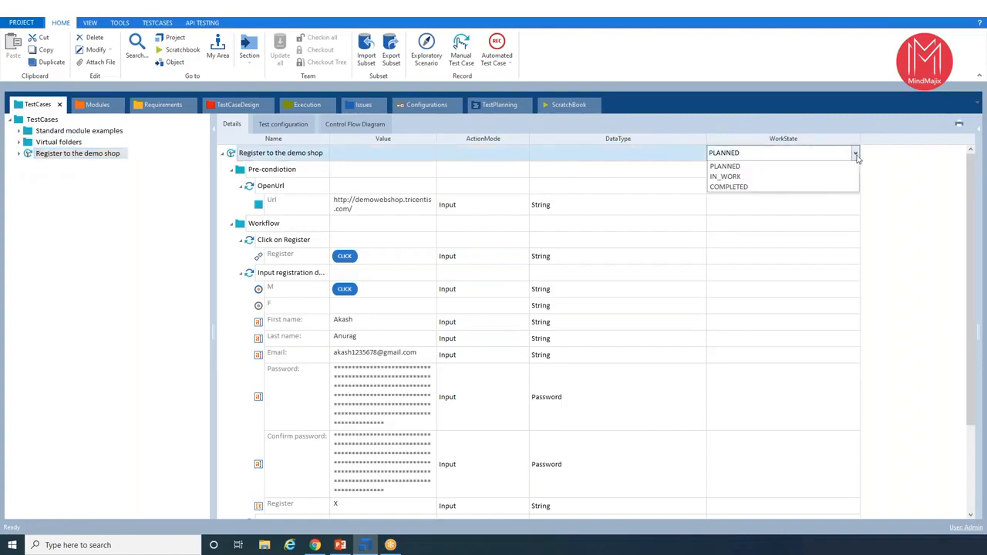
left_click(729, 187)
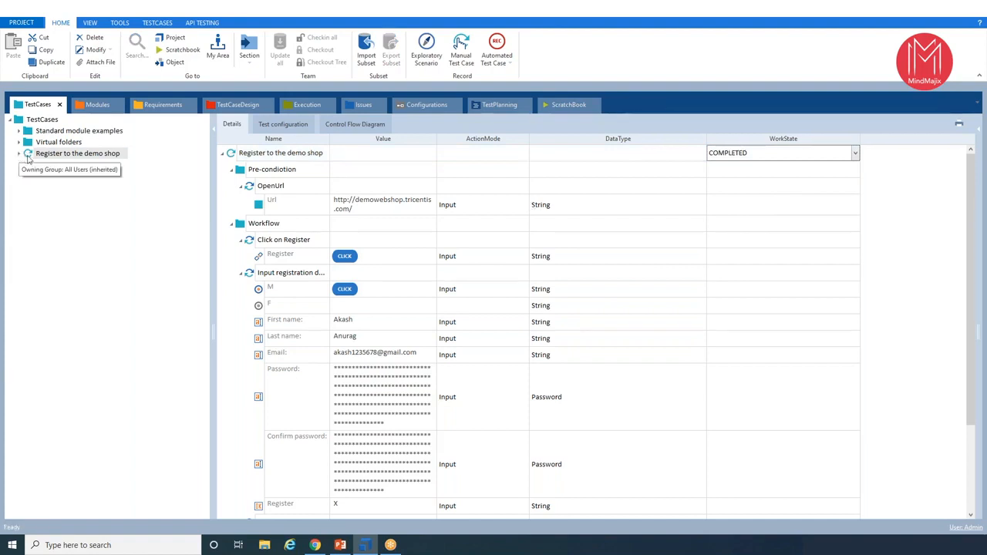
- Add the Register to the demo shop test case to the Demo Web Shop Execution list and select its new entry
left_click(28, 156)
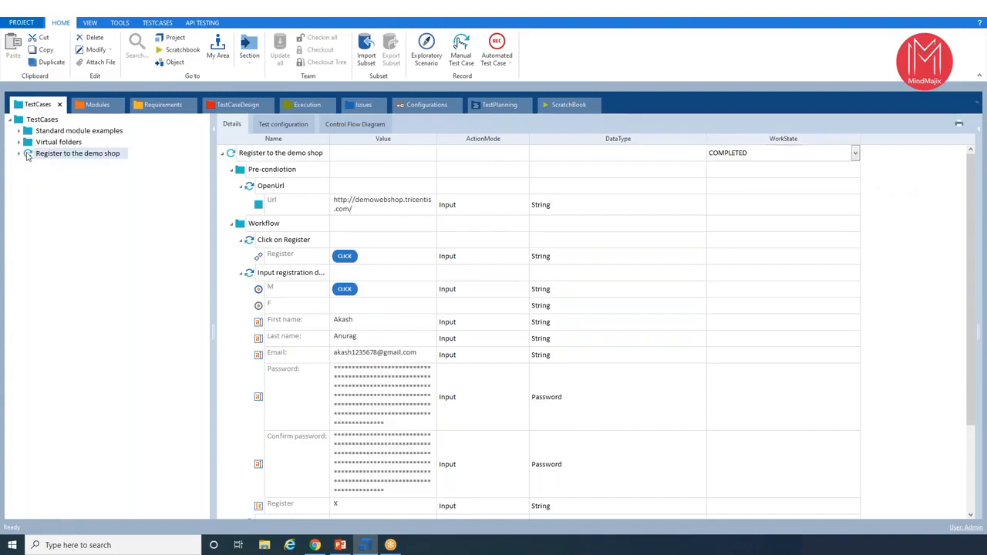
left_click_drag(29, 156, 81, 145)
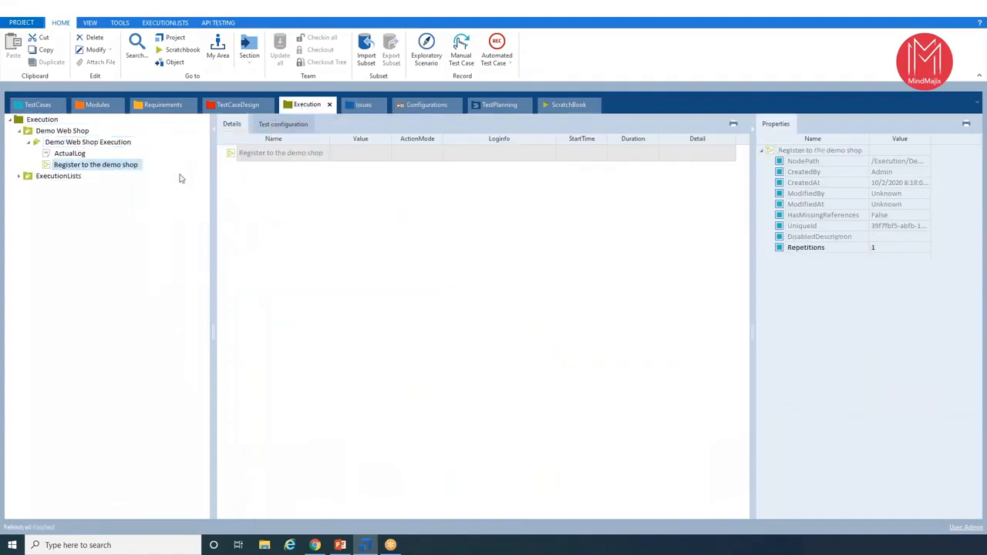
left_click(105, 144)
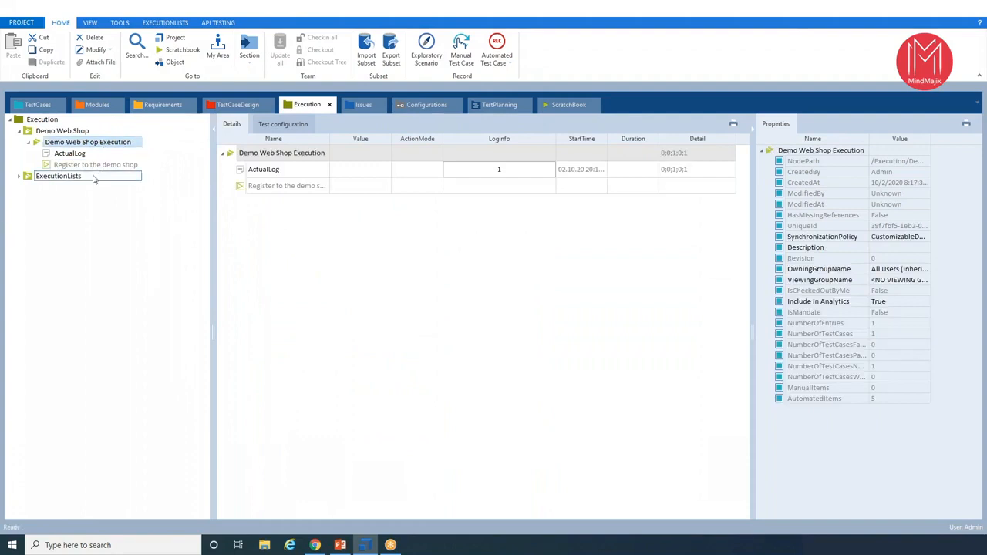
left_click(94, 165)
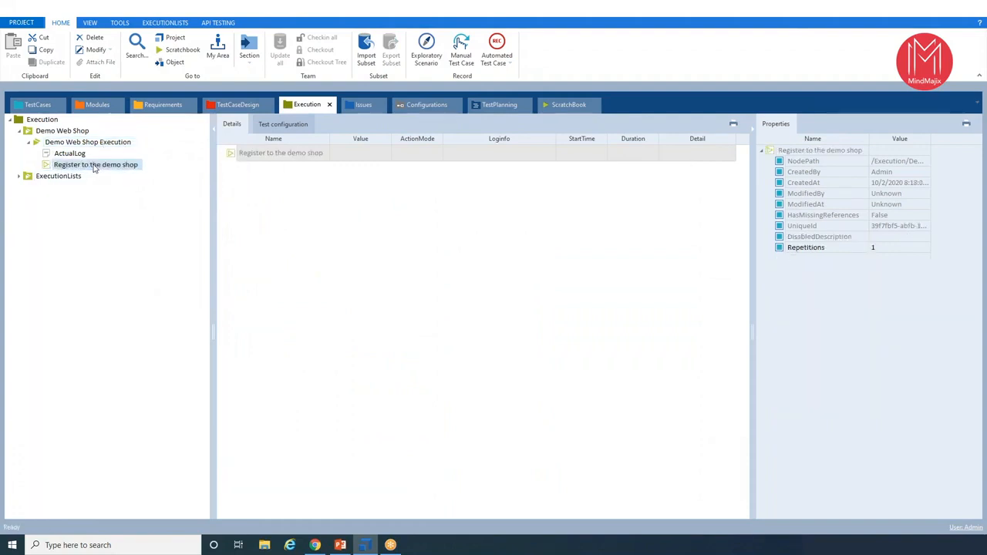
- Run the Demo Web Shop Execution list, switch to Chrome and log out of the Demo Web Shop account
left_click(74, 144)
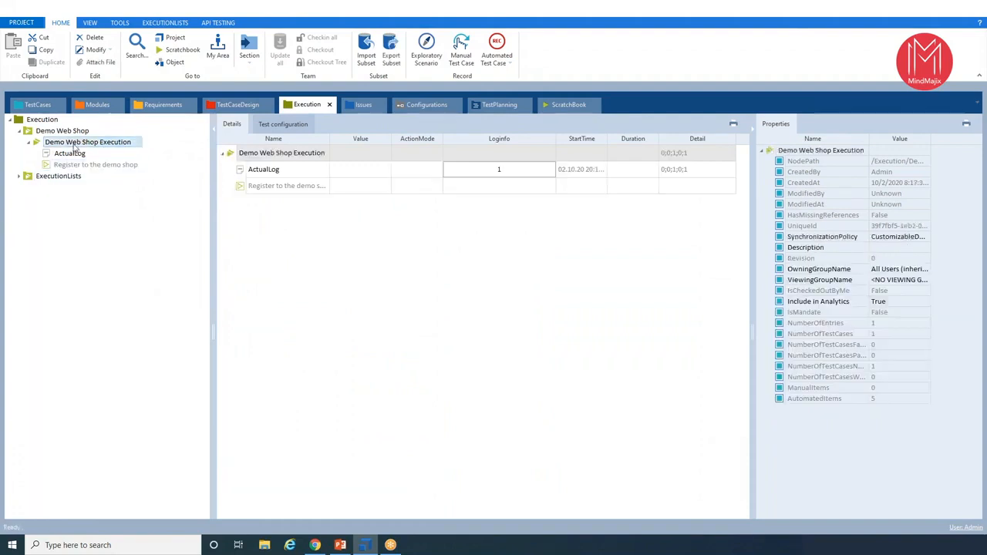
right_click(74, 145)
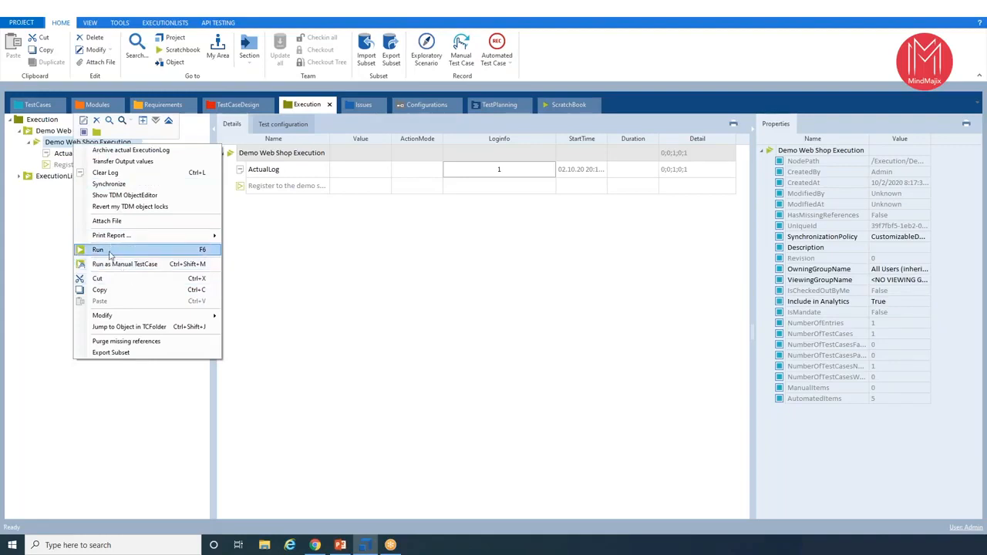
left_click(109, 253)
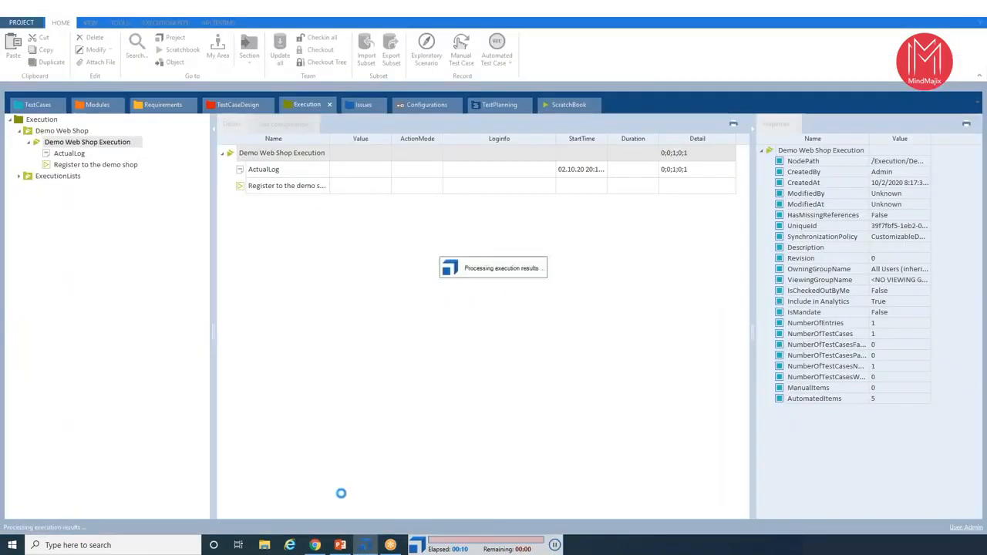
left_click(316, 546)
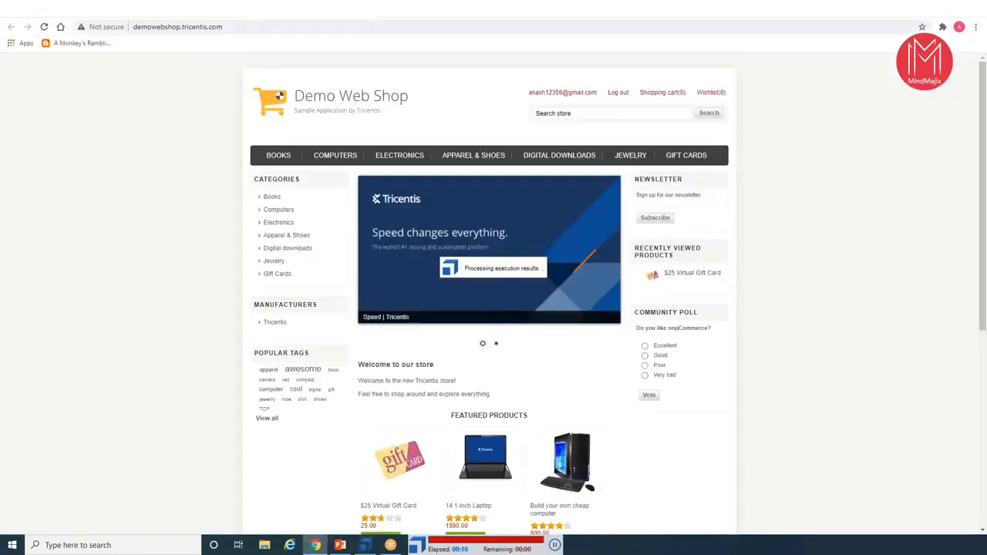
left_click(617, 95)
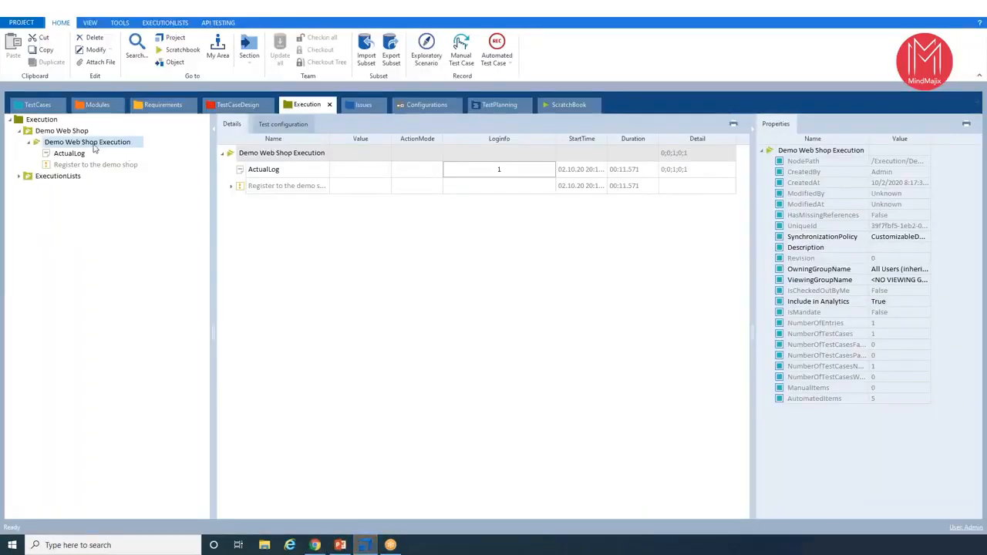
- Switch back to Tosca and rerun the whole Demo Web Shop Execution list
right_click(94, 148)
left_click(108, 249)
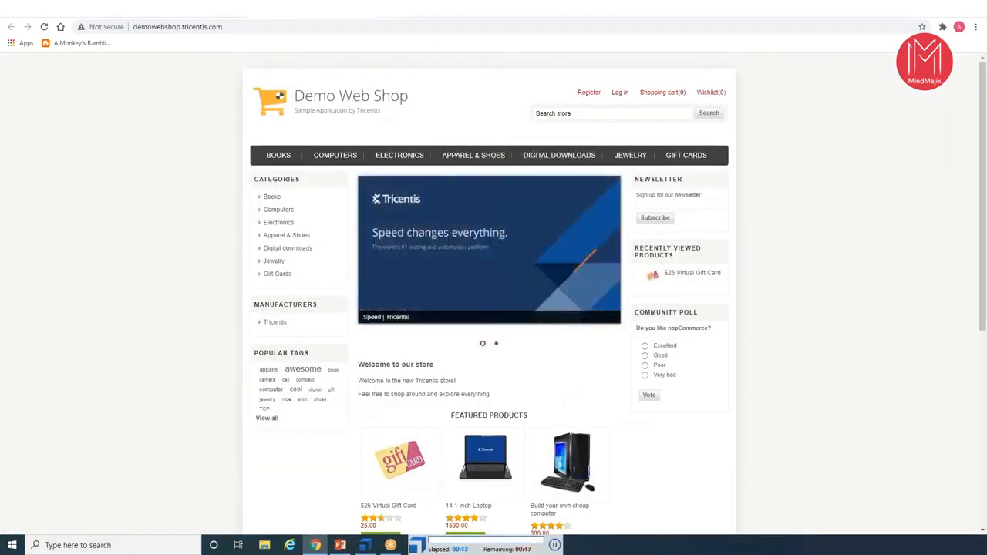
left_click(588, 91)
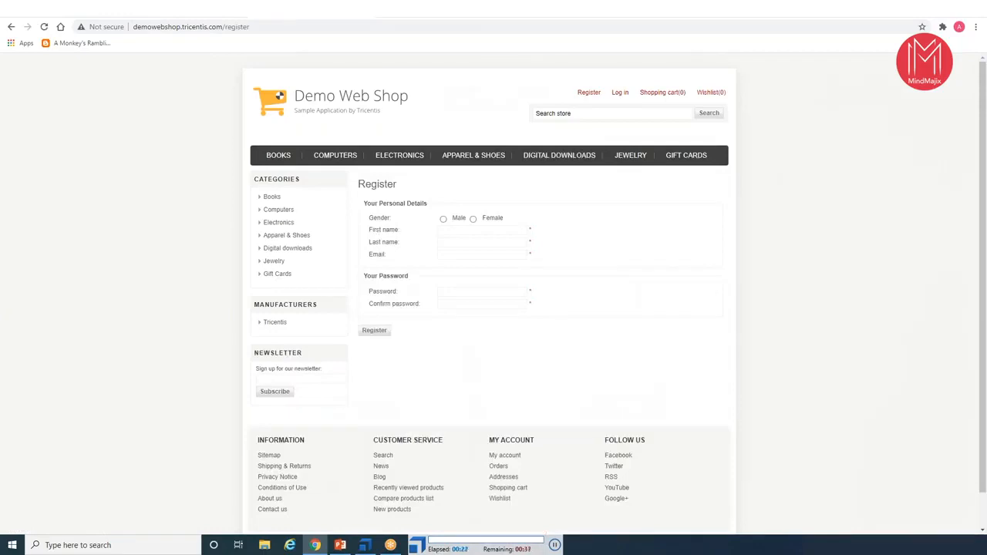
left_click(444, 219)
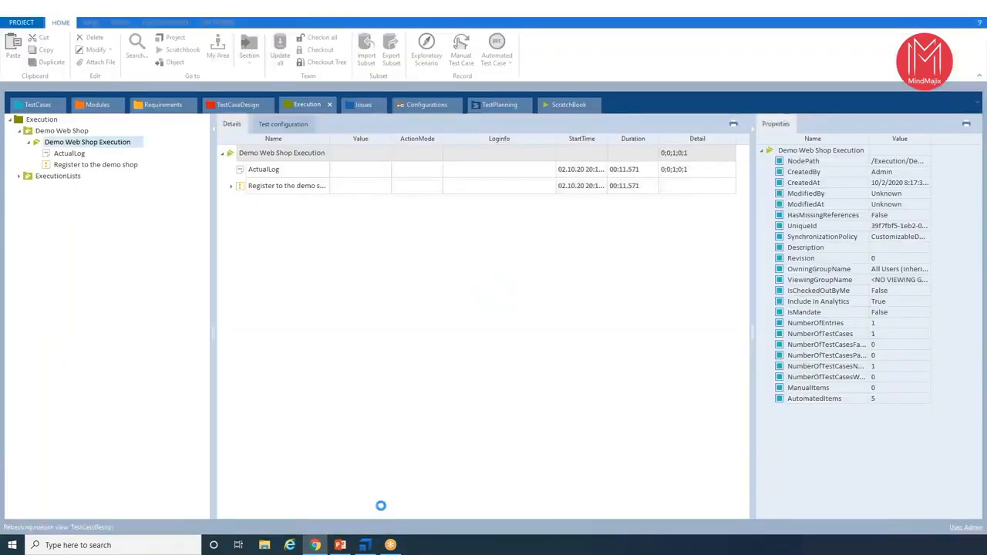
- Open the Register to the demo shop execution entry and expand all test steps of its latest run log
left_click(93, 165)
left_click(753, 131)
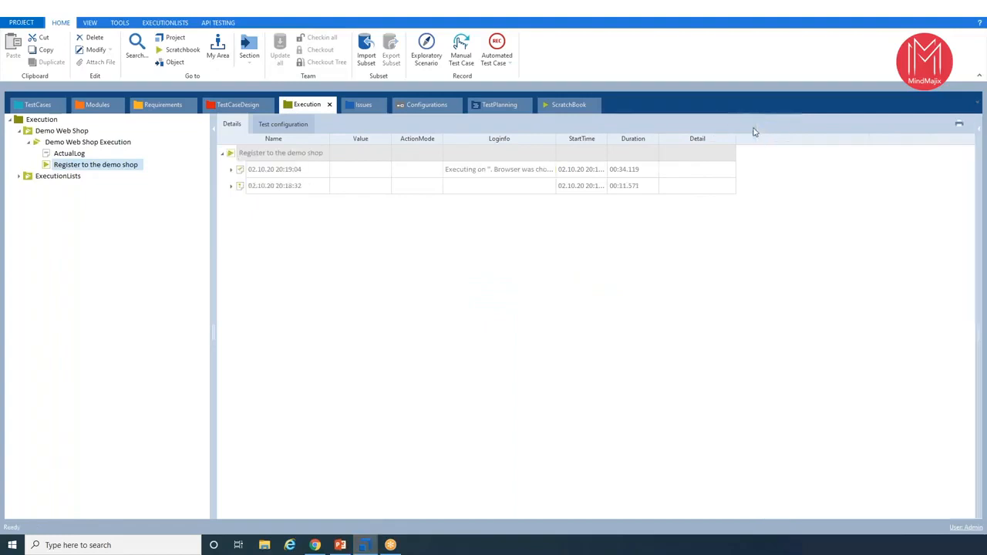
left_click(248, 175)
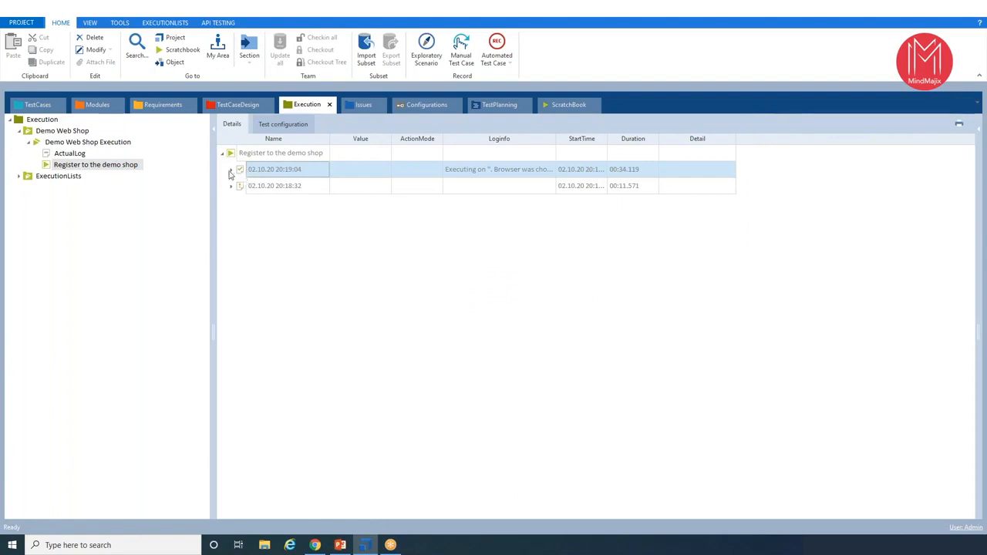
left_click(229, 171)
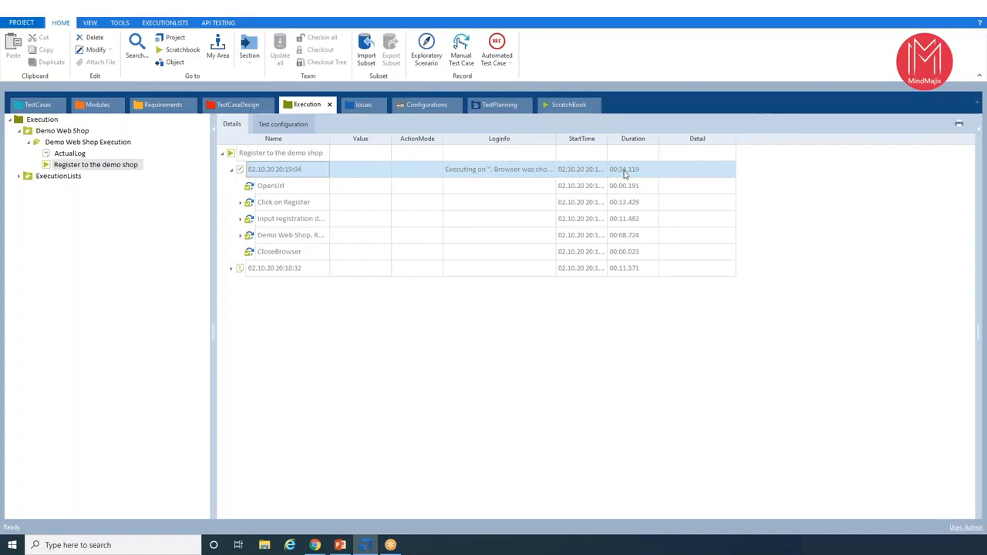
left_click(240, 202)
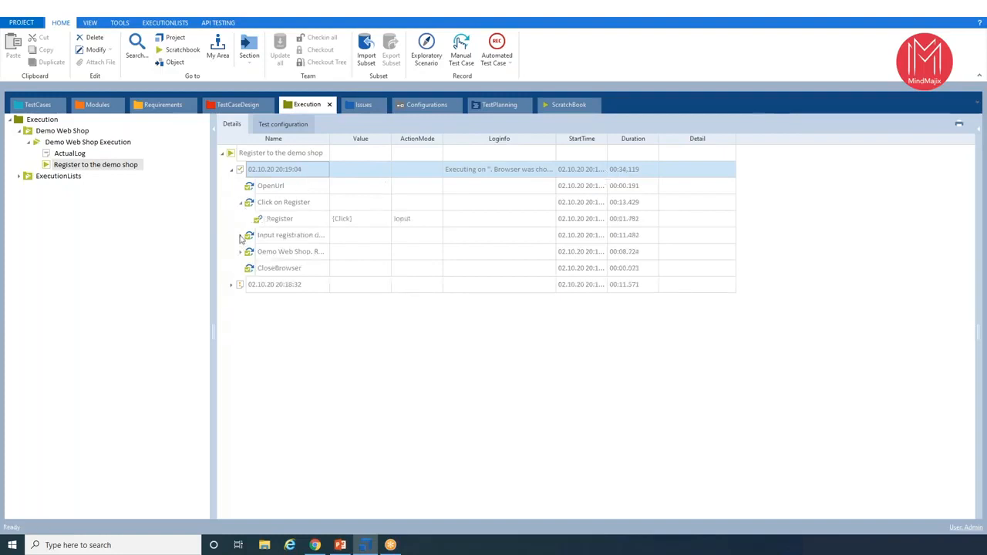
left_click(240, 236)
left_click(240, 367)
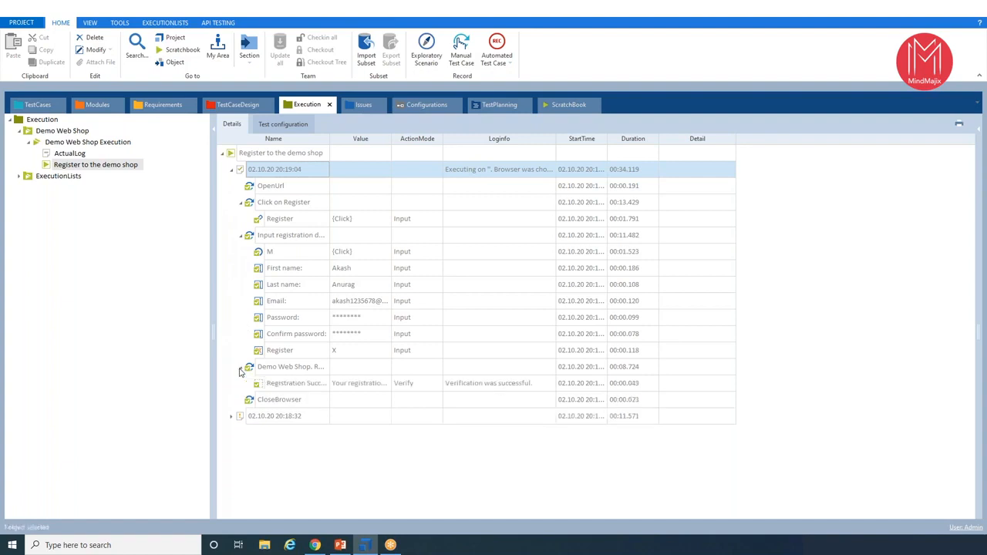
- Widen the log's Value column and examine the OpenUrl, Click on Register and Input registration details entries
left_click(266, 191)
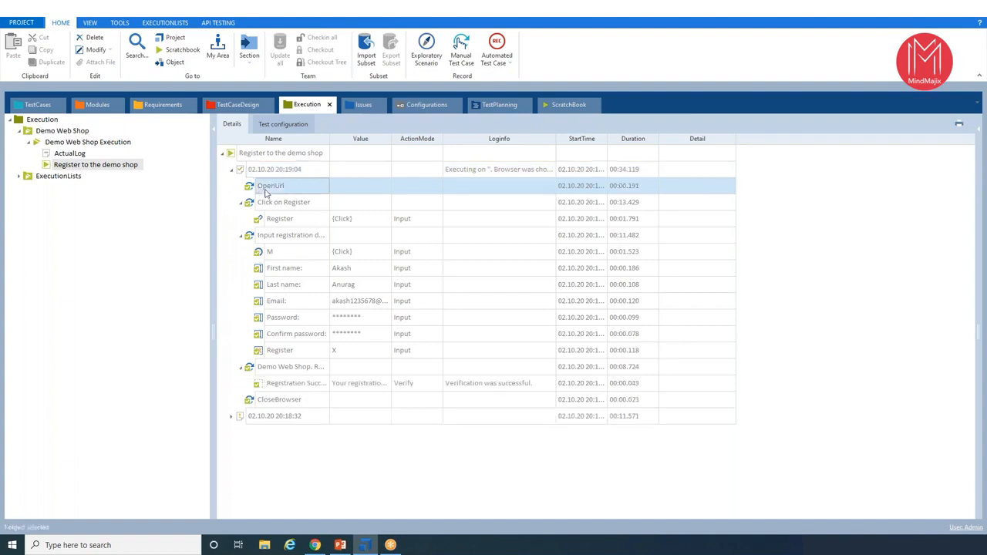
left_click(271, 207)
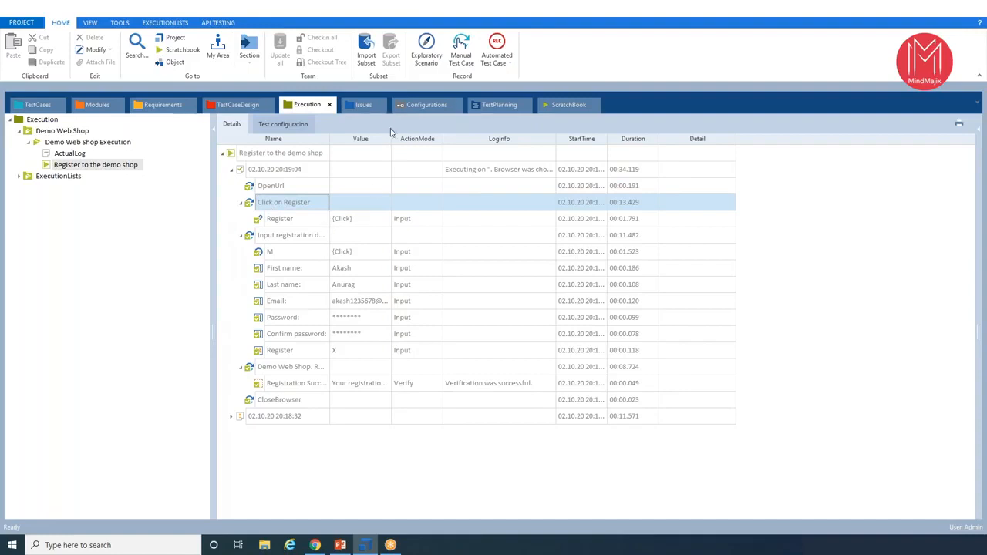
left_click_drag(390, 138, 502, 140)
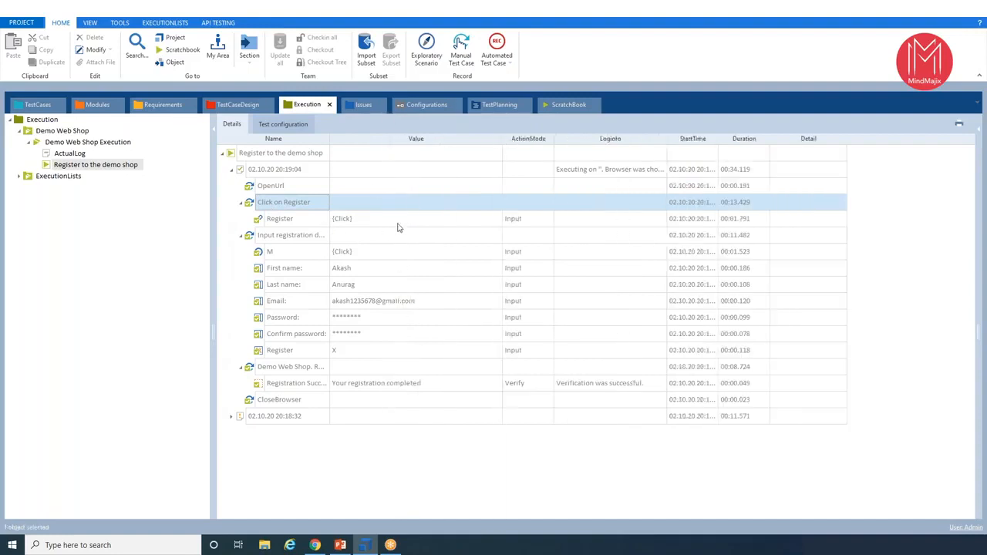
left_click(297, 254)
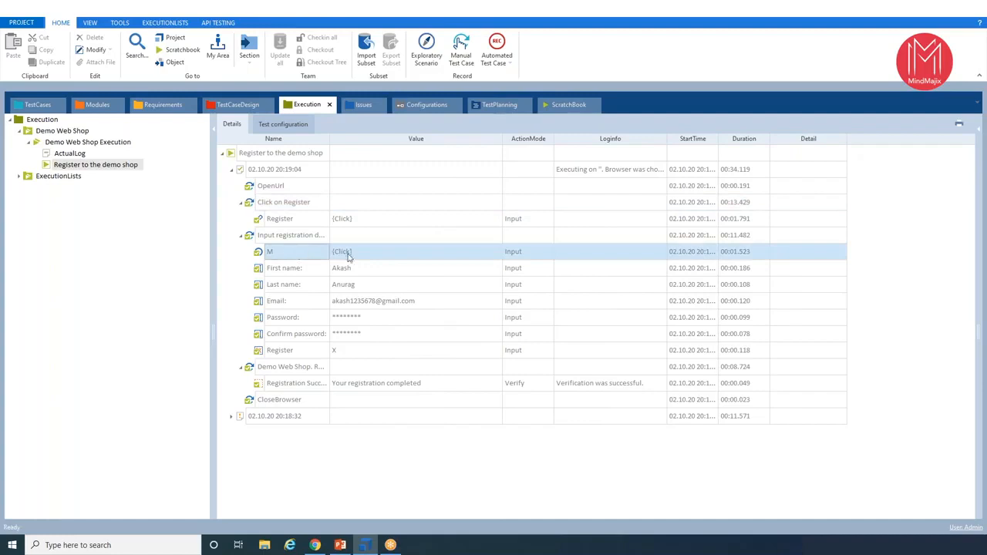
left_click(340, 269)
left_click(341, 269)
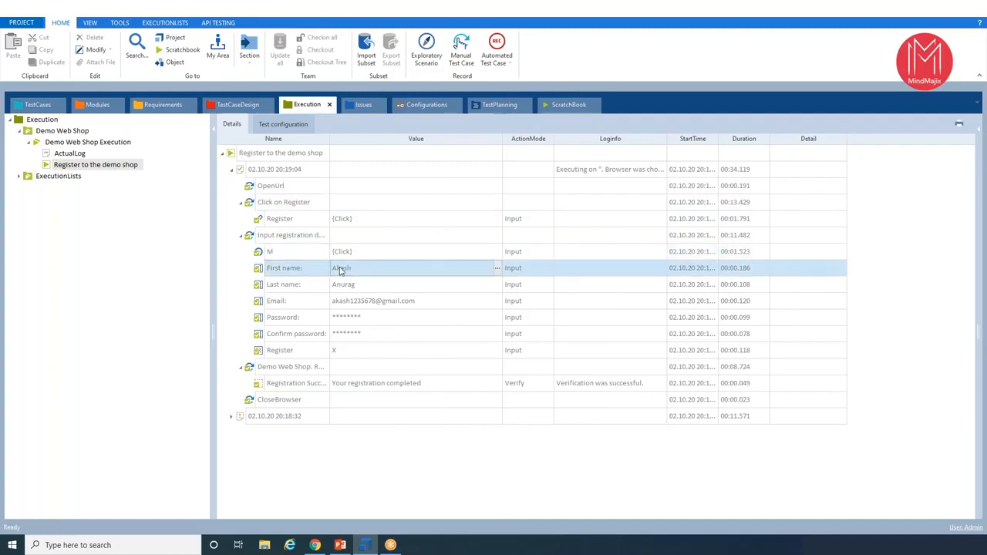
left_click(388, 289)
left_click(386, 305)
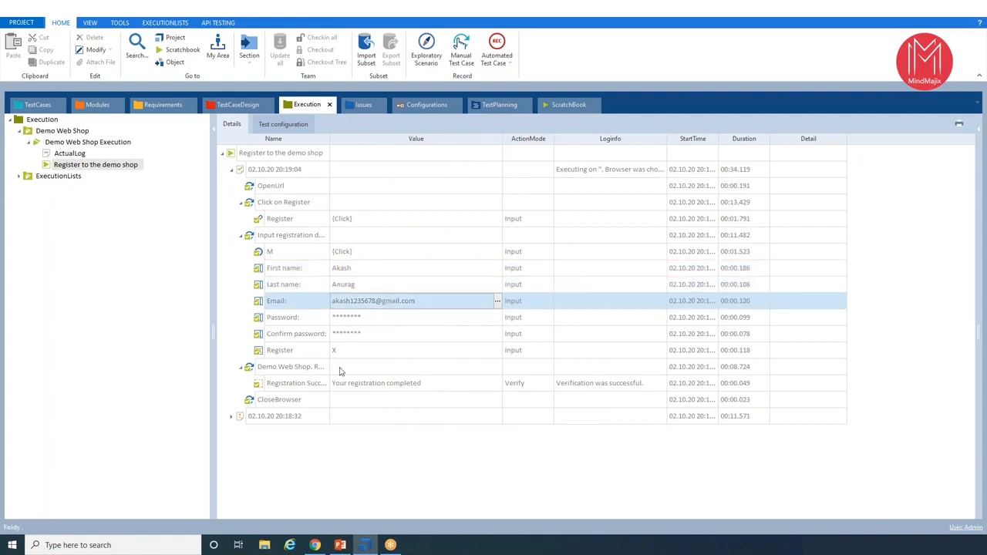
- Examine the registration success verification's Loginfo and the CloseBrowser entry, and collapse the Input registration details log step
left_click(370, 391)
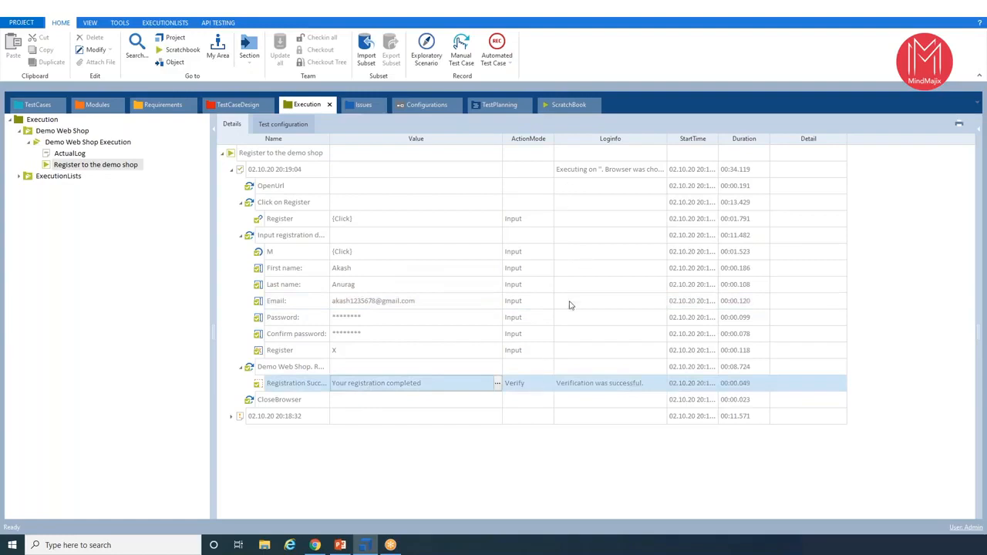
left_click(654, 392)
left_click(661, 384)
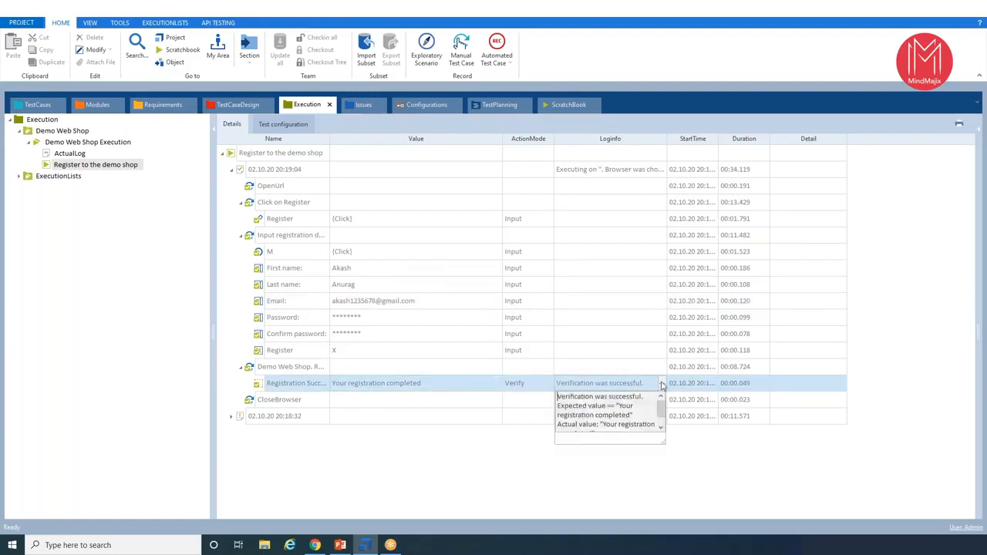
left_click(264, 404)
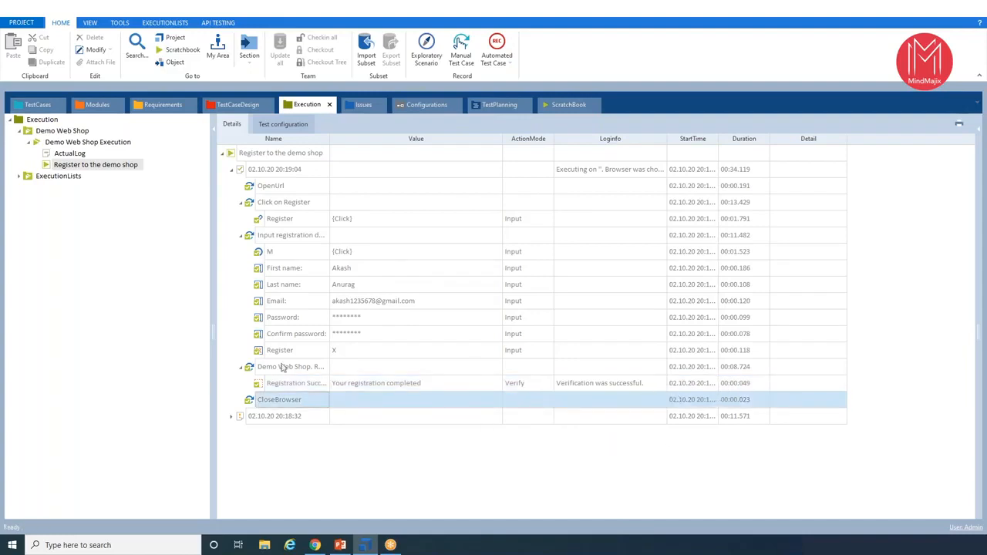
left_click(240, 236)
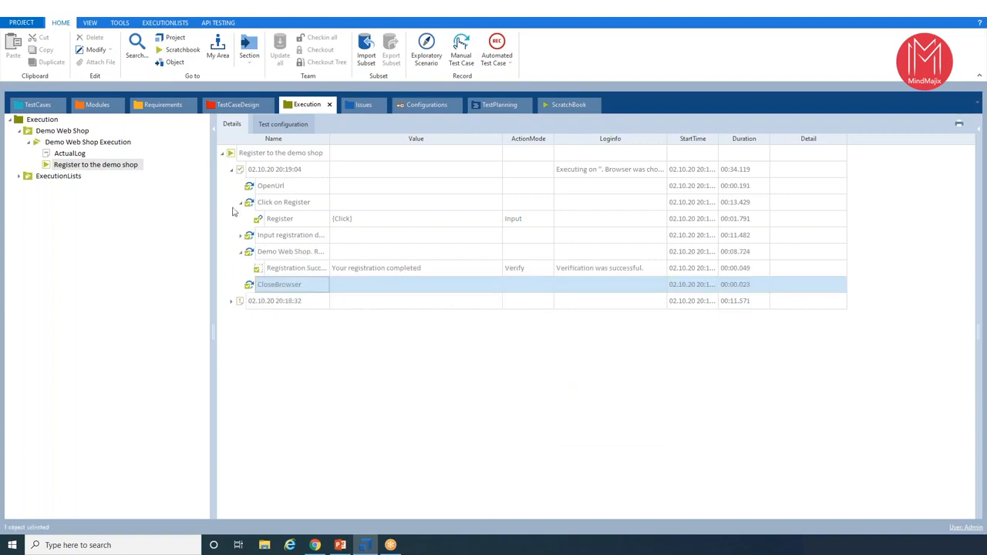
- Collapse the Click on Register log step and the latest run log of the Register to the demo shop entry
left_click(240, 202)
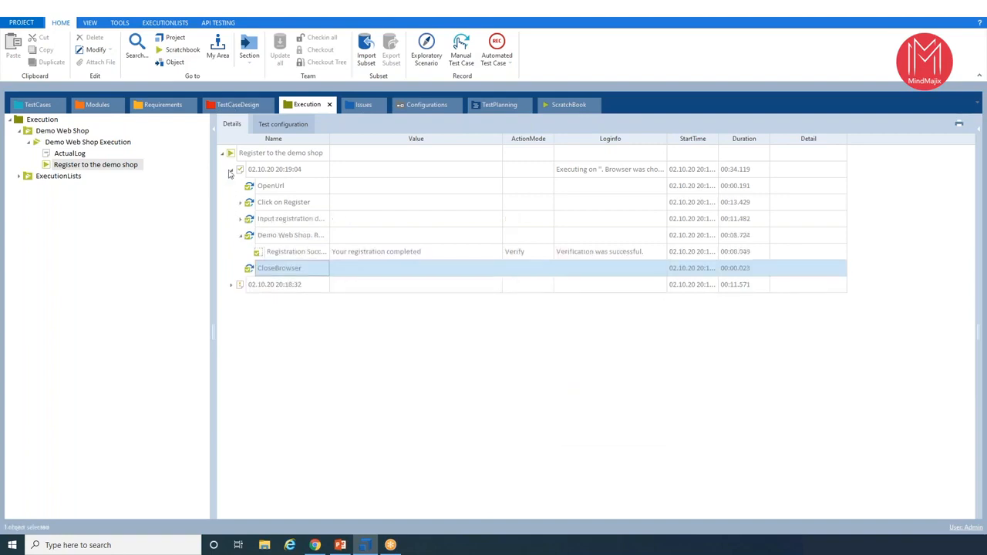
left_click(230, 171)
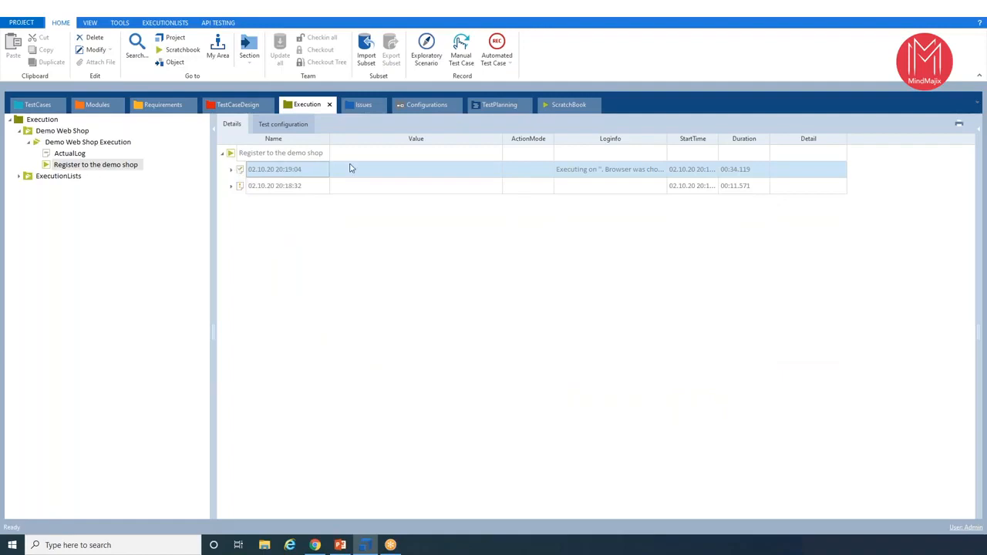
left_click(279, 155)
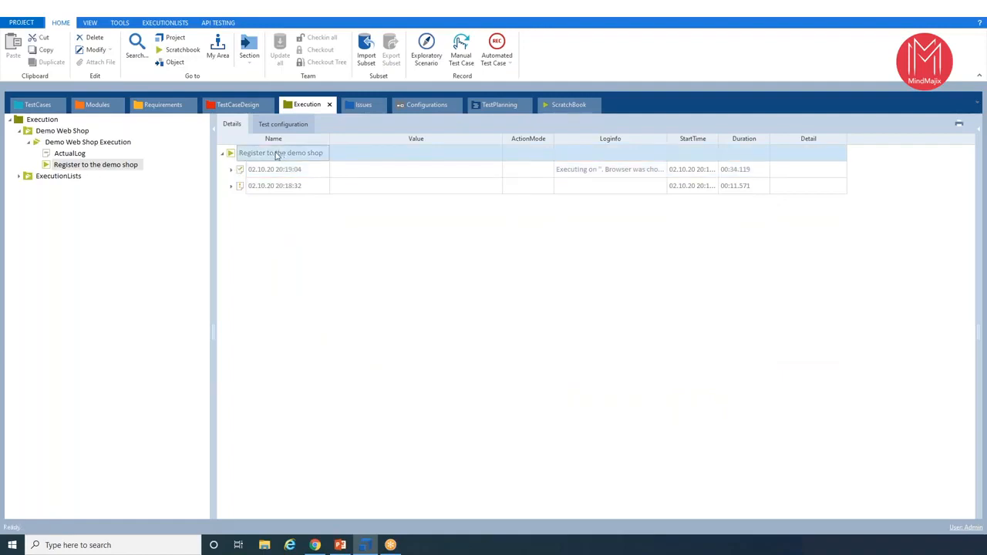
- Expand the earlier 20:18:32 run log, examine its OpenUrl and Click on Register entries, and collapse both run logs again
left_click(230, 186)
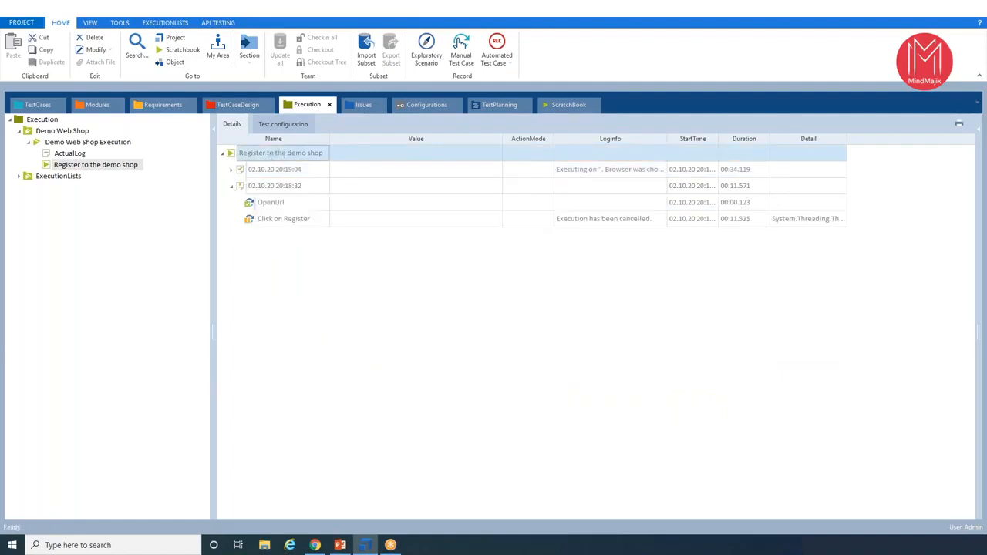
left_click(253, 187)
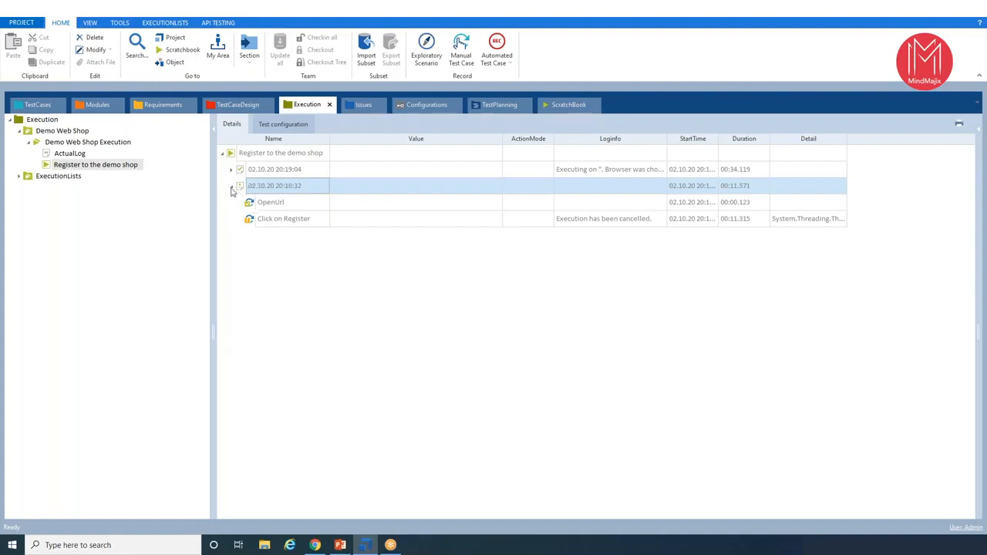
left_click(232, 188)
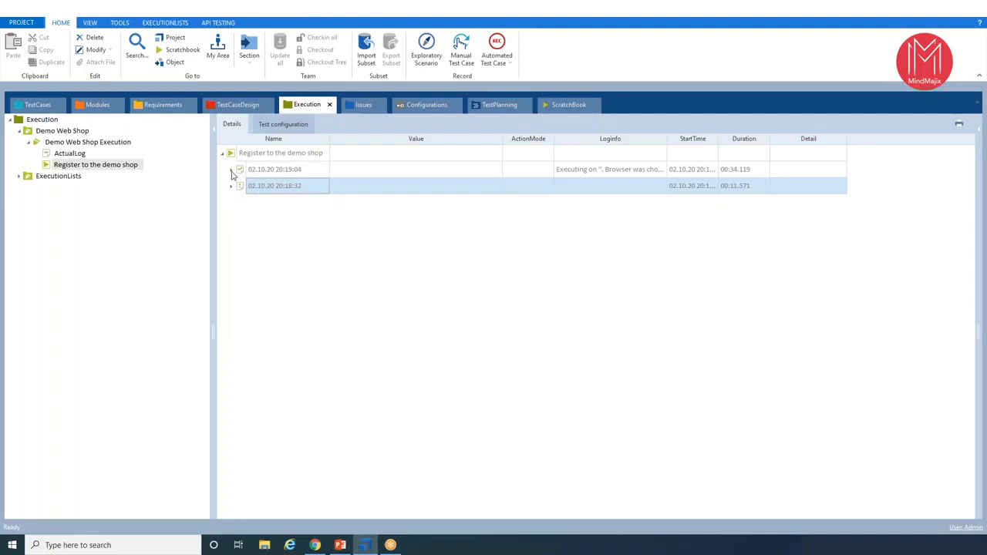
left_click(231, 172)
left_click(231, 172)
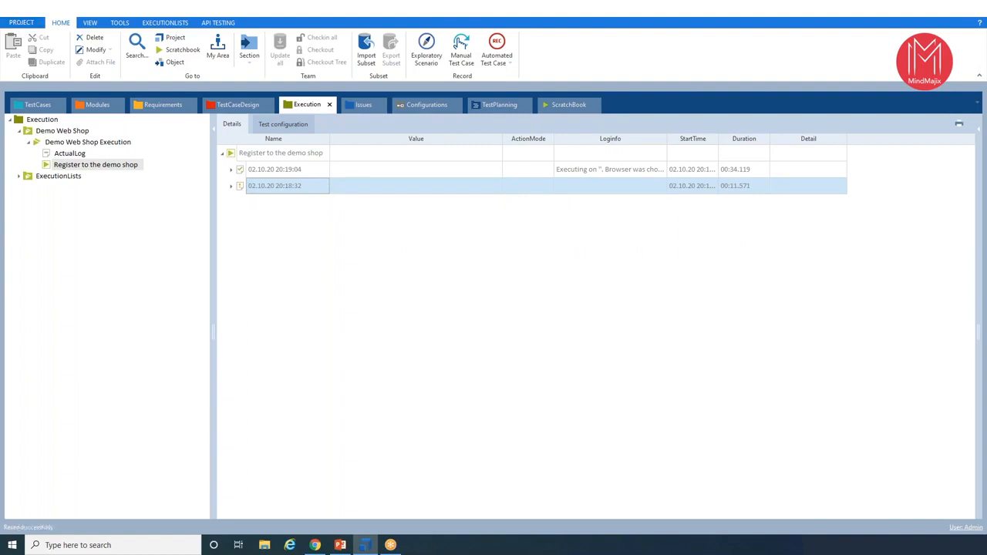
- Close the current project and open the first Trendnxt hands-on project from the recent projects
left_click(21, 22)
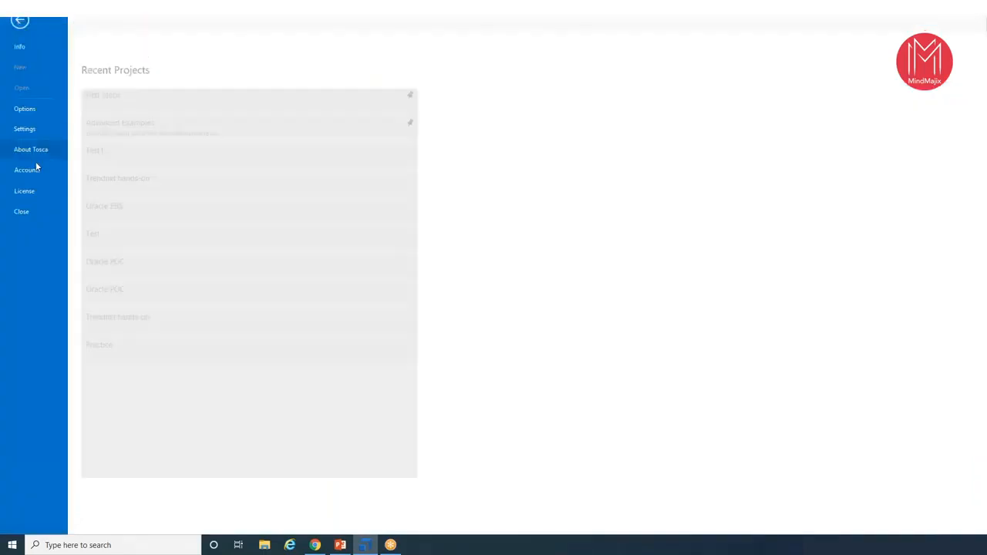
left_click(23, 212)
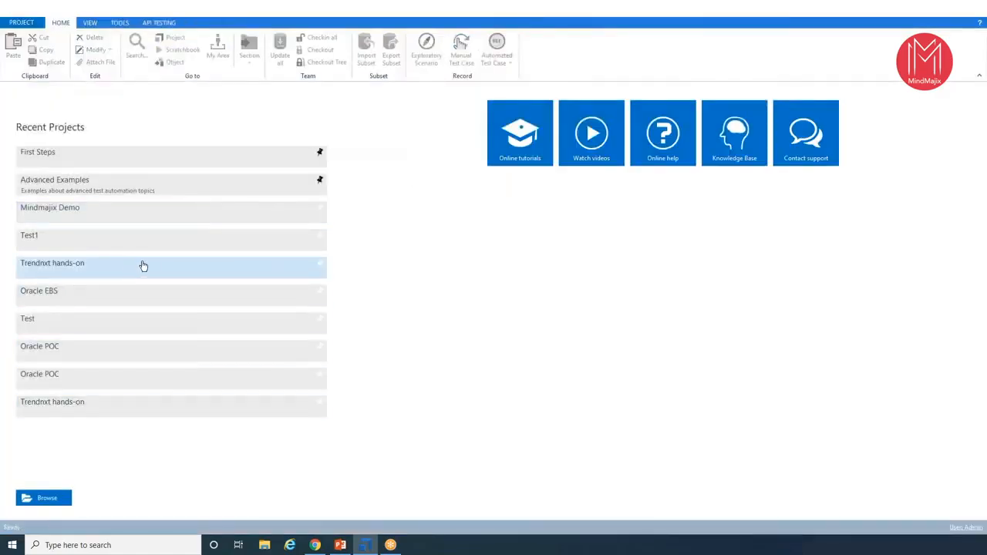
left_click(133, 266)
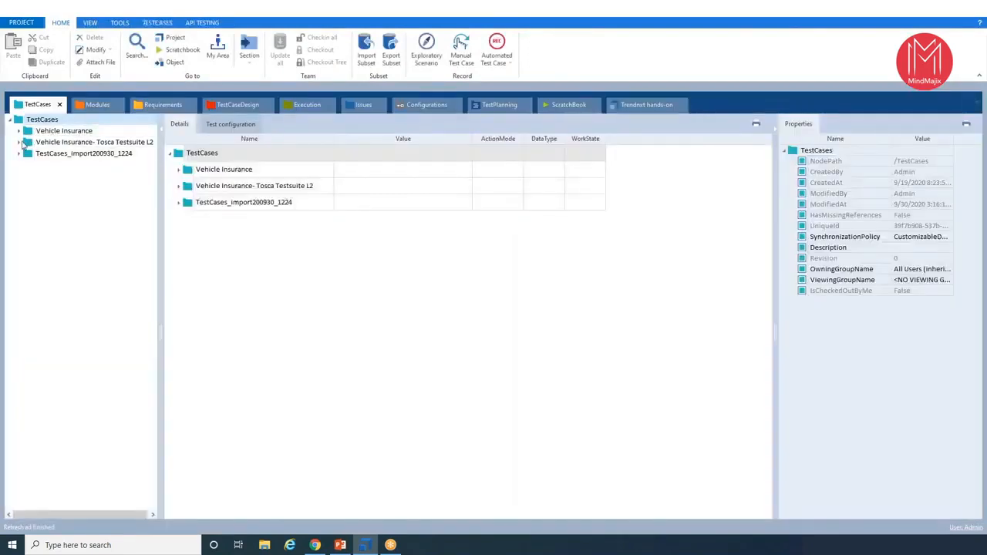
- Expand the Vehicle Insurance- Tosca Testsuite L2 test case folder down to the Library folder in Assignment 1
left_click(19, 142)
left_click(28, 153)
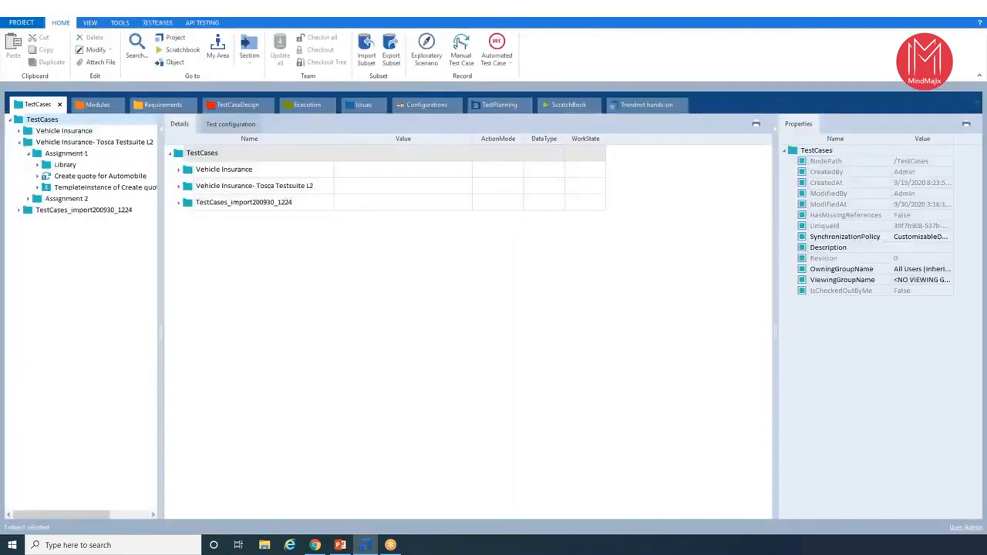
left_click(37, 164)
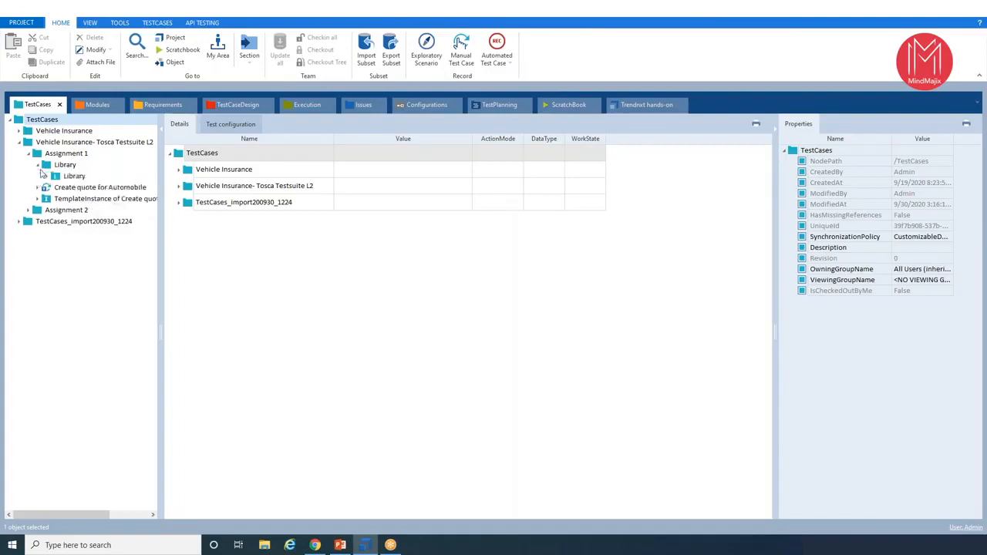
- Expand the Tricentis Vehicle Insurance Application modules and view the Vehicle Data, Insurant Data and Home Page modules
left_click(94, 106)
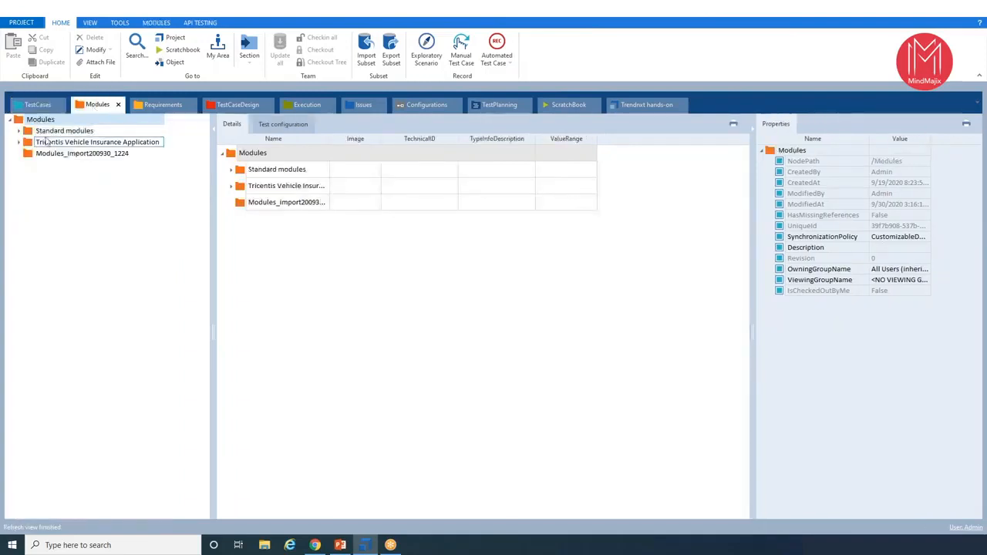
left_click(19, 142)
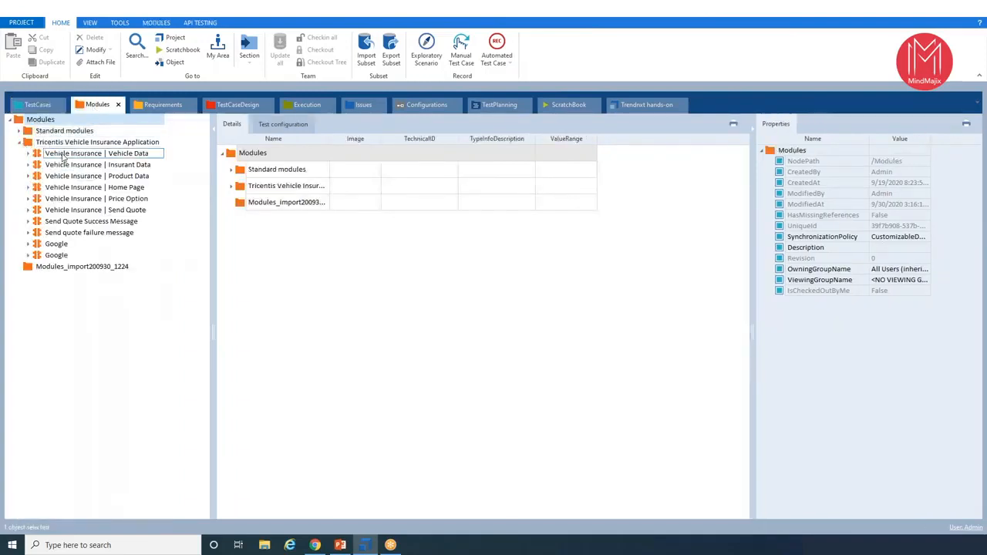
left_click(36, 154)
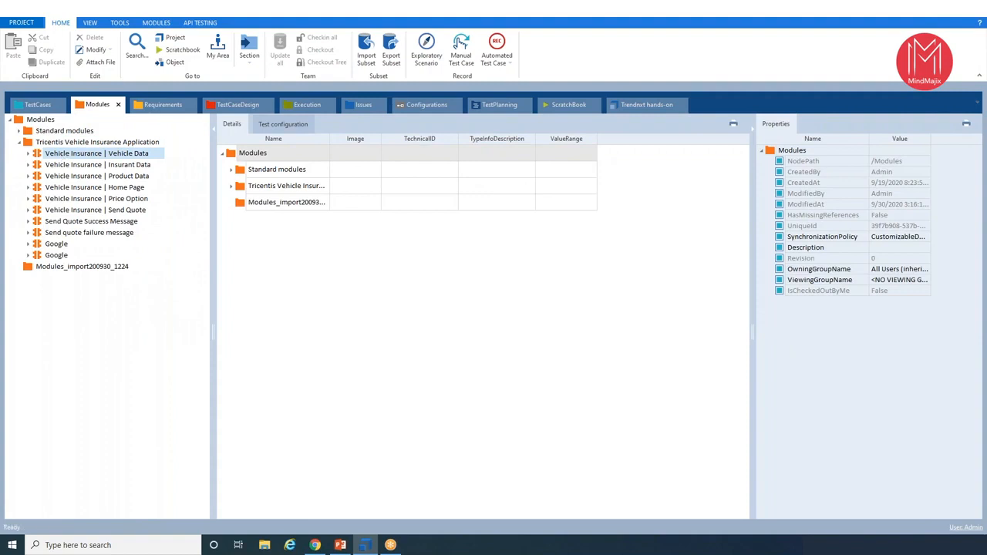
left_click(68, 165)
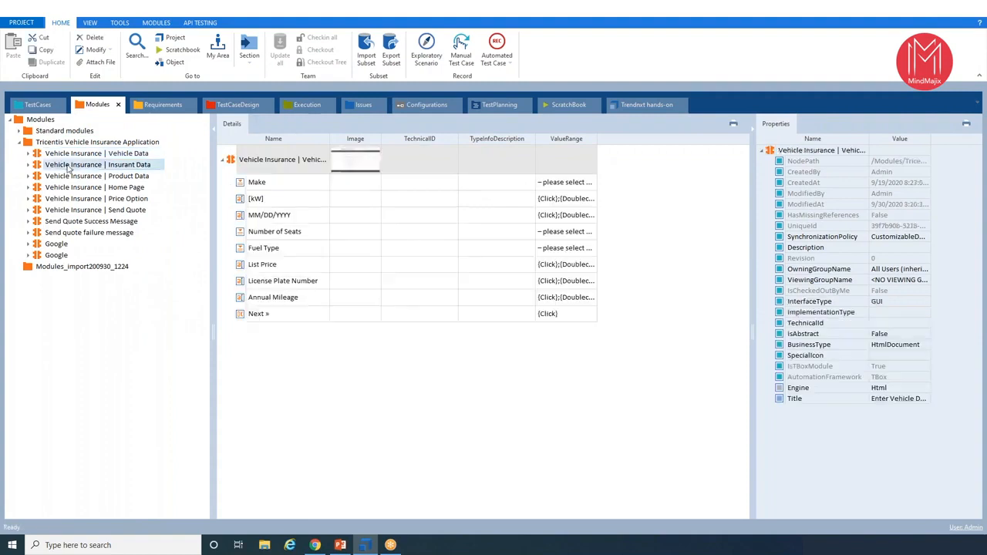
left_click(69, 188)
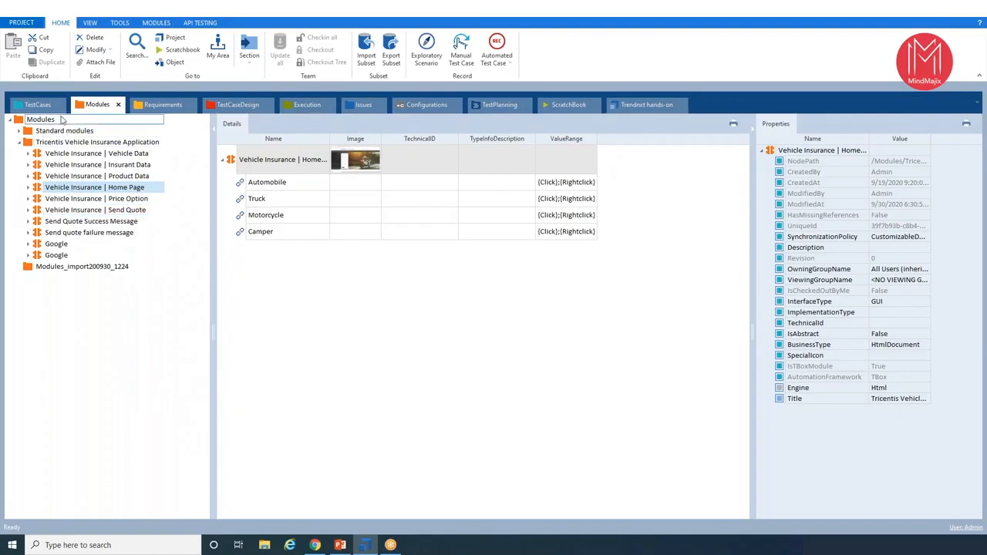
- Return to the test cases, widen the tree, and view the Create quote for Automobile template and its TemplateInstance
left_click(39, 105)
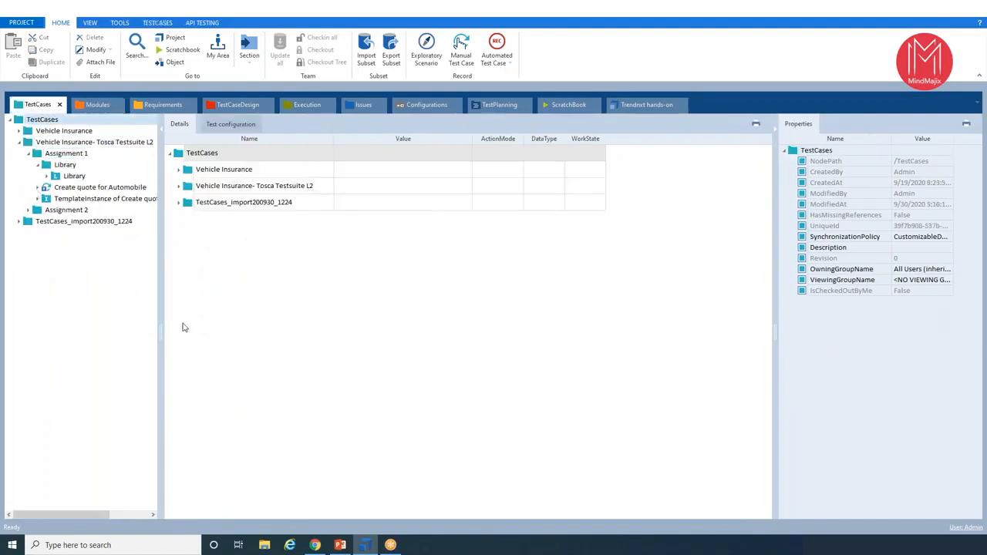
left_click_drag(160, 339, 346, 340)
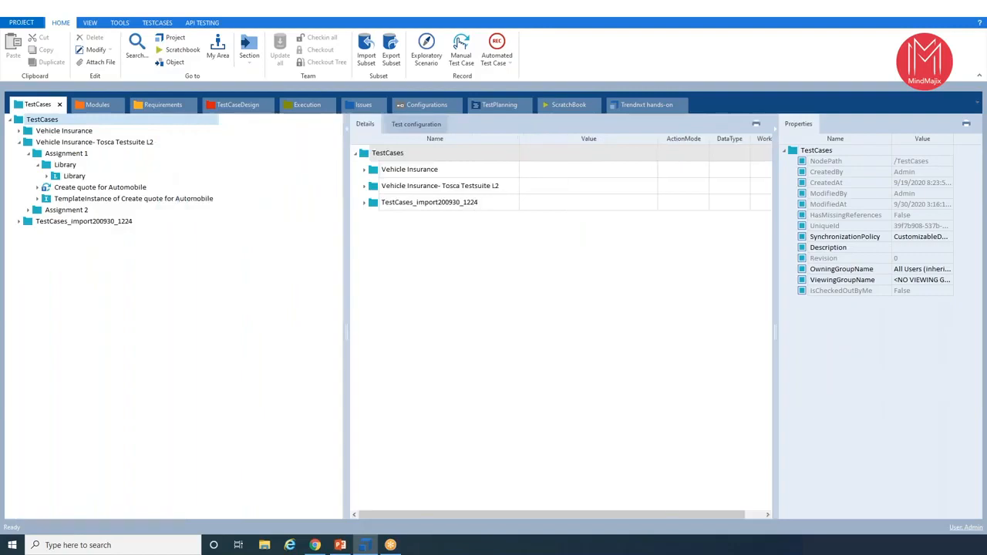
left_click(71, 189)
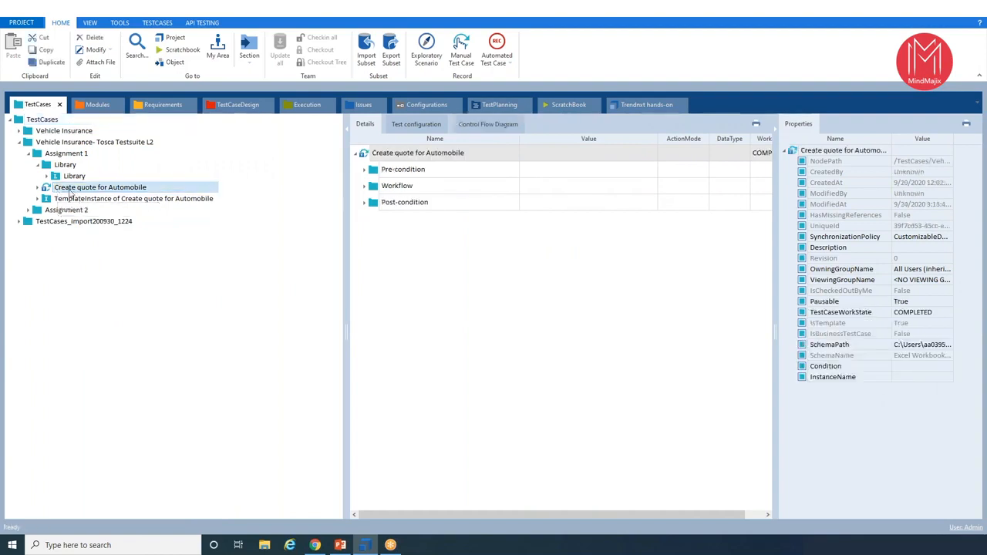
left_click(76, 189)
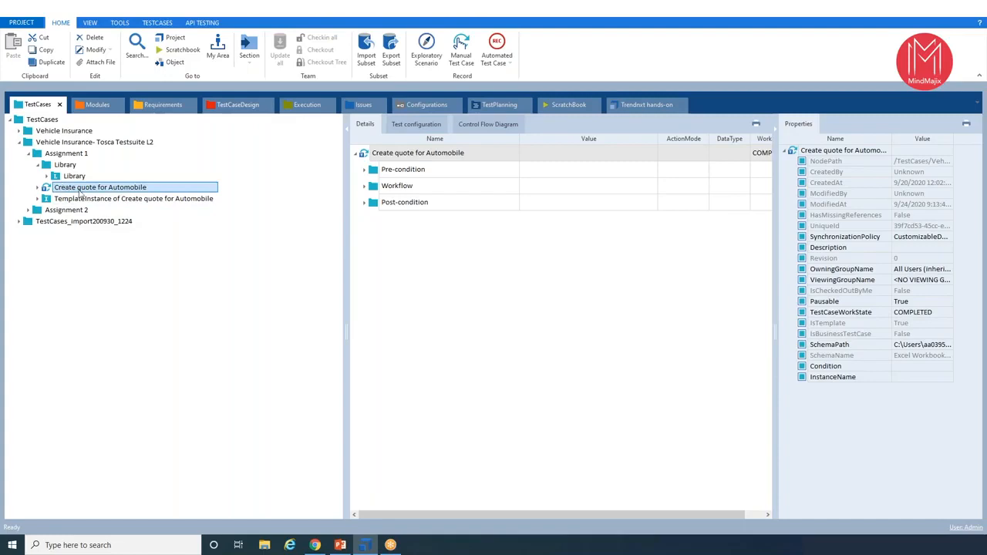
left_click(61, 202)
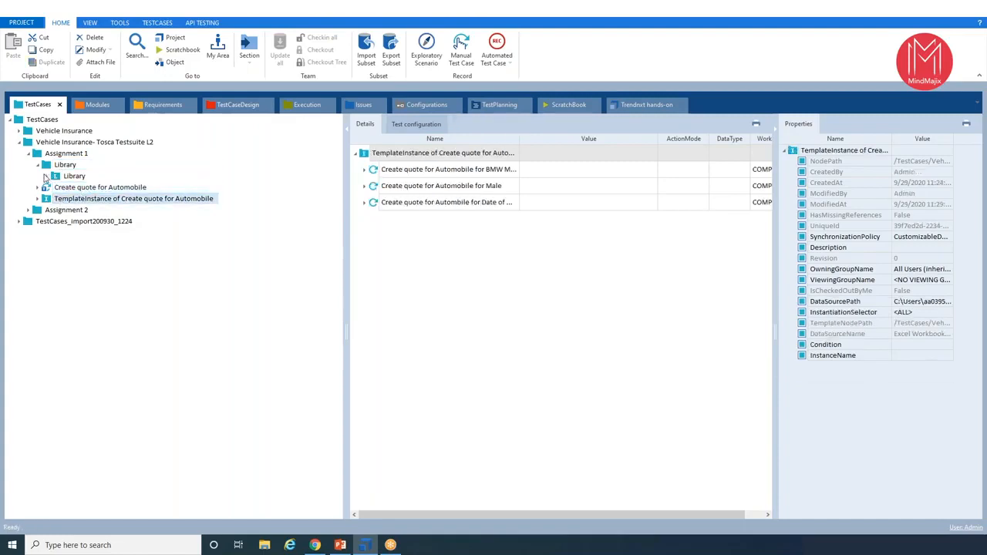
- Expand the Assignment 1 Library and view its reusable blocks, including Enter insurant data and Enter vehicle data
left_click(46, 177)
left_click(98, 192)
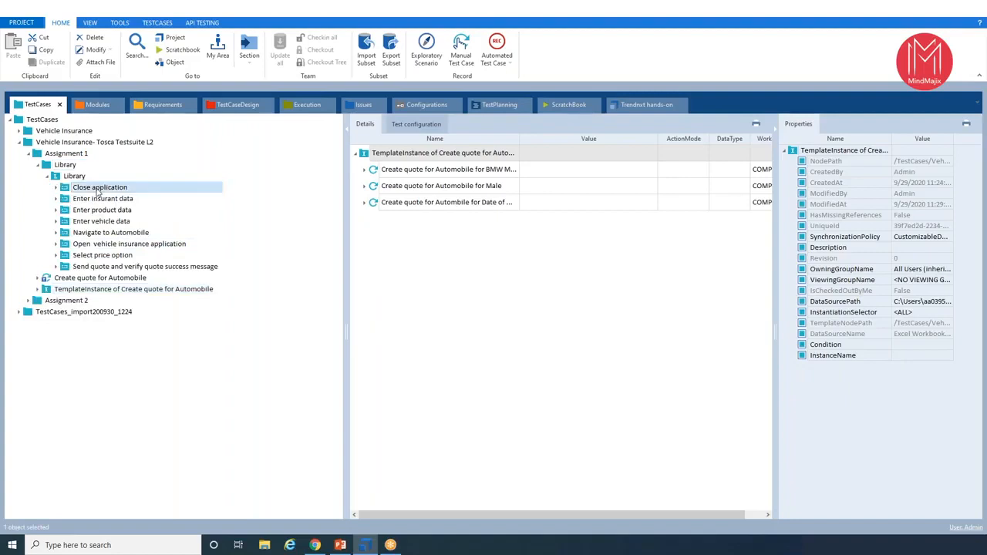
left_click(99, 199)
left_click(102, 221)
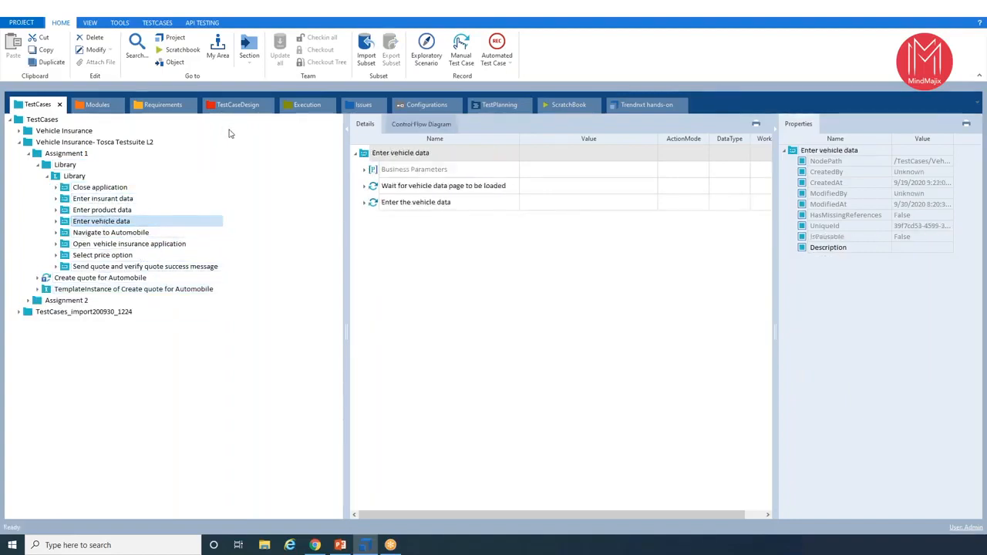
- Open Assignment 2's Create quote for Automobile test sheet and expand its Vehicle Data, Insurant Data and Product Data attributes
left_click(236, 105)
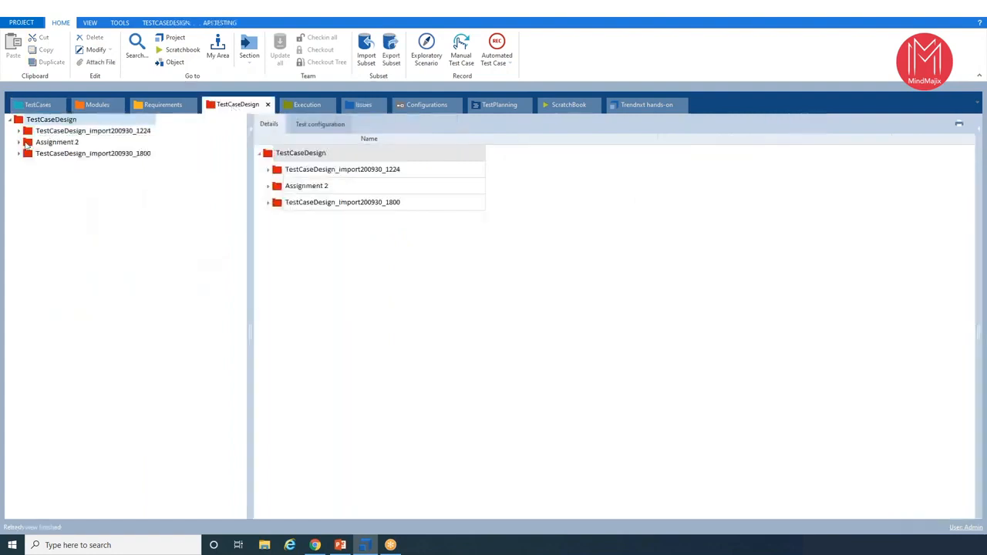
left_click(19, 143)
left_click(51, 154)
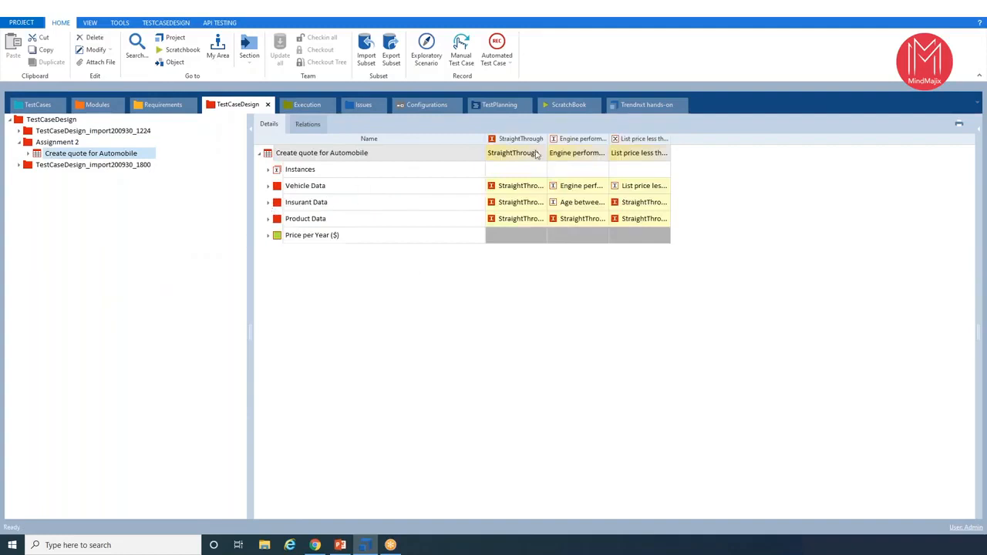
left_click(269, 186)
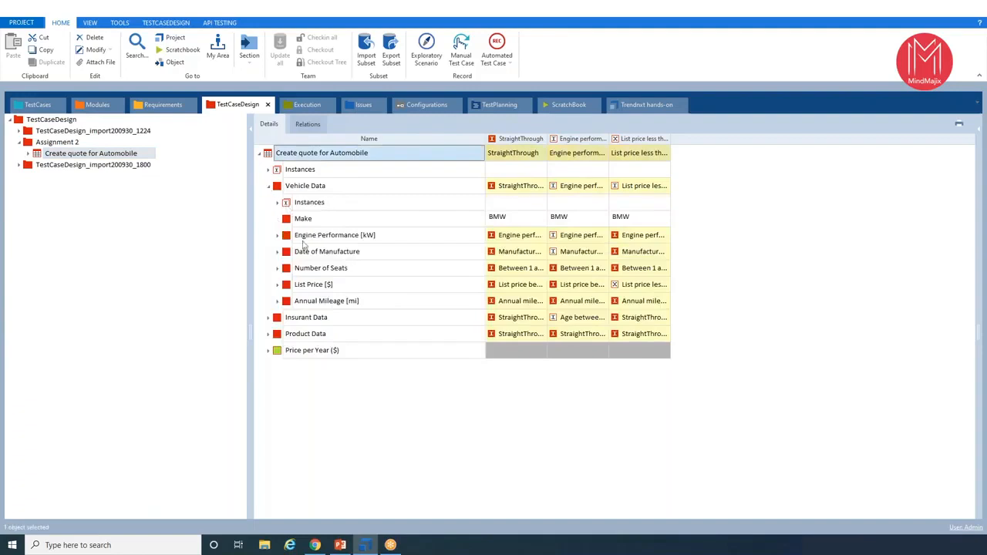
left_click(269, 318)
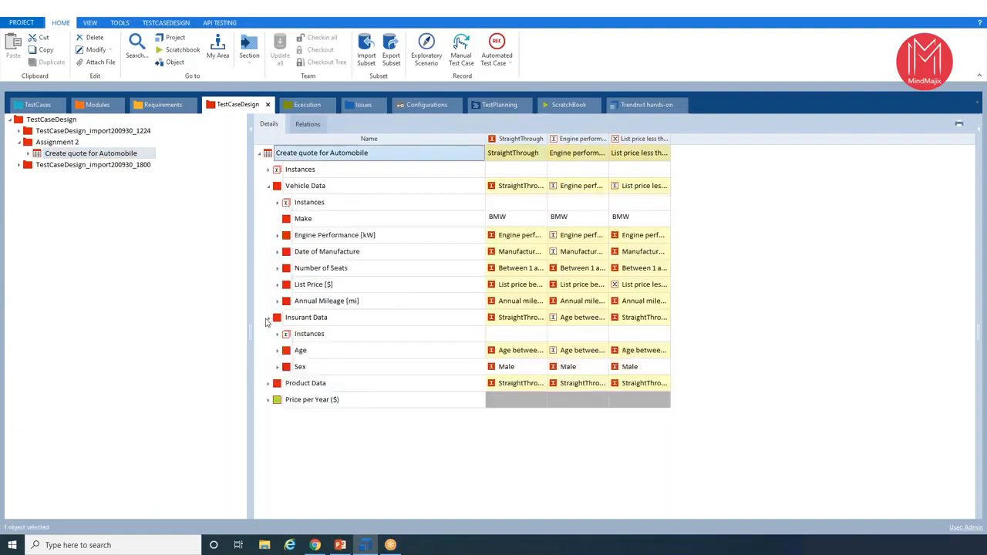
left_click(268, 383)
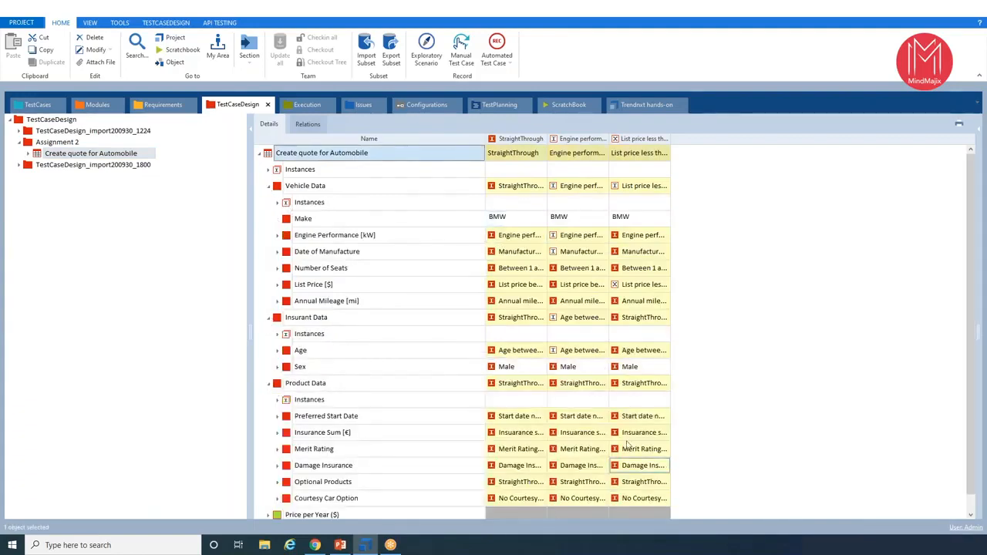
- Open the details of the Create quote for Automobile execution entry in the Assignment 2 execution list
left_click(308, 105)
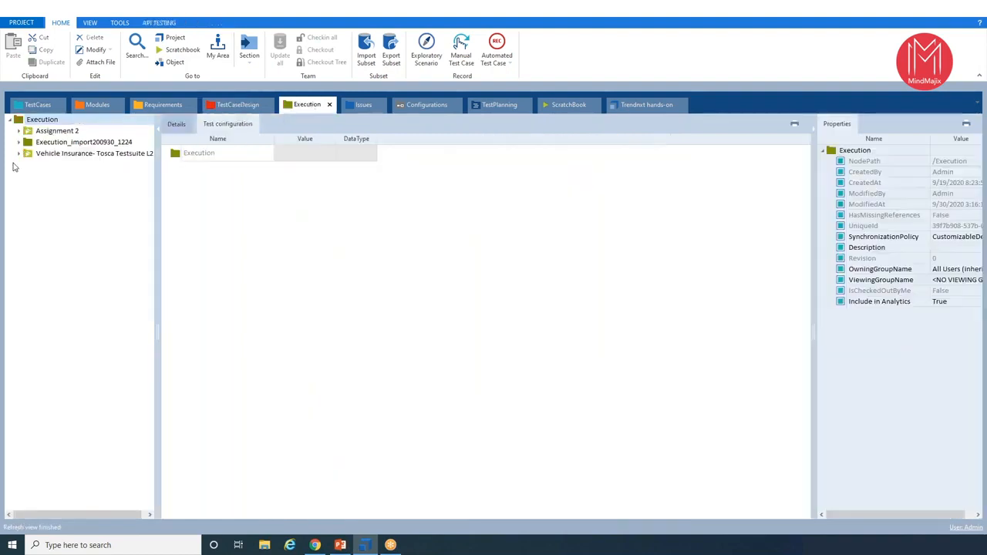
left_click(19, 131)
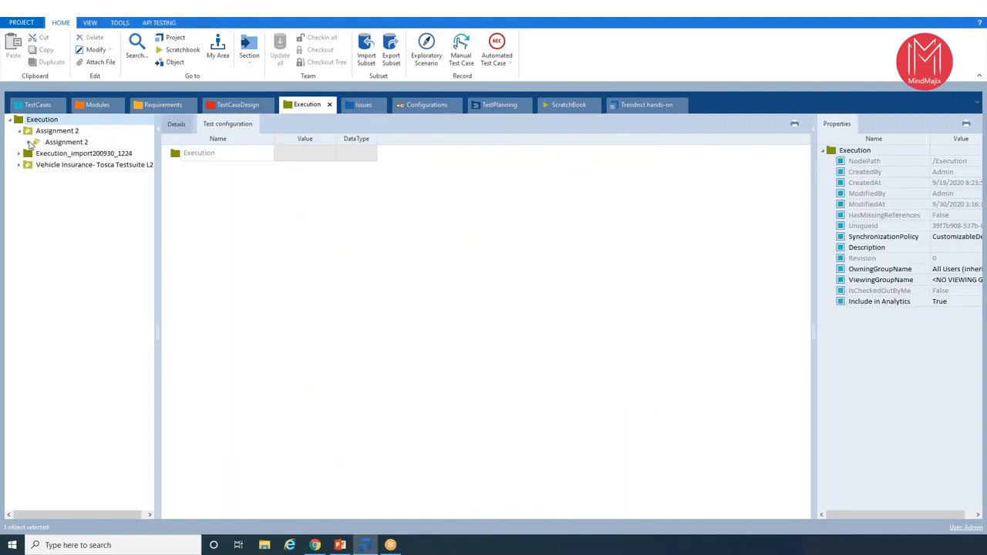
left_click(29, 142)
left_click(77, 165)
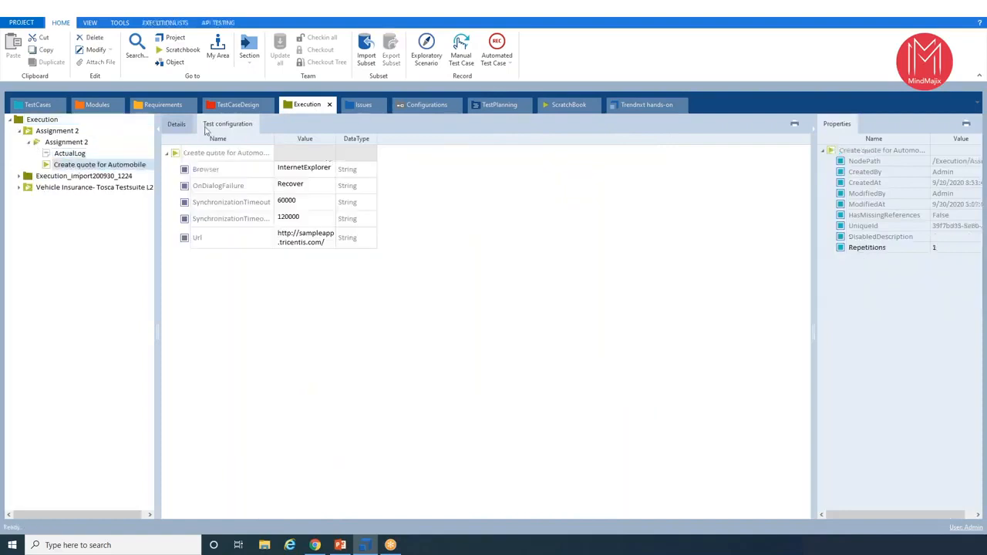
left_click(176, 125)
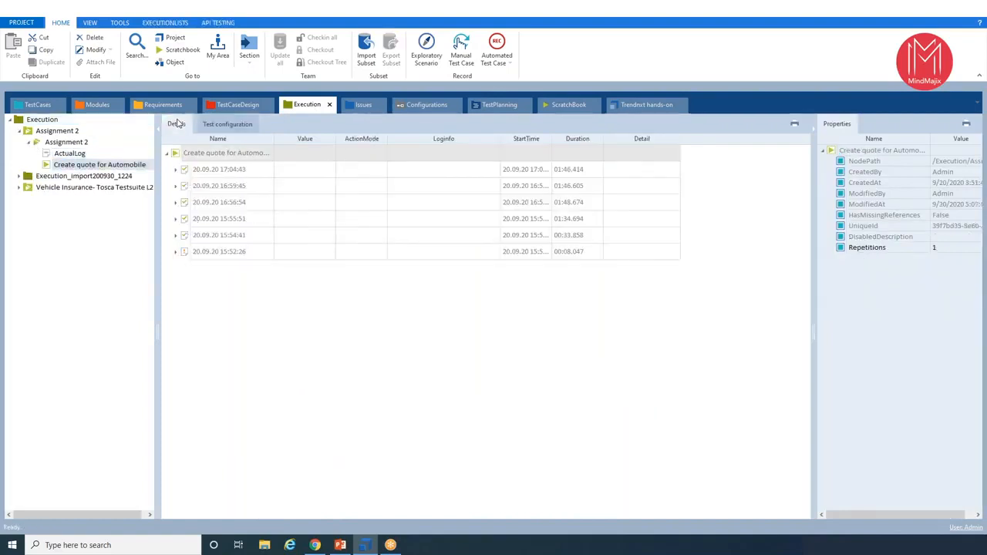
- Expand and collapse the 17:04:43, 16:59:45 and 15:55:51 run logs of the Create quote for Automobile entry
left_click(176, 171)
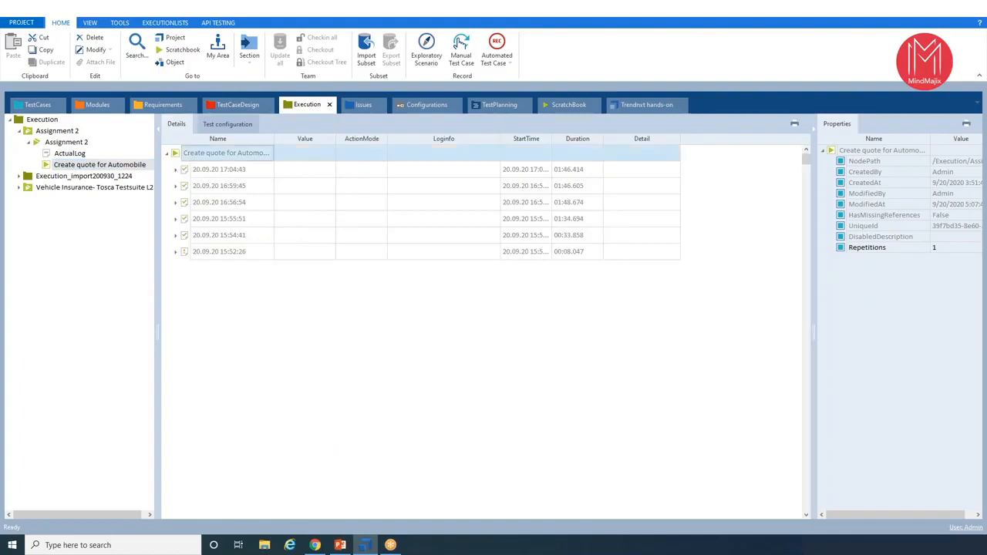
left_click(175, 169)
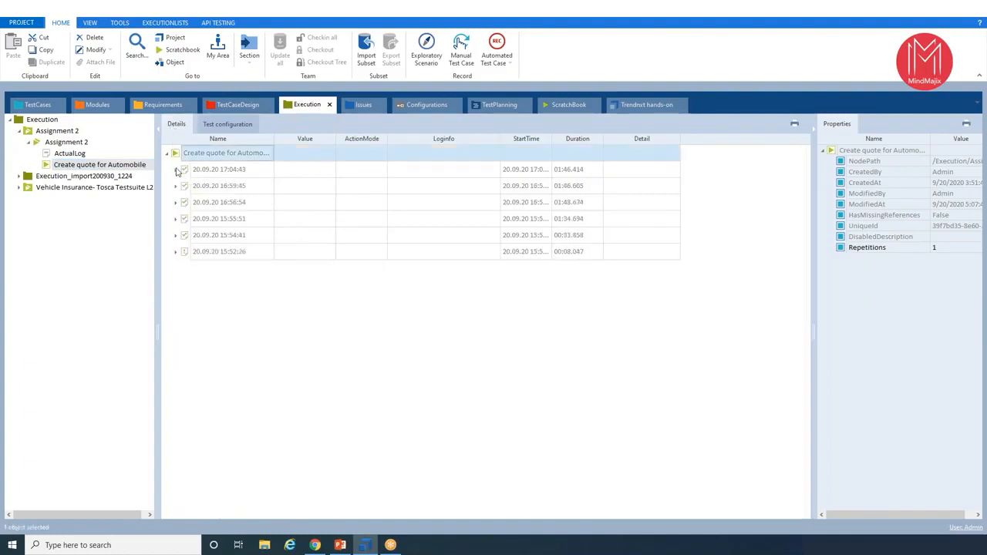
left_click(176, 186)
left_click(176, 185)
left_click(176, 219)
left_click(176, 218)
- Expand the Execution_import200930_1224 and Vehicle Insurance- Tosca Testsuite L2 execution folders, and open the Assignment 1 execution list
left_click(18, 177)
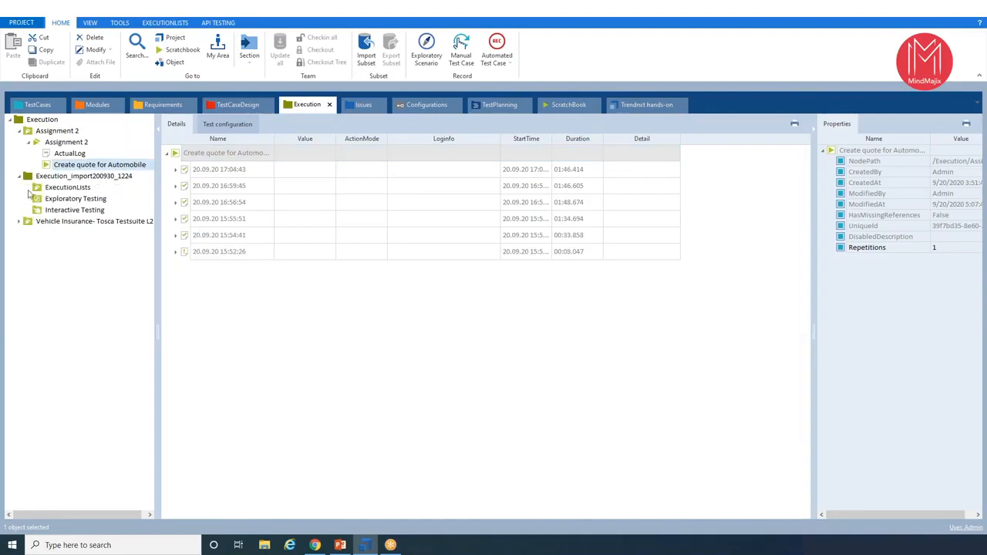
left_click(19, 221)
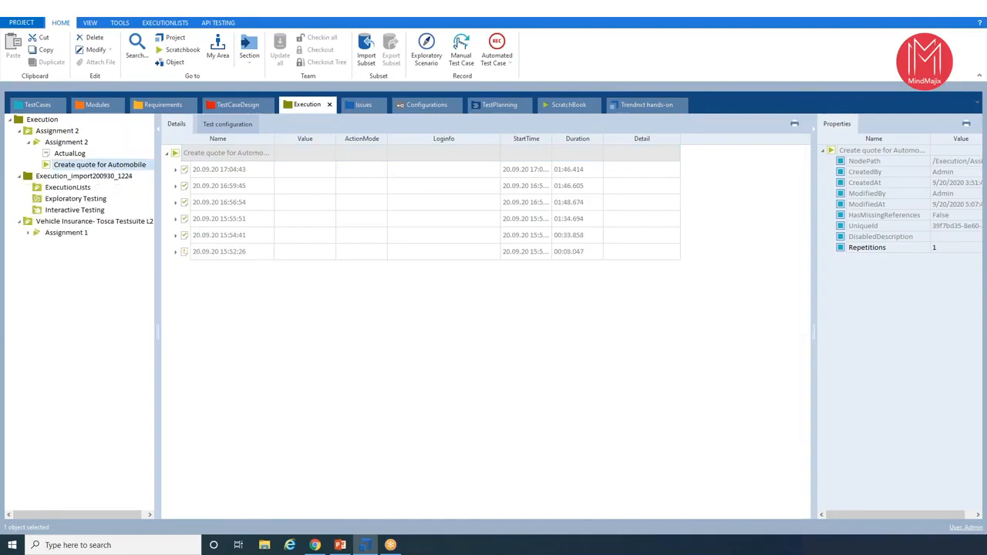
left_click(51, 233)
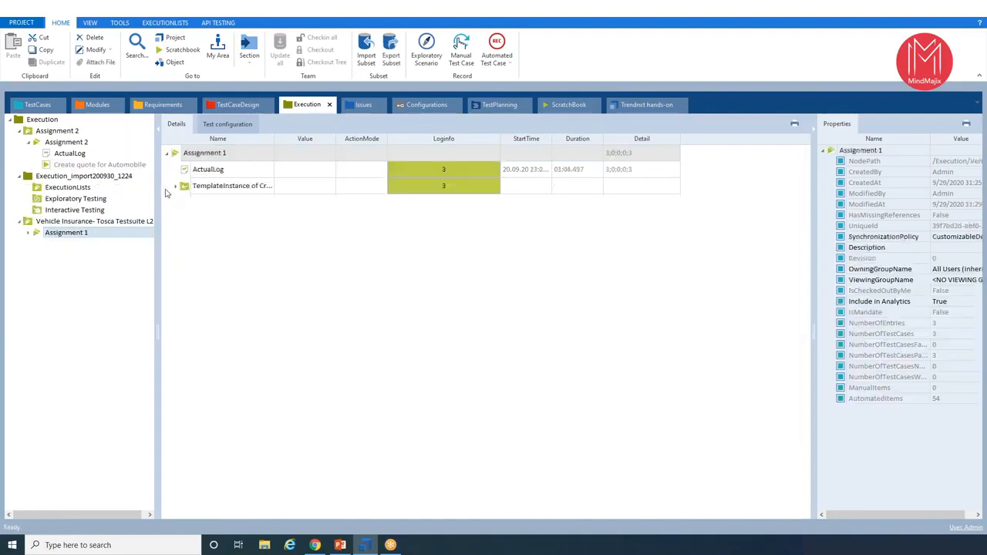